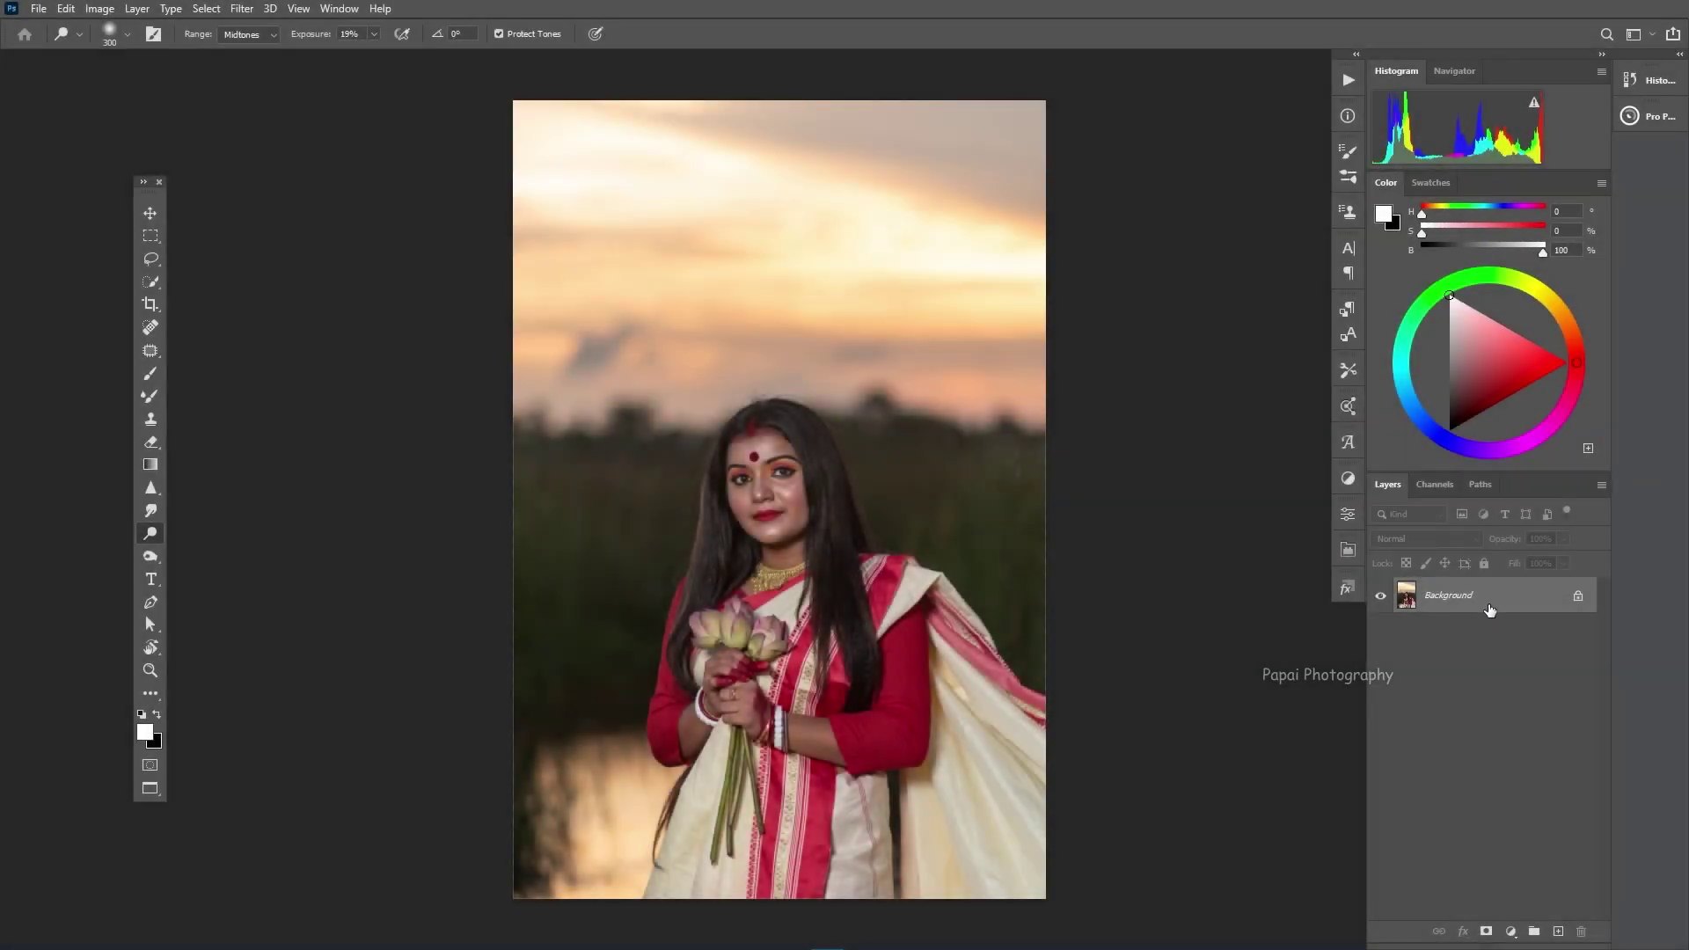
- Duplicate the Background layer as 'Background copy' and zoom in on the portrait
drag(1489, 604, 1557, 931)
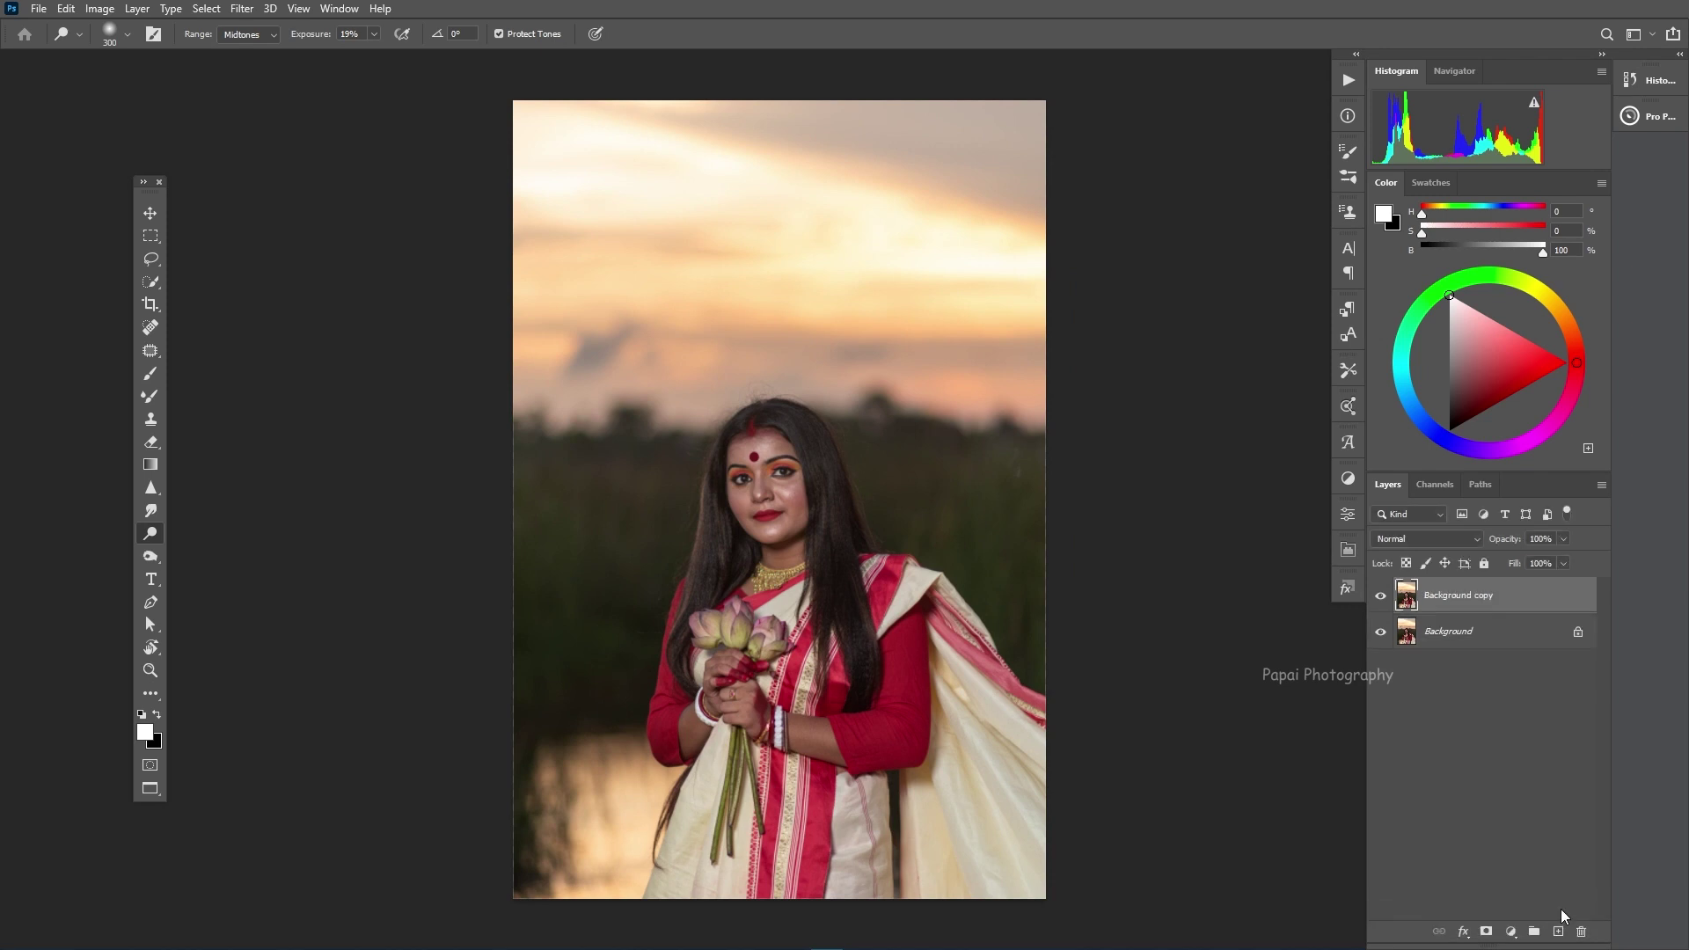
key(ctrl+plus)
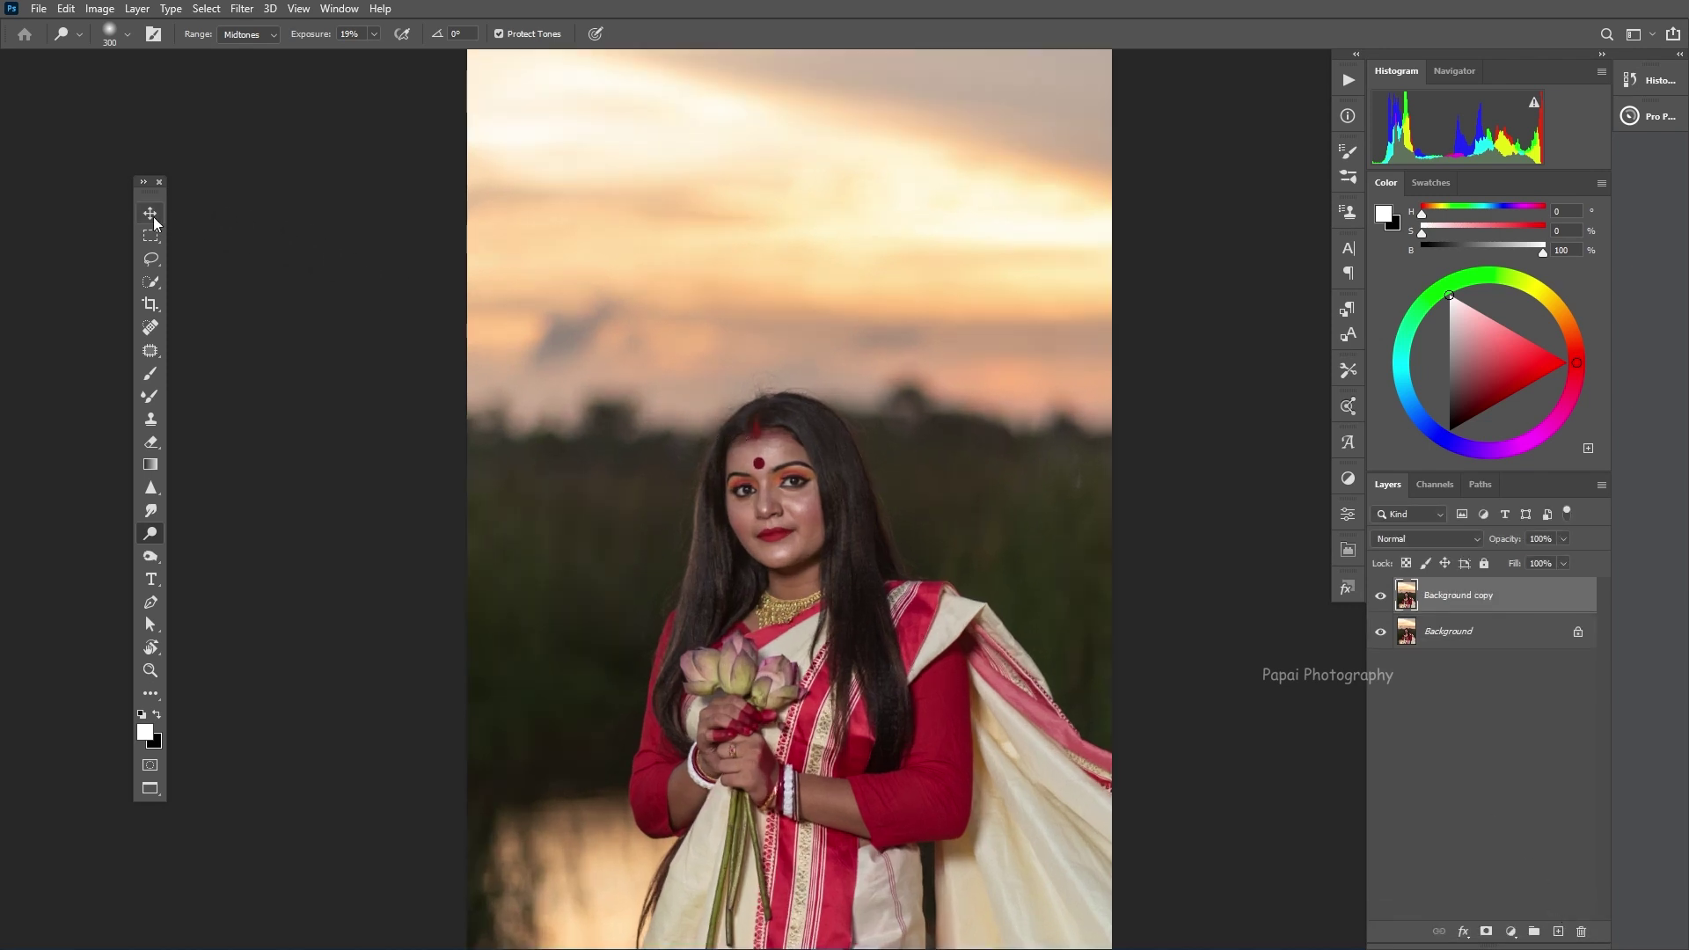
- Open Shadows/Highlights on the Background copy and lower Shadows Amount to 7%
click(150, 213)
click(99, 9)
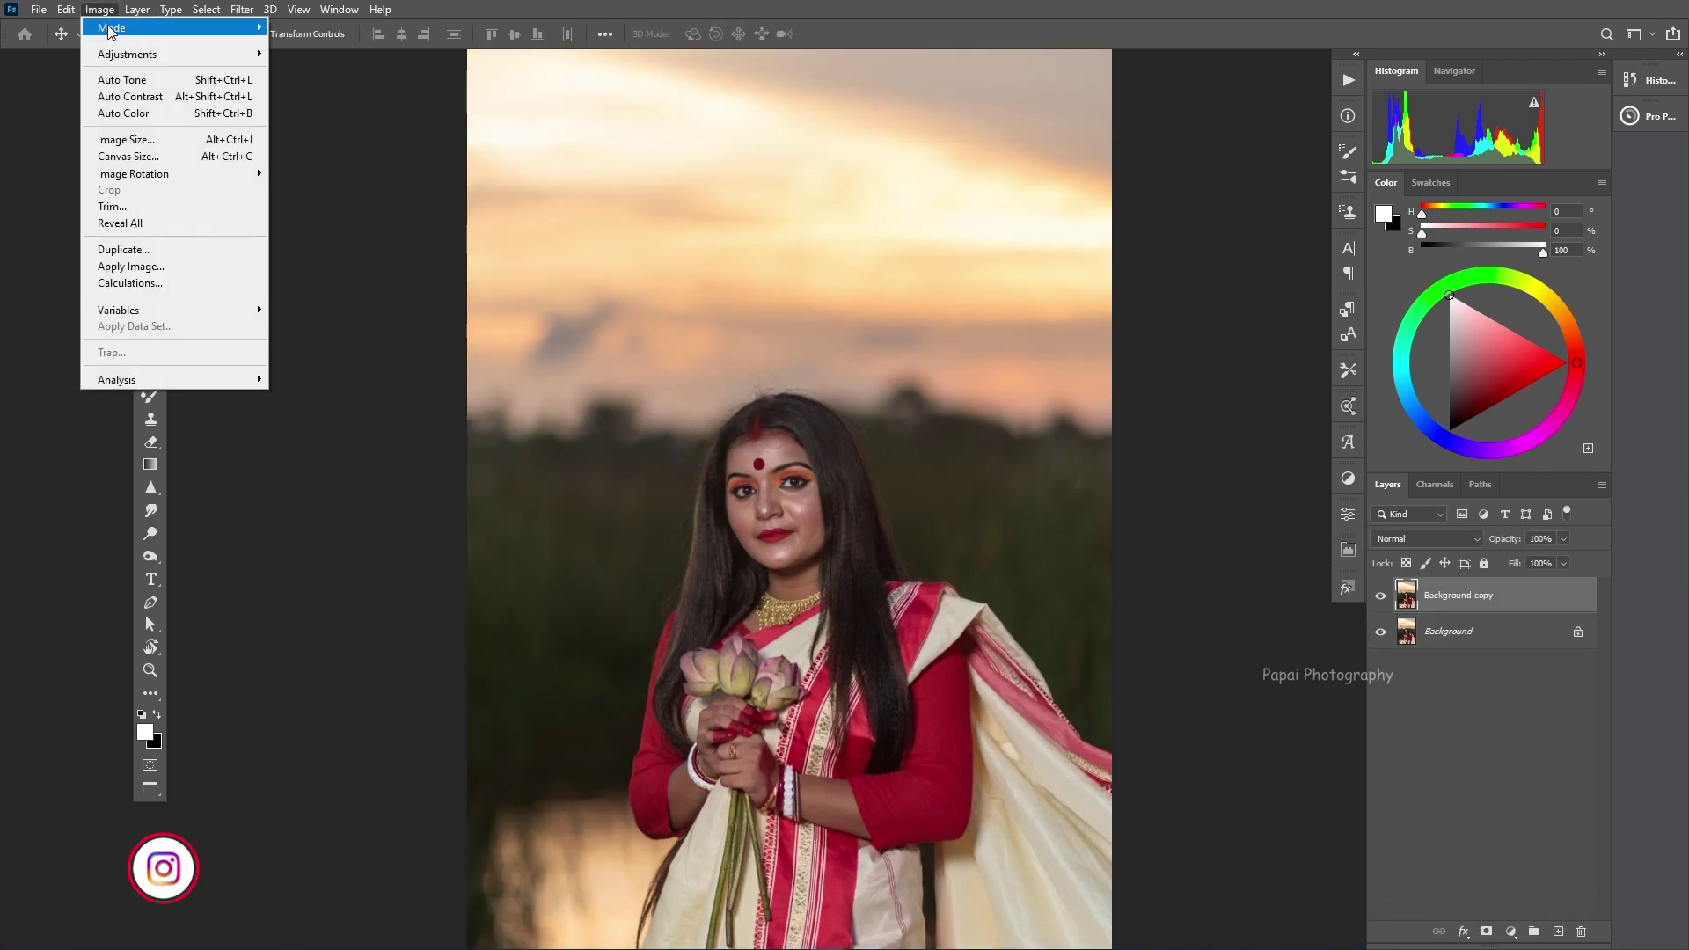
mouse_move(127, 55)
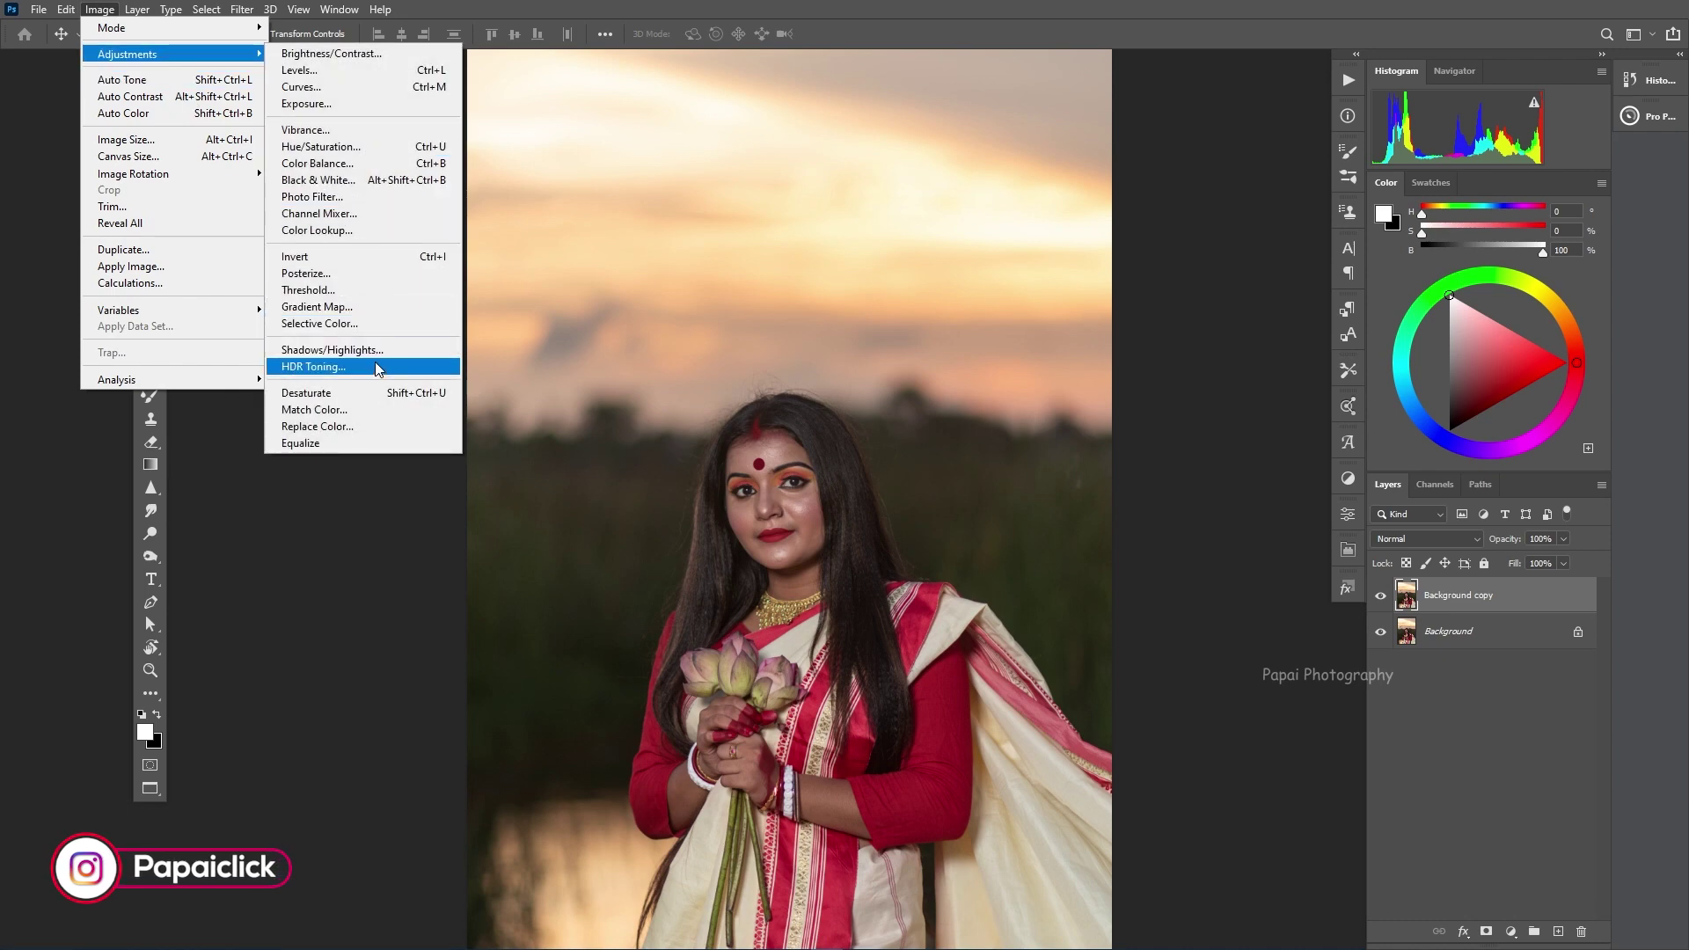
click(373, 351)
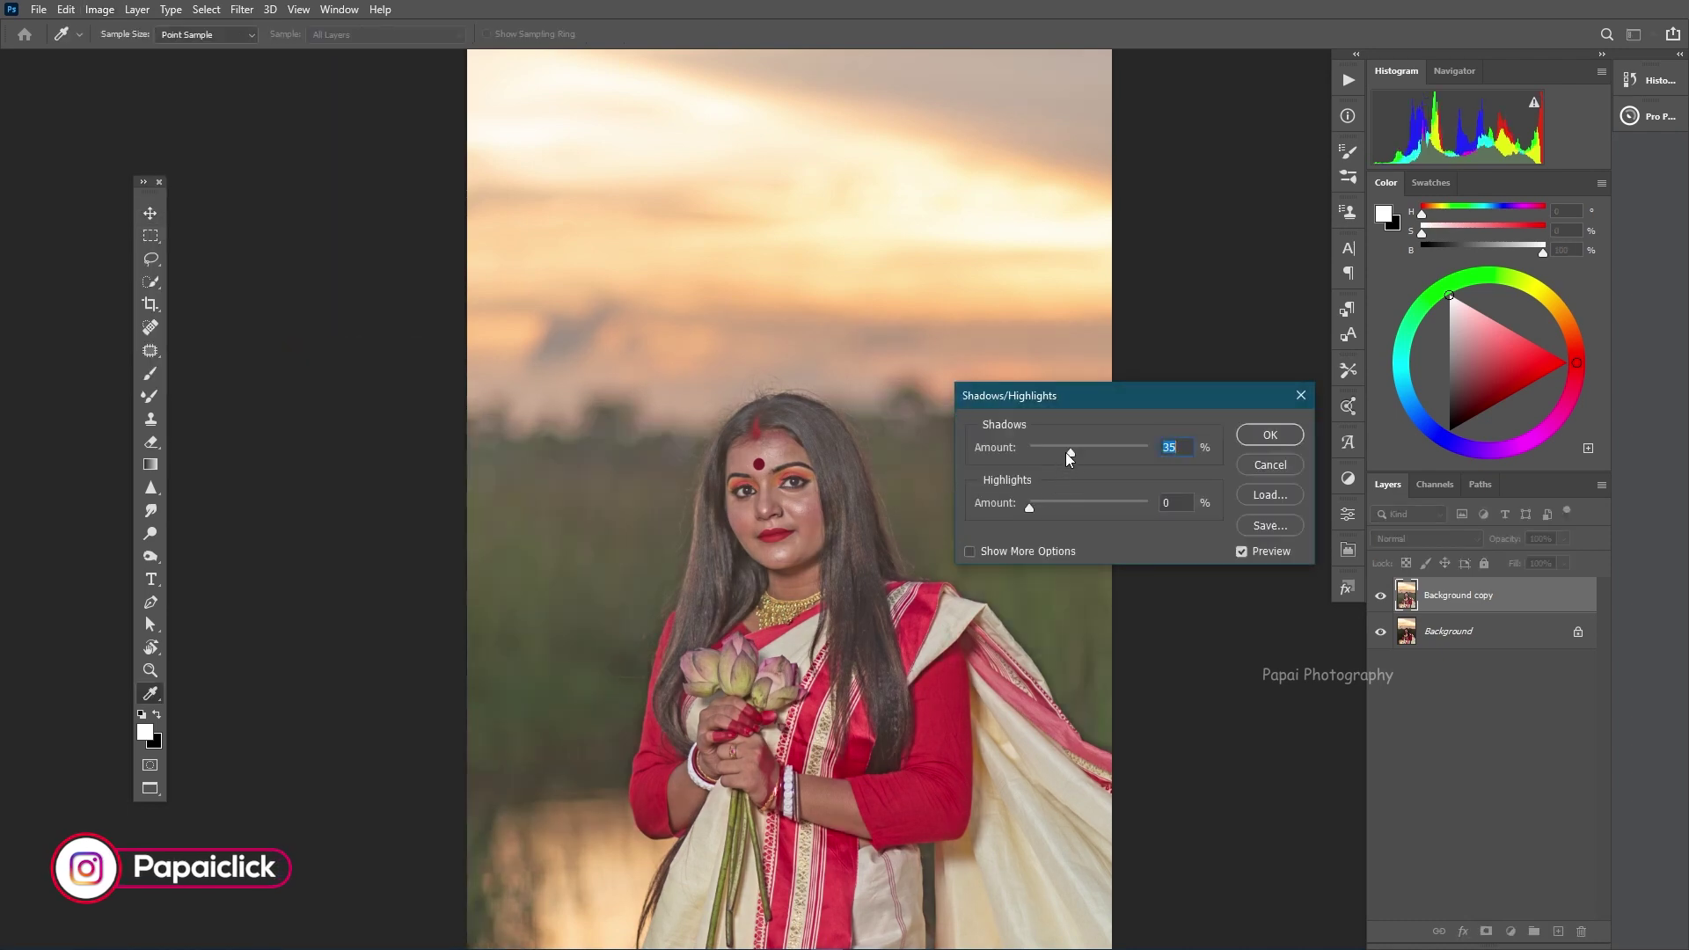
drag(1067, 452, 1037, 453)
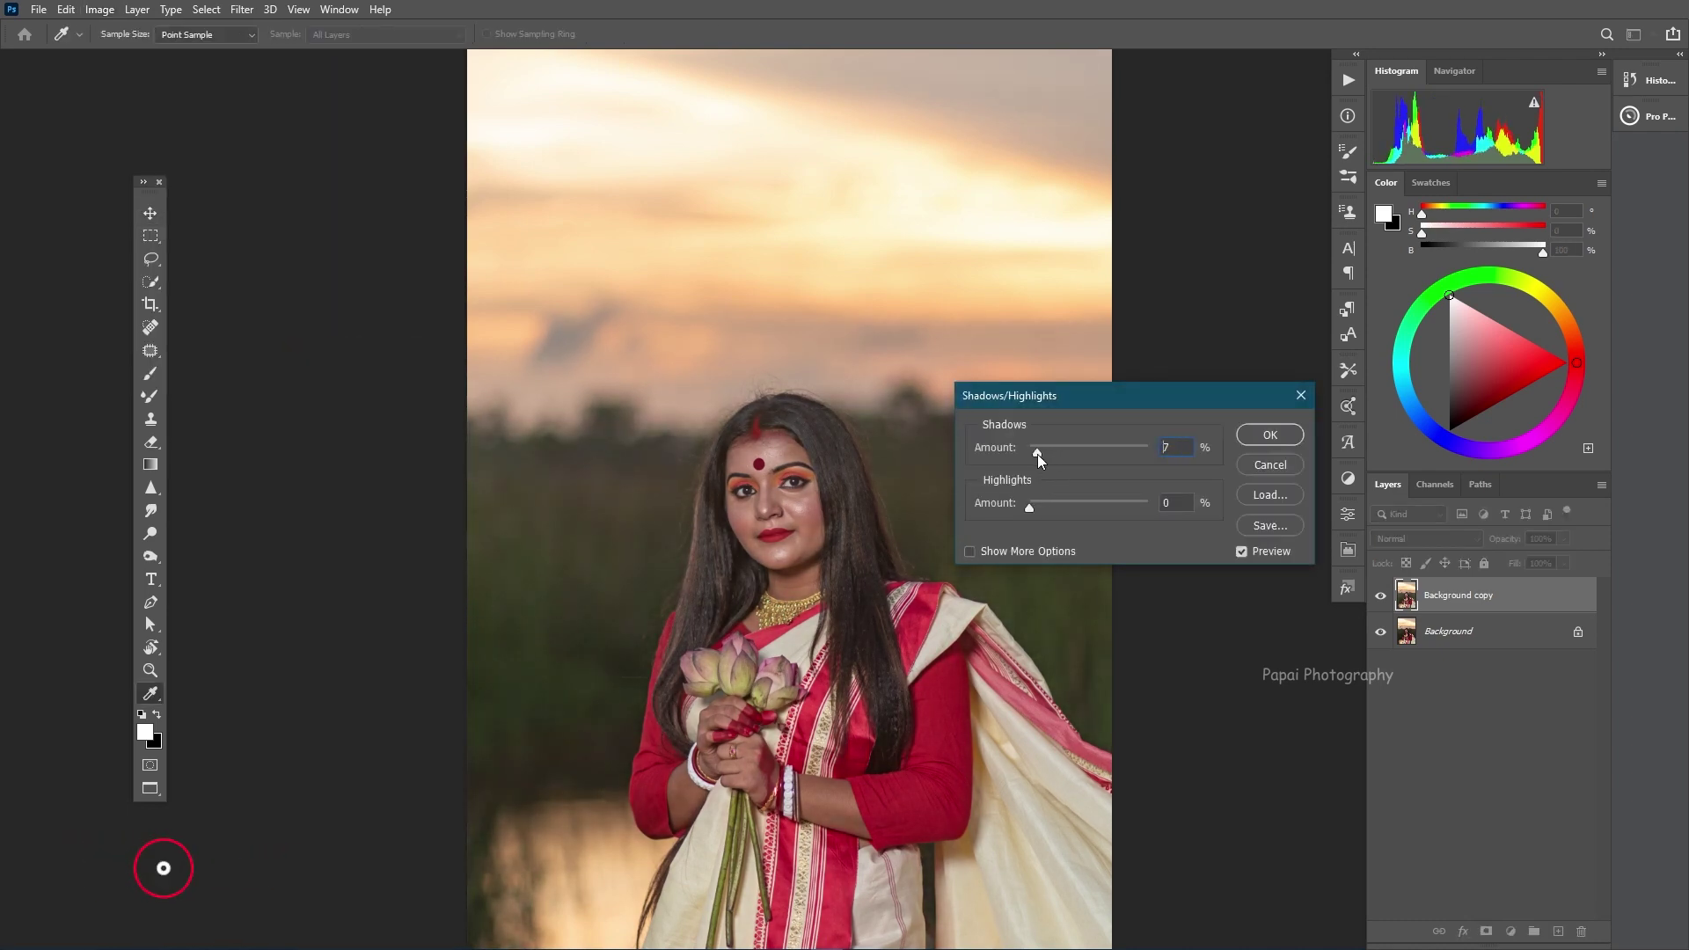
- Commit the Shadows/Highlights correction and make the Background copy layer visible
click(1260, 435)
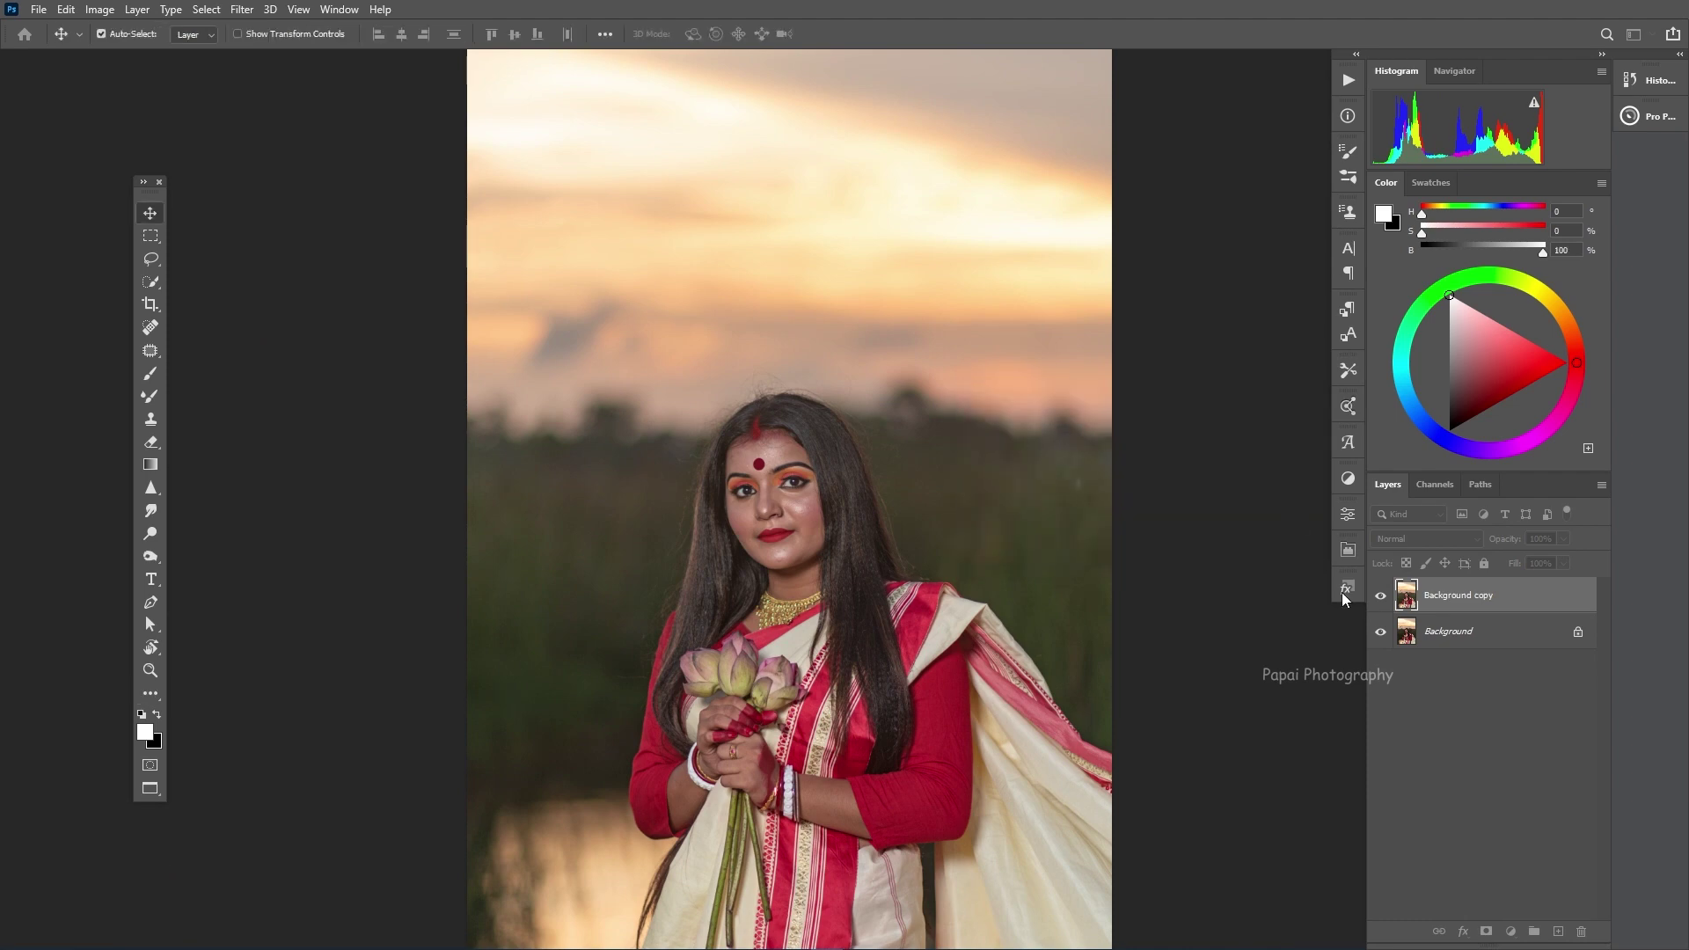
click(1380, 597)
scroll(783, 466, up, 2)
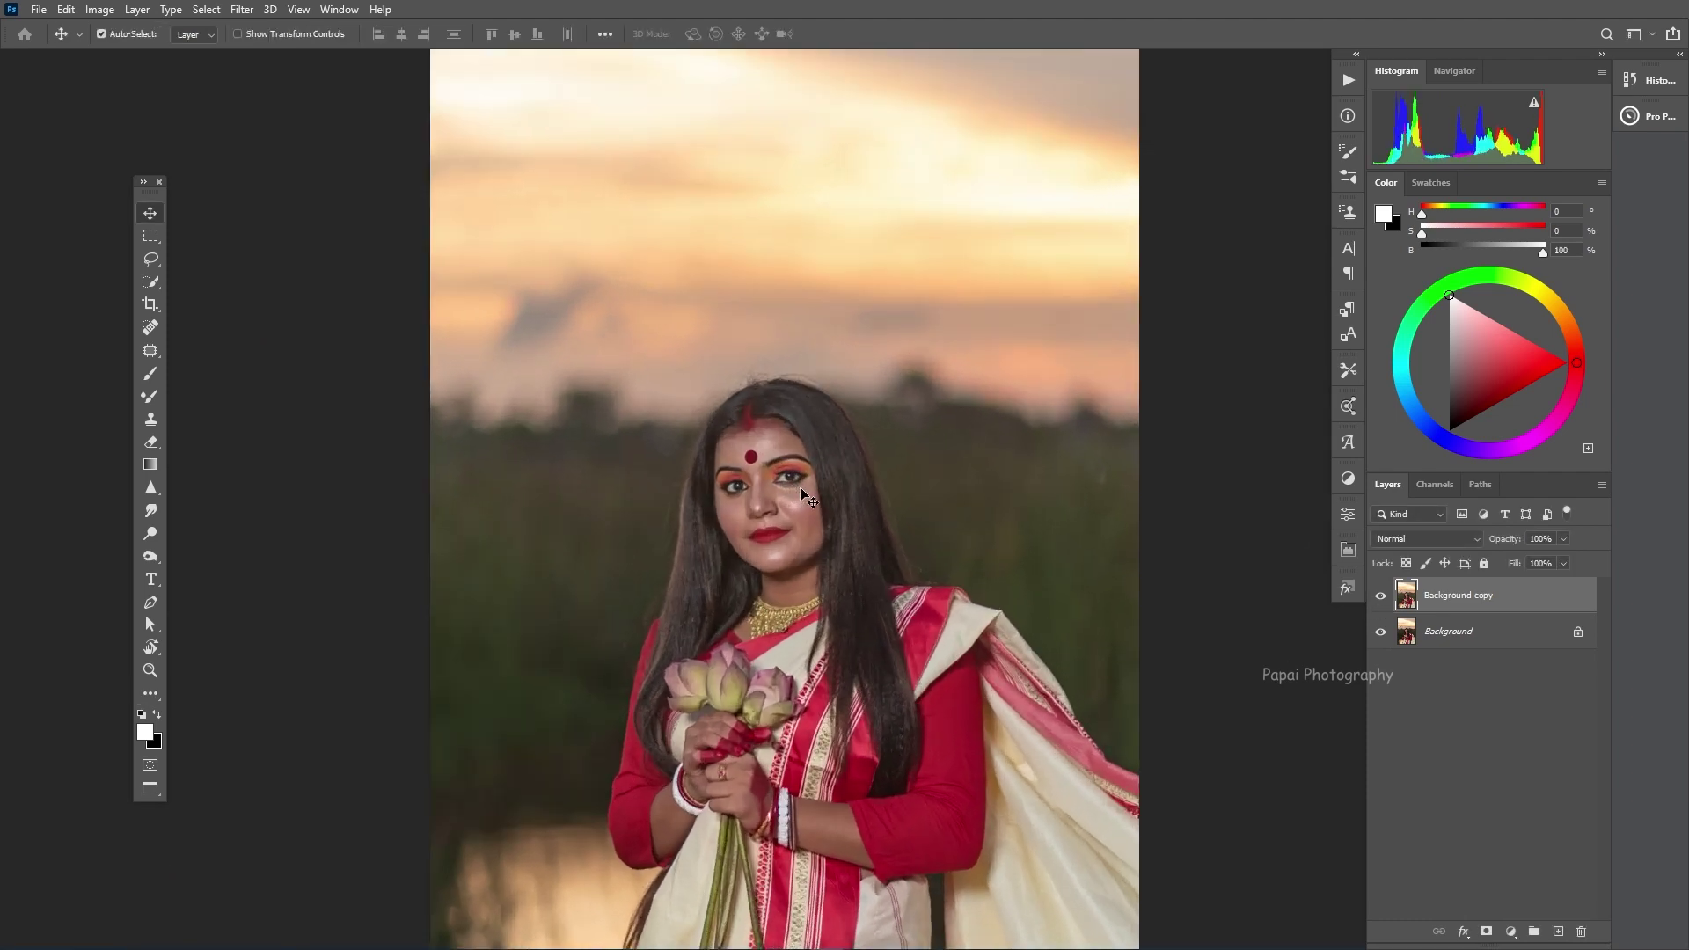
scroll(782, 466, up, 3)
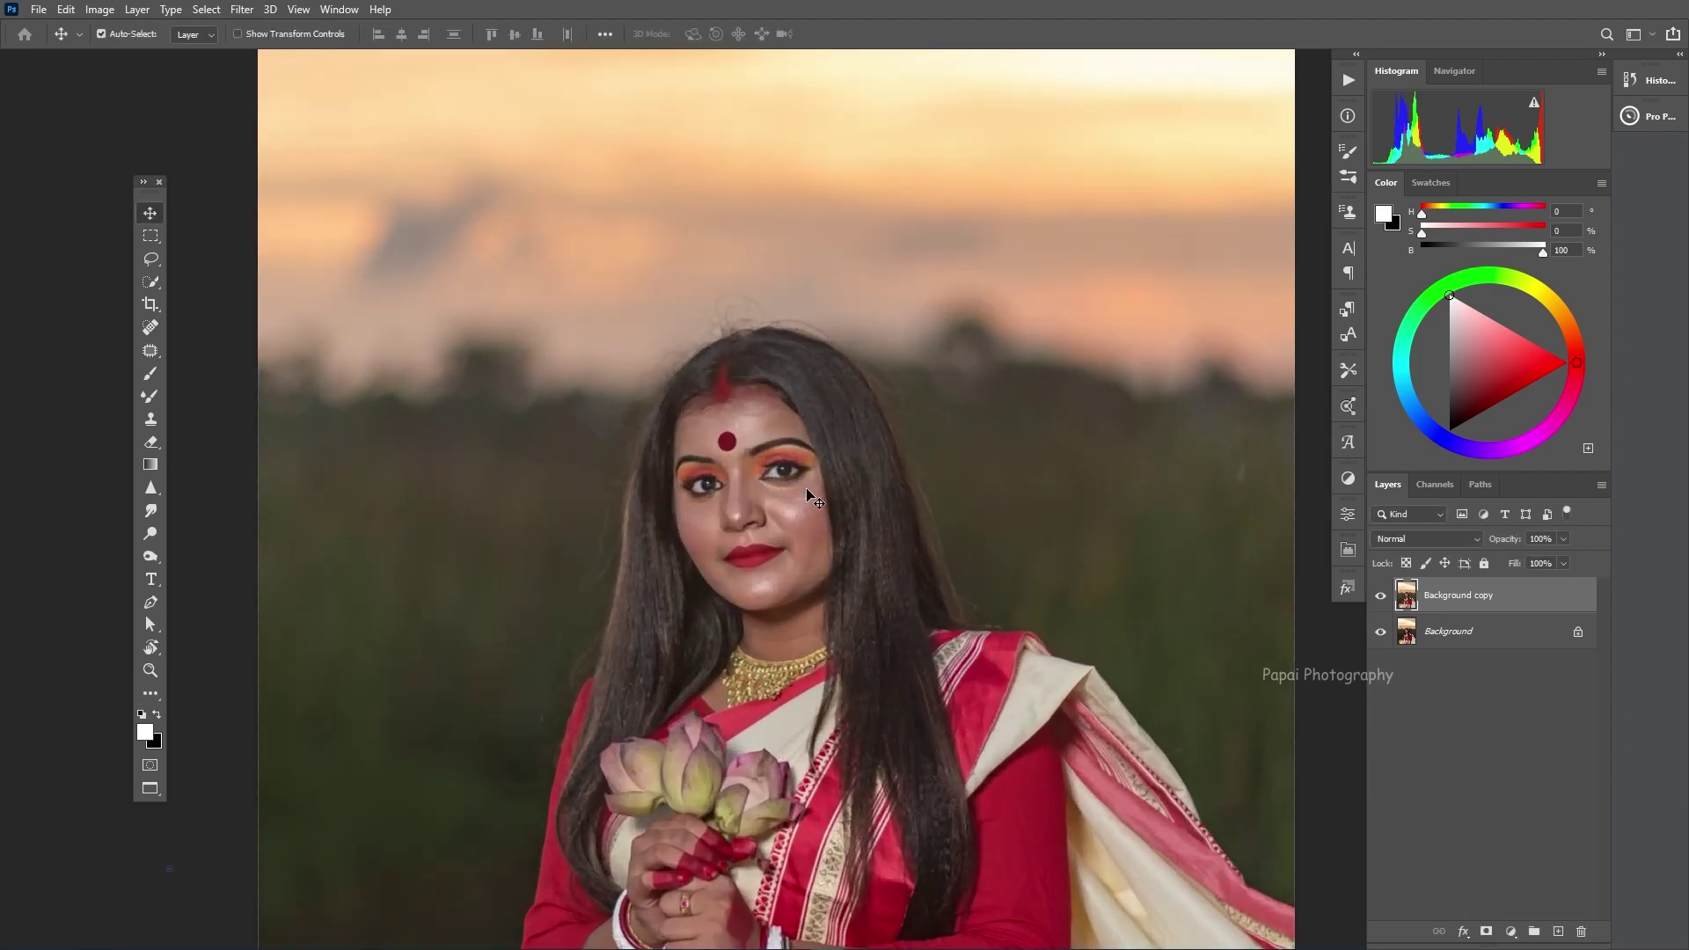
- Apply Smart Sharpen at 145% amount, 1.9 px radius, 26% noise reduction, then fit the image on screen
click(242, 9)
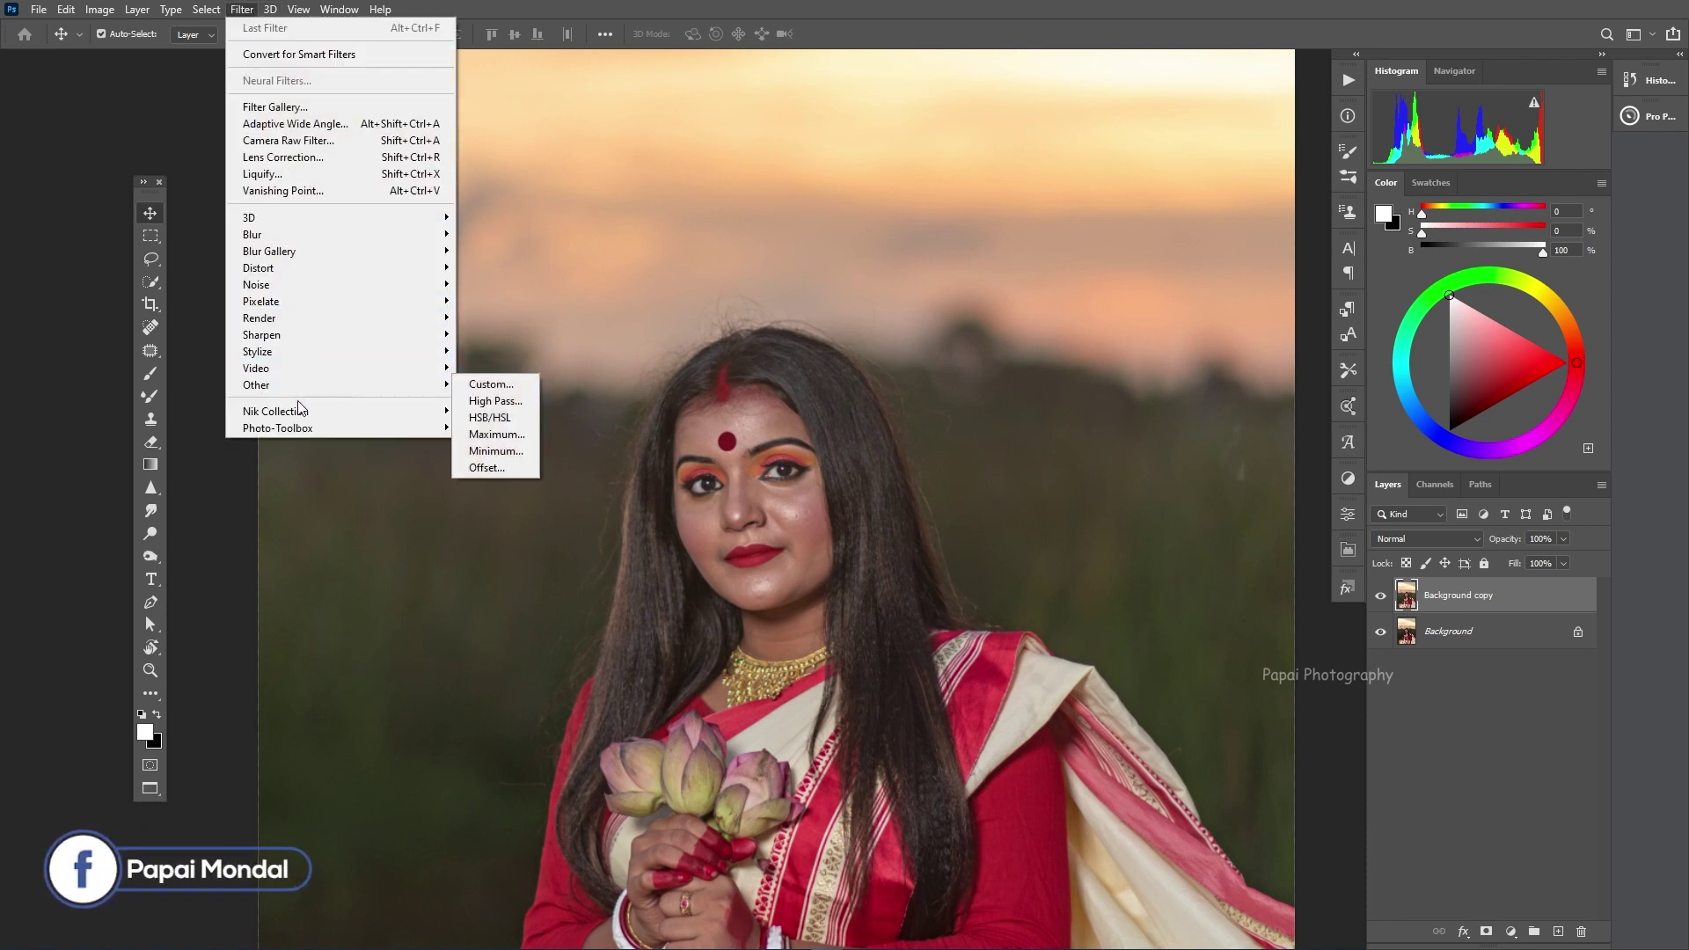
mouse_move(262, 333)
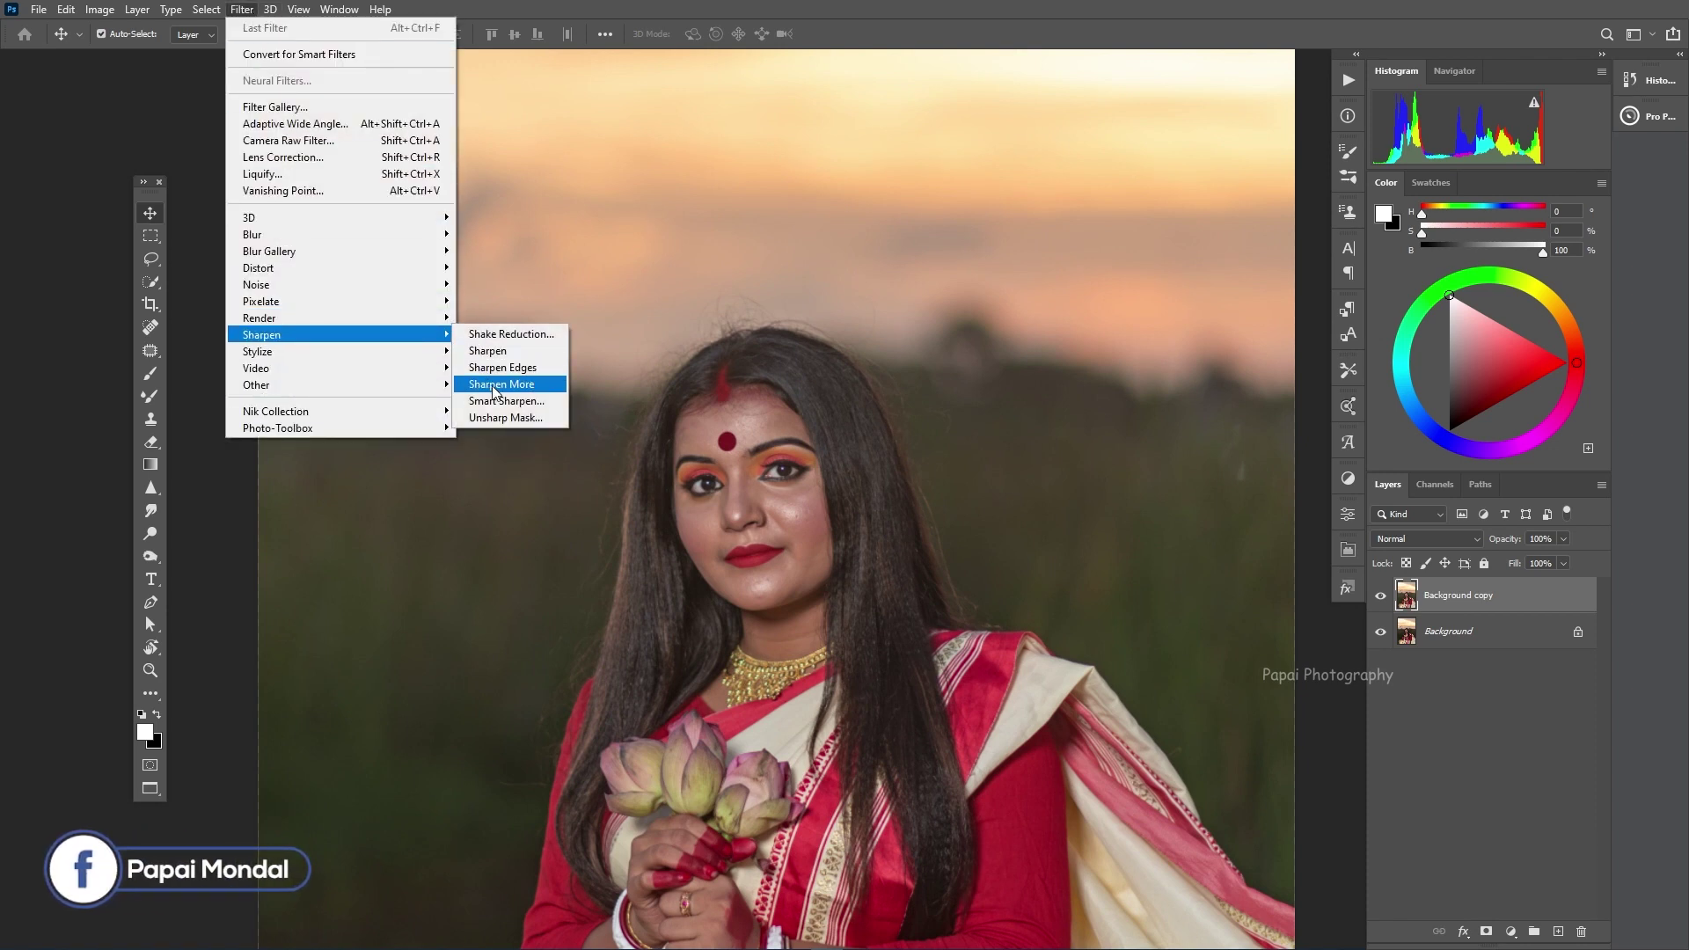
click(496, 399)
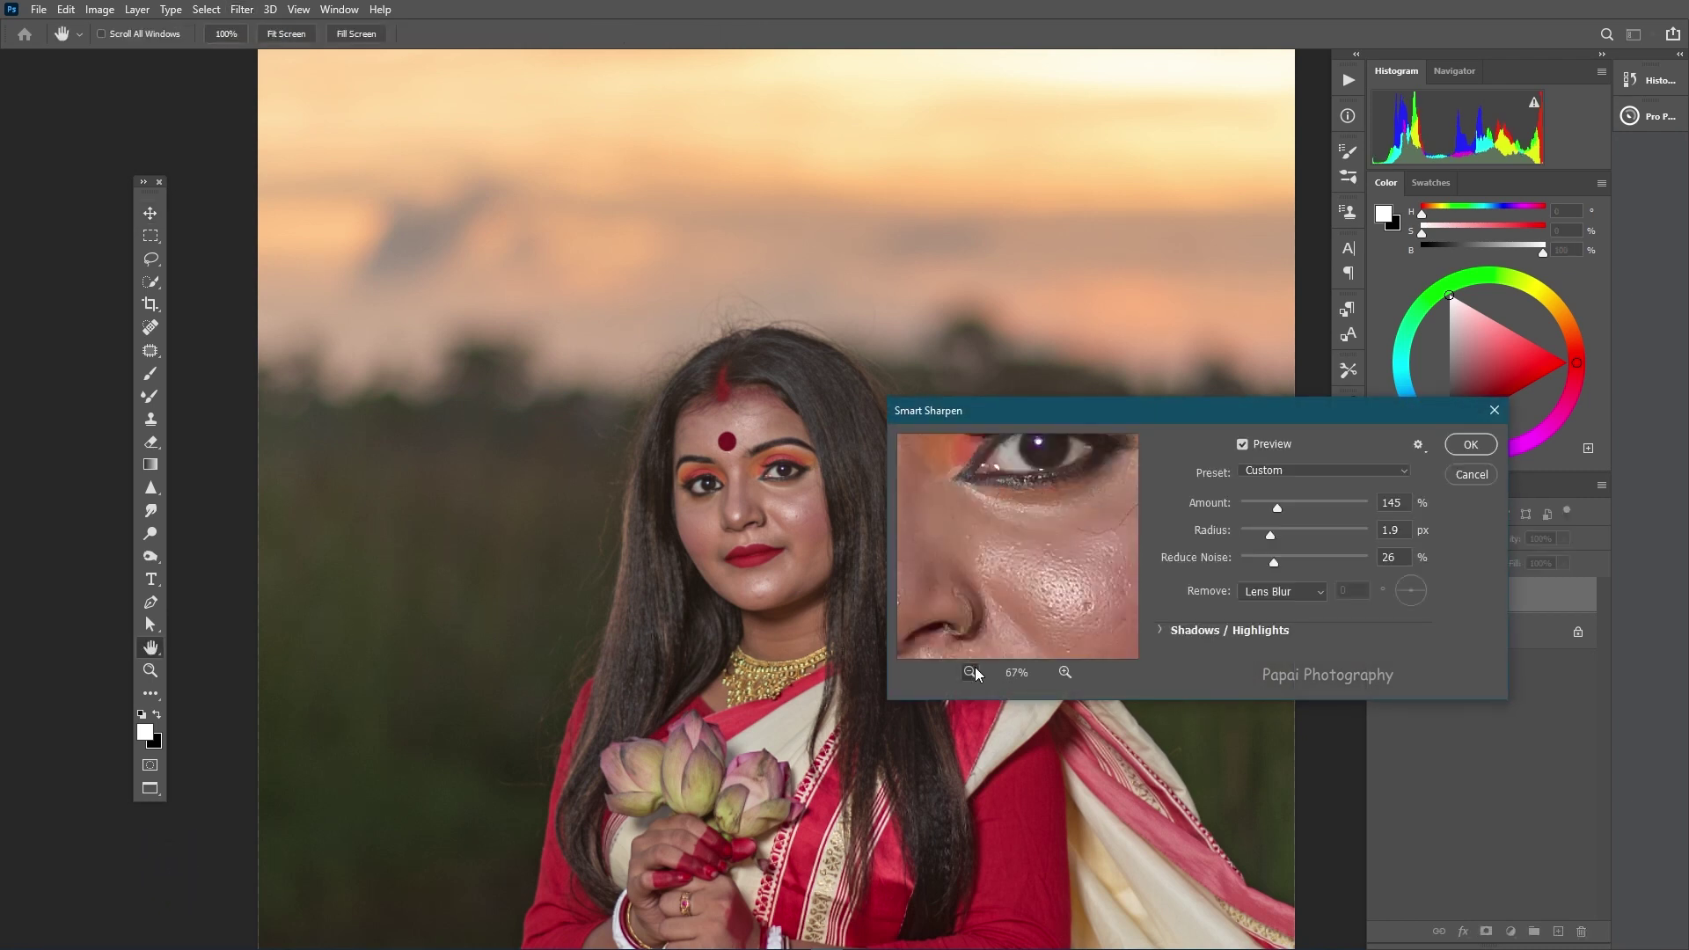
click(971, 671)
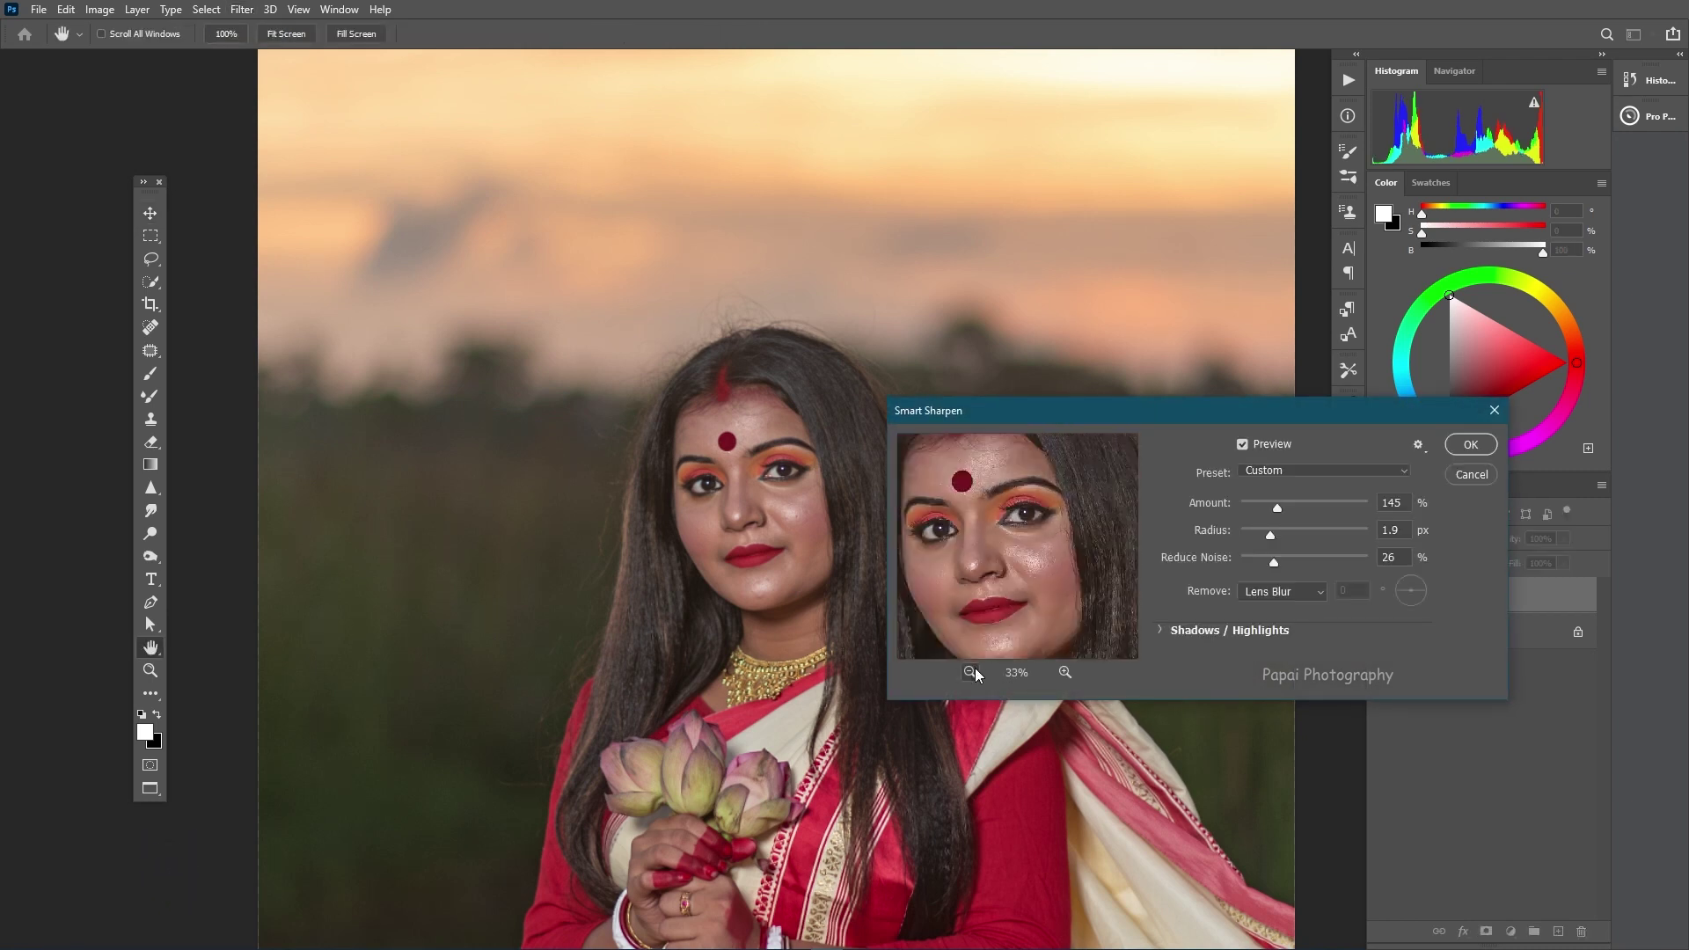
click(1469, 445)
key(ctrl+0)
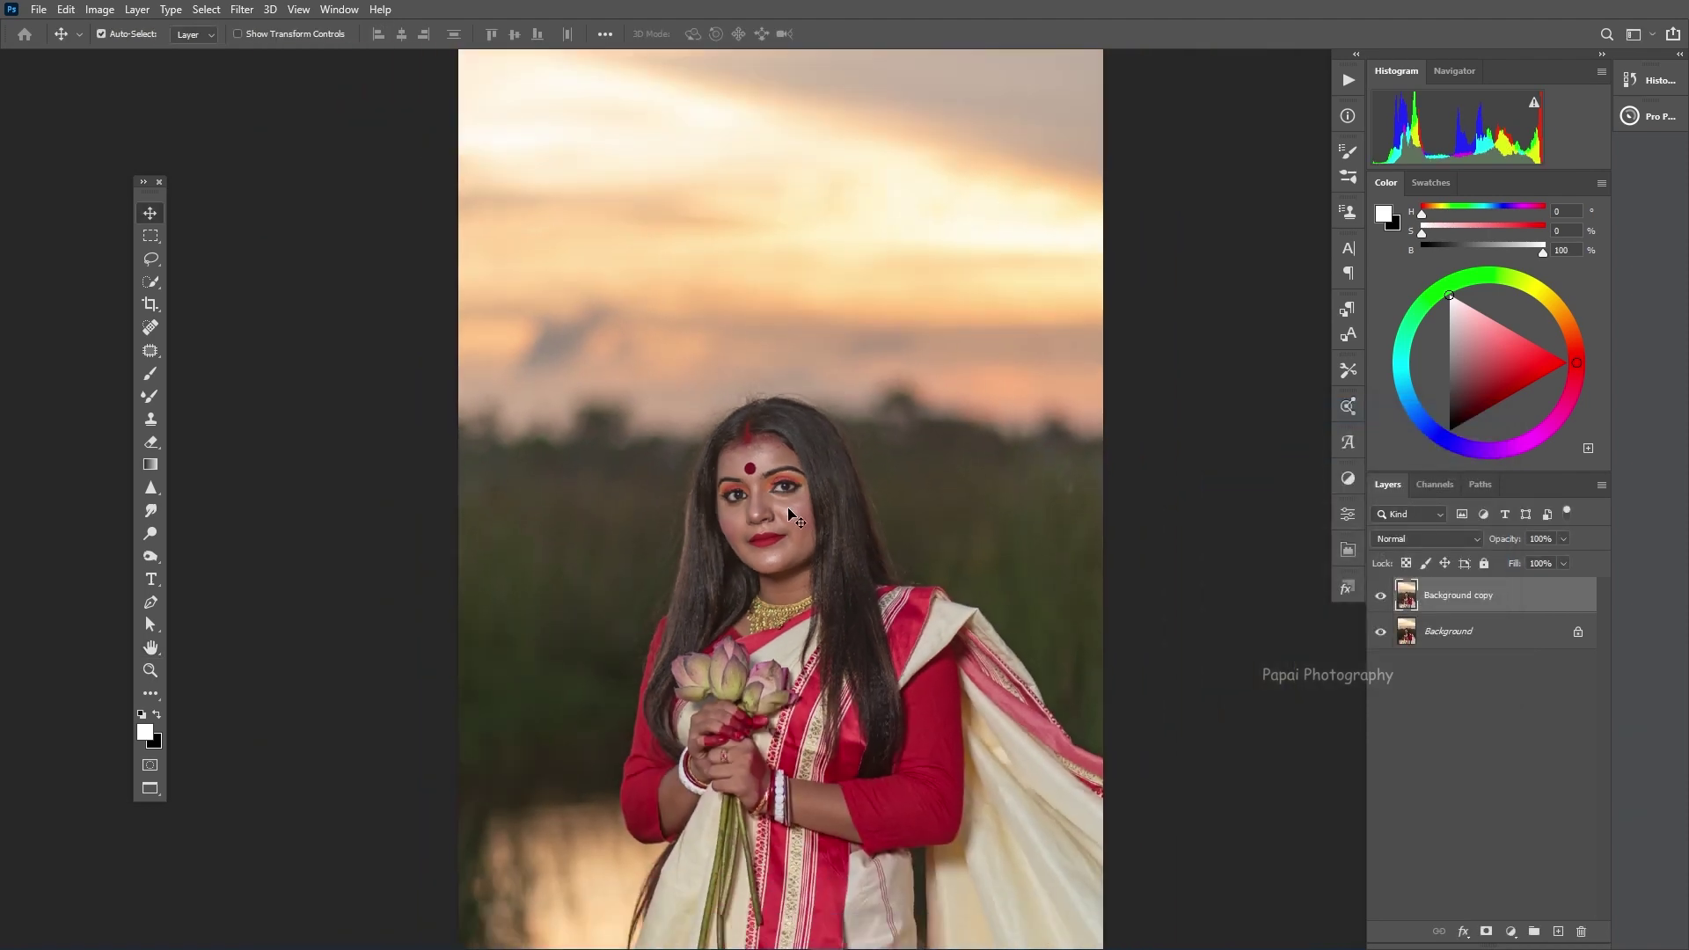
scroll(497, 119, down, 2)
scroll(496, 118, up, 2)
- In the Camera Raw Filter, apply Auto tones, then set Exposure 0.00, Blacks -13 and Clarity +5
click(242, 10)
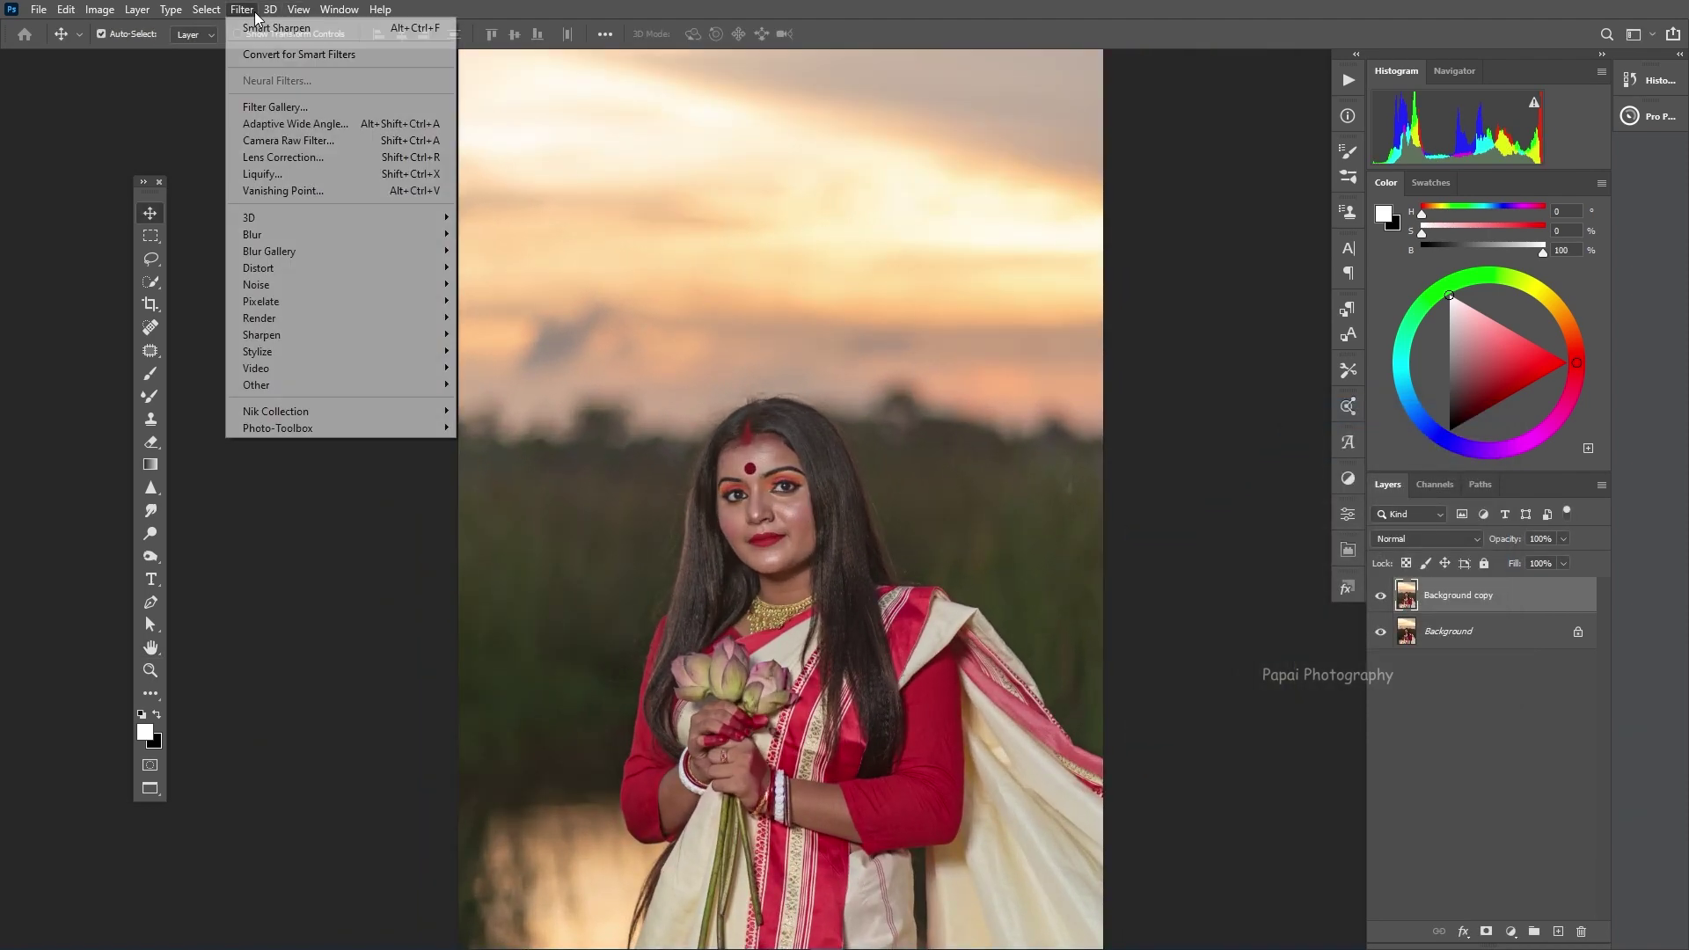
click(281, 143)
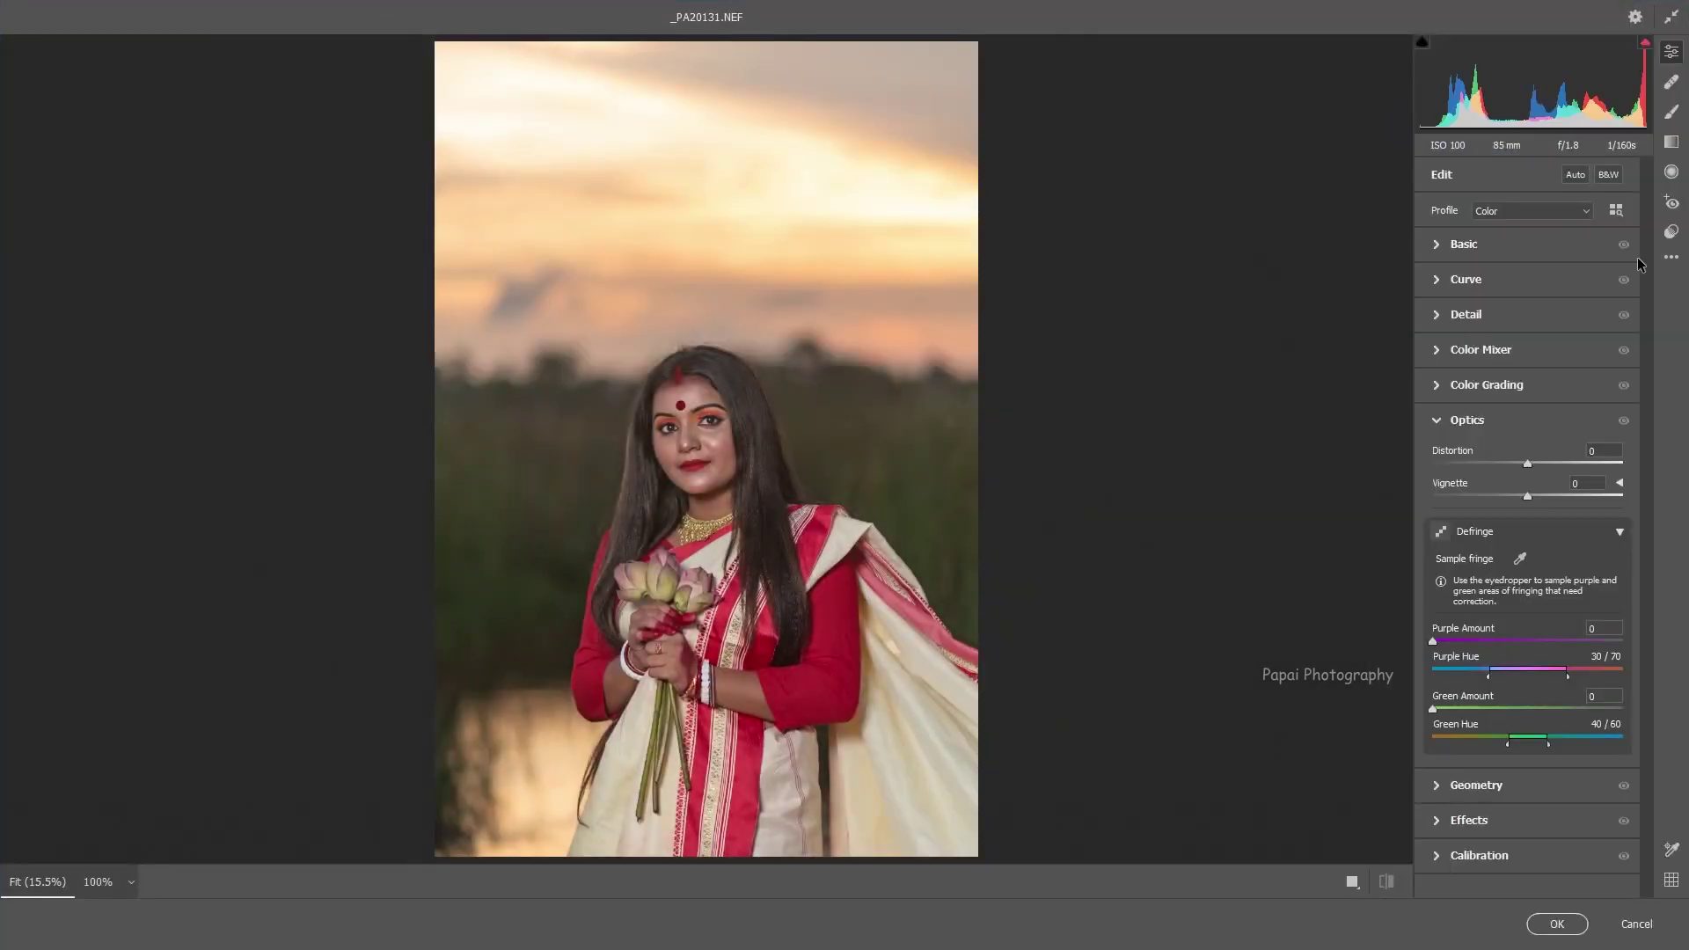
click(1574, 175)
click(1451, 246)
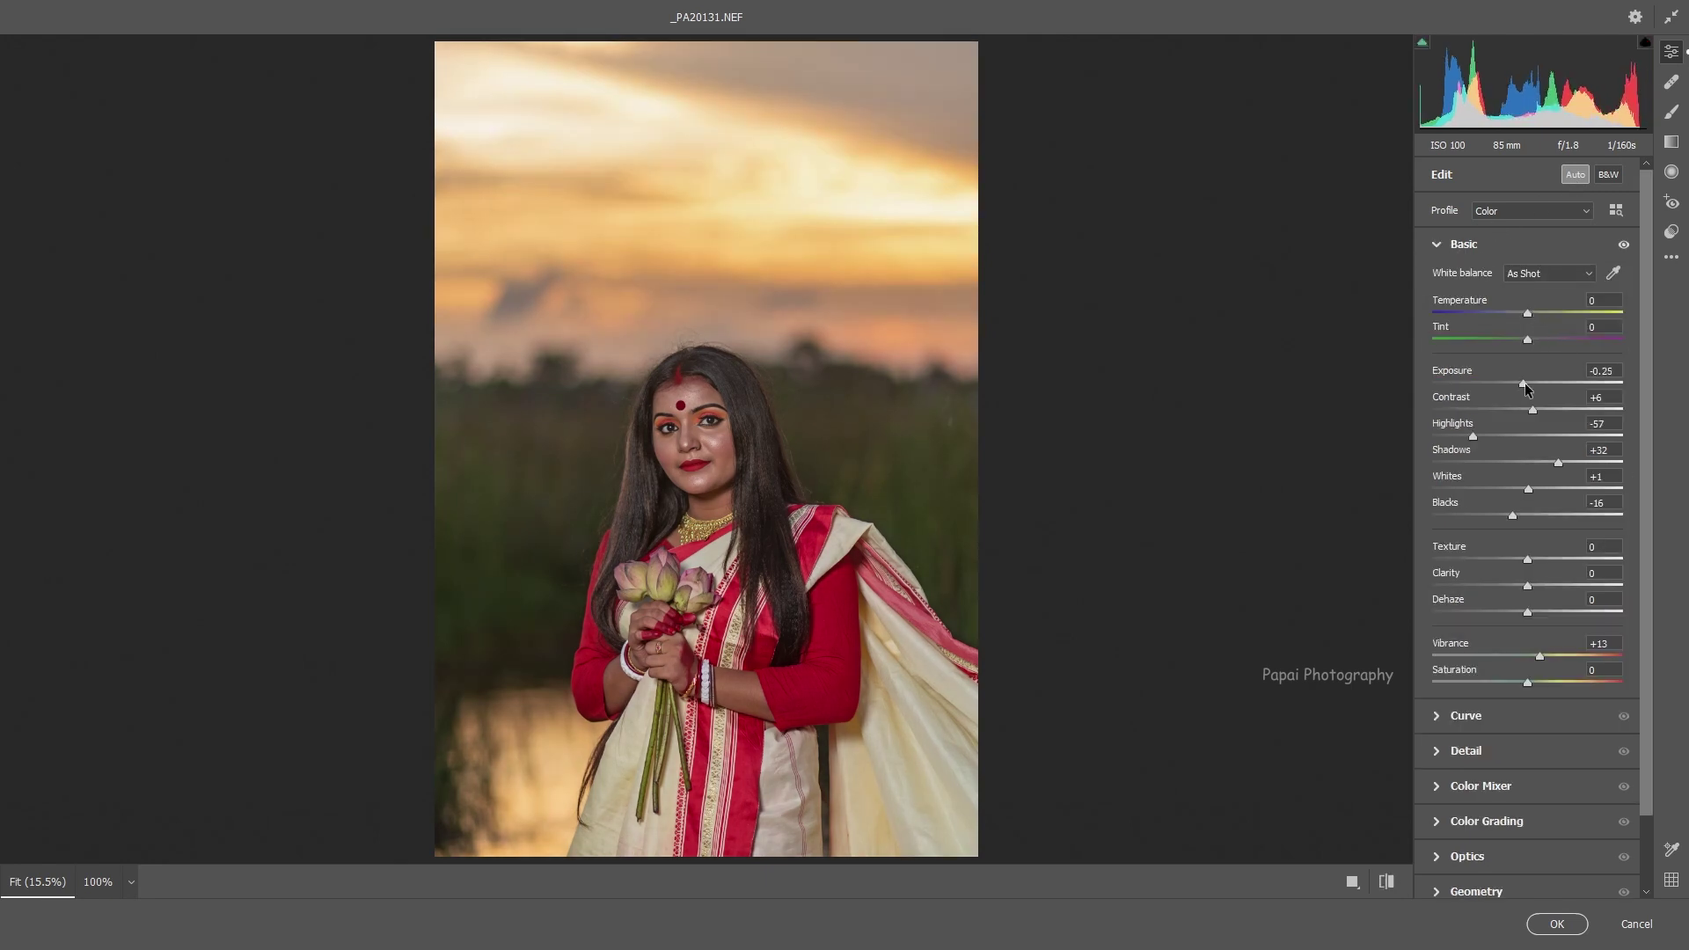
drag(1523, 382, 1528, 383)
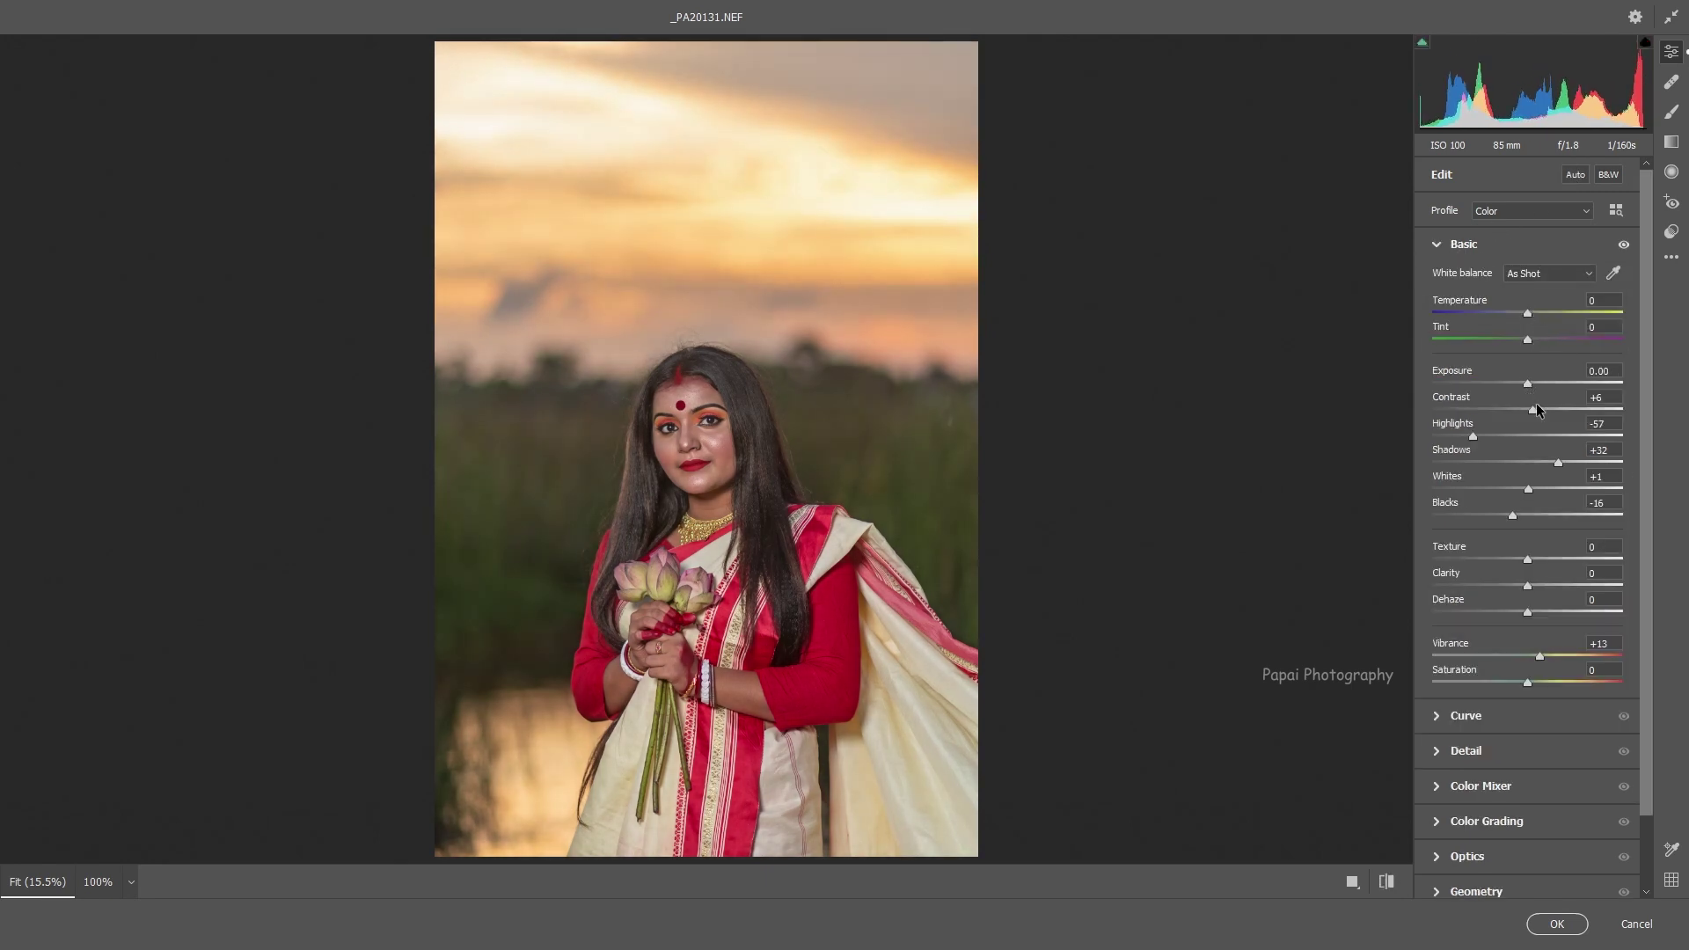
drag(1516, 514, 1519, 514)
drag(1535, 586, 1540, 585)
- Pull the tone curve shadows down and set saturation Yellows +9, Greens +26, Aquas -19
click(1440, 716)
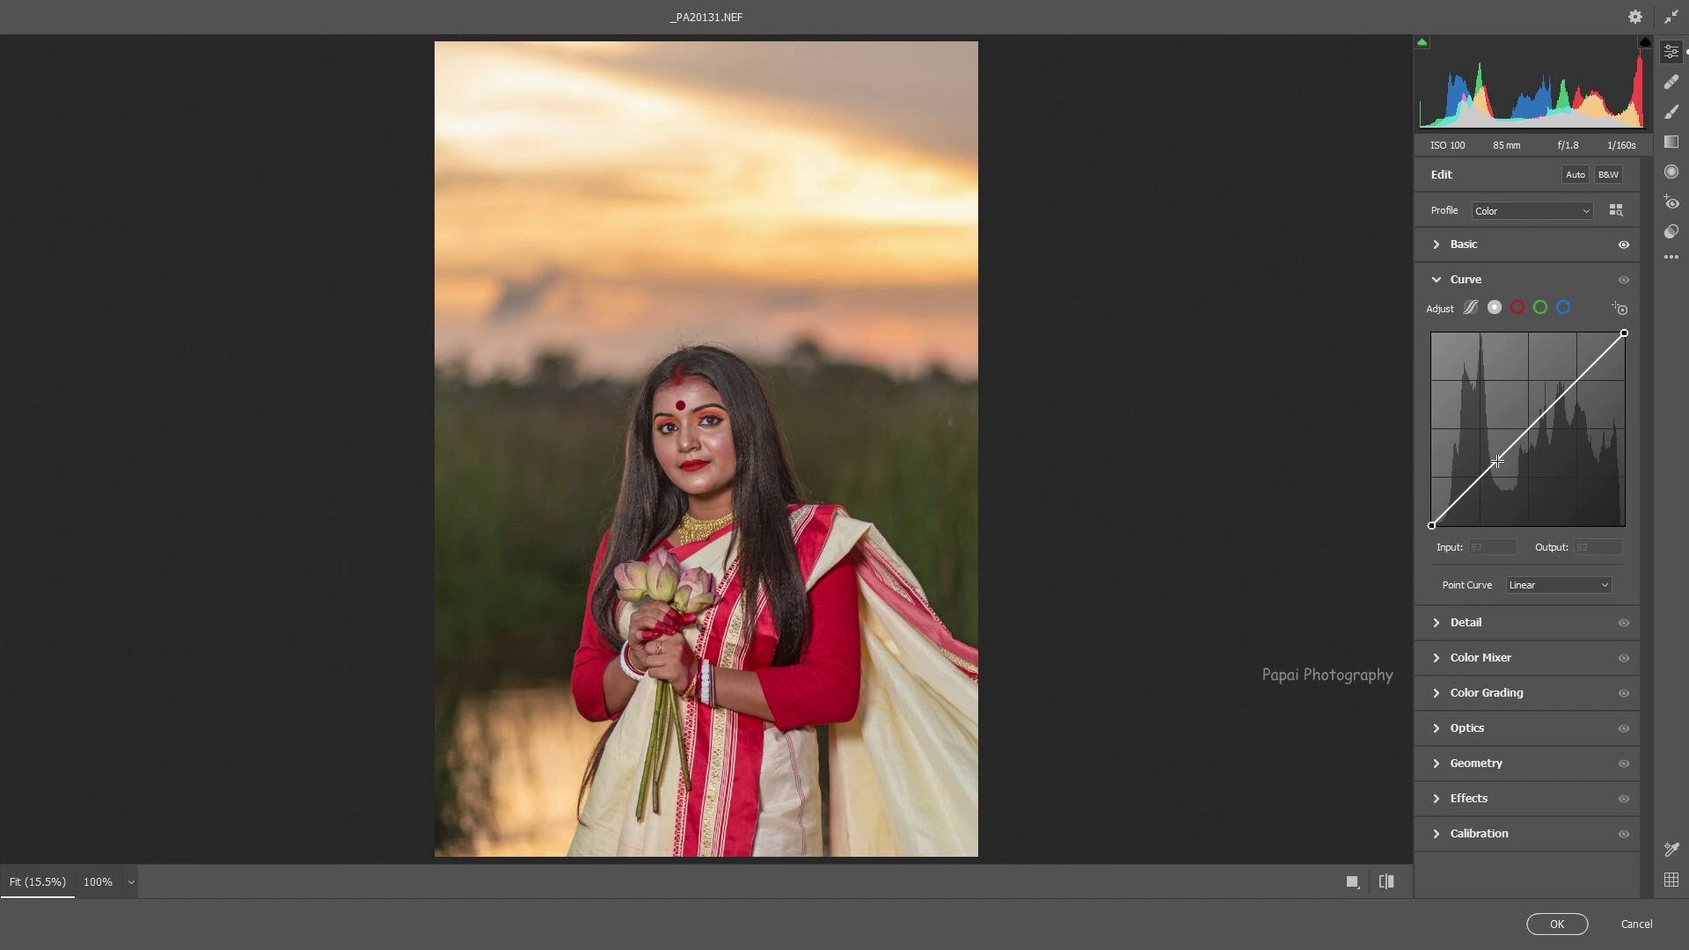
click(1480, 474)
drag(1468, 492, 1466, 491)
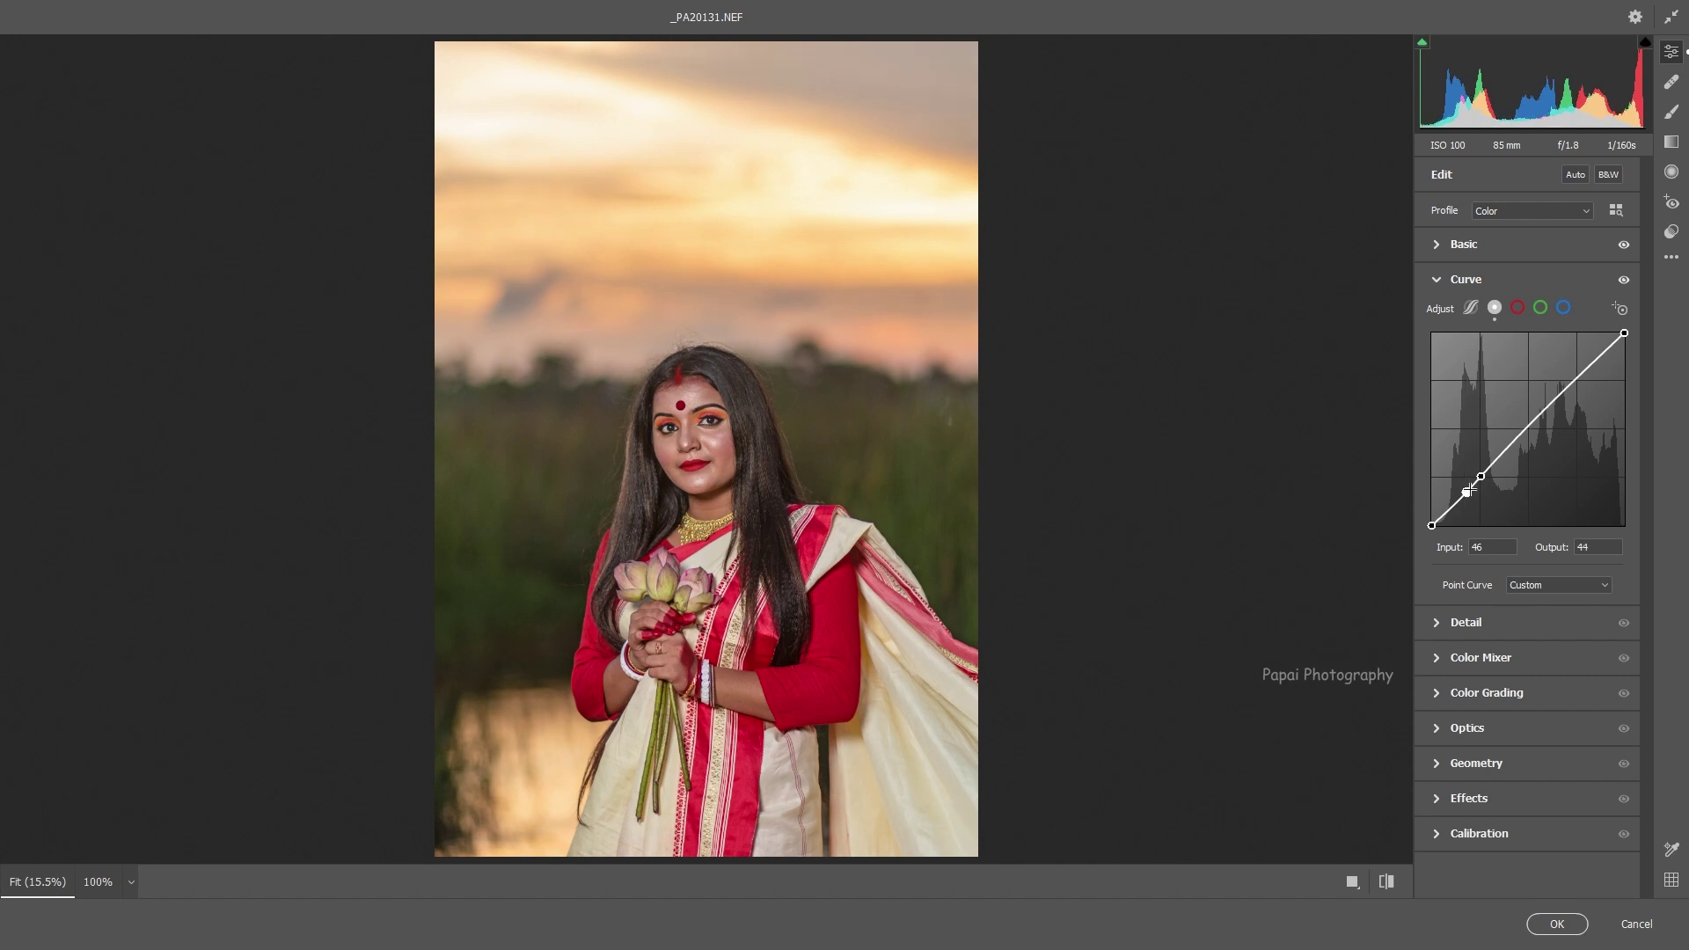
click(1441, 660)
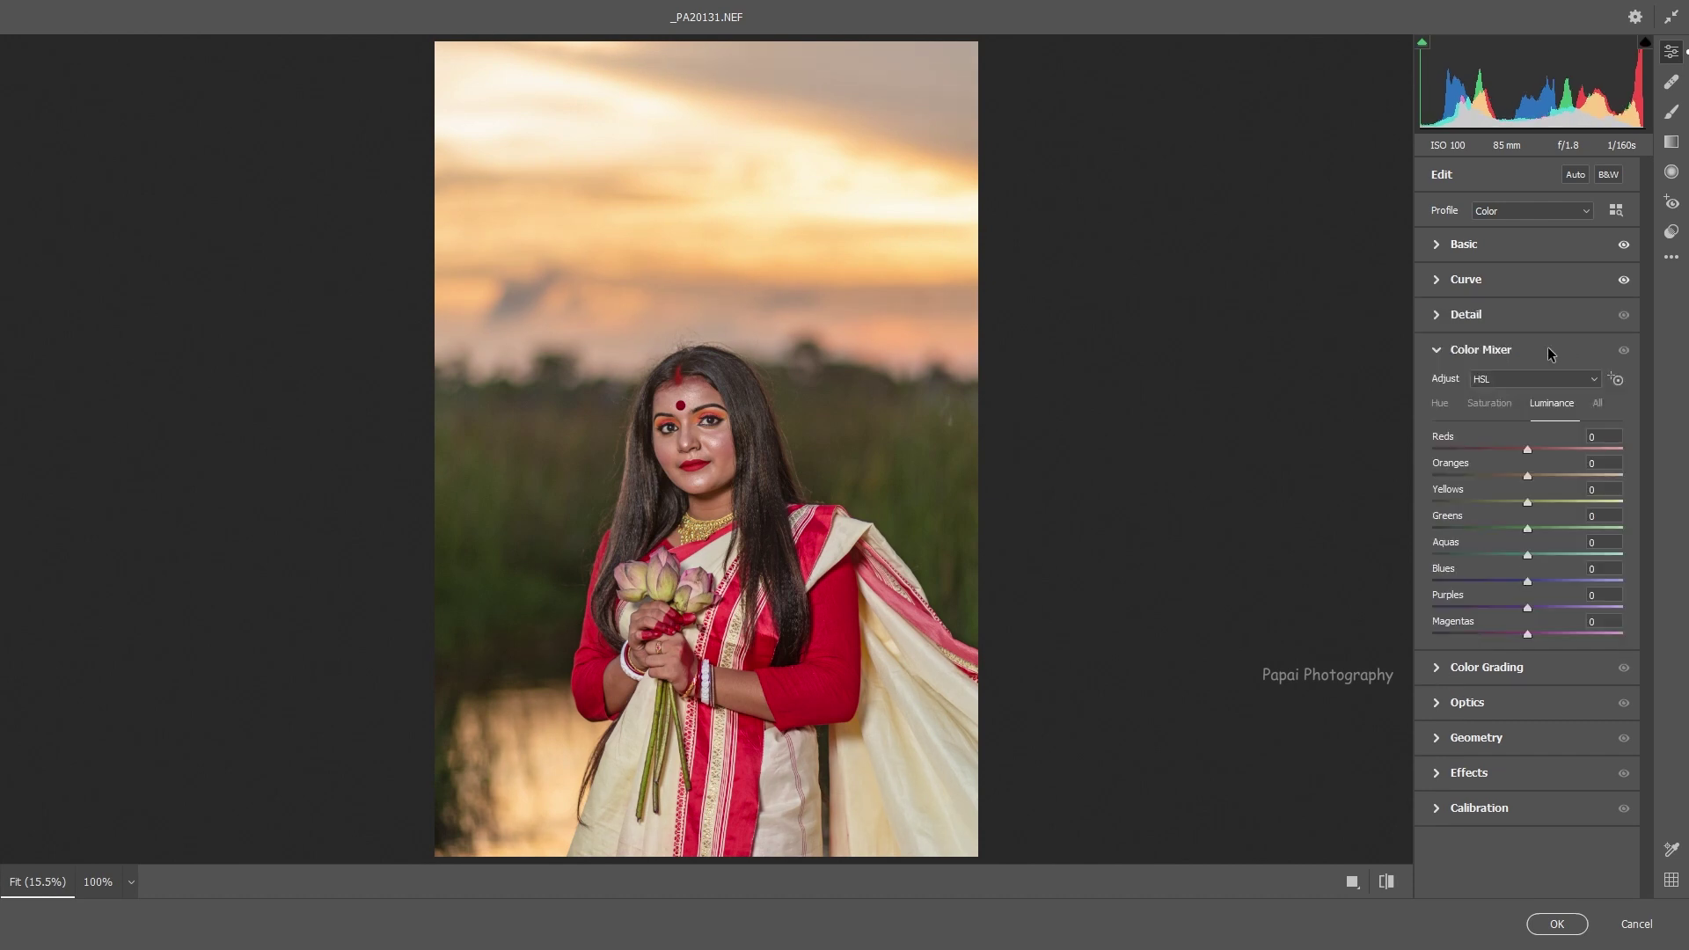
click(1499, 408)
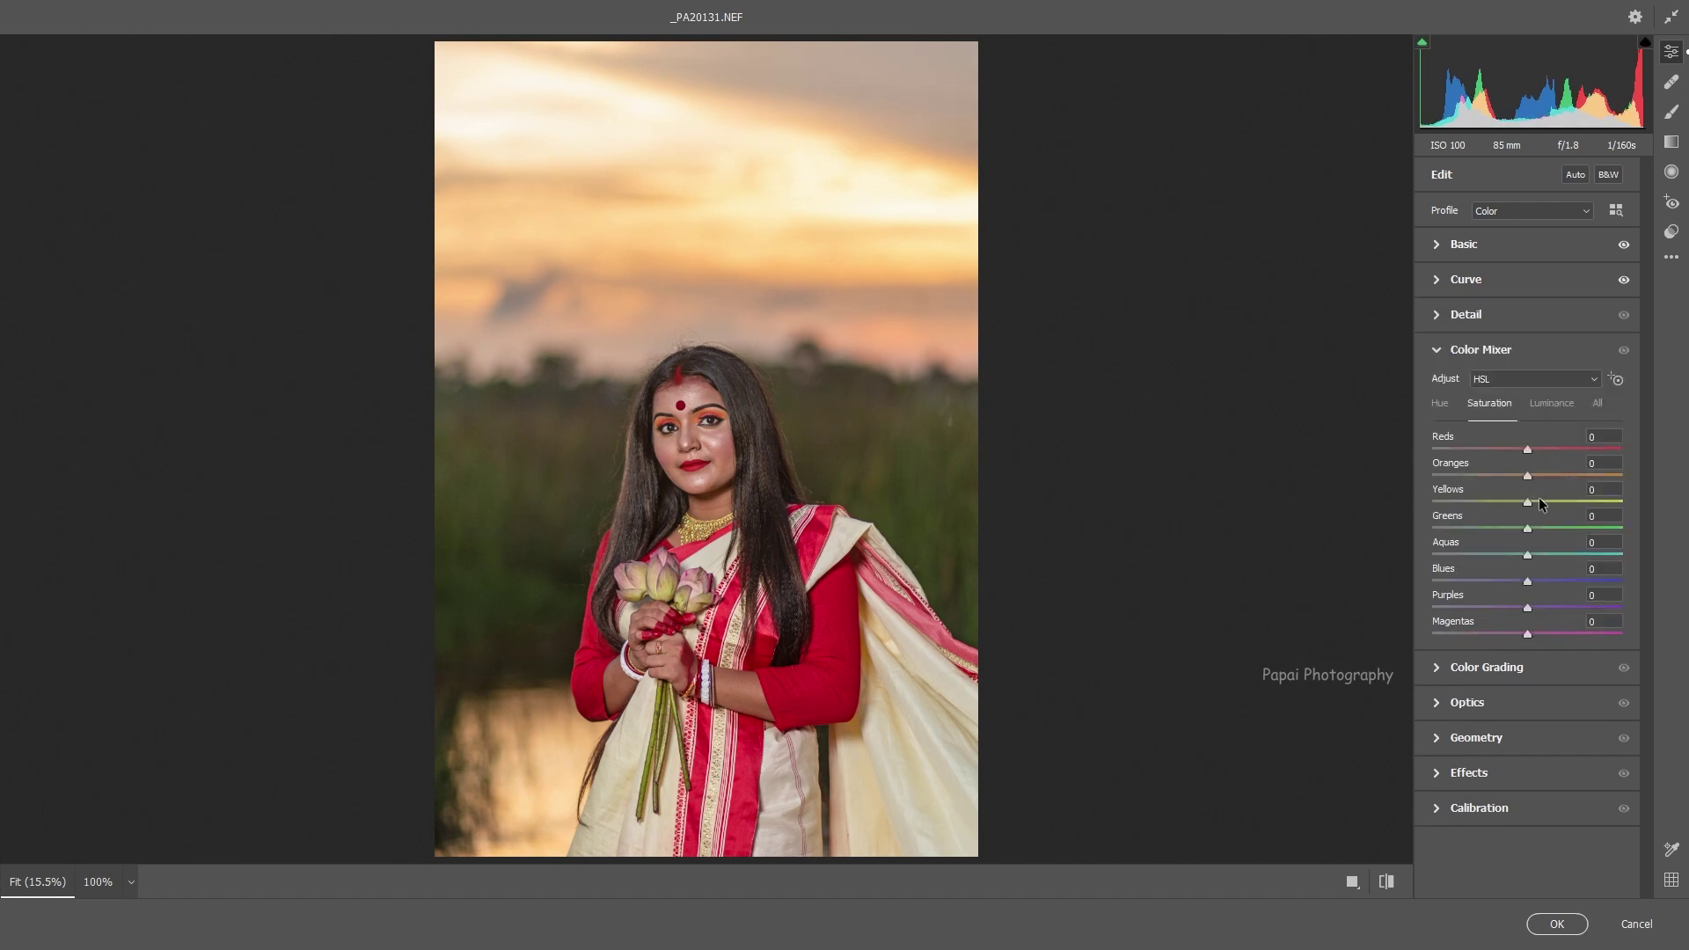
mouse_move(1541, 503)
mouse_down()
mouse_move(1518, 501)
mouse_move(1536, 502)
mouse_up()
drag(1527, 554, 1510, 554)
click(1556, 923)
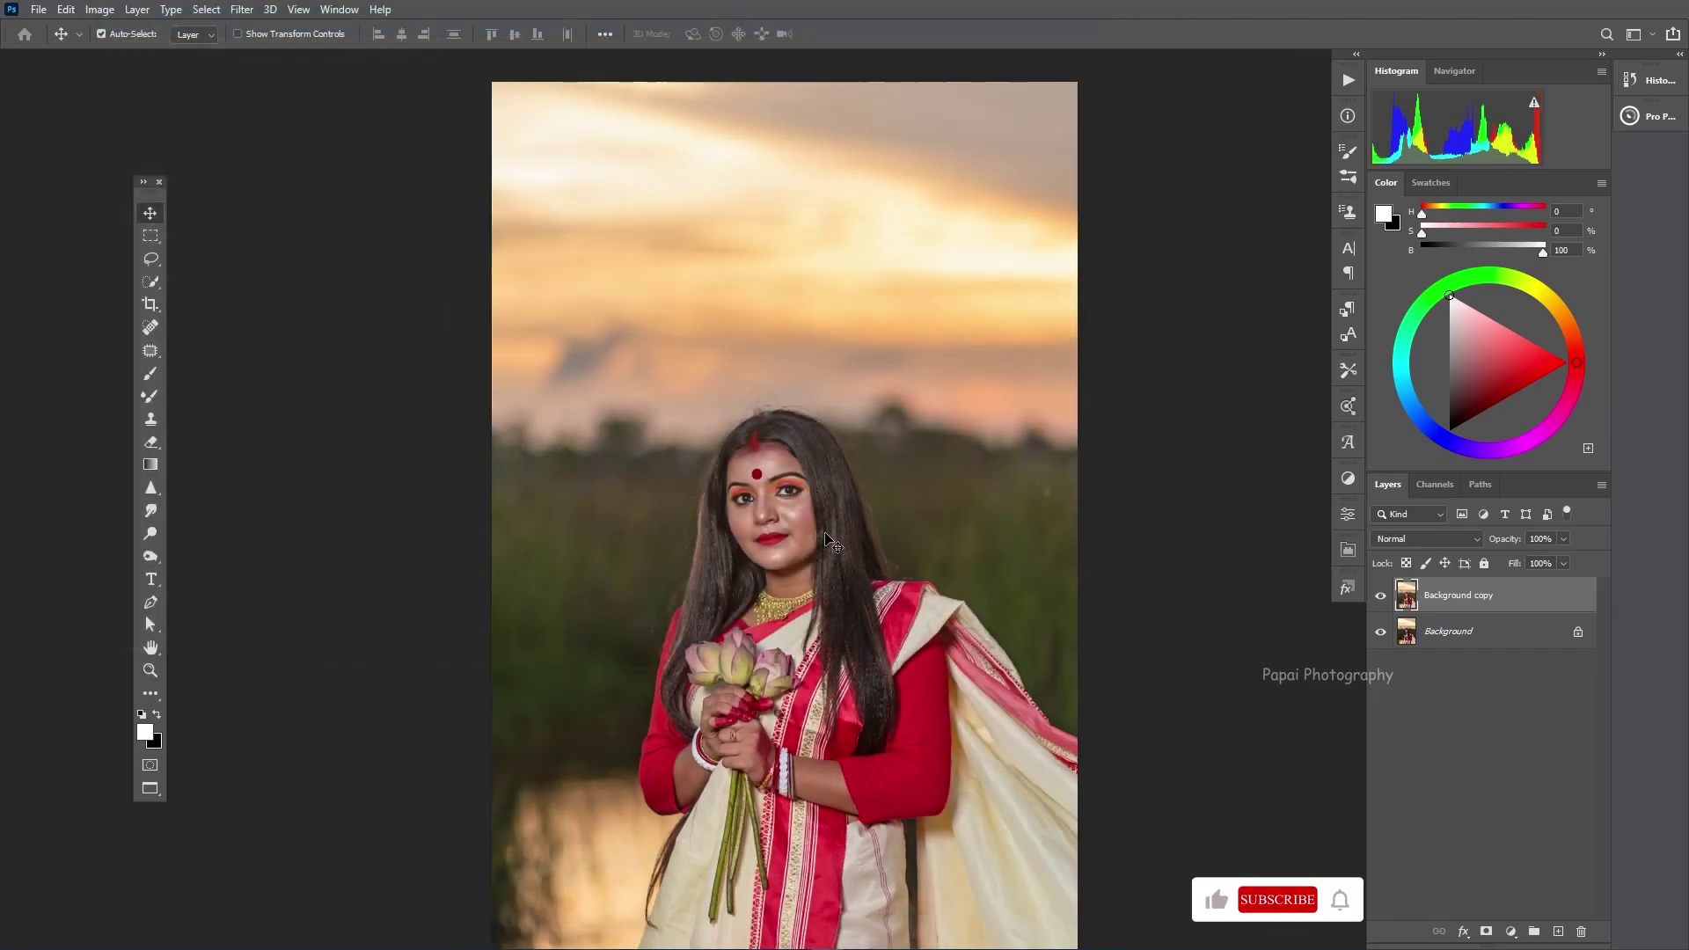
- Open Sky Replacement, move its panel aside, and browse the preset sky list
scroll(1056, 563, up, 2)
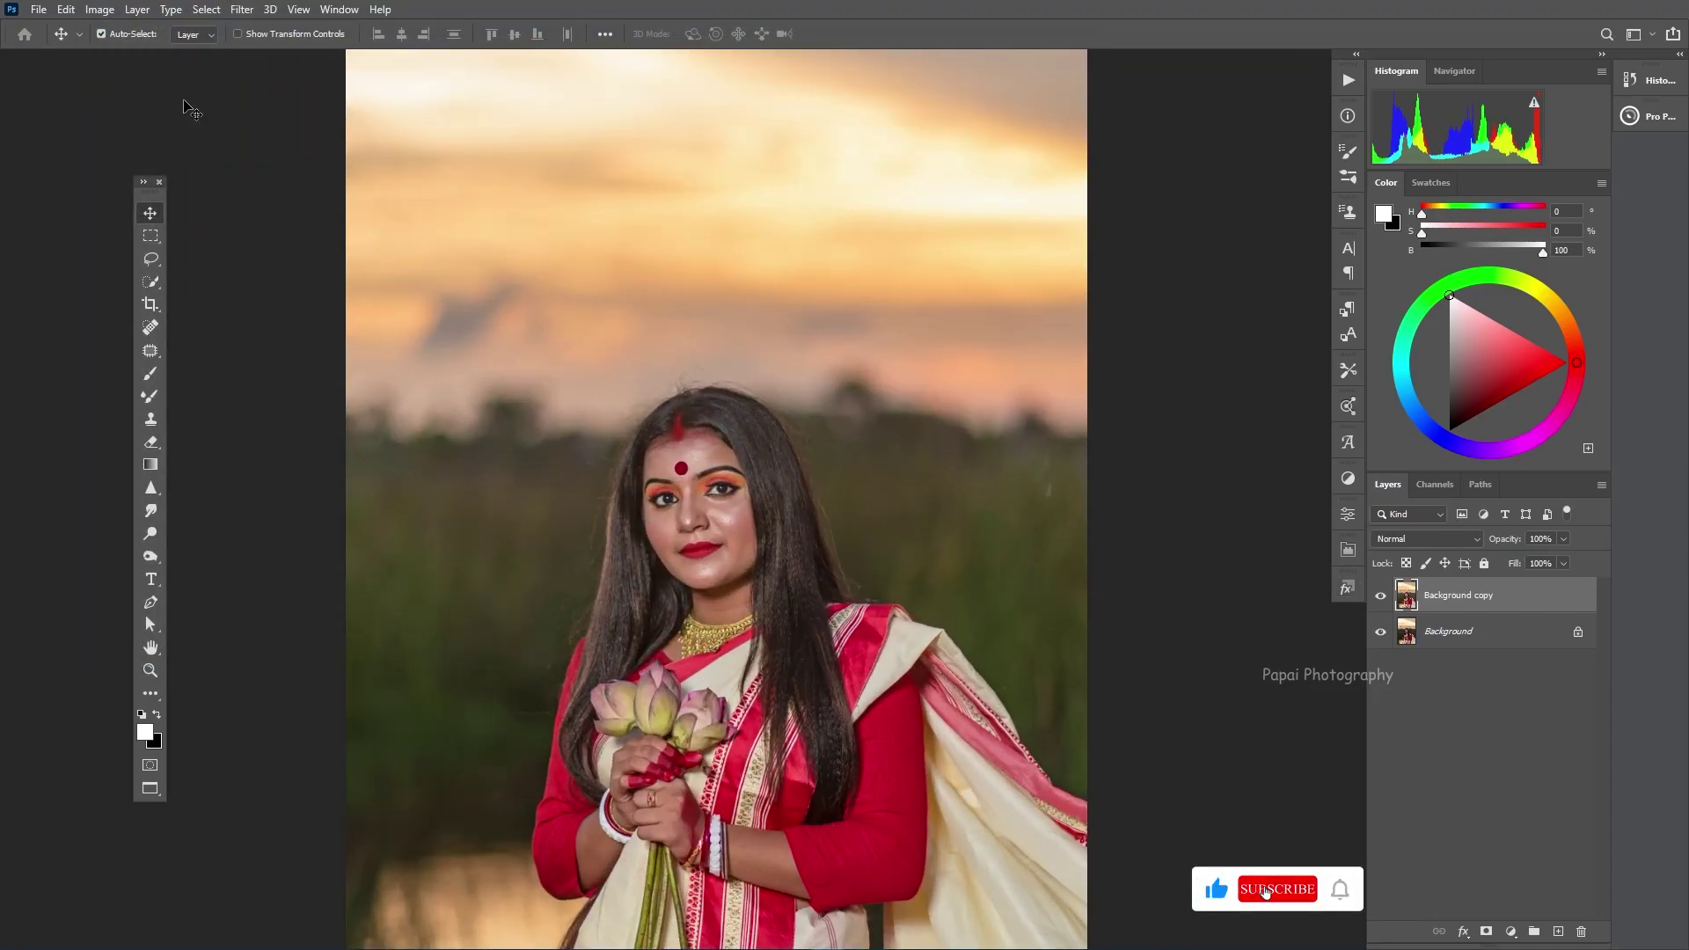
click(66, 10)
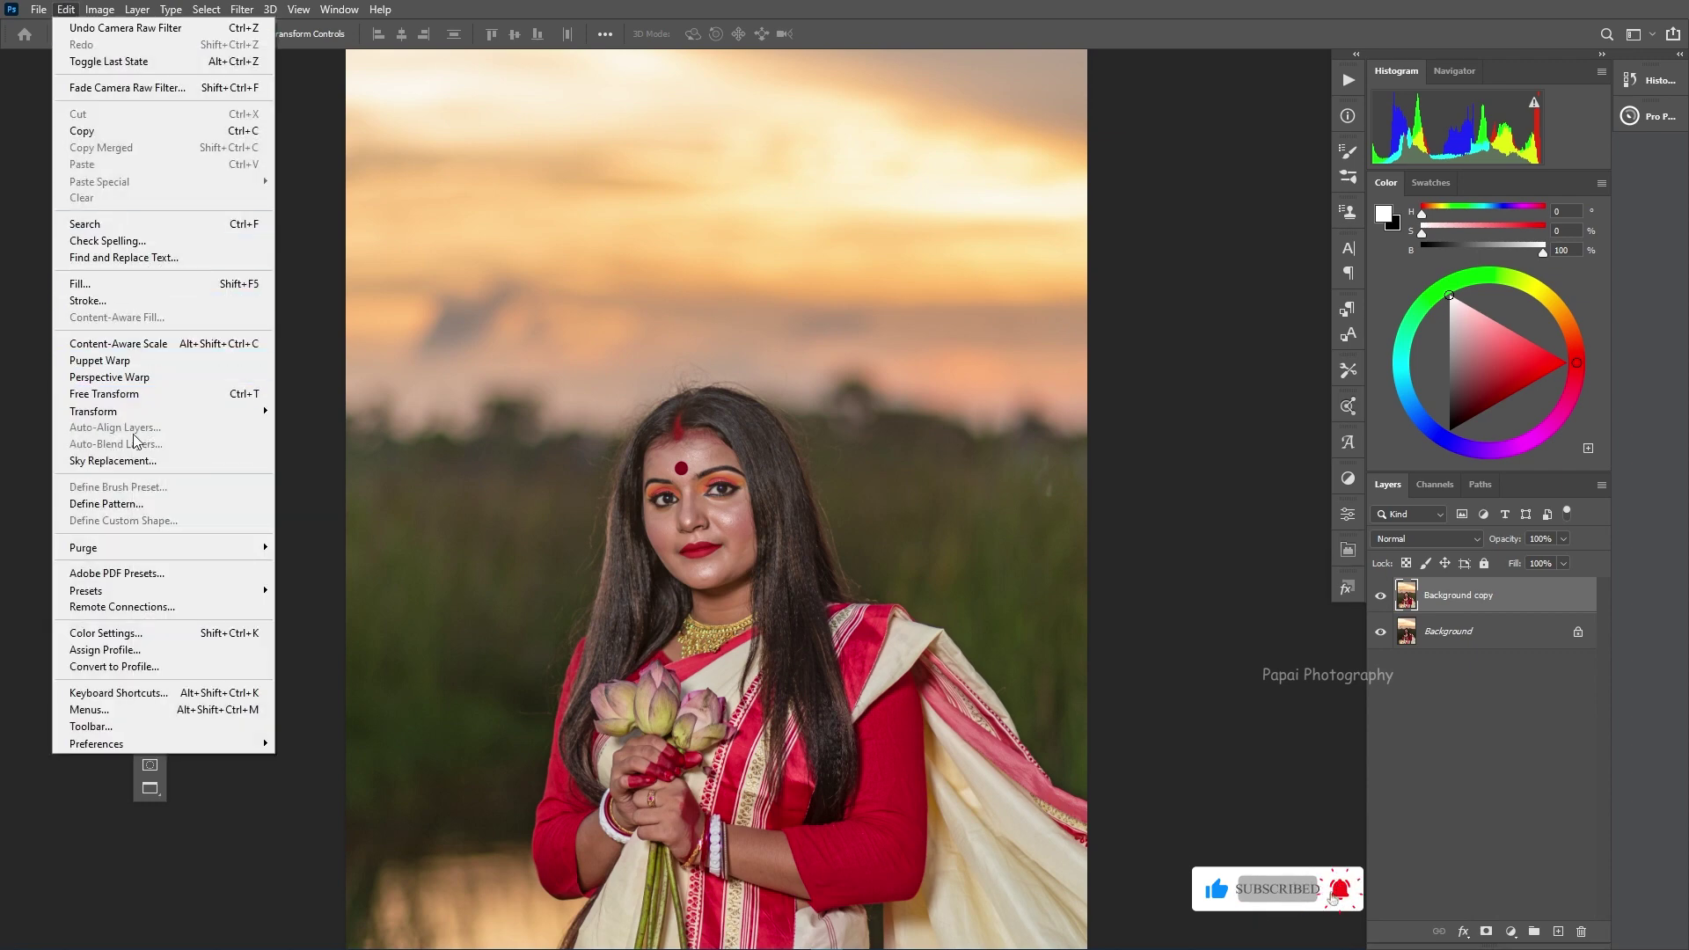
click(132, 461)
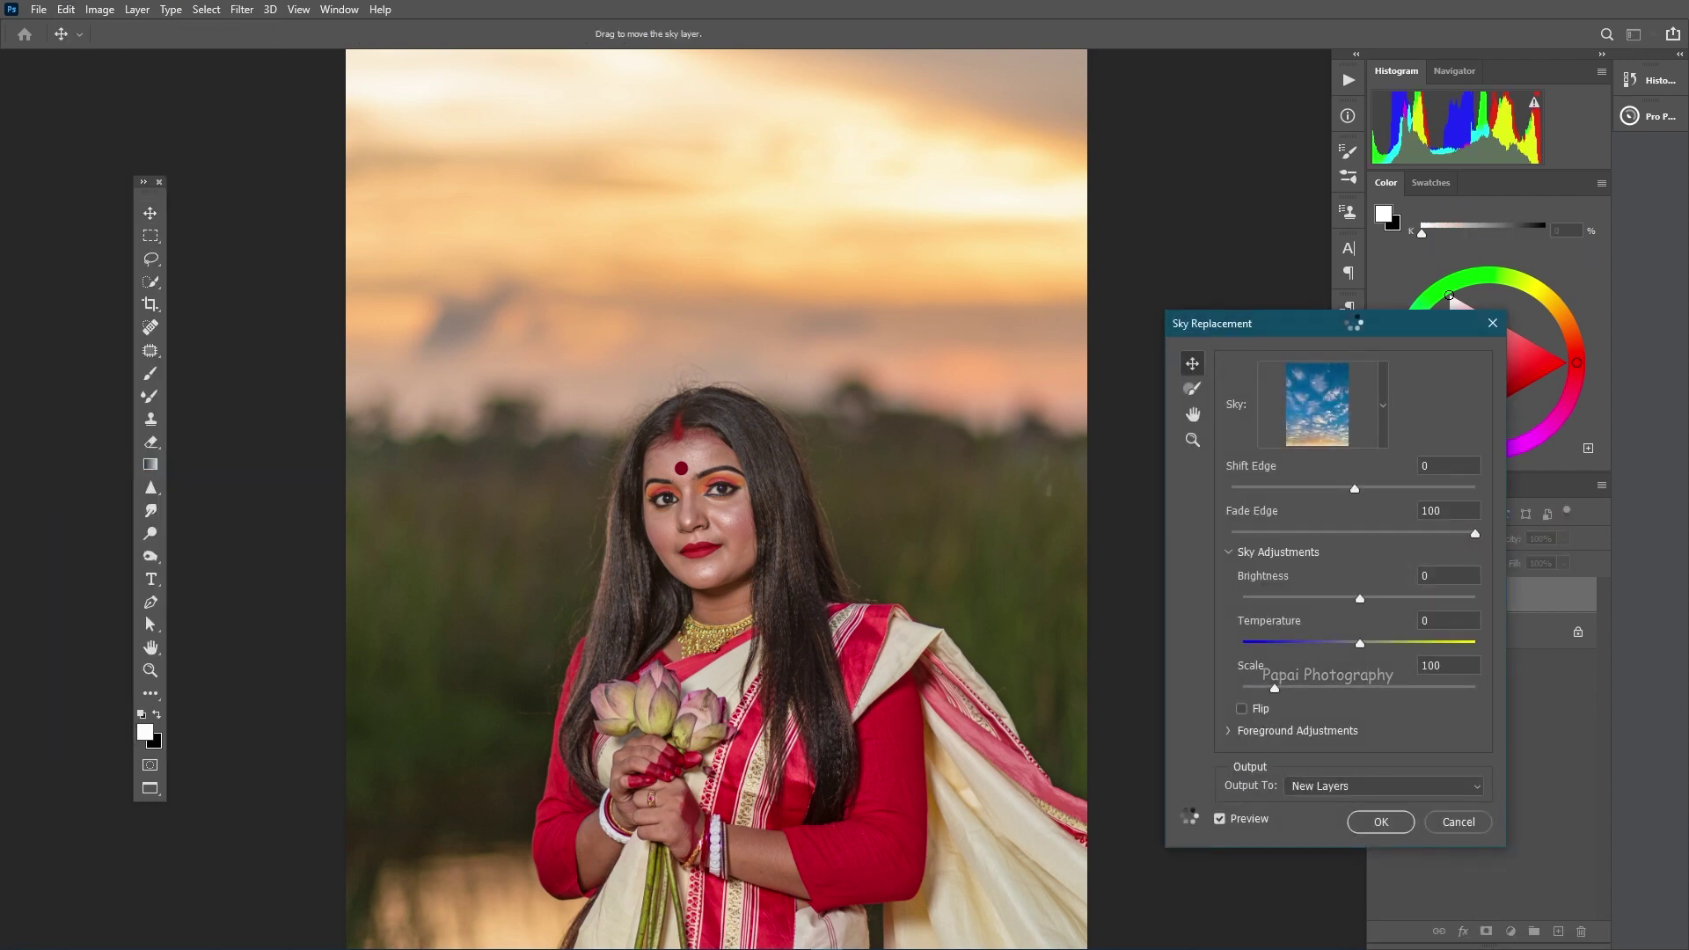
drag(1352, 330, 1182, 276)
click(1214, 345)
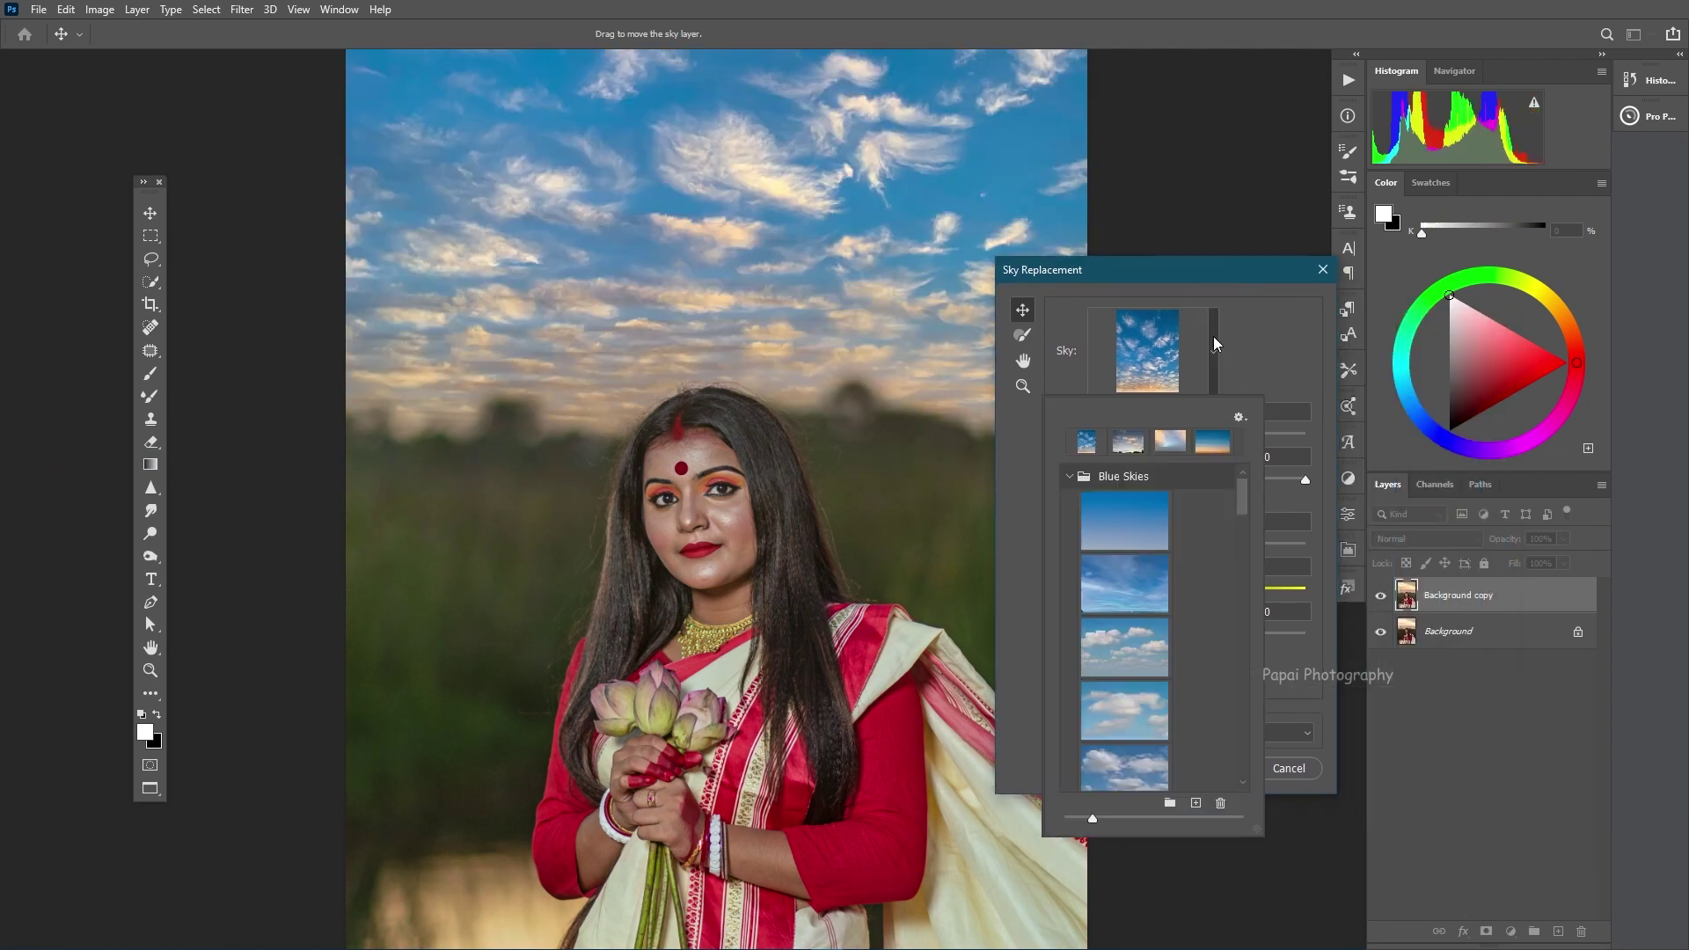
drag(1244, 493, 1241, 716)
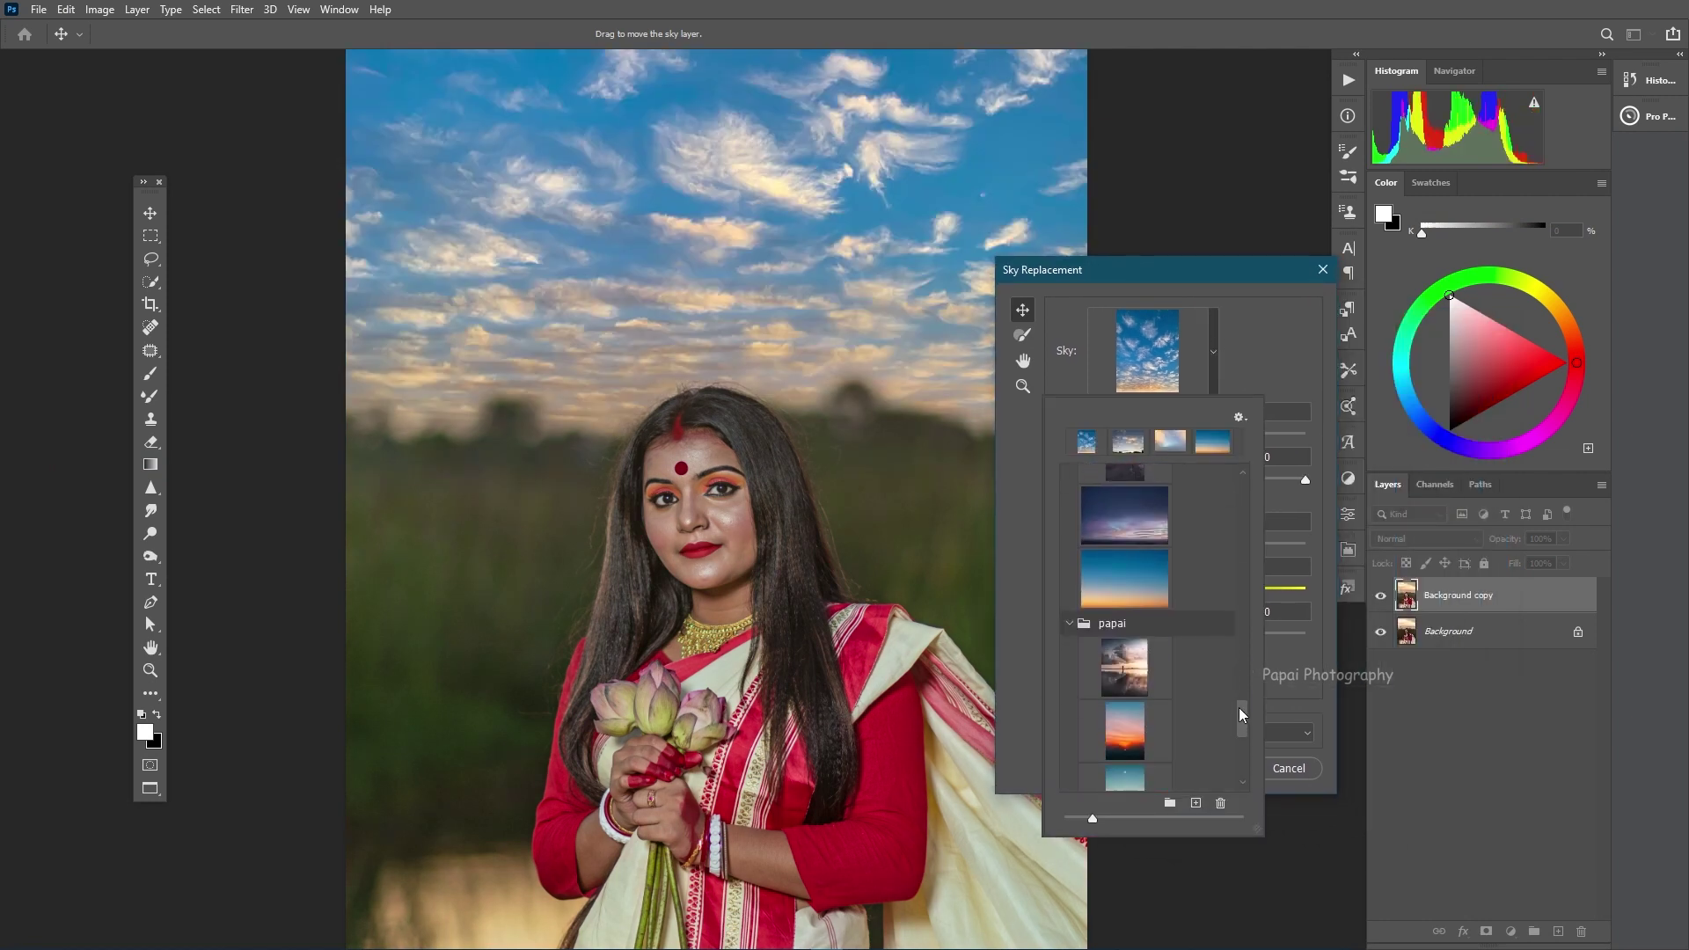
scroll(1159, 549, up, 2)
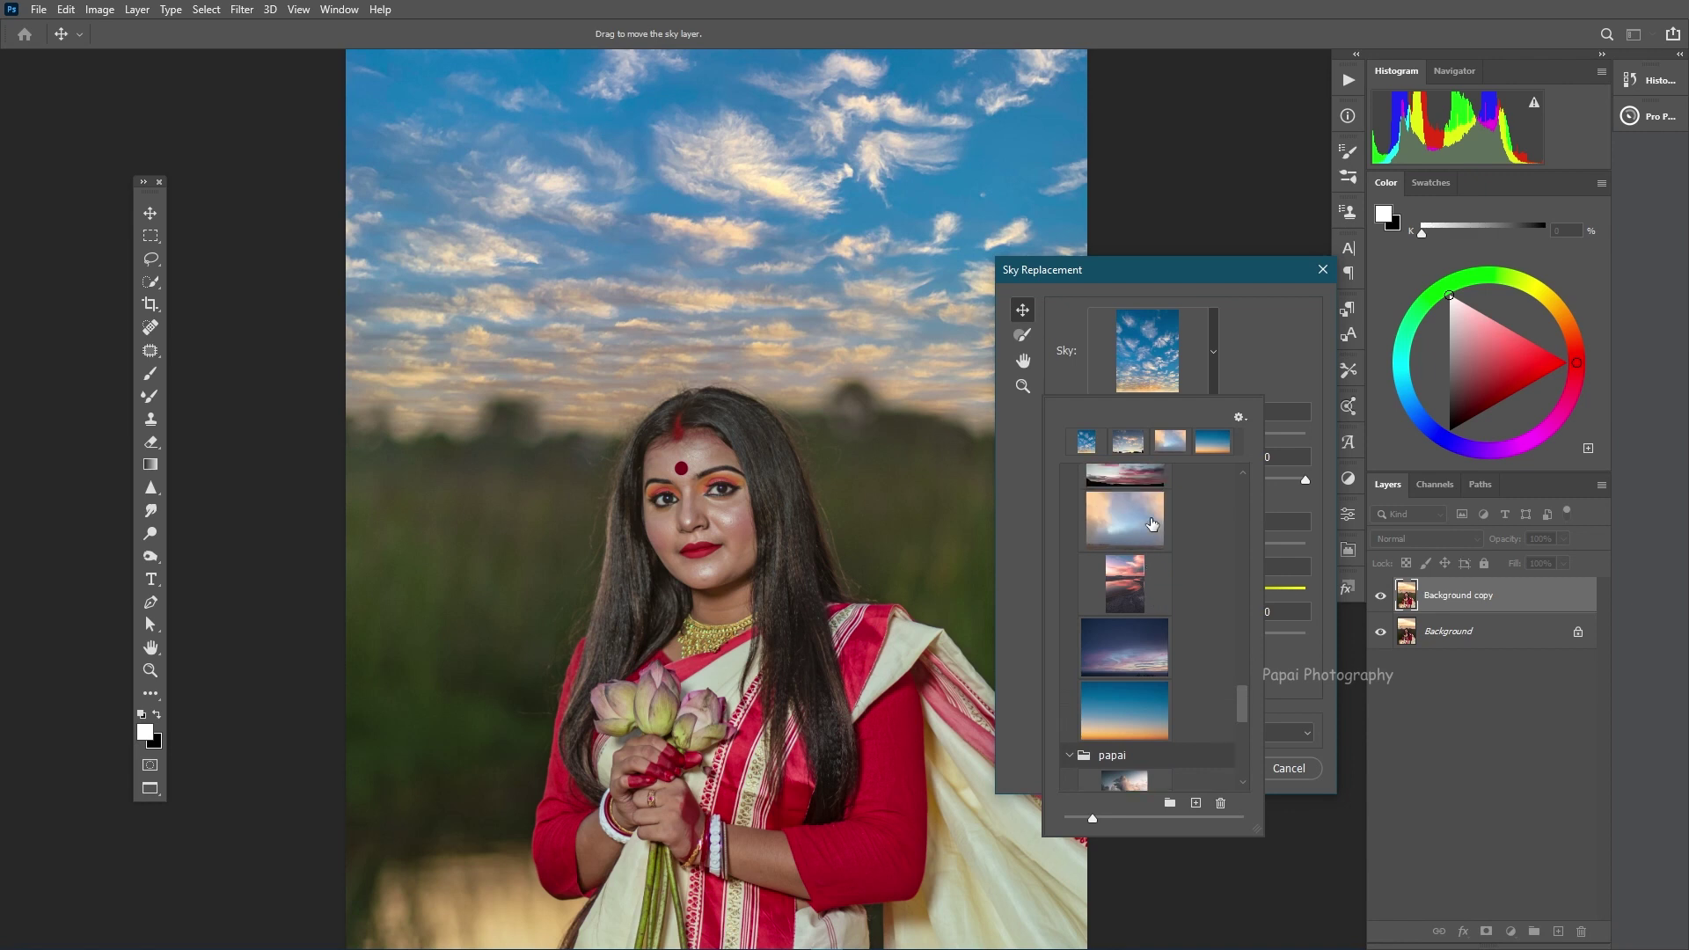
scroll(1152, 545, down, 3)
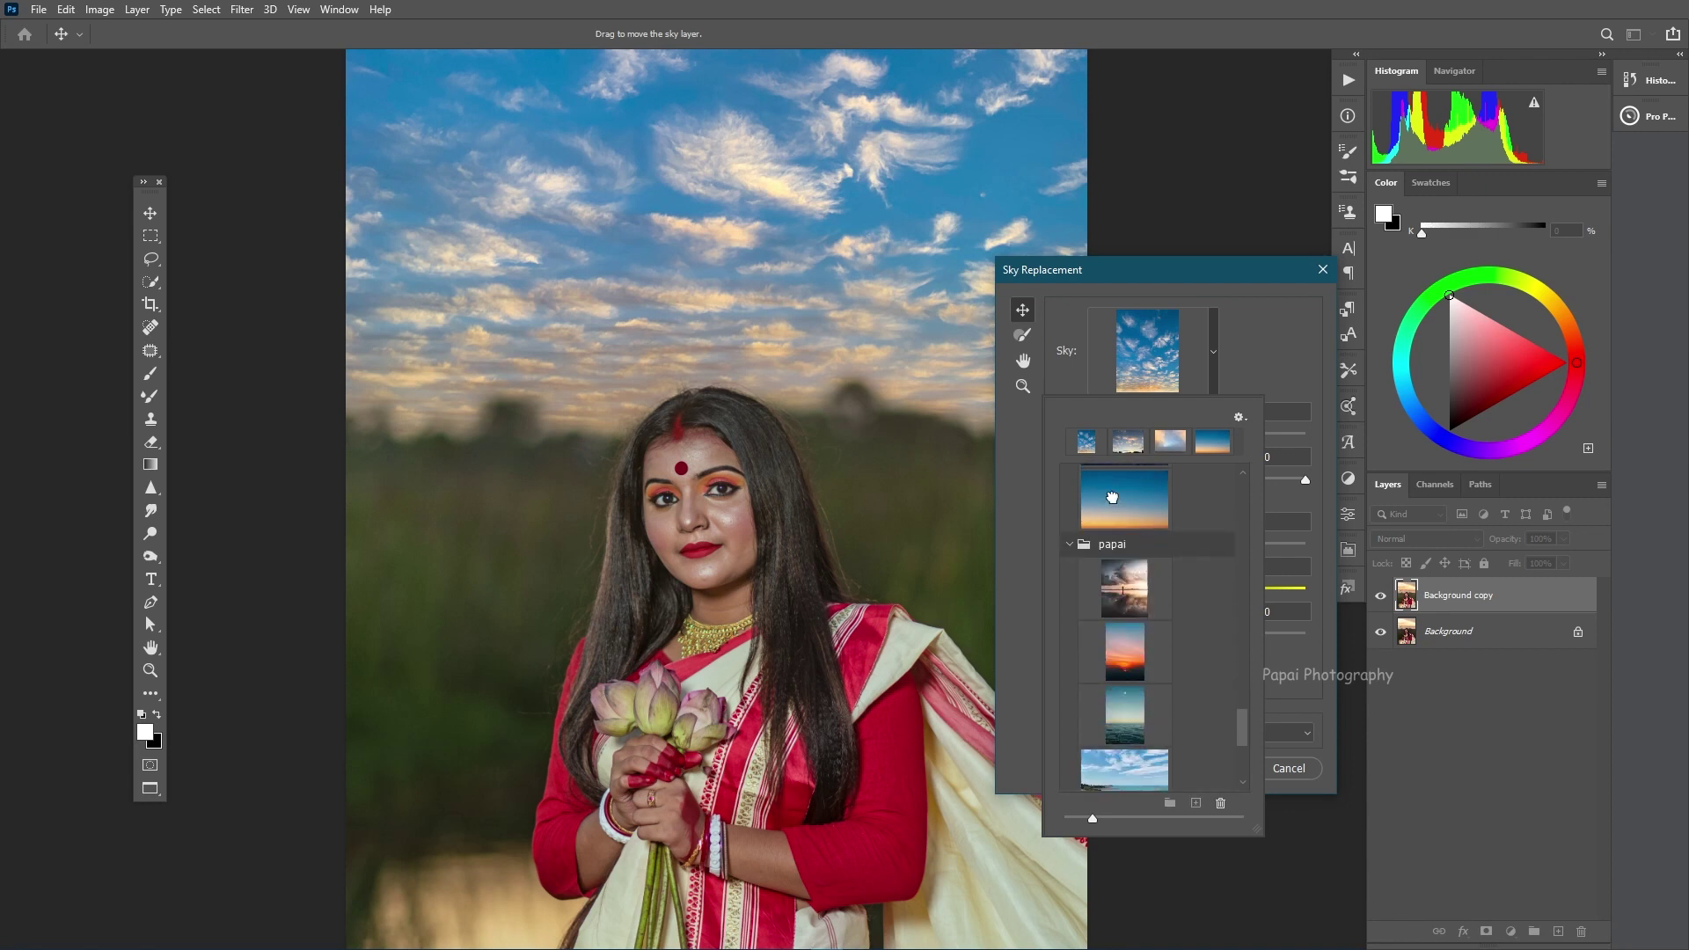
- Preview the soft sunset gradient, orange sunset and red sunset preset skies
click(1130, 518)
scroll(1128, 563, down, 2)
scroll(1126, 589, down, 2)
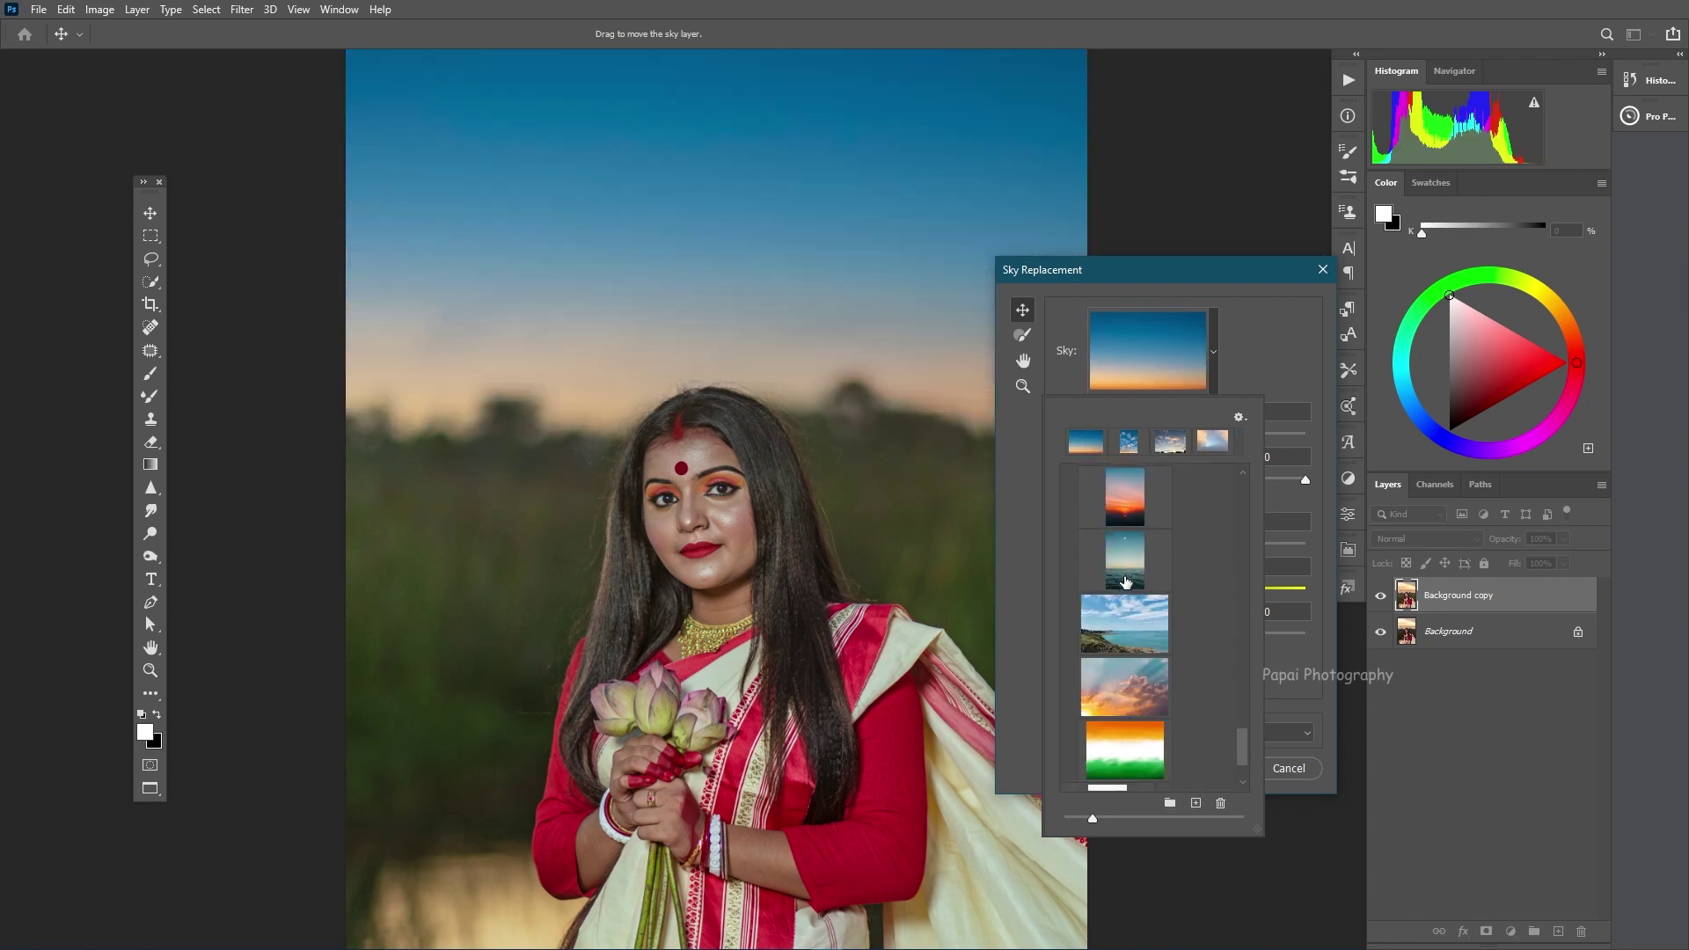
scroll(1125, 610, down, 1)
scroll(1125, 611, down, 1)
scroll(1125, 622, up, 2)
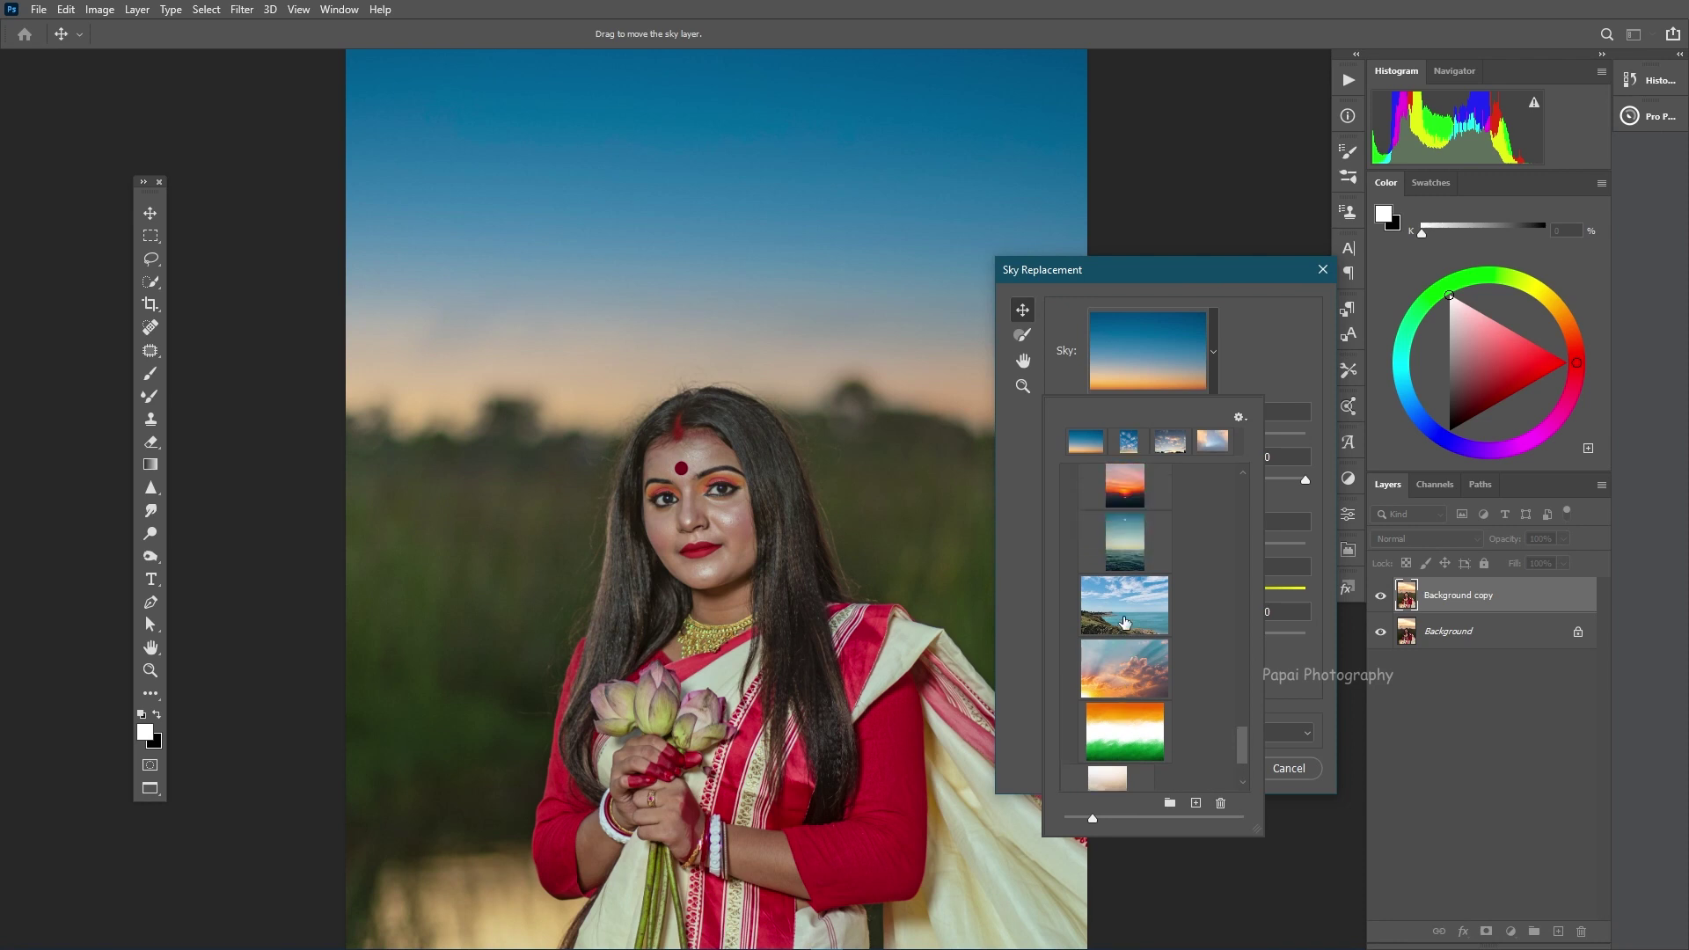
scroll(1125, 622, up, 2)
scroll(1125, 622, up, 1)
click(1121, 644)
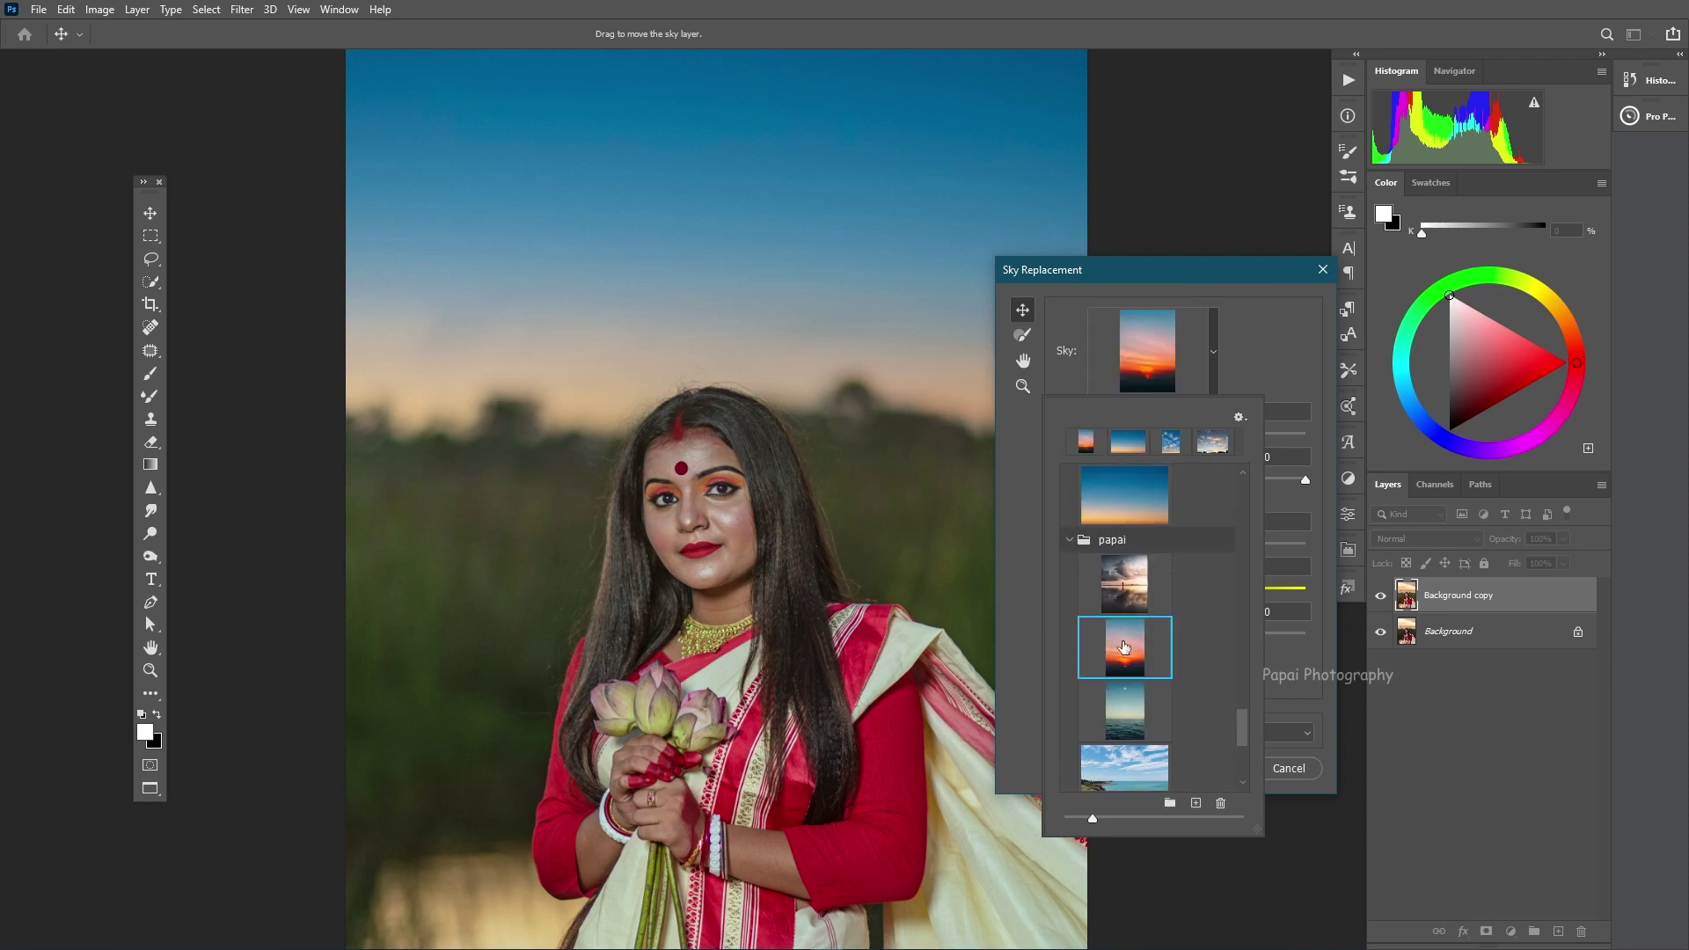
scroll(1124, 633, up, 2)
scroll(1127, 625, up, 2)
scroll(1128, 621, up, 1)
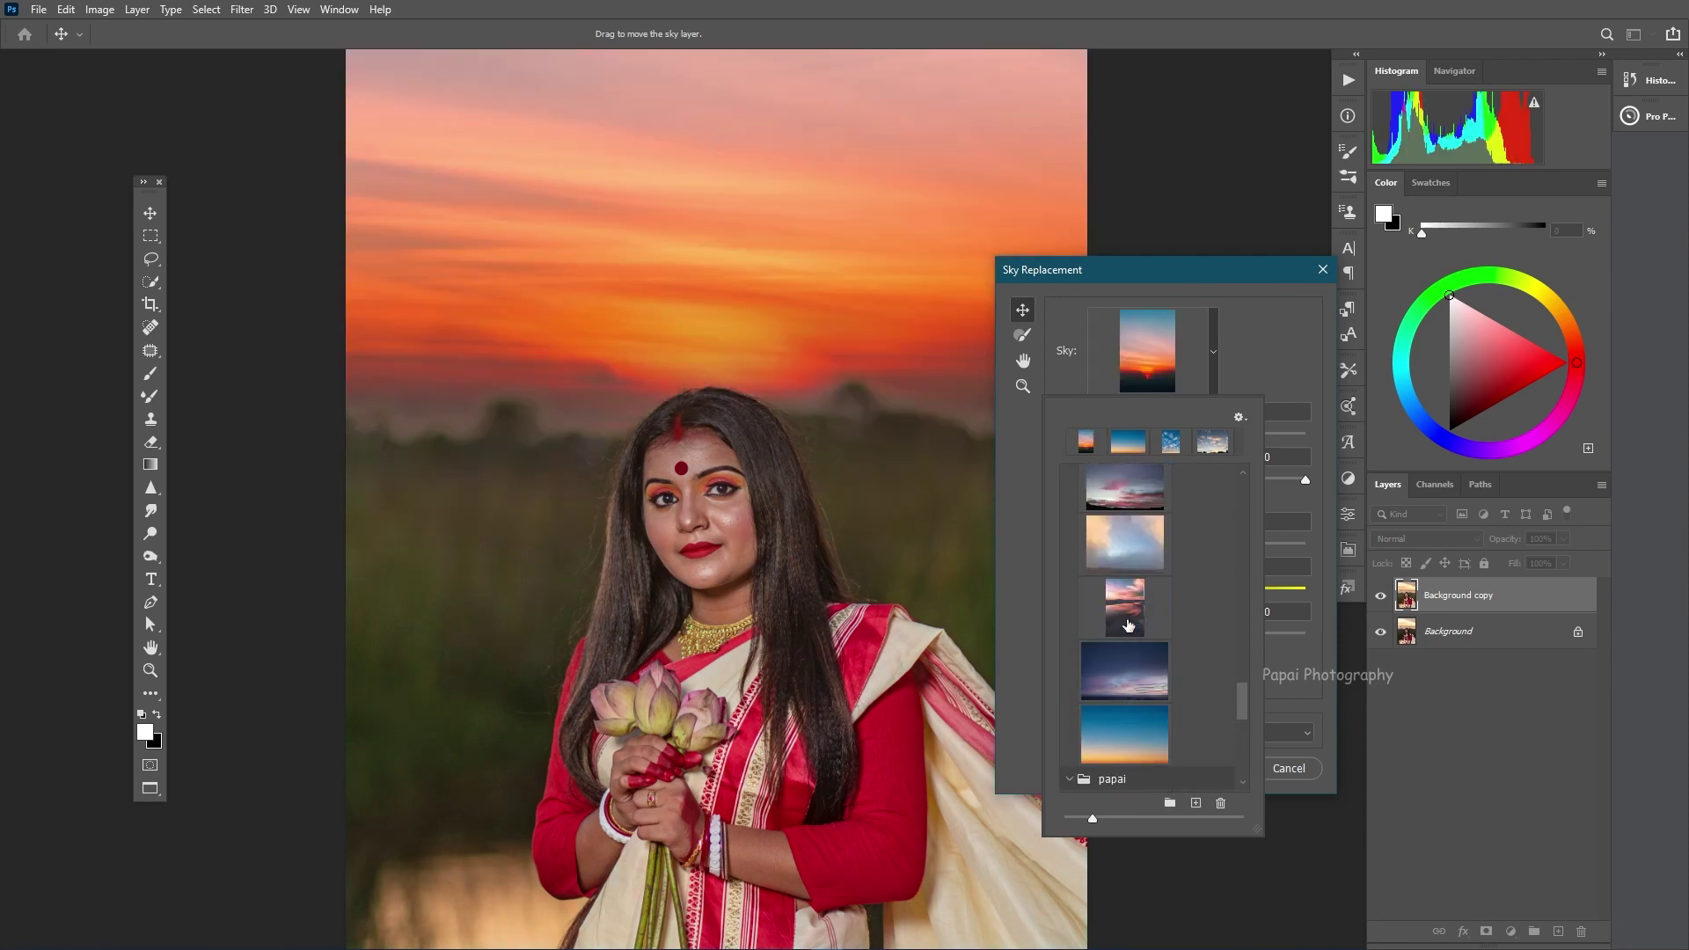
scroll(1127, 623, up, 1)
scroll(1127, 627, up, 1)
scroll(1128, 629, up, 1)
scroll(1127, 625, up, 1)
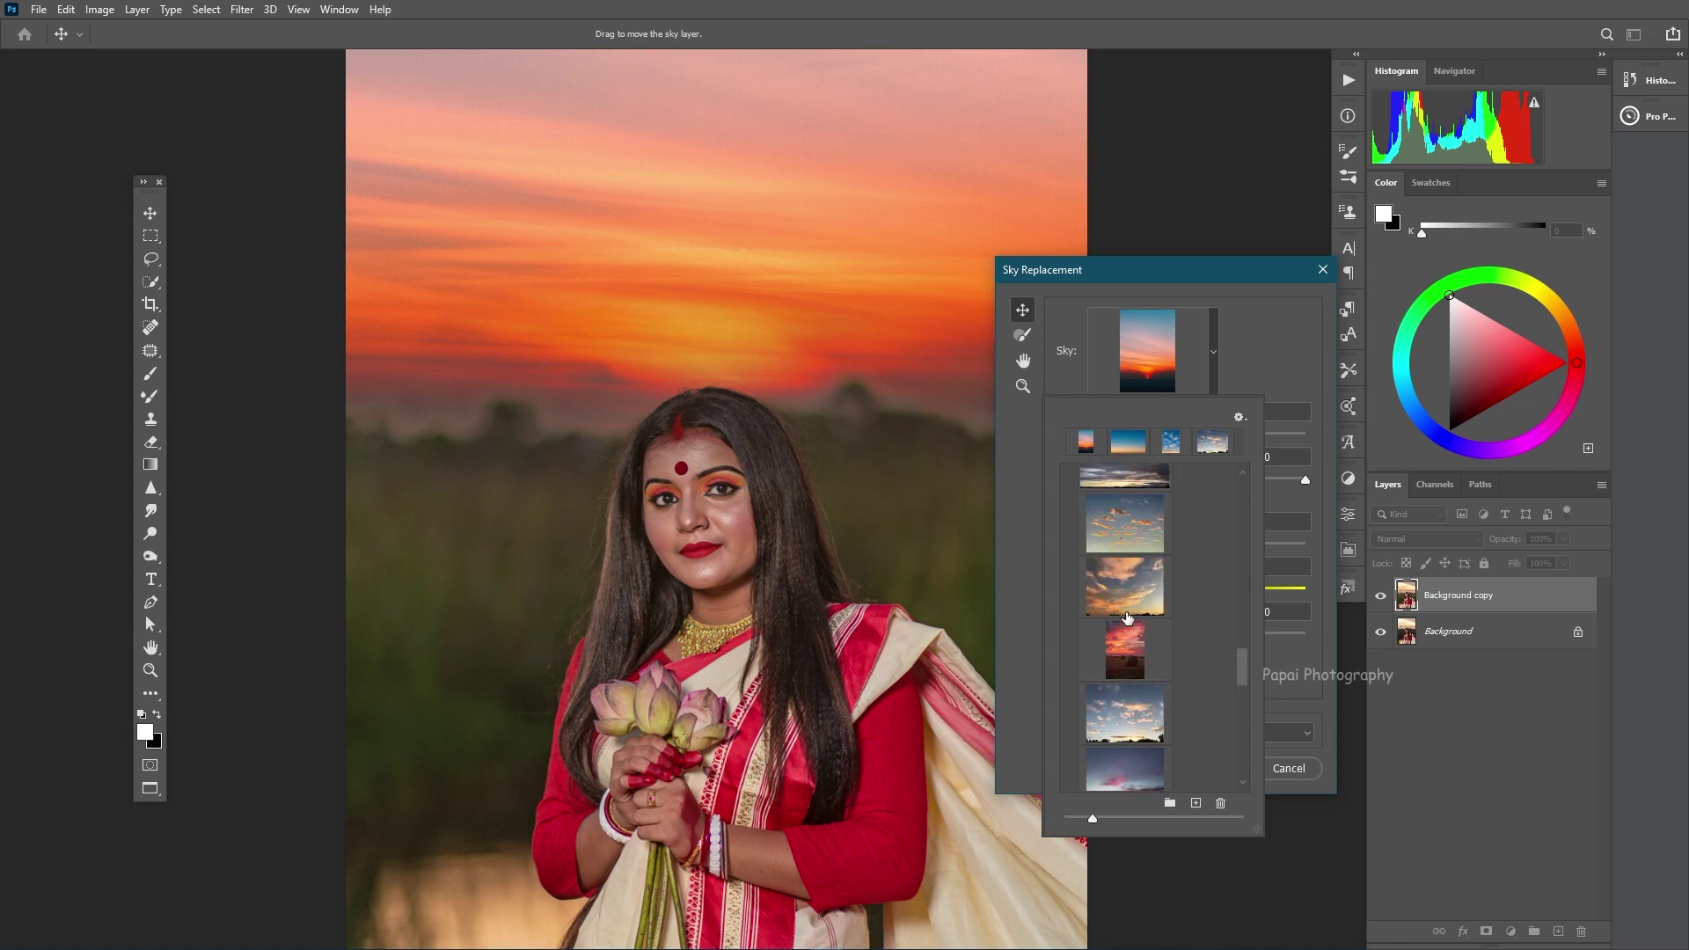
click(1129, 658)
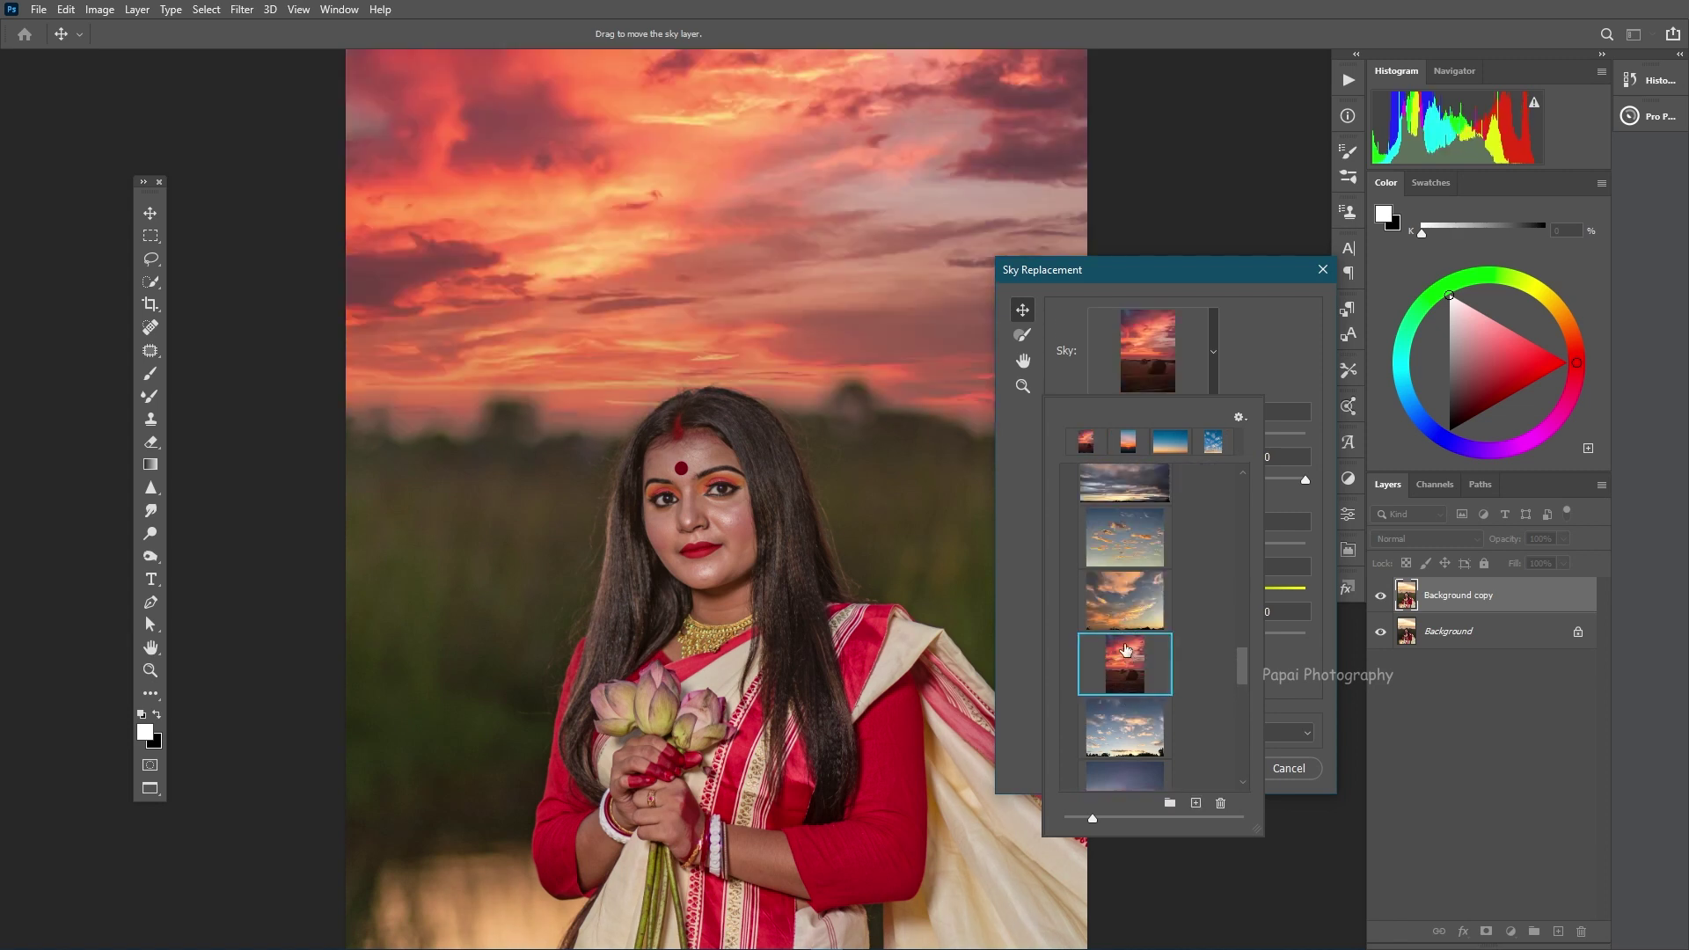
- Preview golden, cloud, city, mountain, pink and beach skies, then pick the sunset-over-field sky
scroll(1126, 647, up, 1)
click(1125, 634)
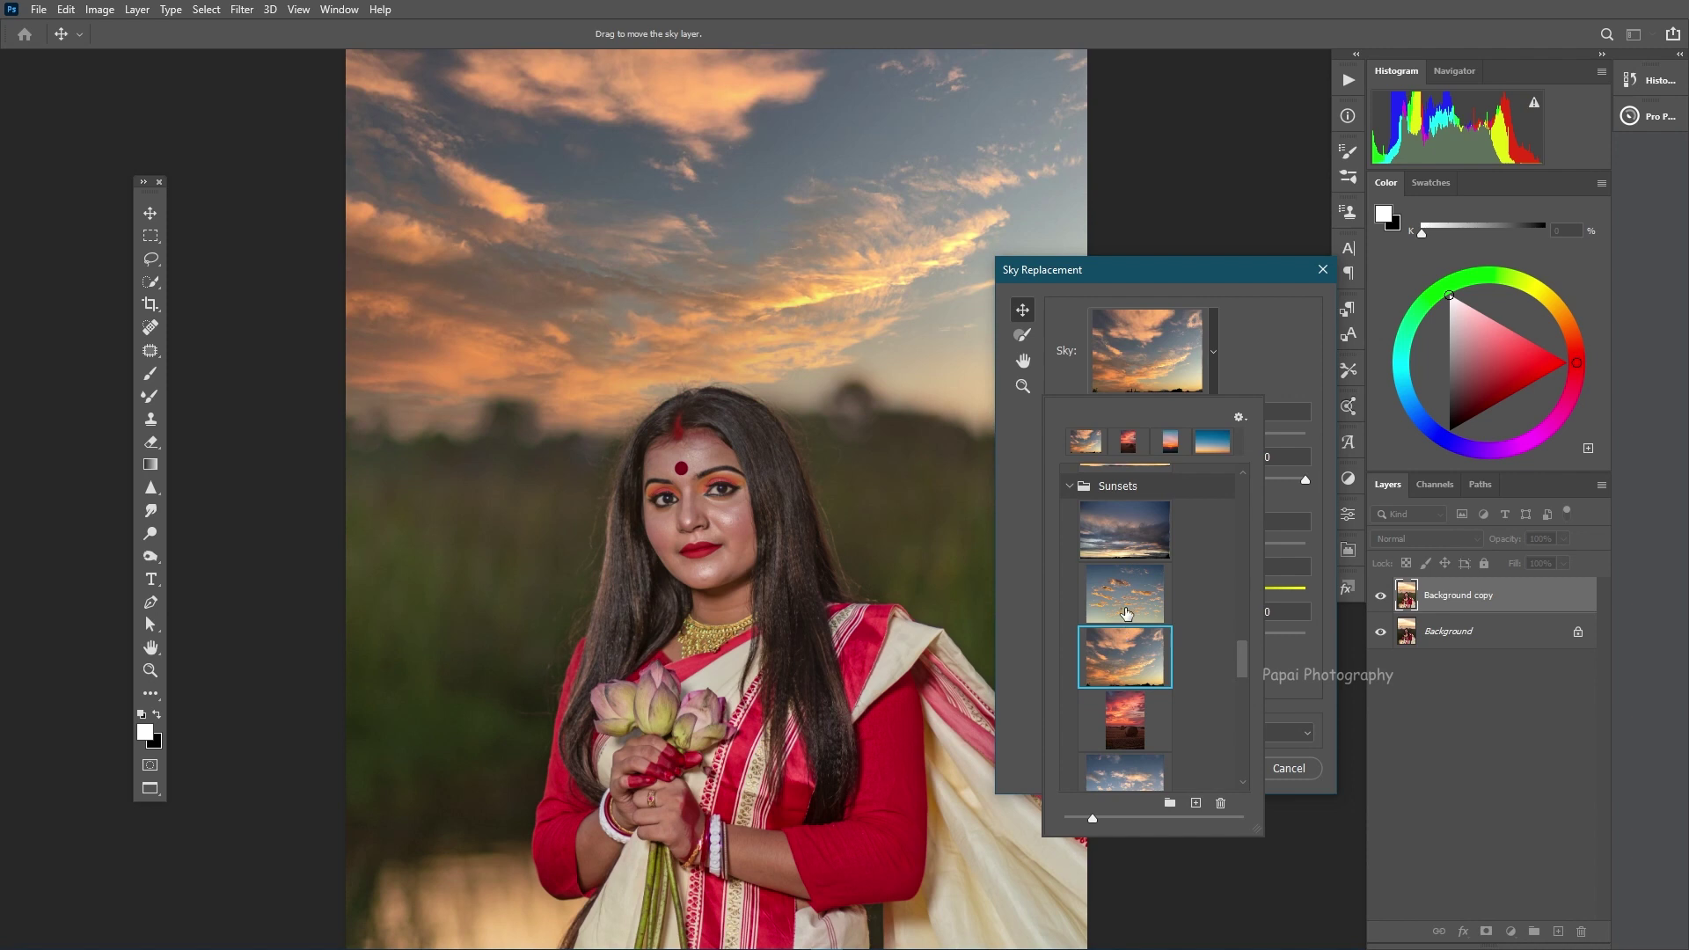
click(1124, 605)
scroll(1124, 608, up, 2)
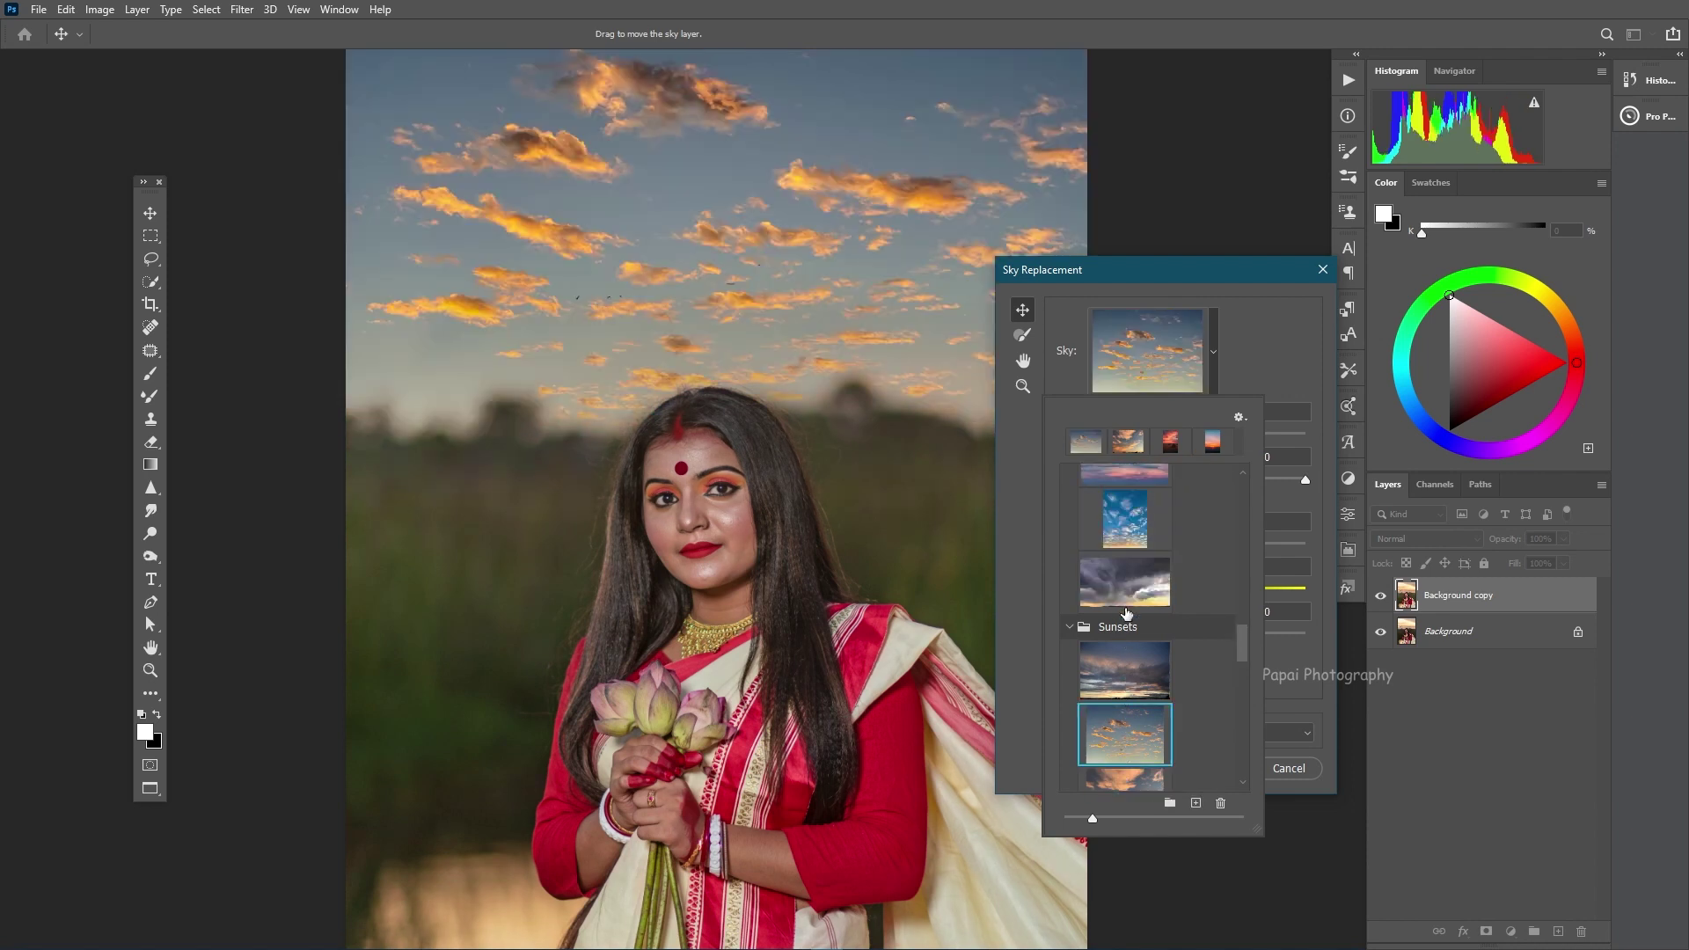
scroll(1125, 613, up, 2)
scroll(1126, 615, up, 2)
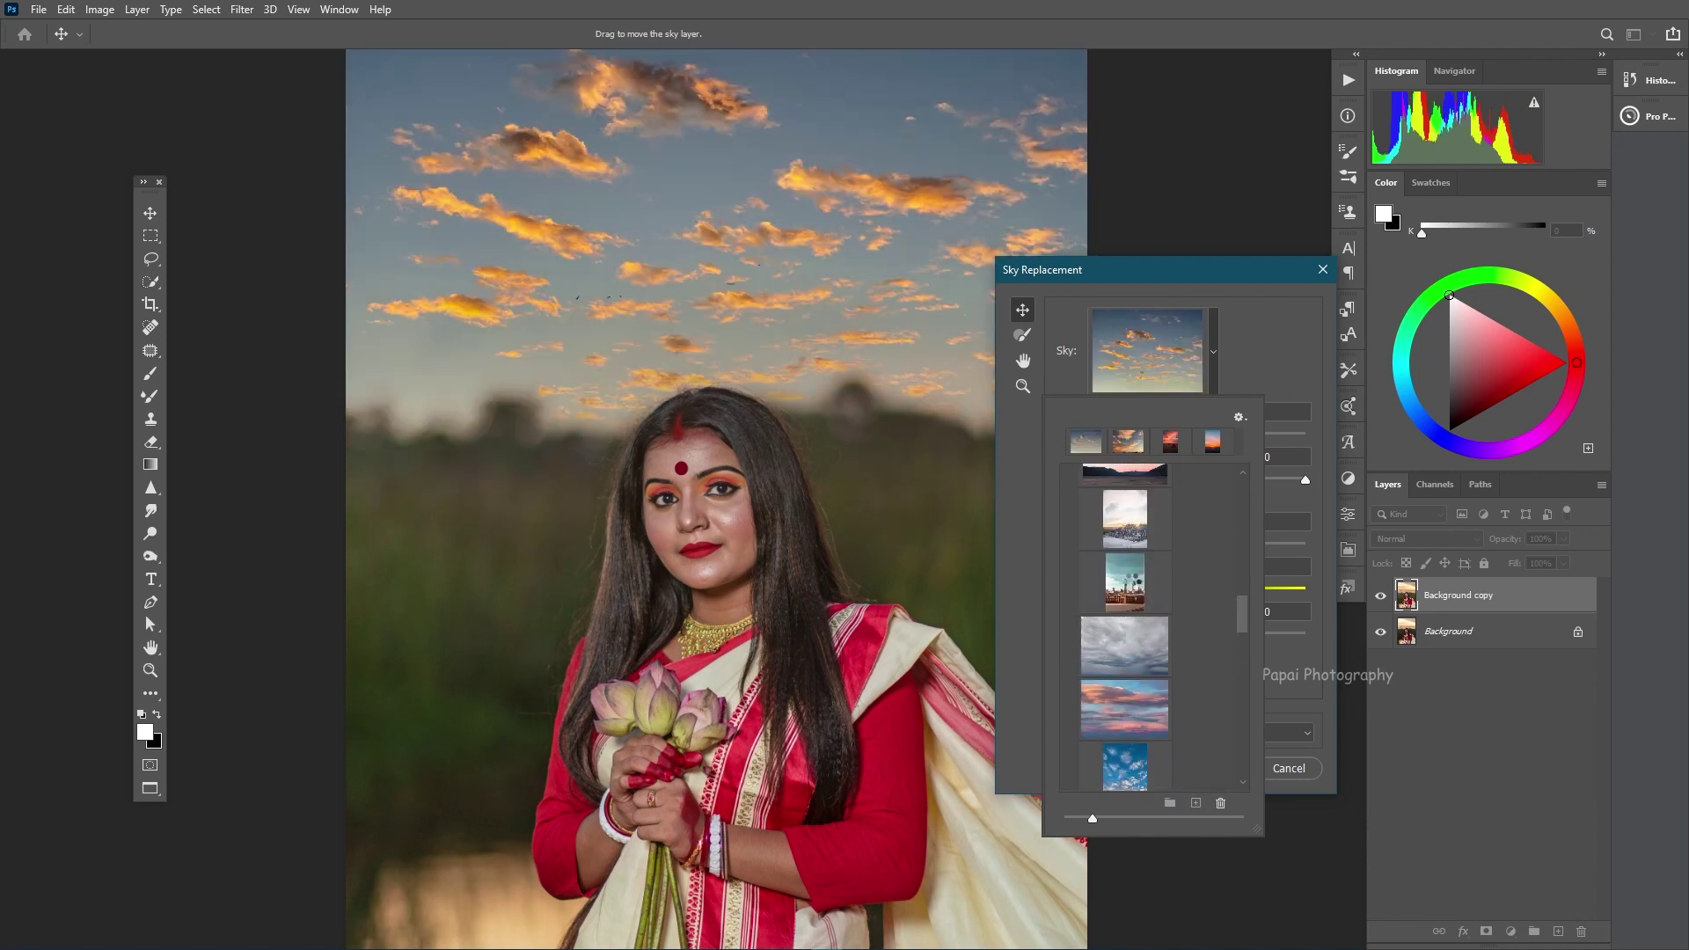
click(1133, 587)
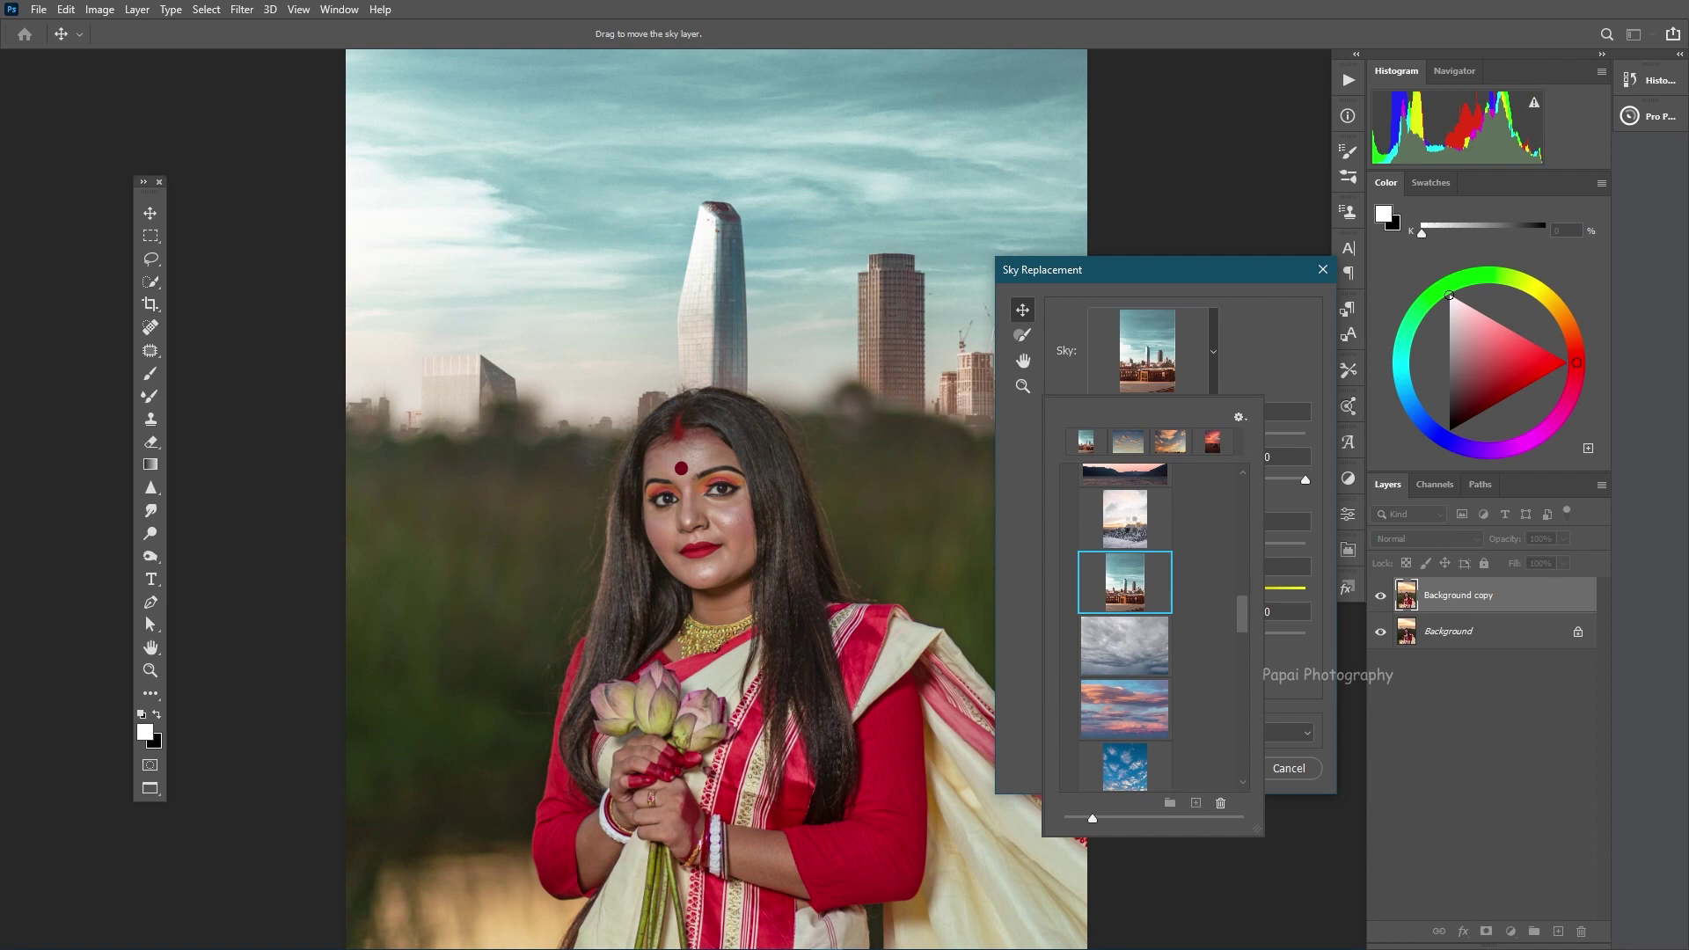
click(1135, 539)
scroll(1137, 563, up, 2)
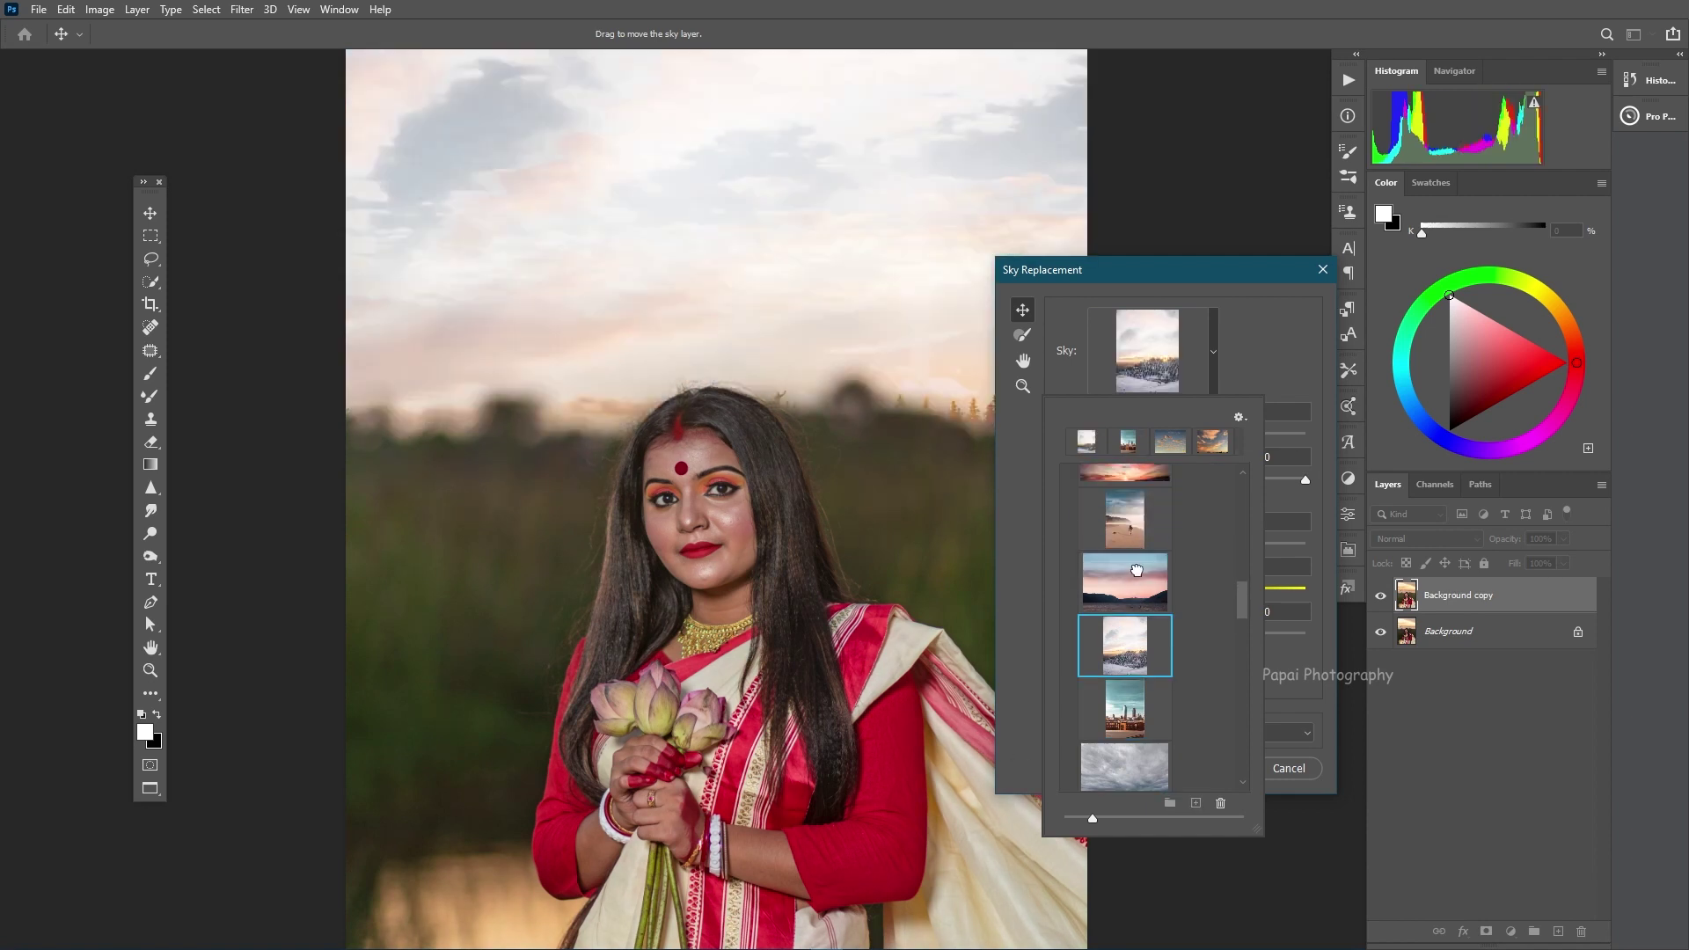
click(1139, 578)
click(1134, 533)
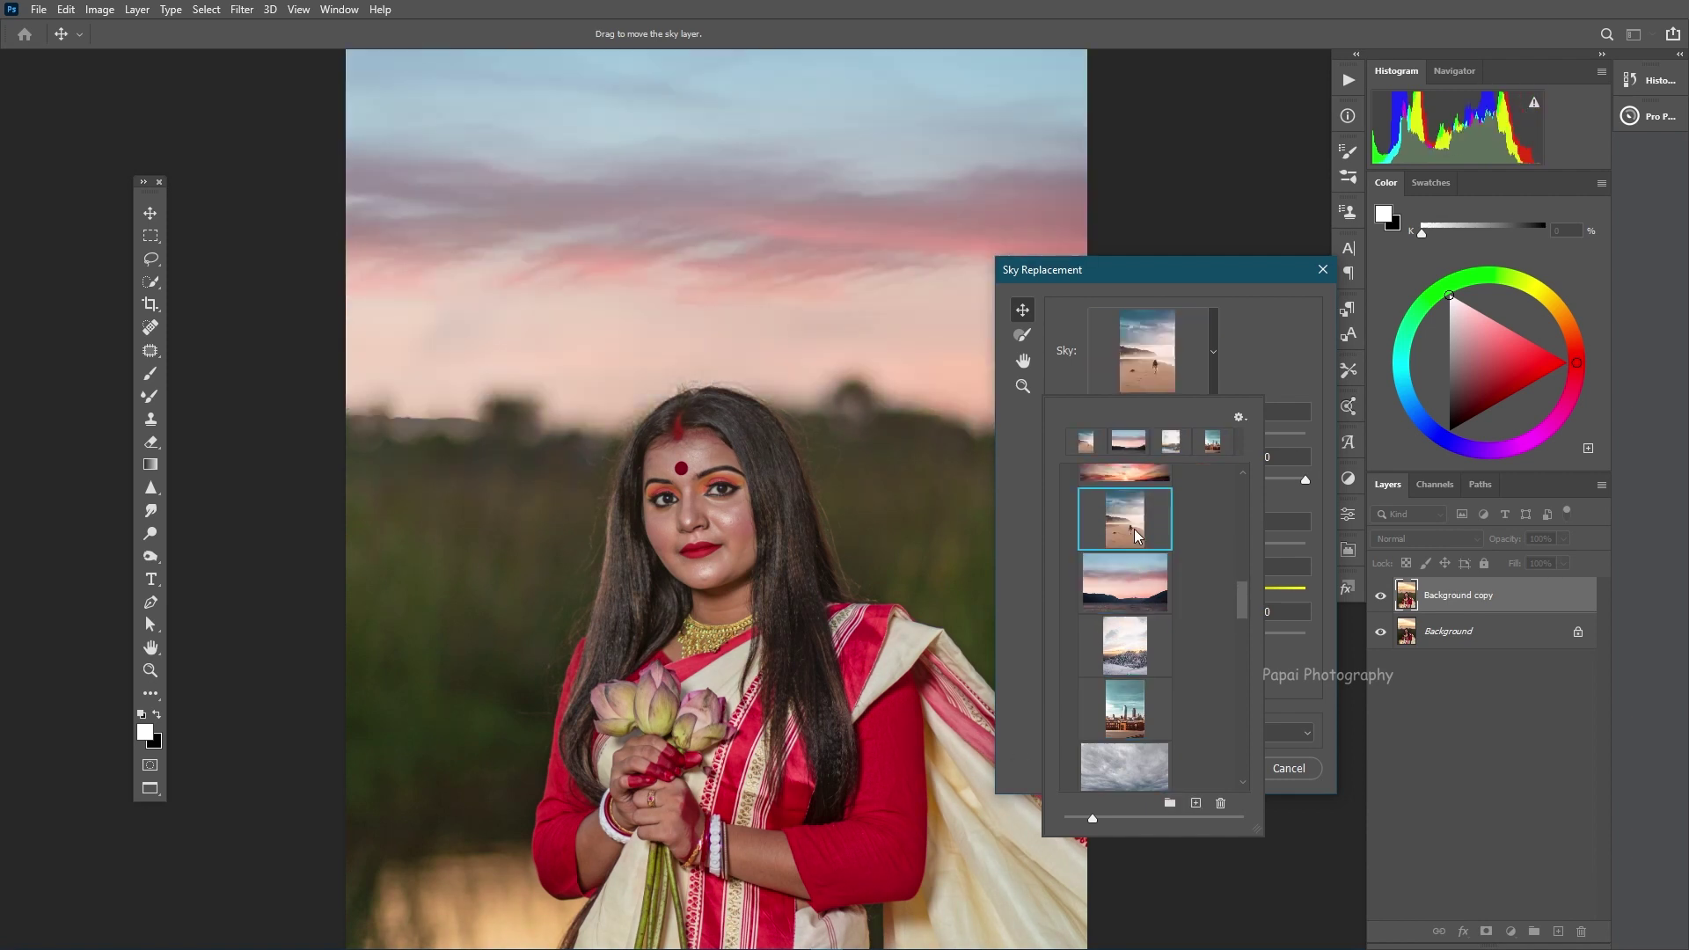
scroll(1135, 536, up, 2)
scroll(1135, 545, up, 1)
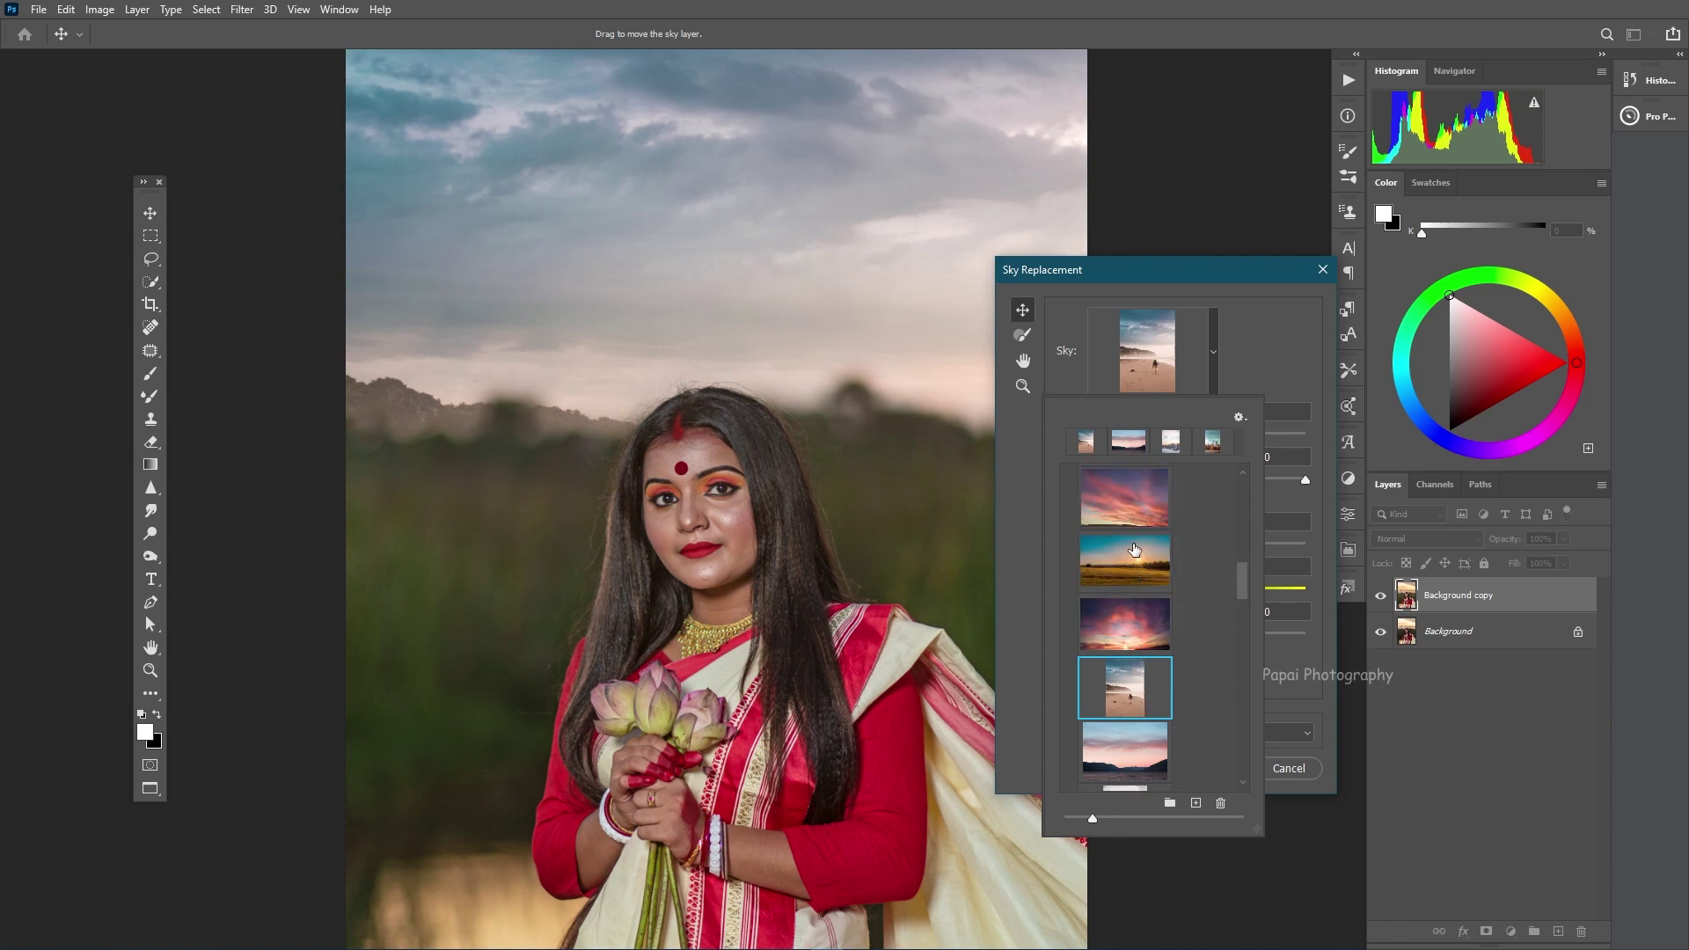
click(1139, 578)
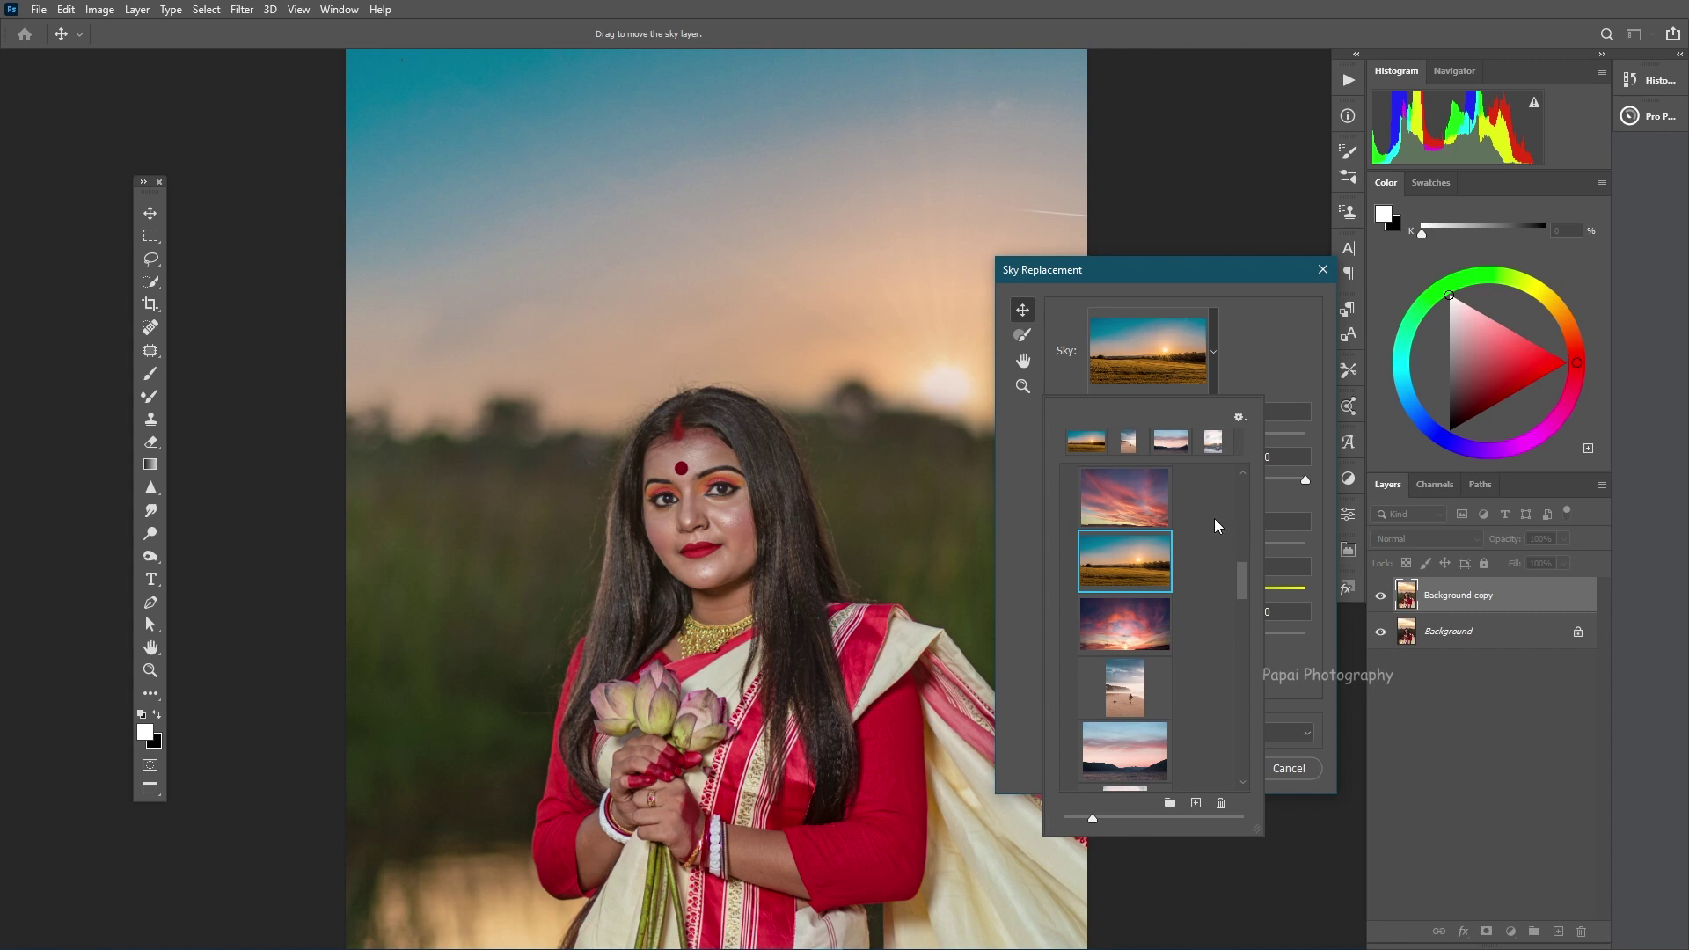
- Apply the sunset sky with Shift Edge 17 and hide the Foreground Lighting layer
click(1286, 709)
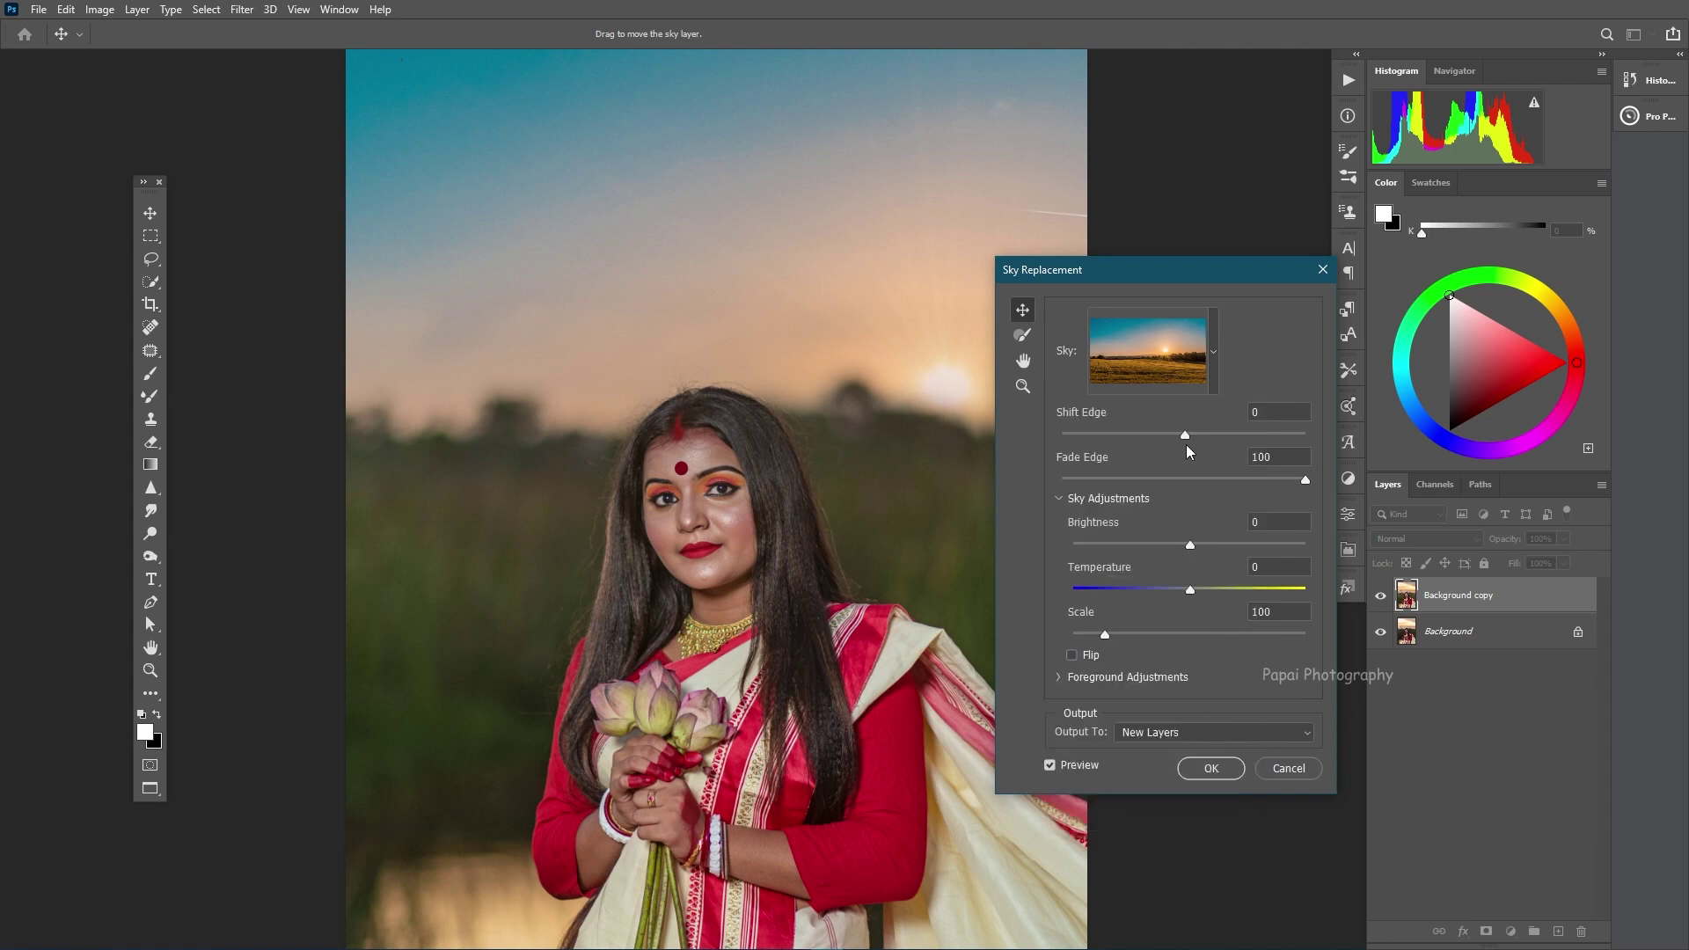
drag(1194, 448, 1208, 449)
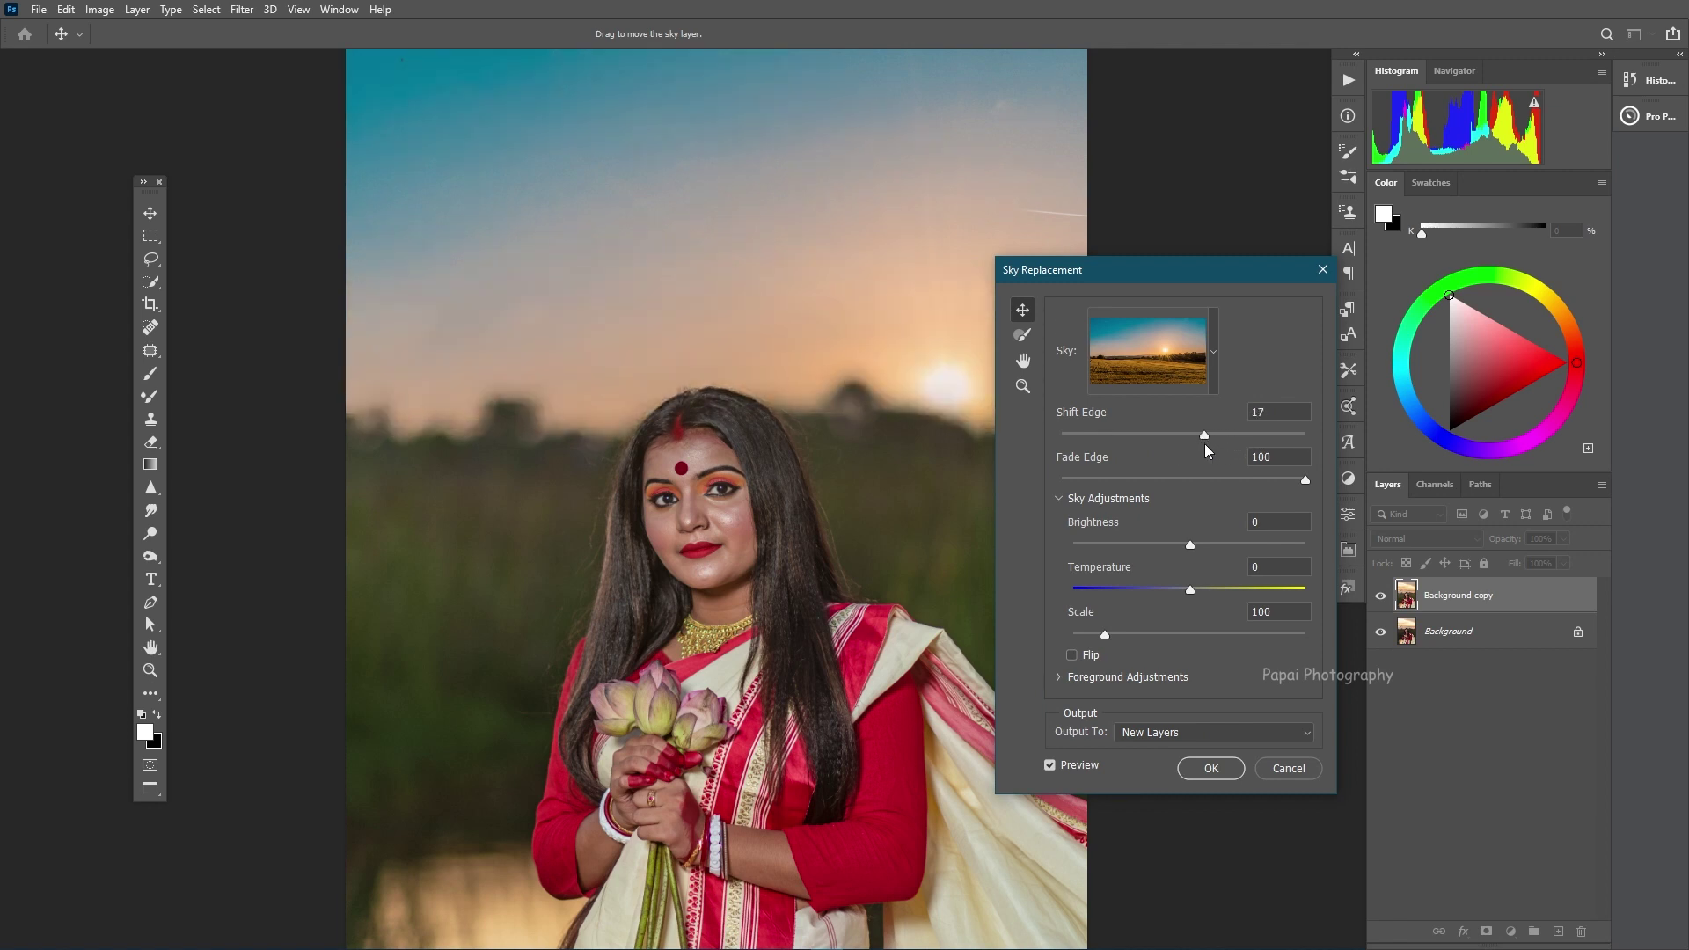
click(1212, 768)
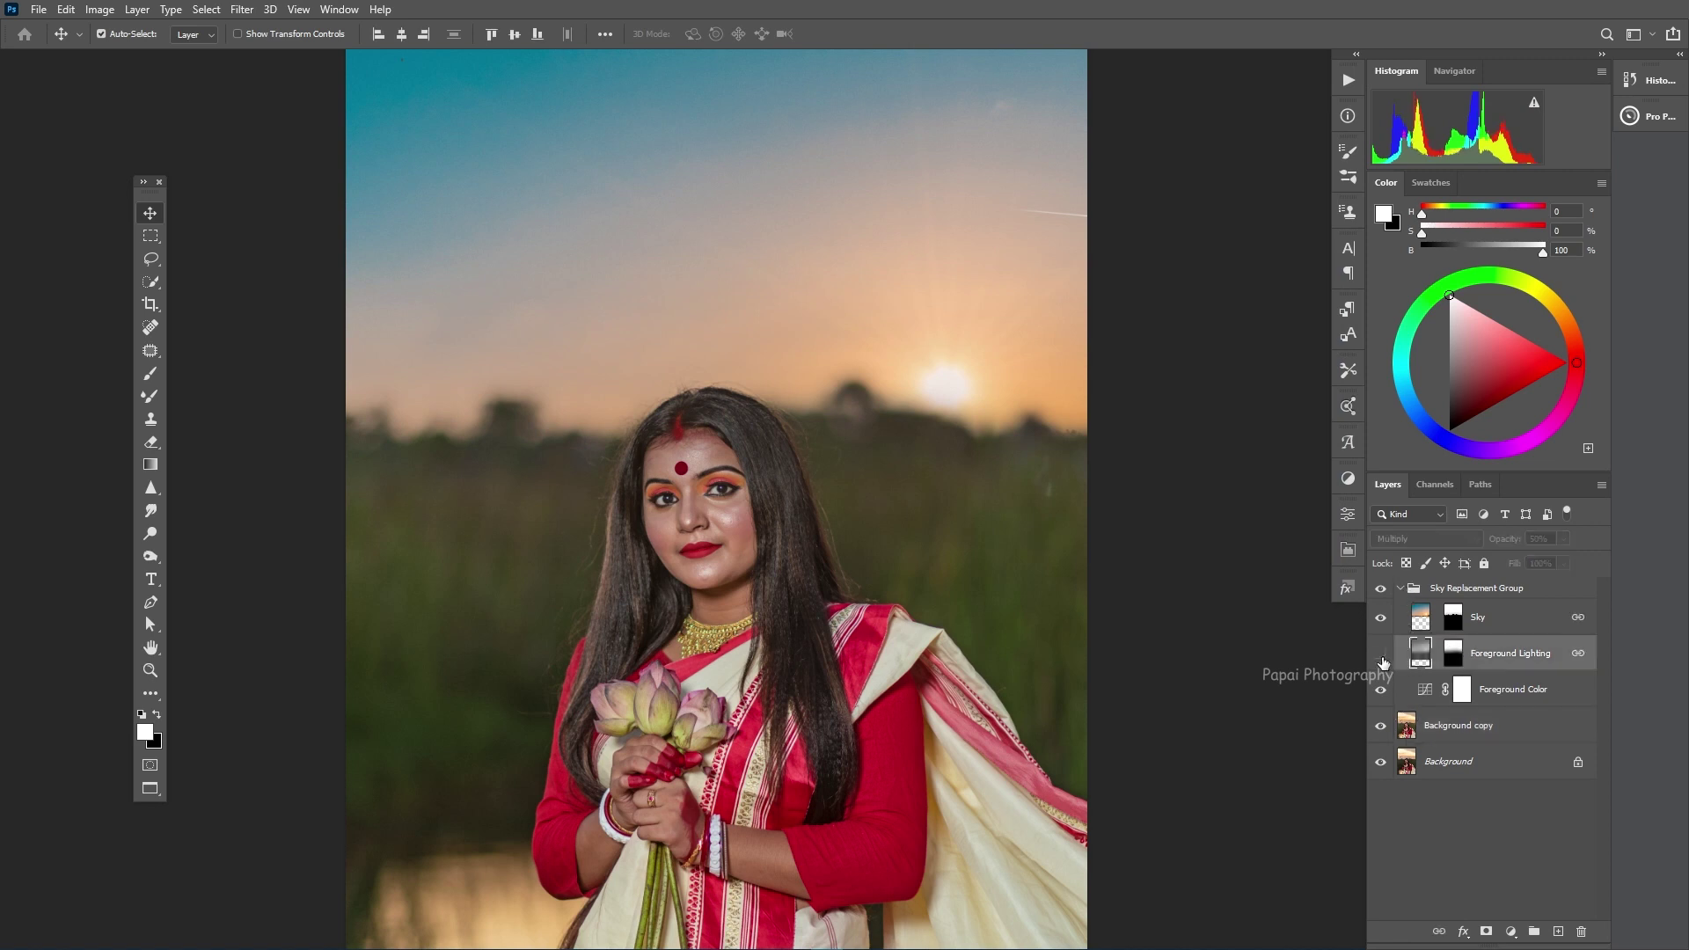
click(1380, 653)
- Blur the Sky layer with a 20.8-pixel Gaussian Blur and collapse the Sky Replacement Group
scroll(1233, 615, down, 3)
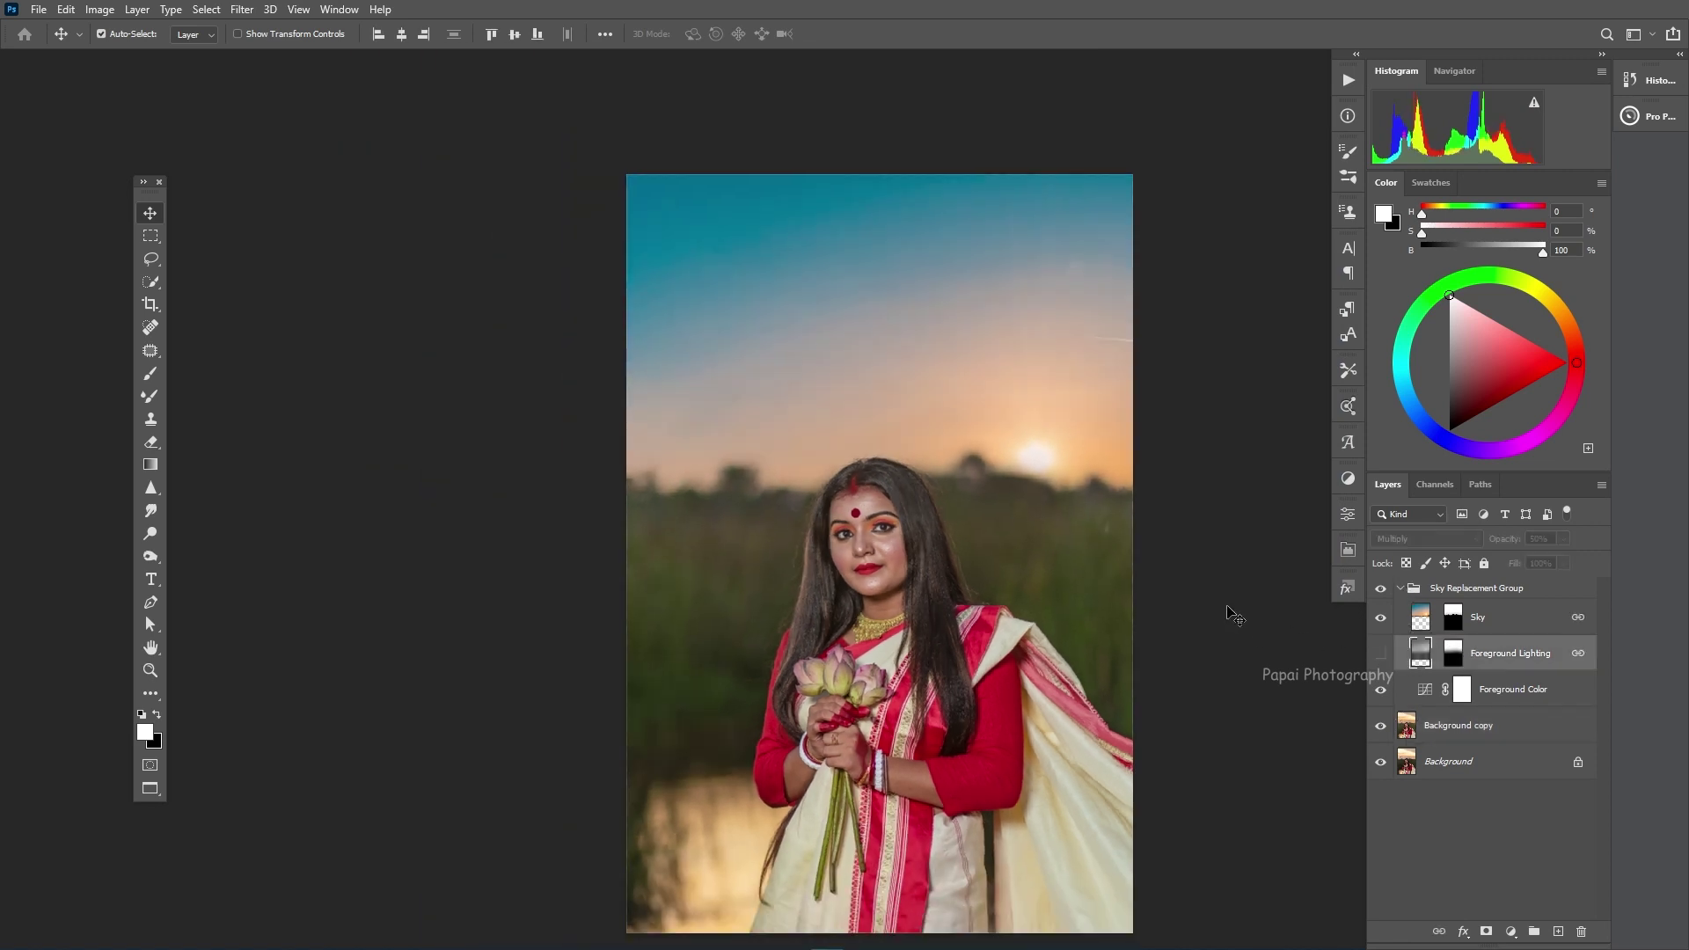
scroll(1202, 558, down, 1)
drag(1202, 558, 1048, 551)
scroll(880, 448, up, 1)
scroll(671, 350, up, 1)
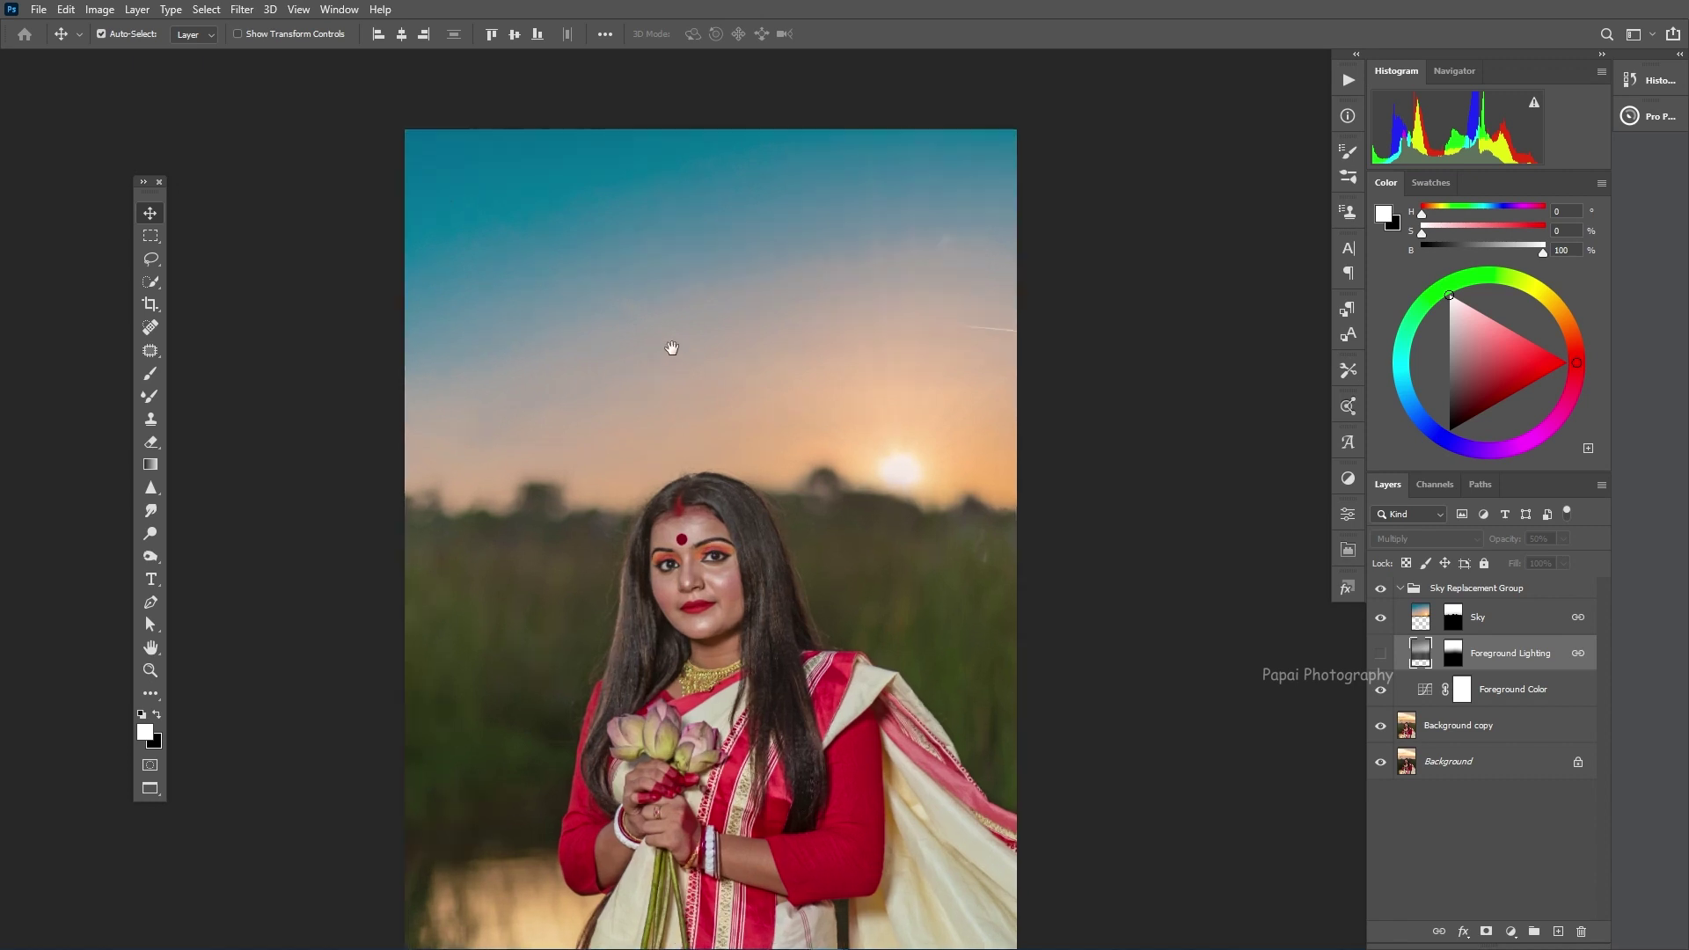
drag(672, 351, 693, 401)
click(1418, 615)
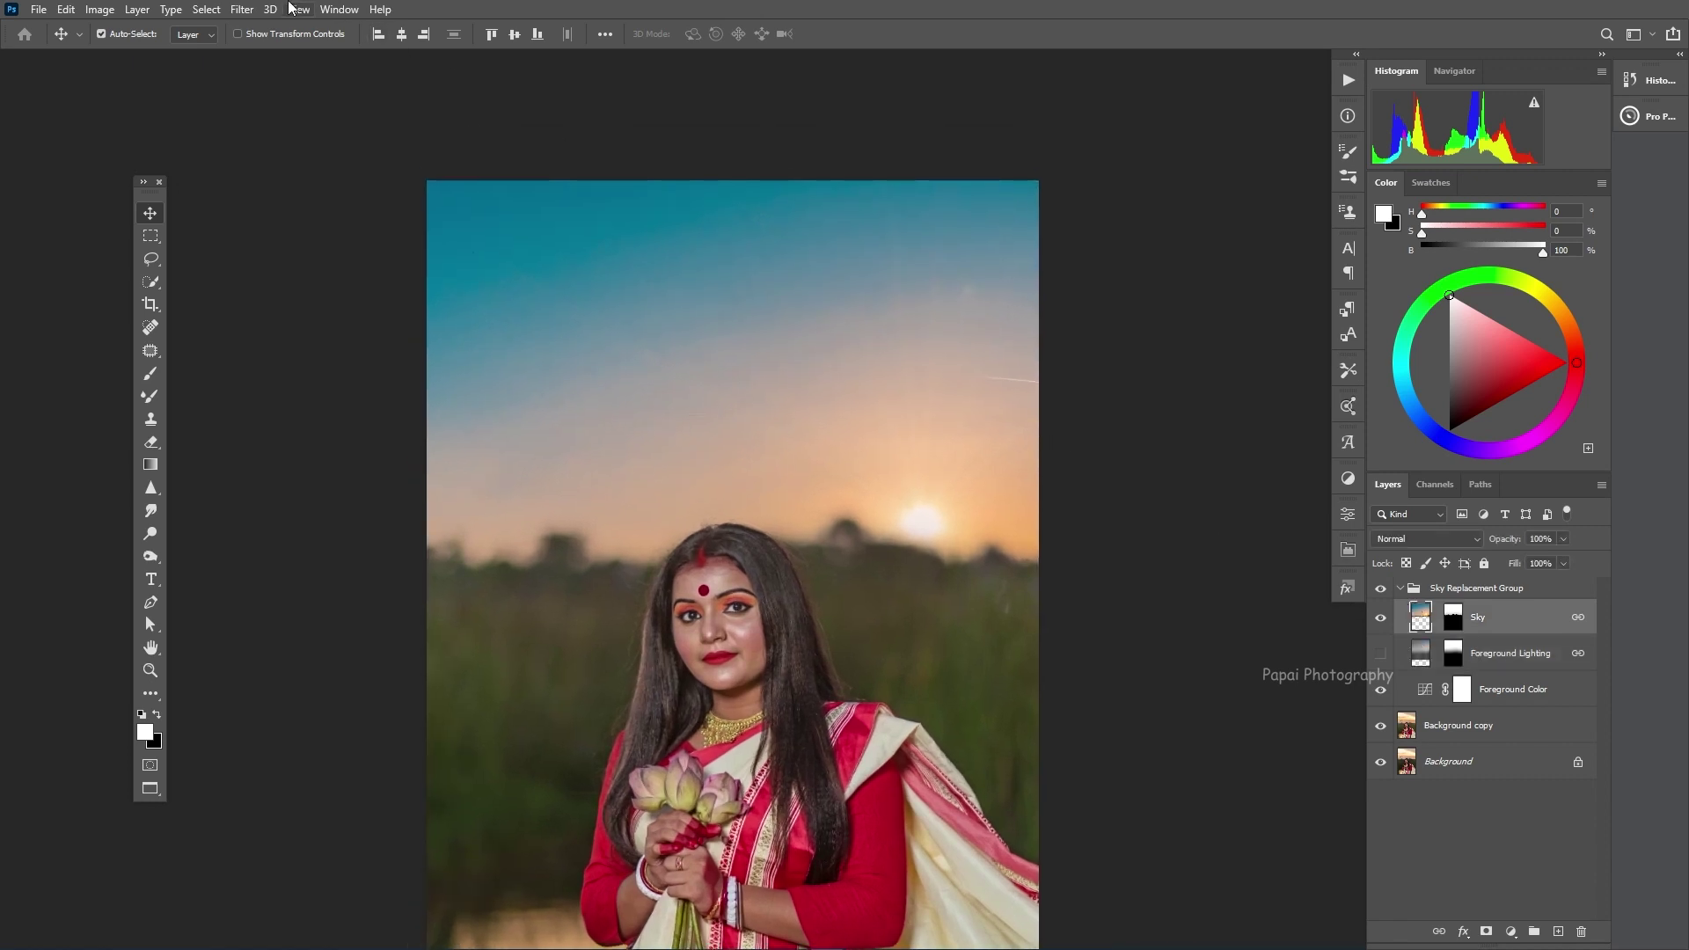
click(242, 9)
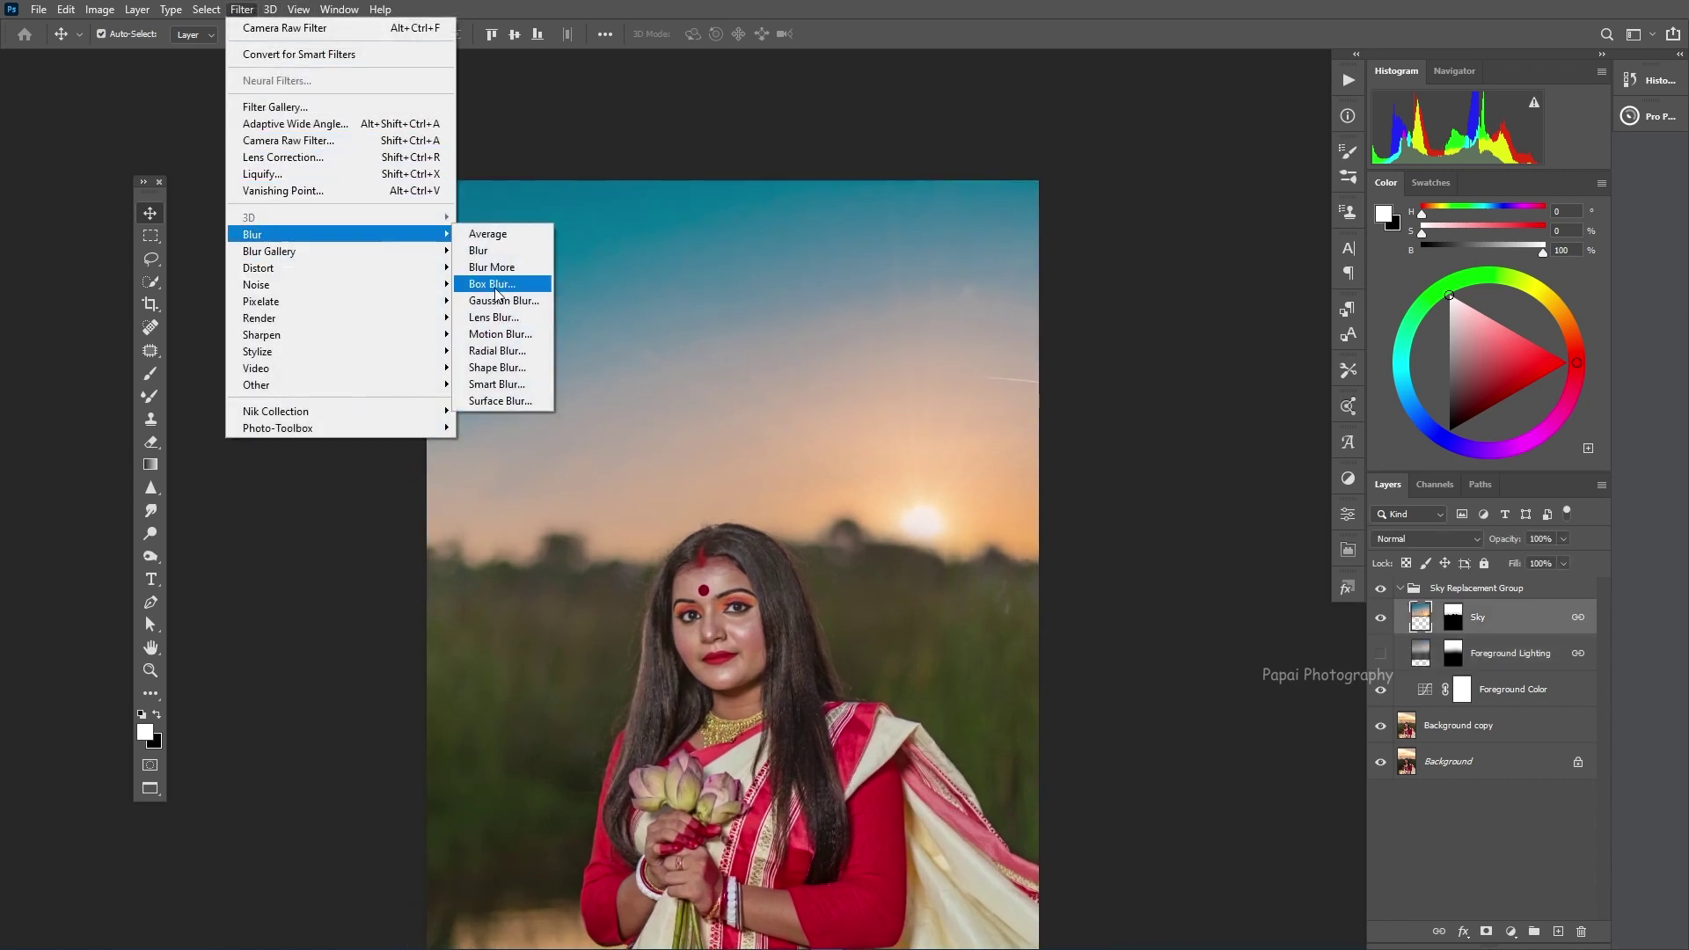
click(515, 301)
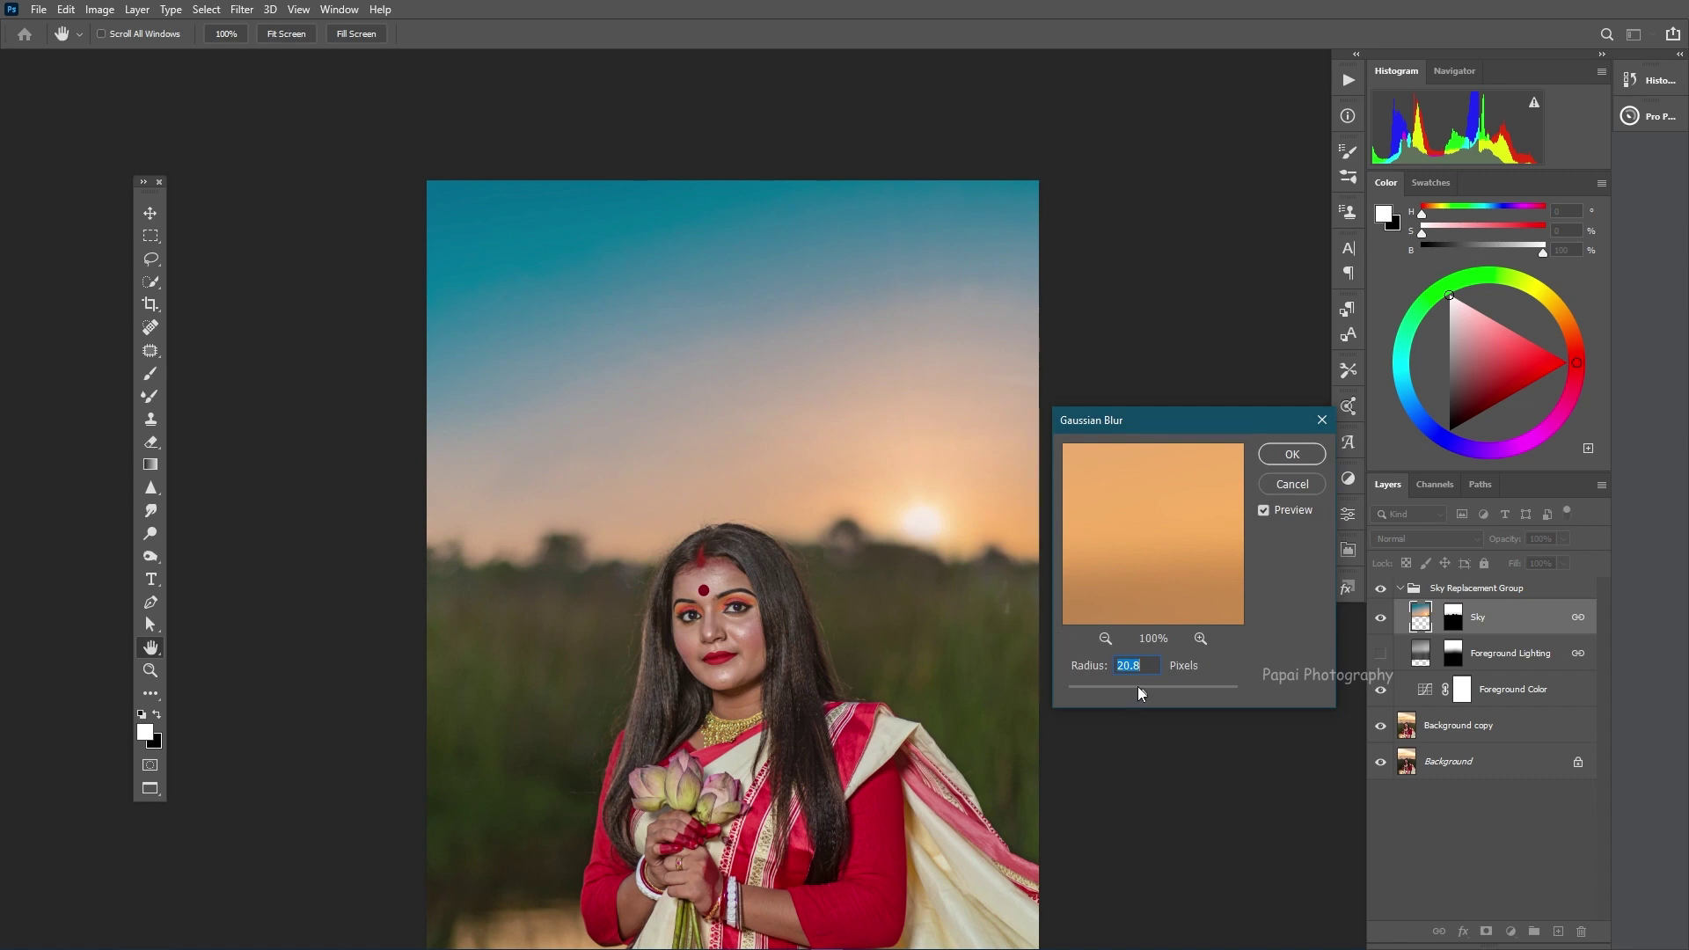
click(1291, 455)
click(1399, 588)
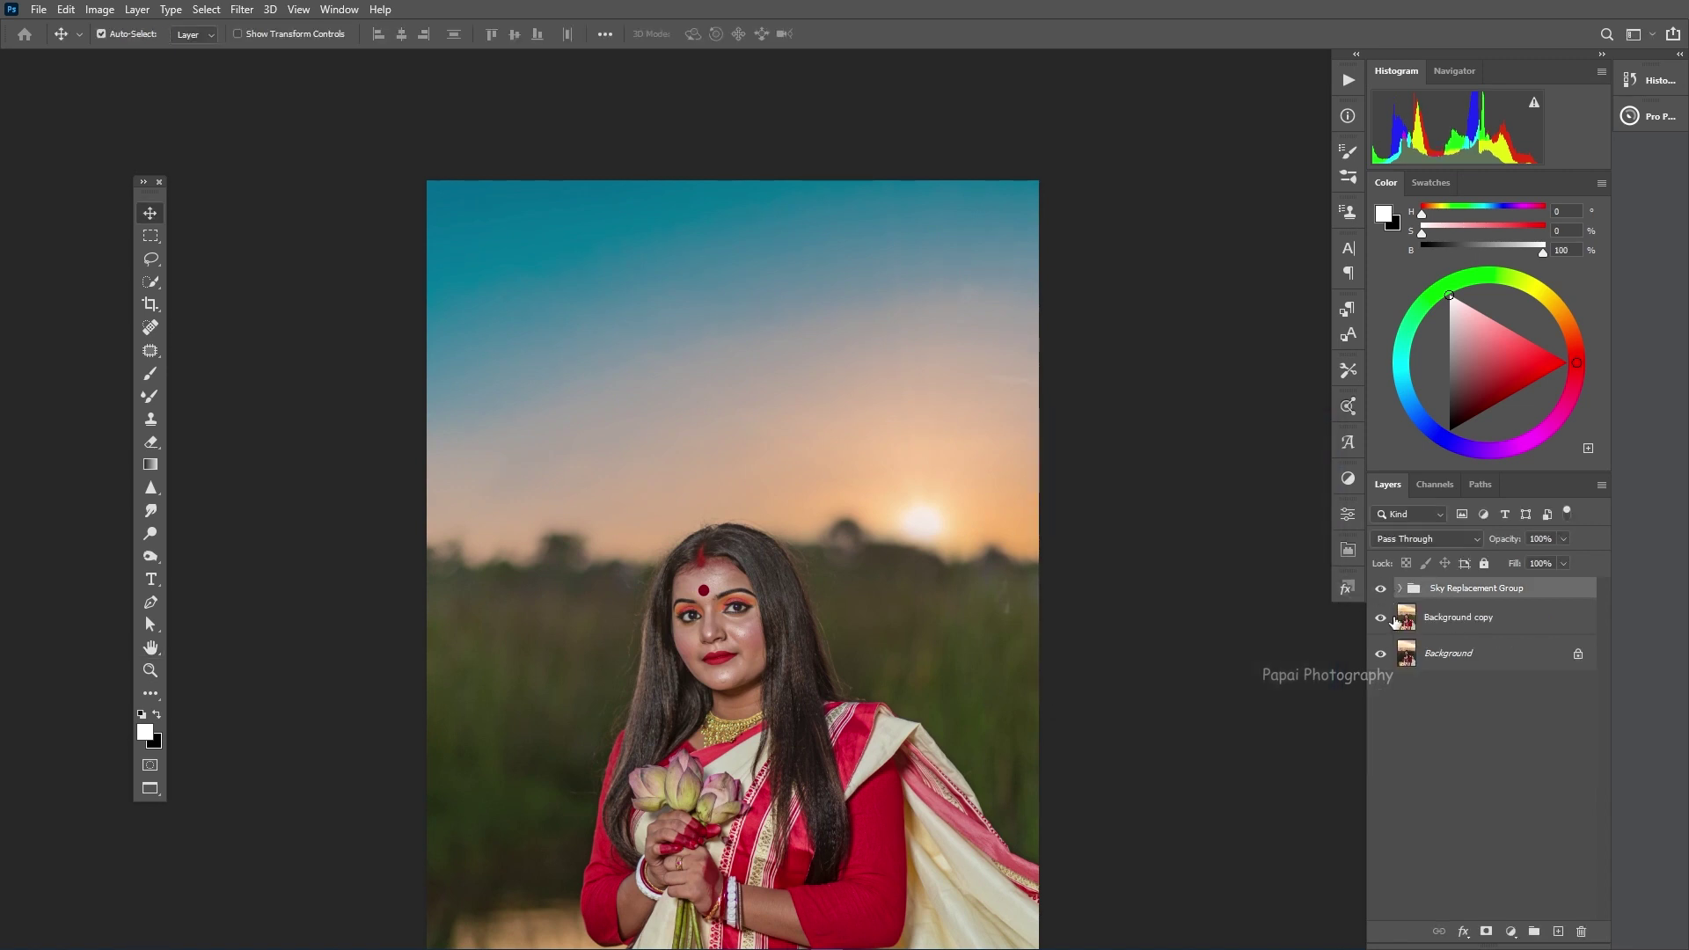
- Merge the visible image into Layer 1, duplicate it, and hide Layer 1 copy
key(ctrl+shift+alt+e)
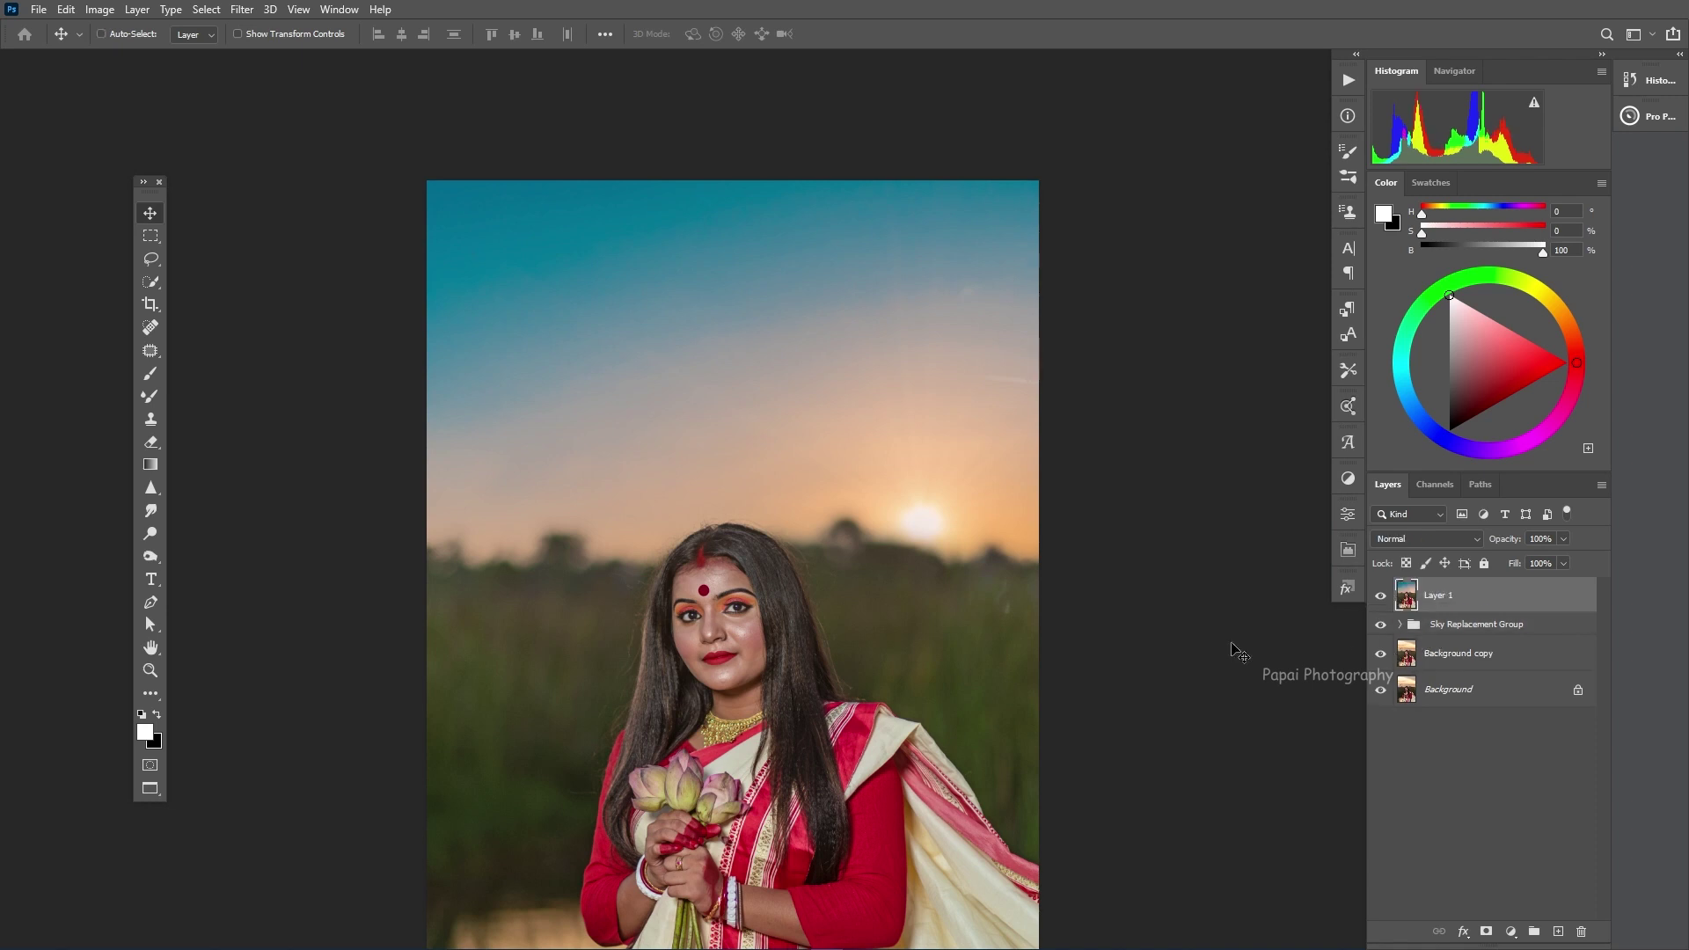
scroll(844, 651, up, 5)
scroll(844, 647, down, 2)
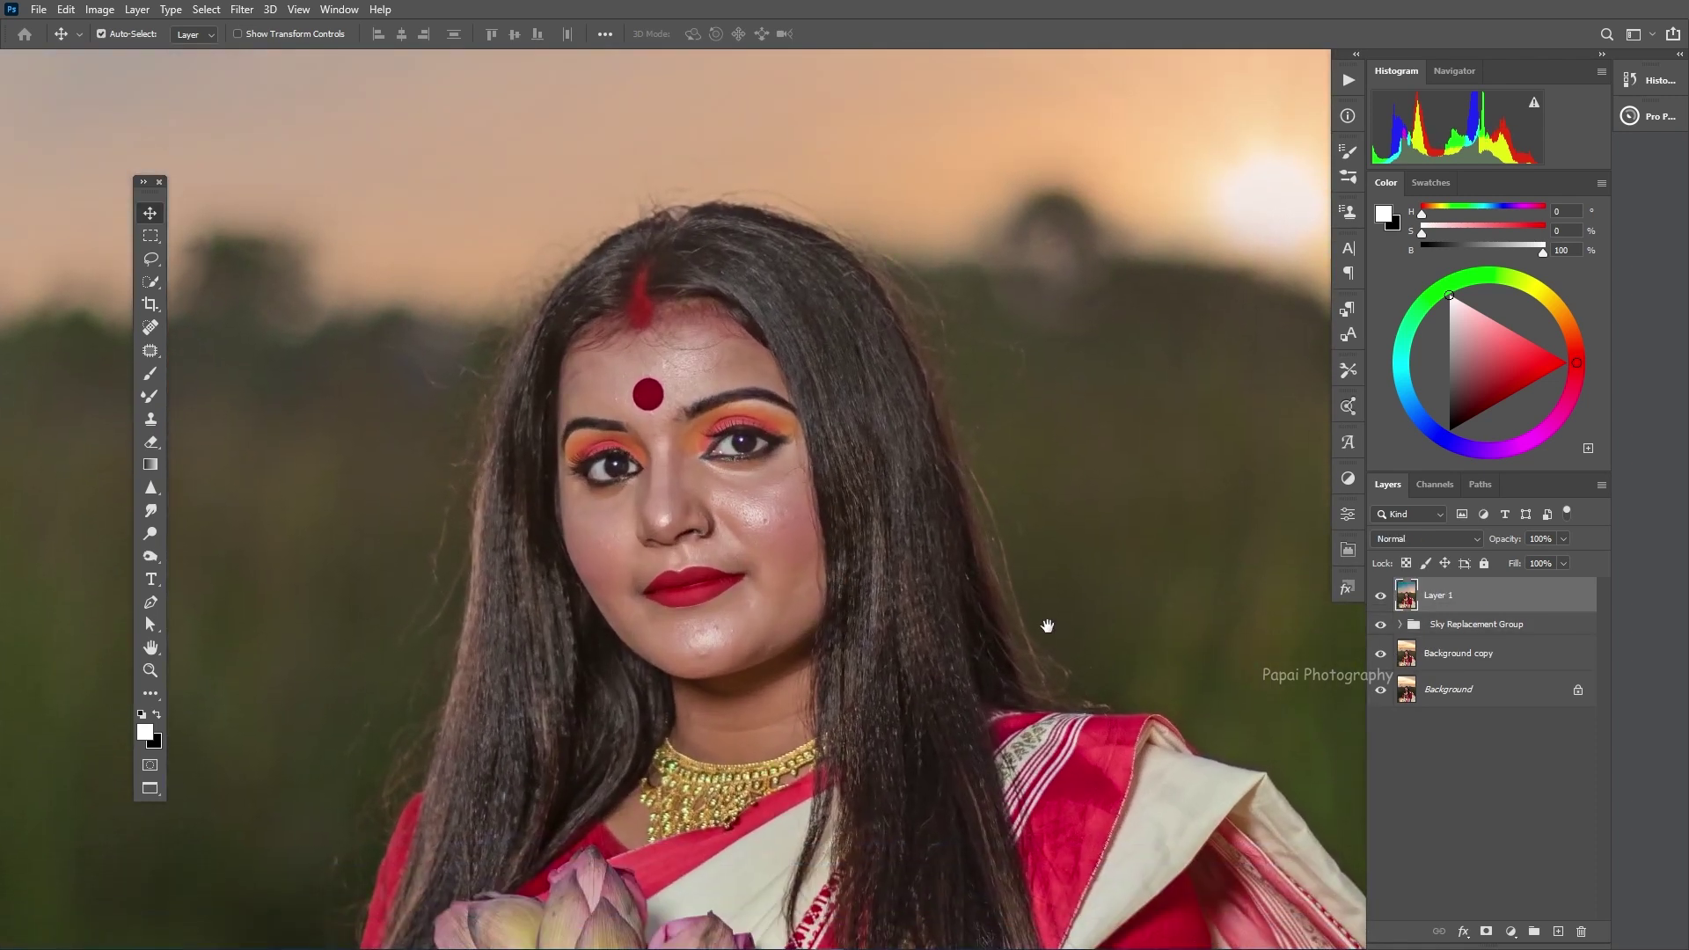
drag(1521, 611, 1558, 931)
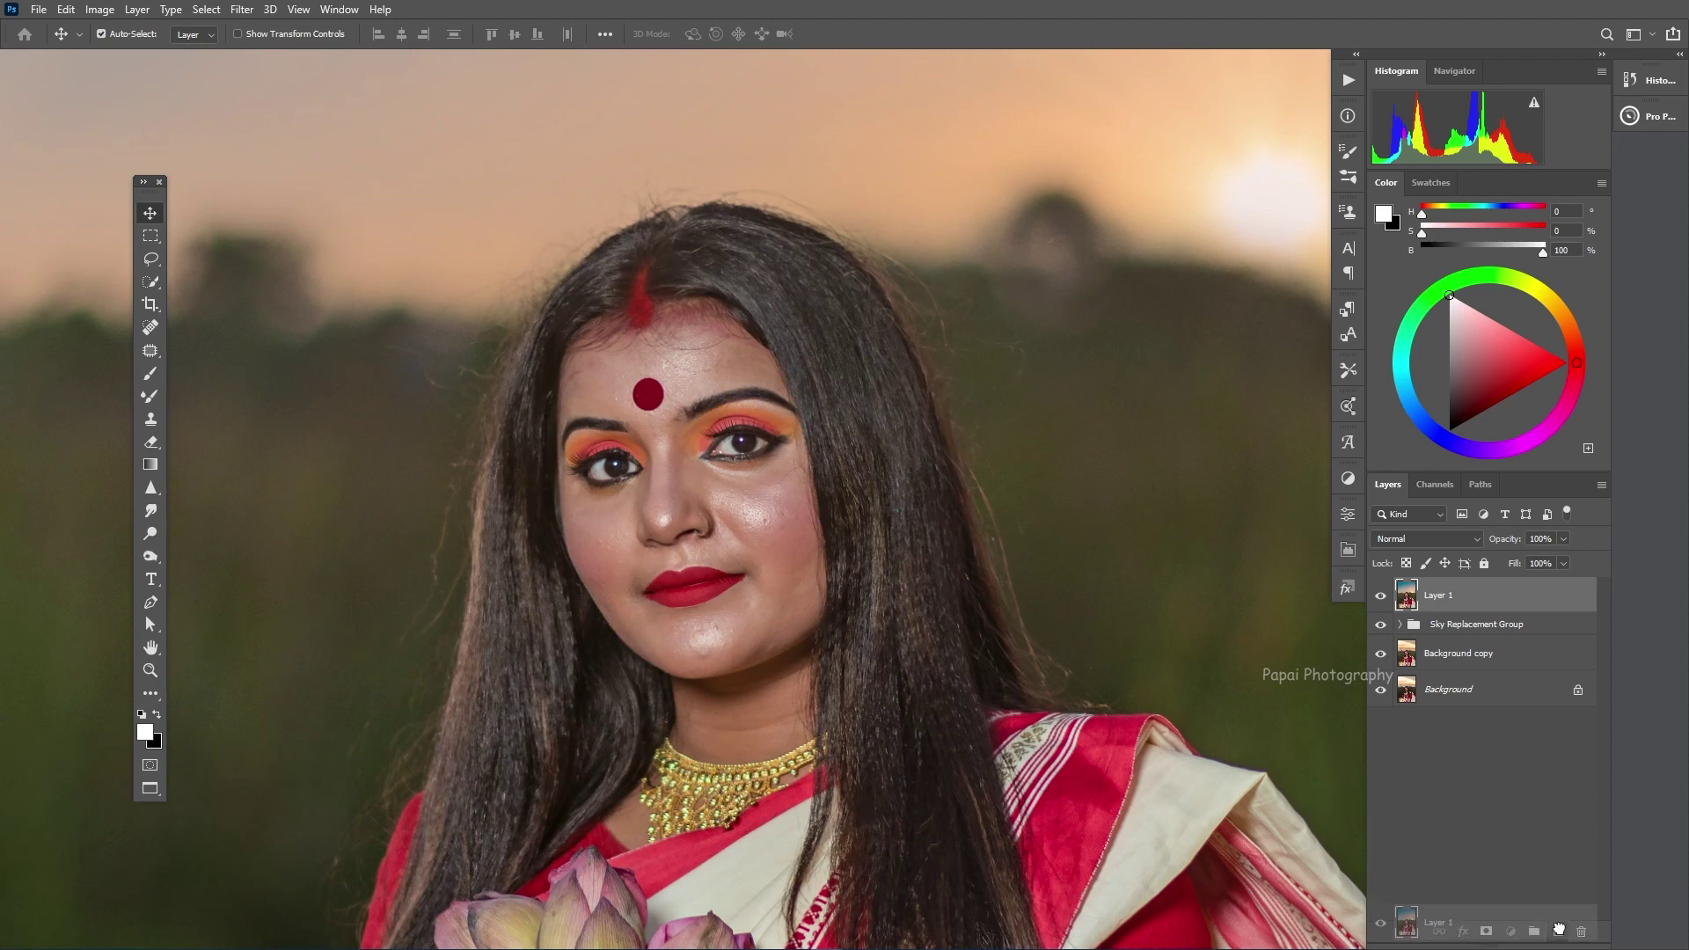
click(1380, 596)
- Blur Layer 1 with a 20.8-pixel Gaussian Blur
click(1431, 635)
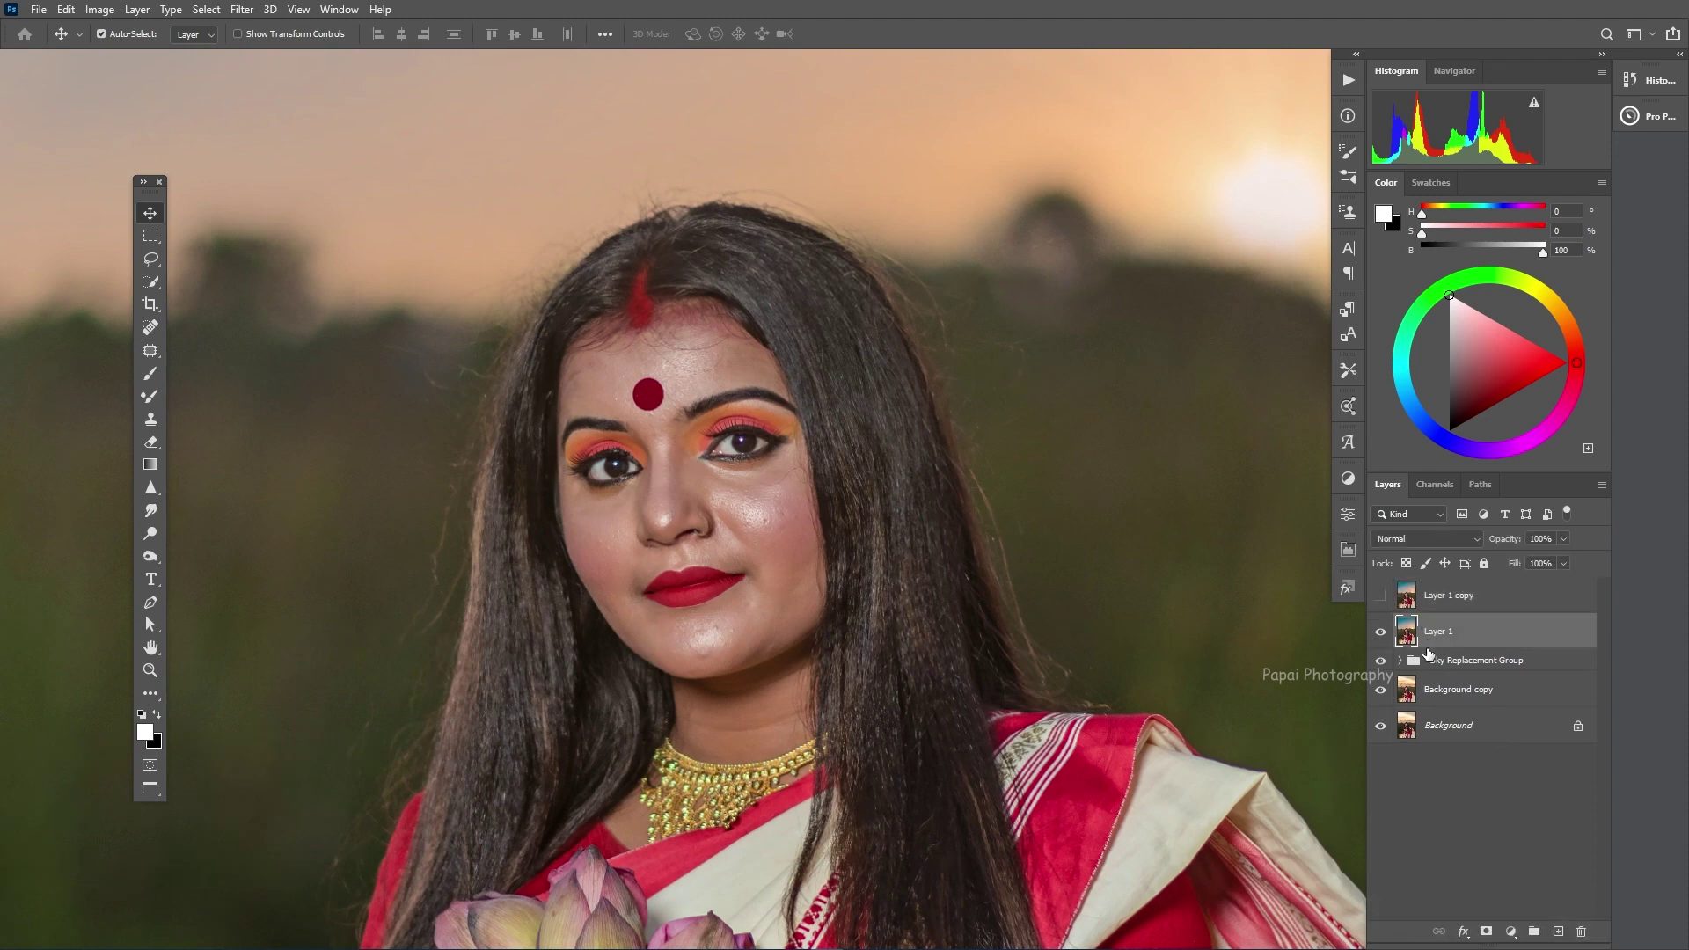
click(243, 9)
mouse_move(304, 234)
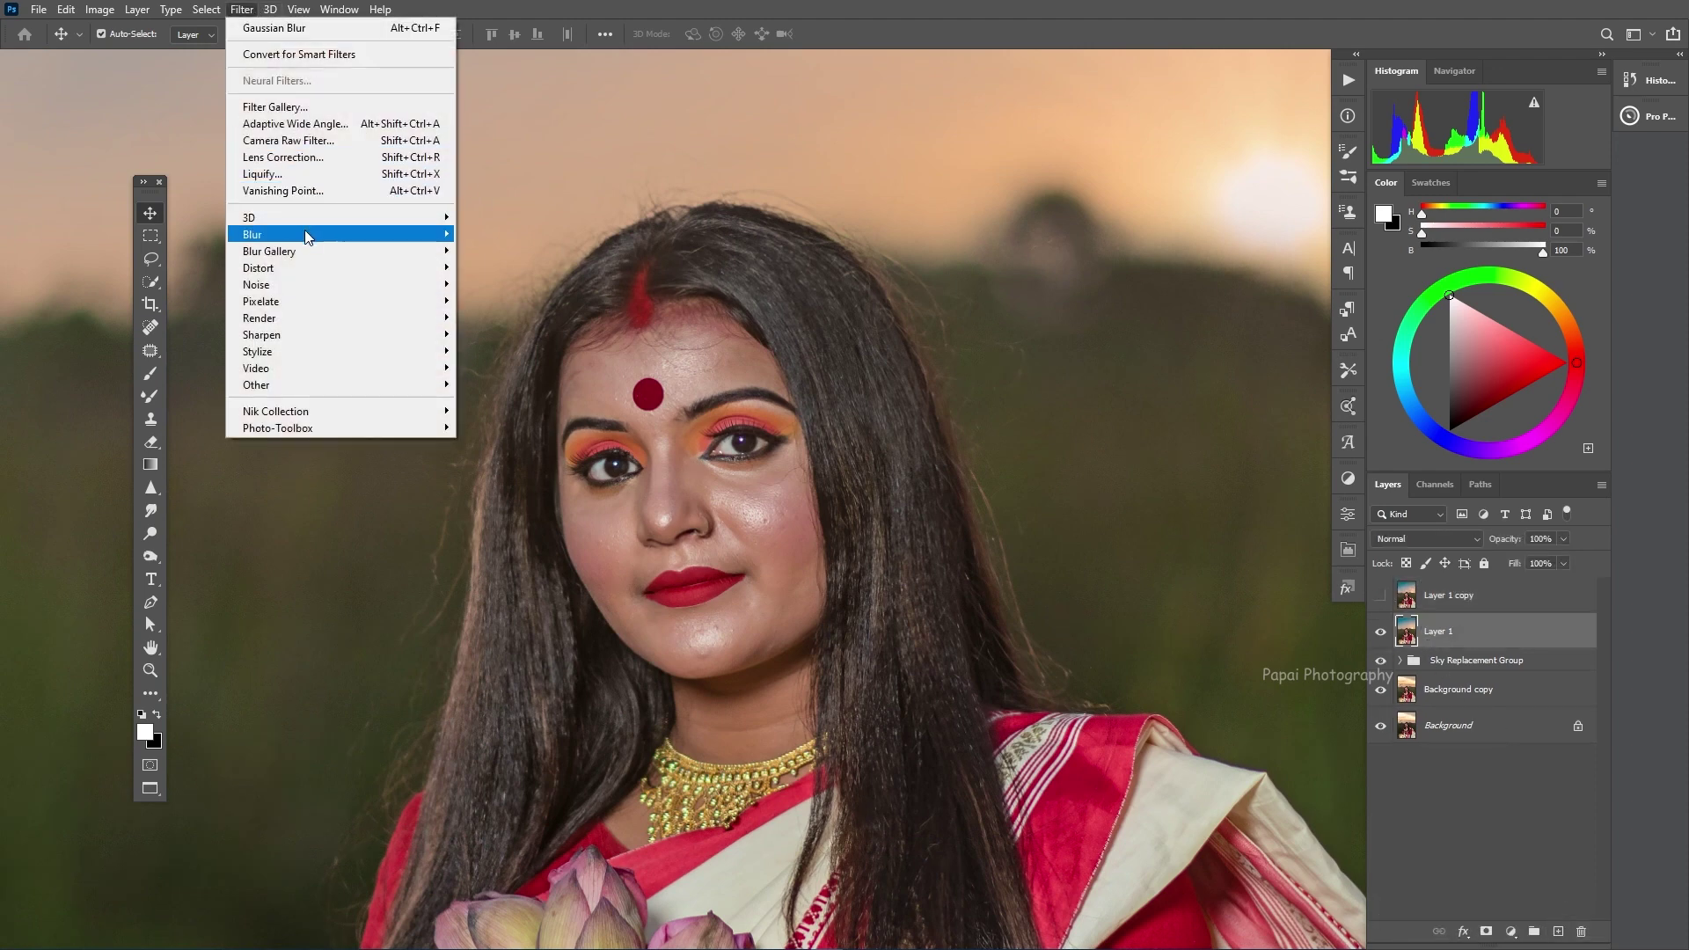
click(494, 301)
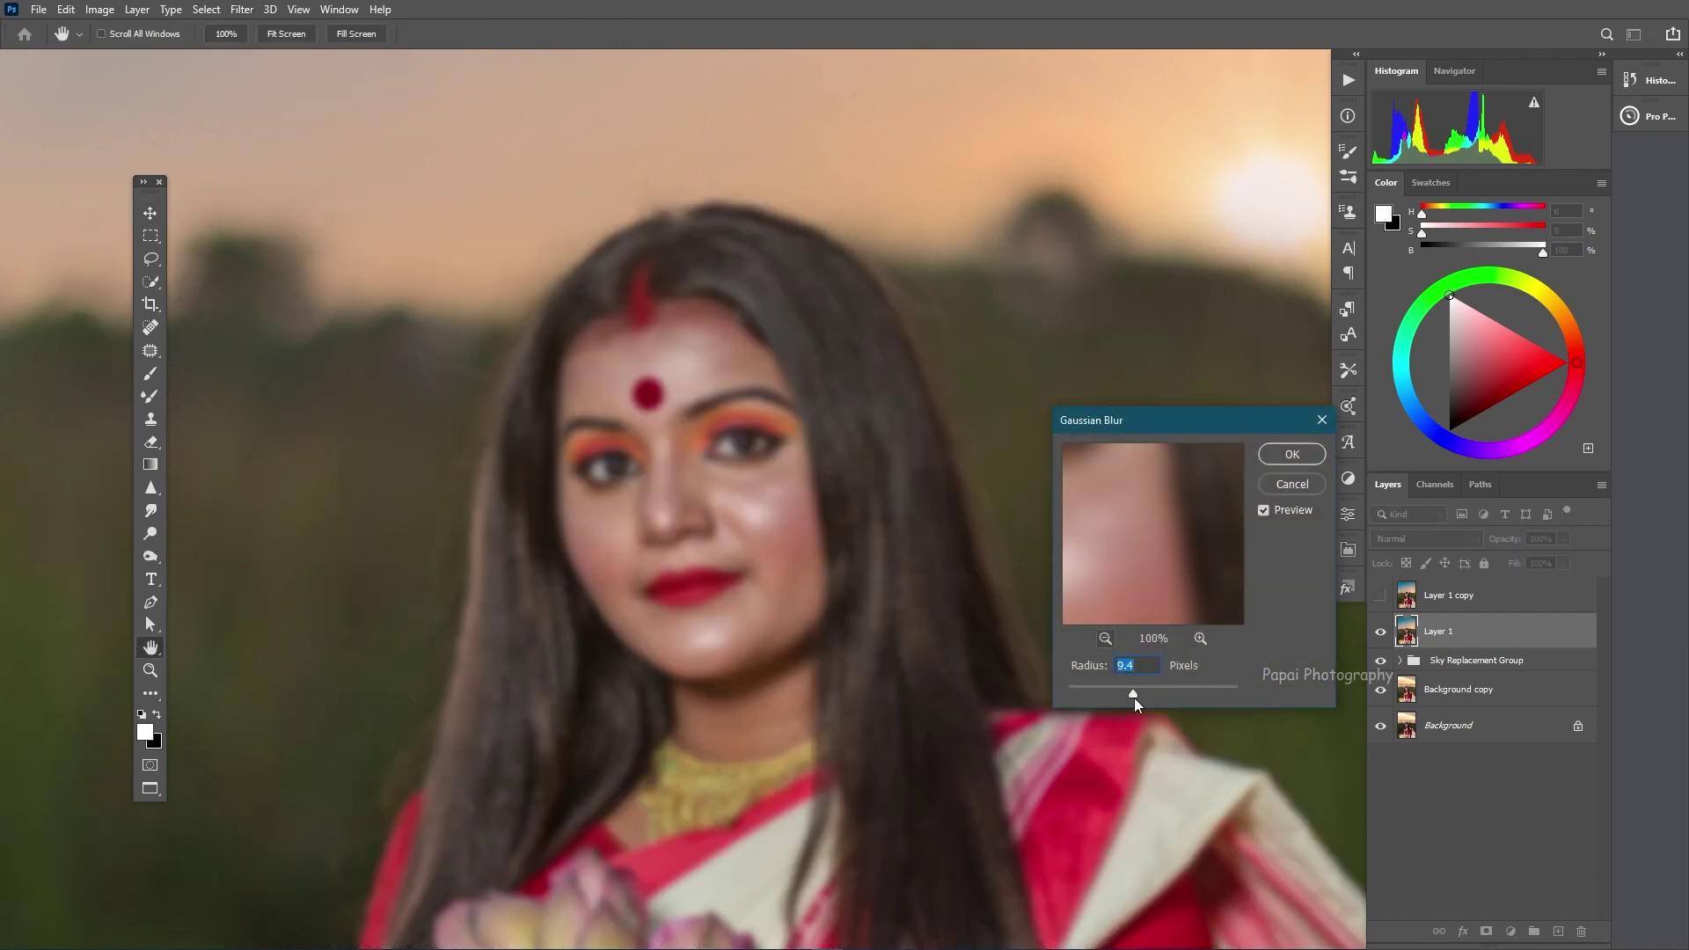
drag(1138, 695, 1141, 694)
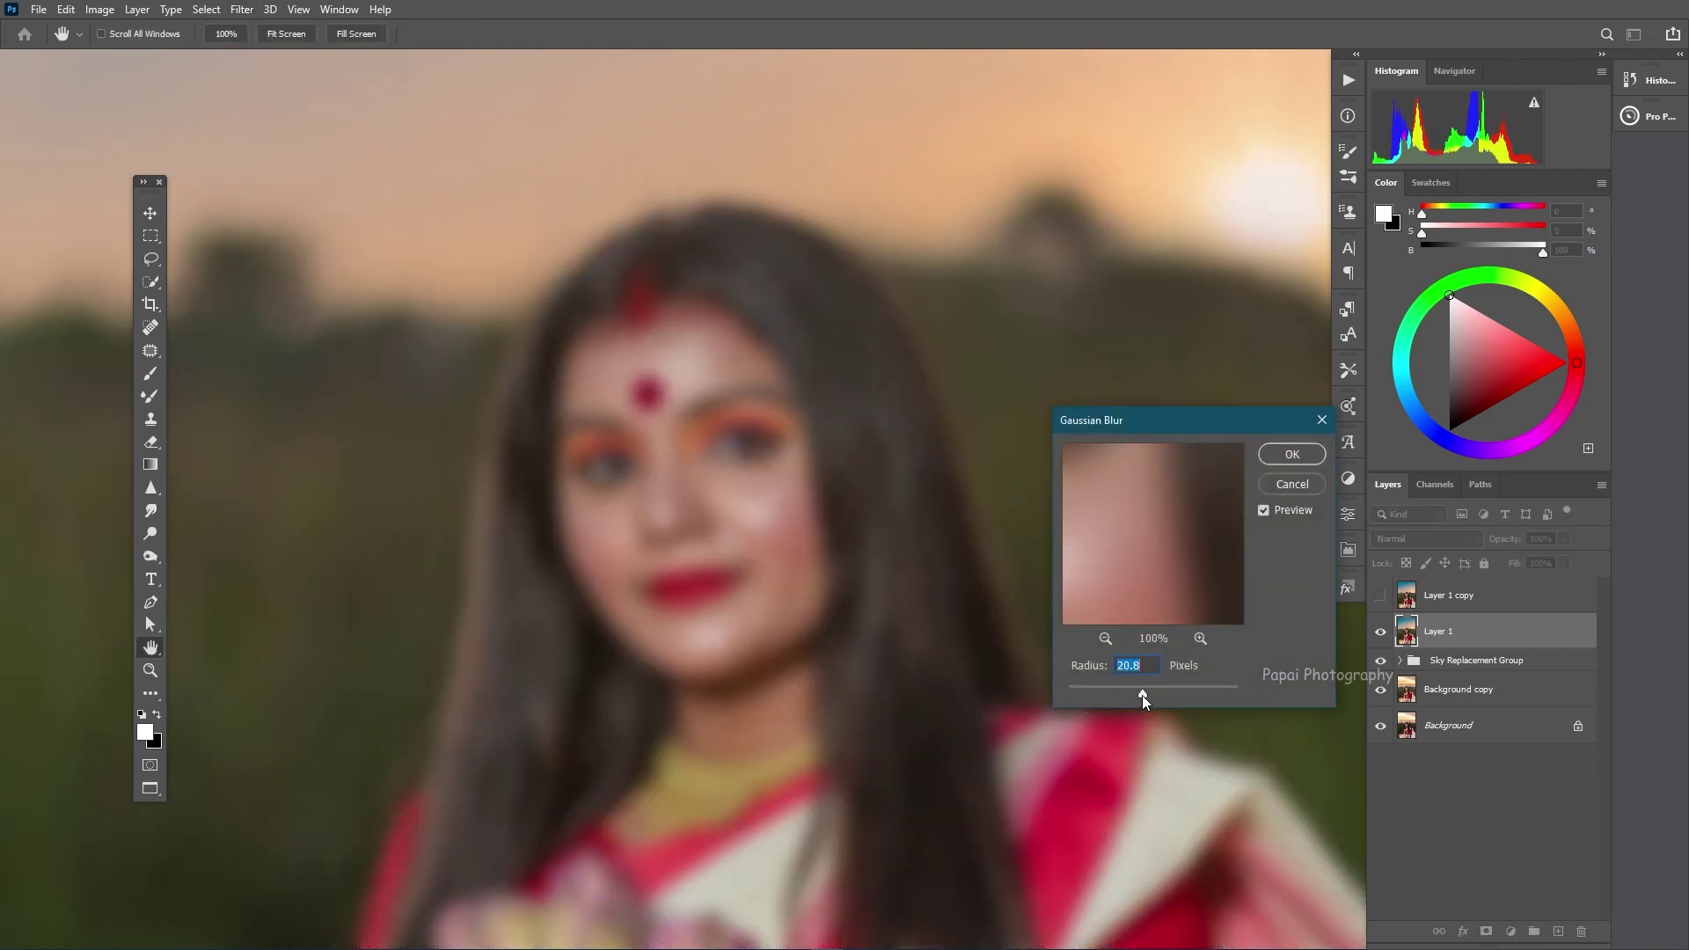
click(1290, 454)
- Set Layer 1 copy to Linear Light with a 0.9-pixel High Pass, then group both layers into Group 1
click(1449, 595)
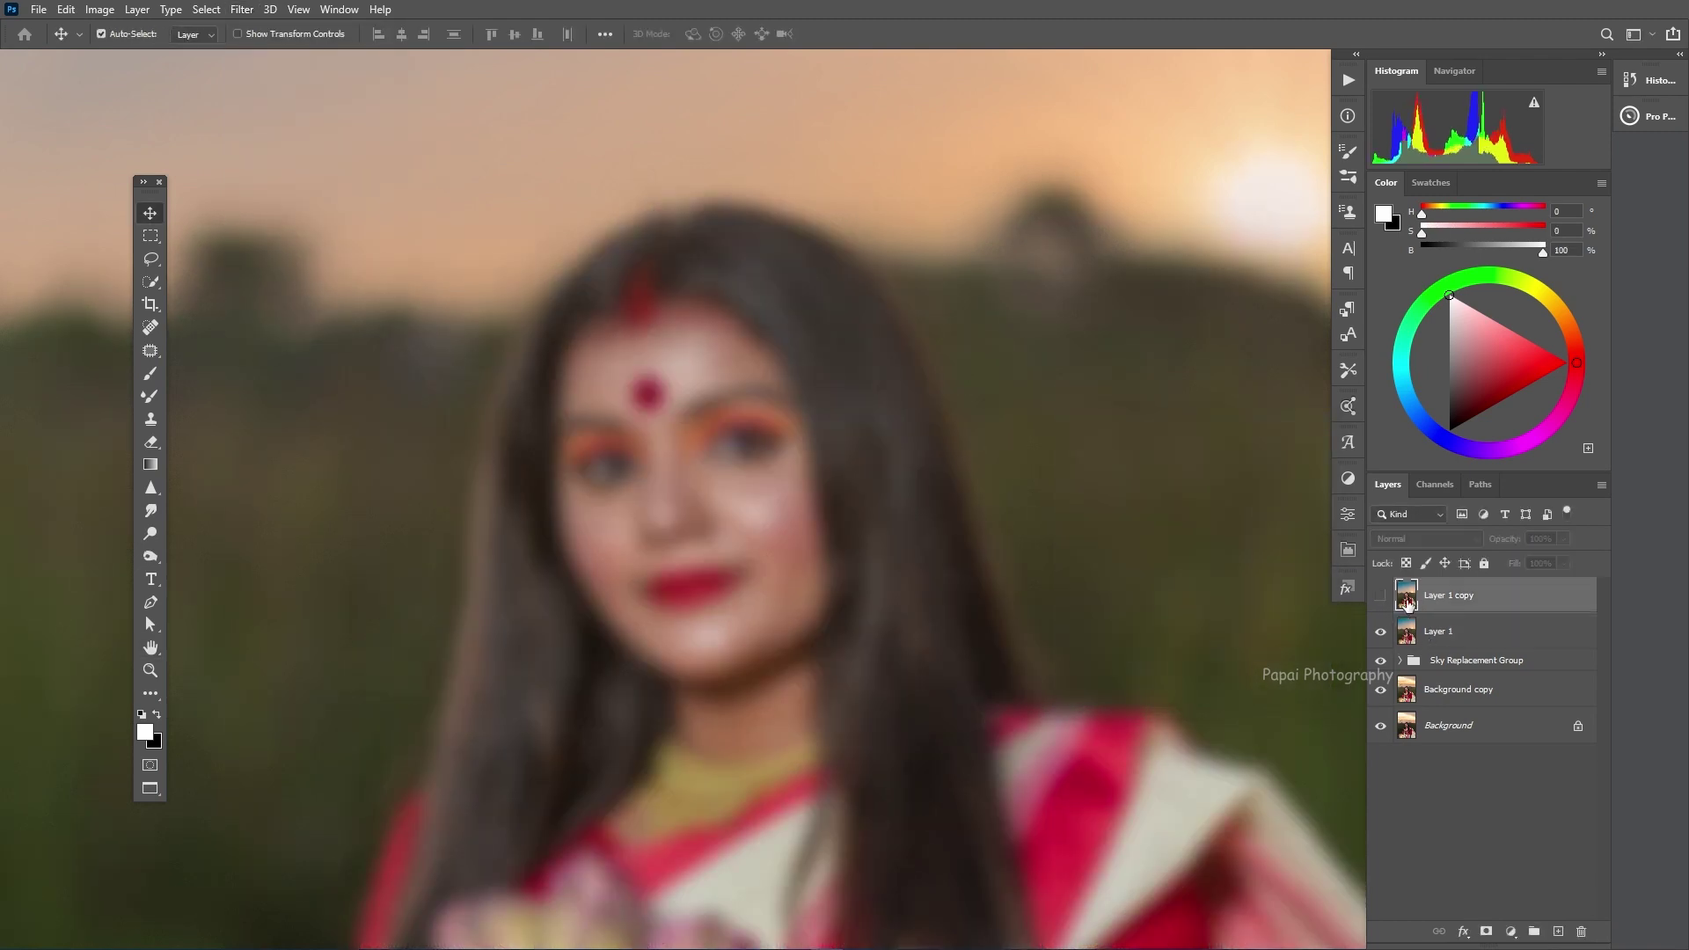
click(1379, 596)
click(1391, 538)
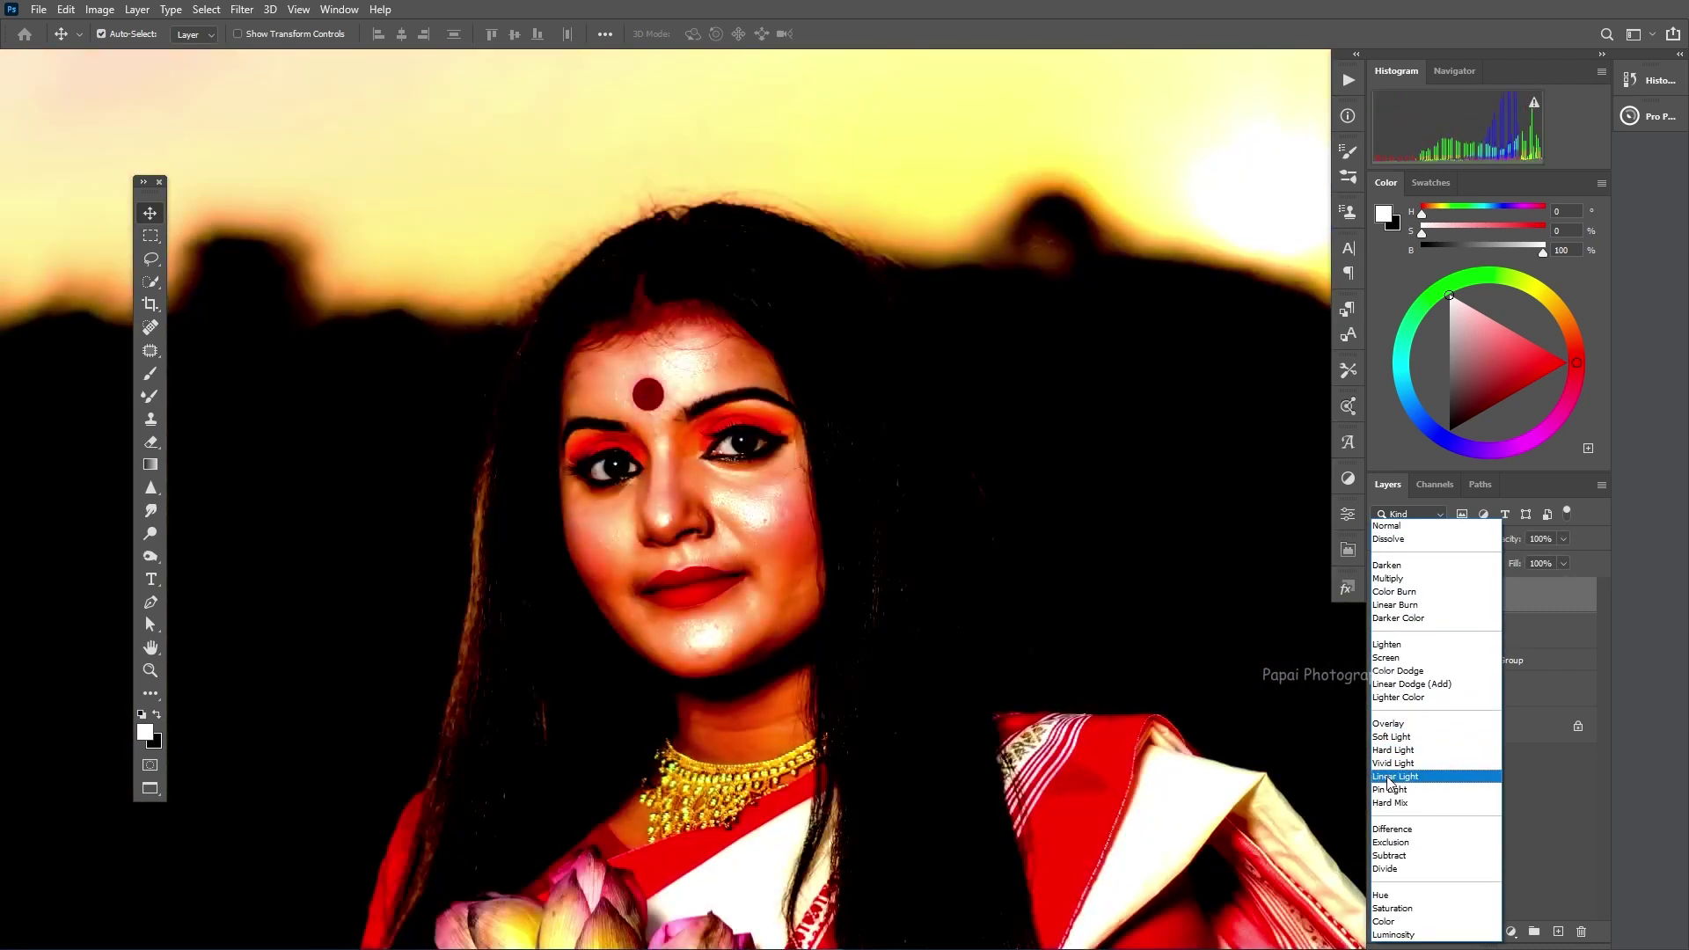
click(1388, 778)
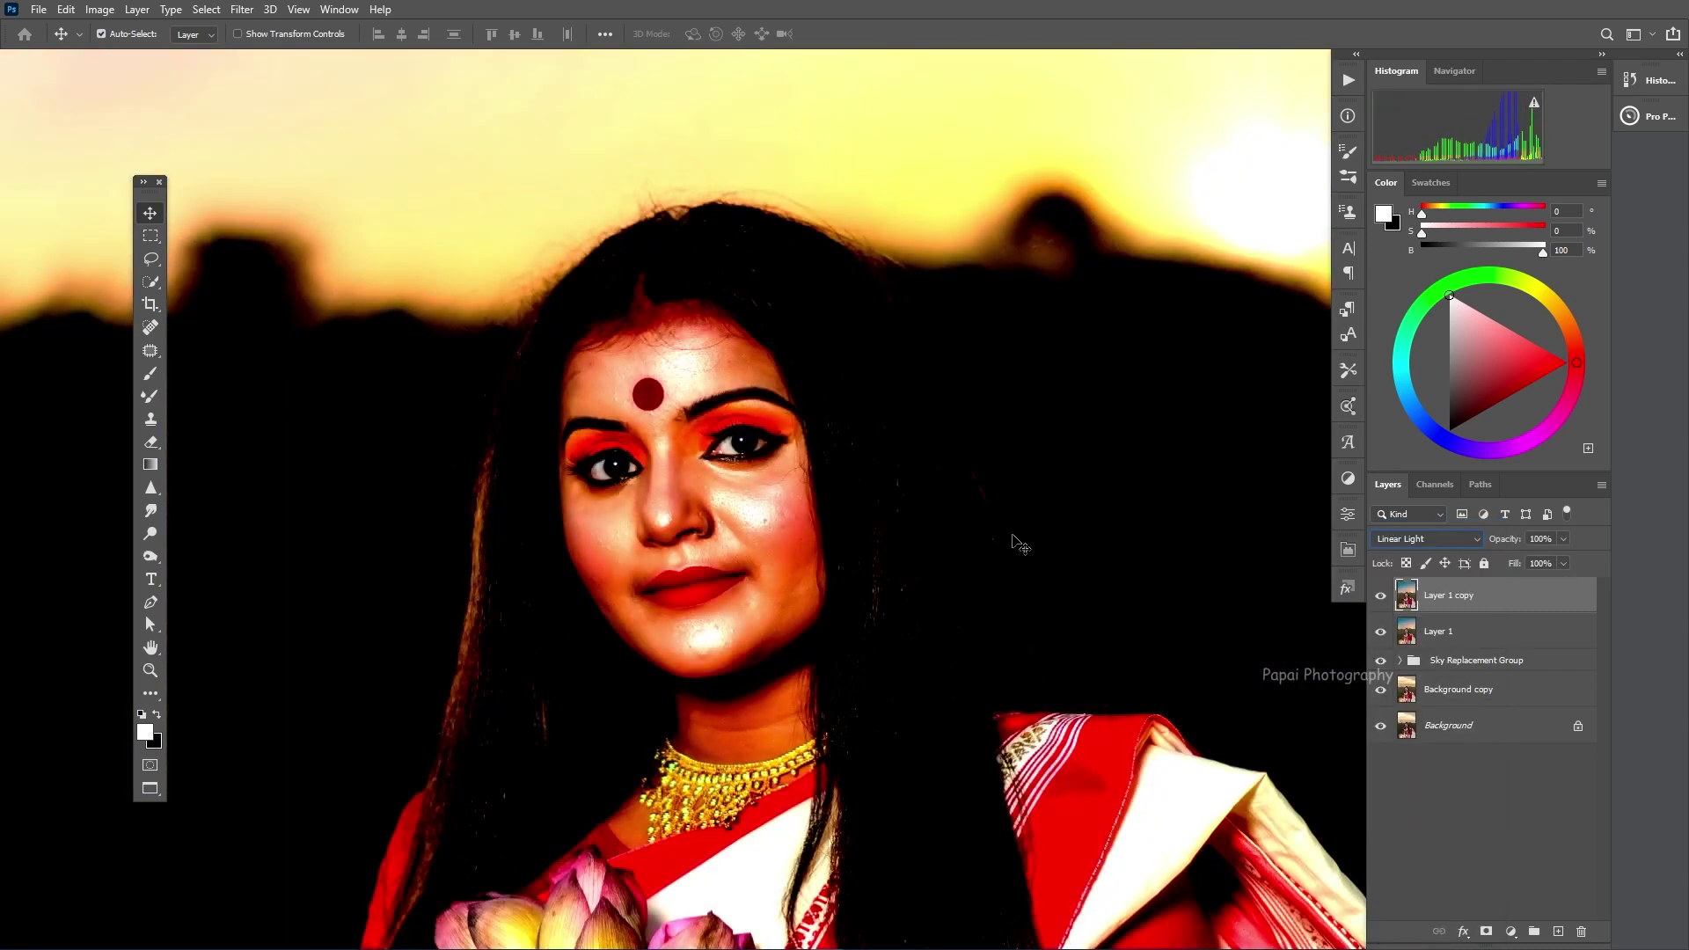
click(242, 9)
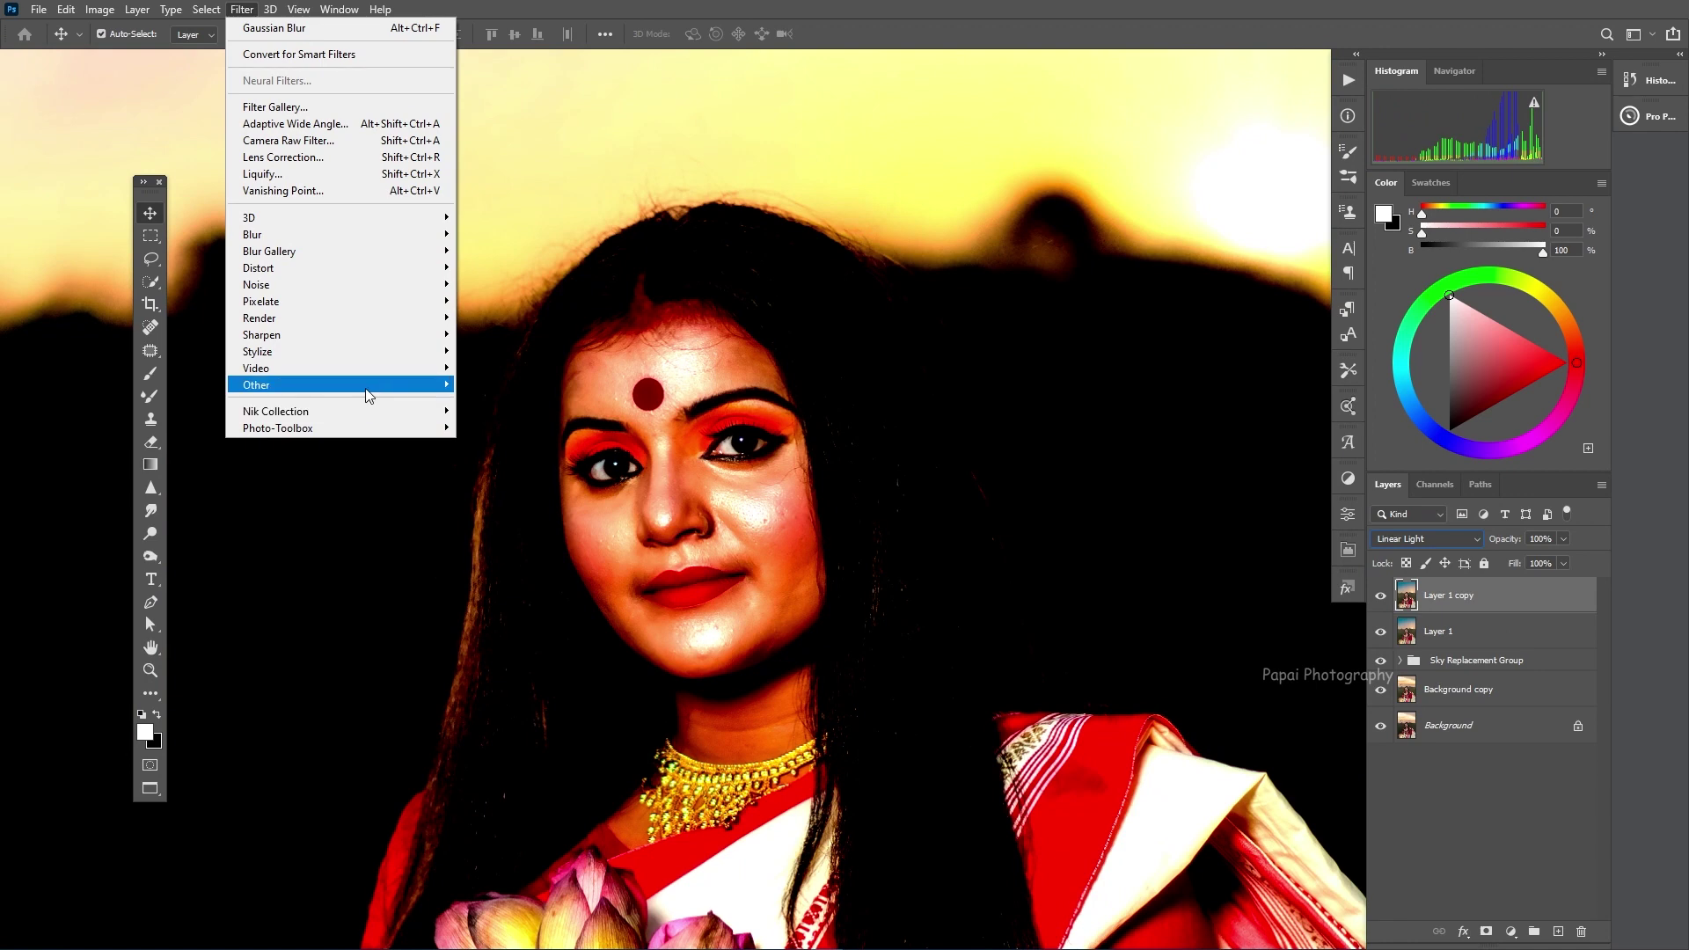
click(498, 410)
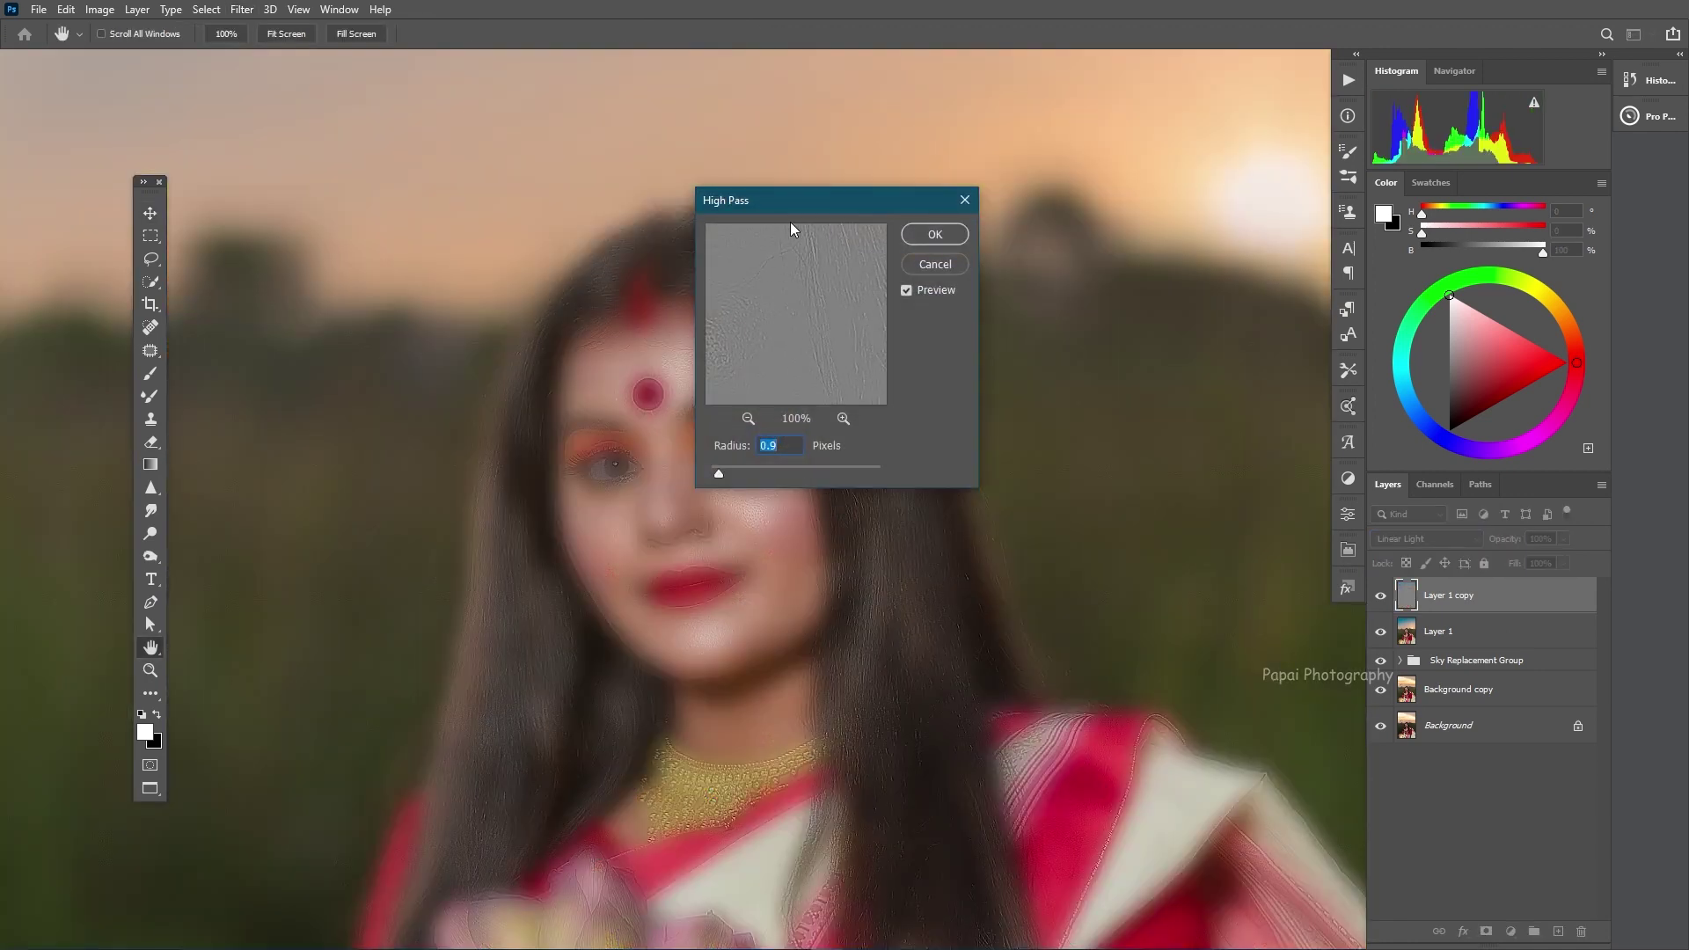
drag(789, 222, 1042, 270)
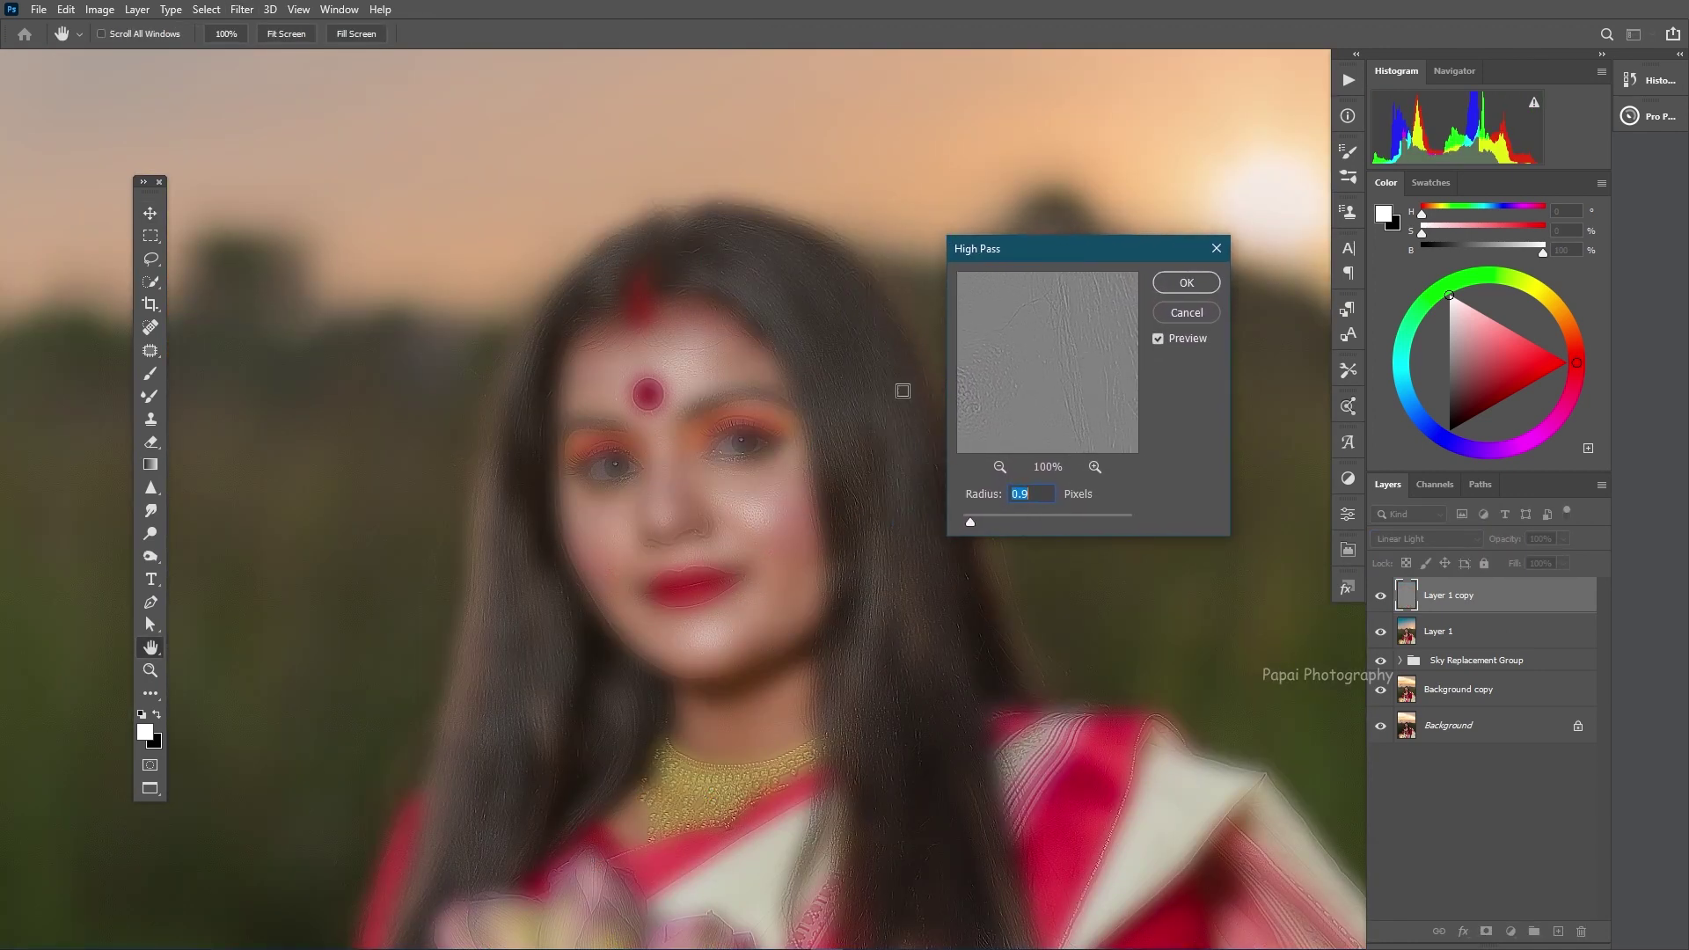
click(1185, 283)
shift+click(1478, 640)
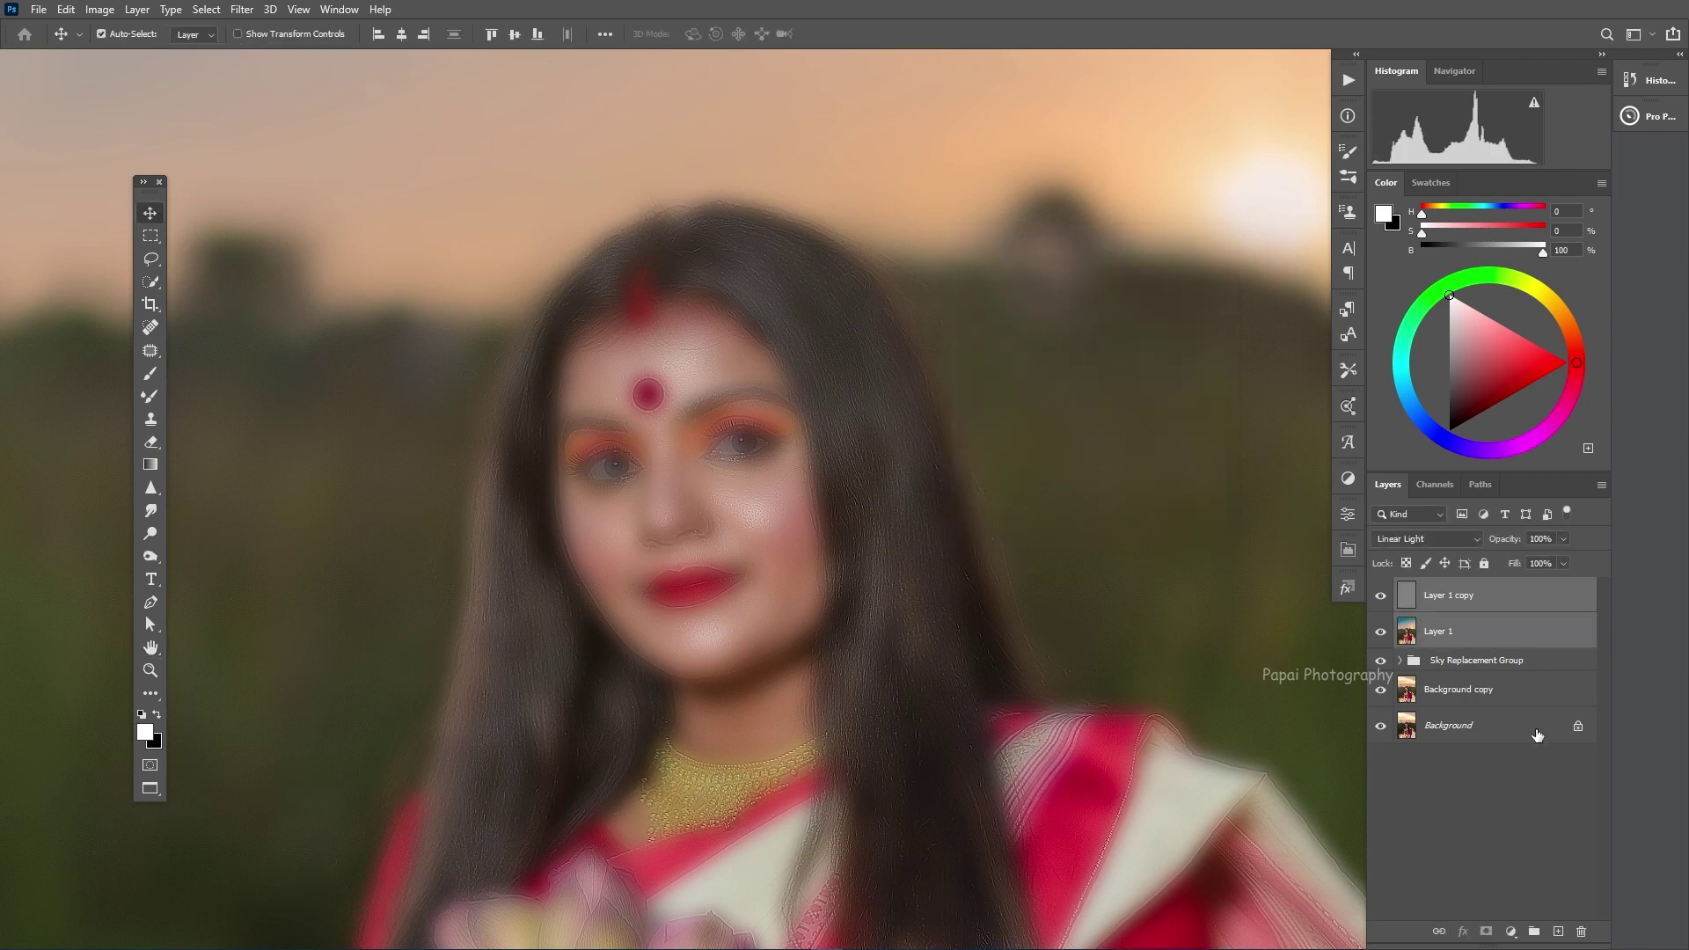
click(1533, 930)
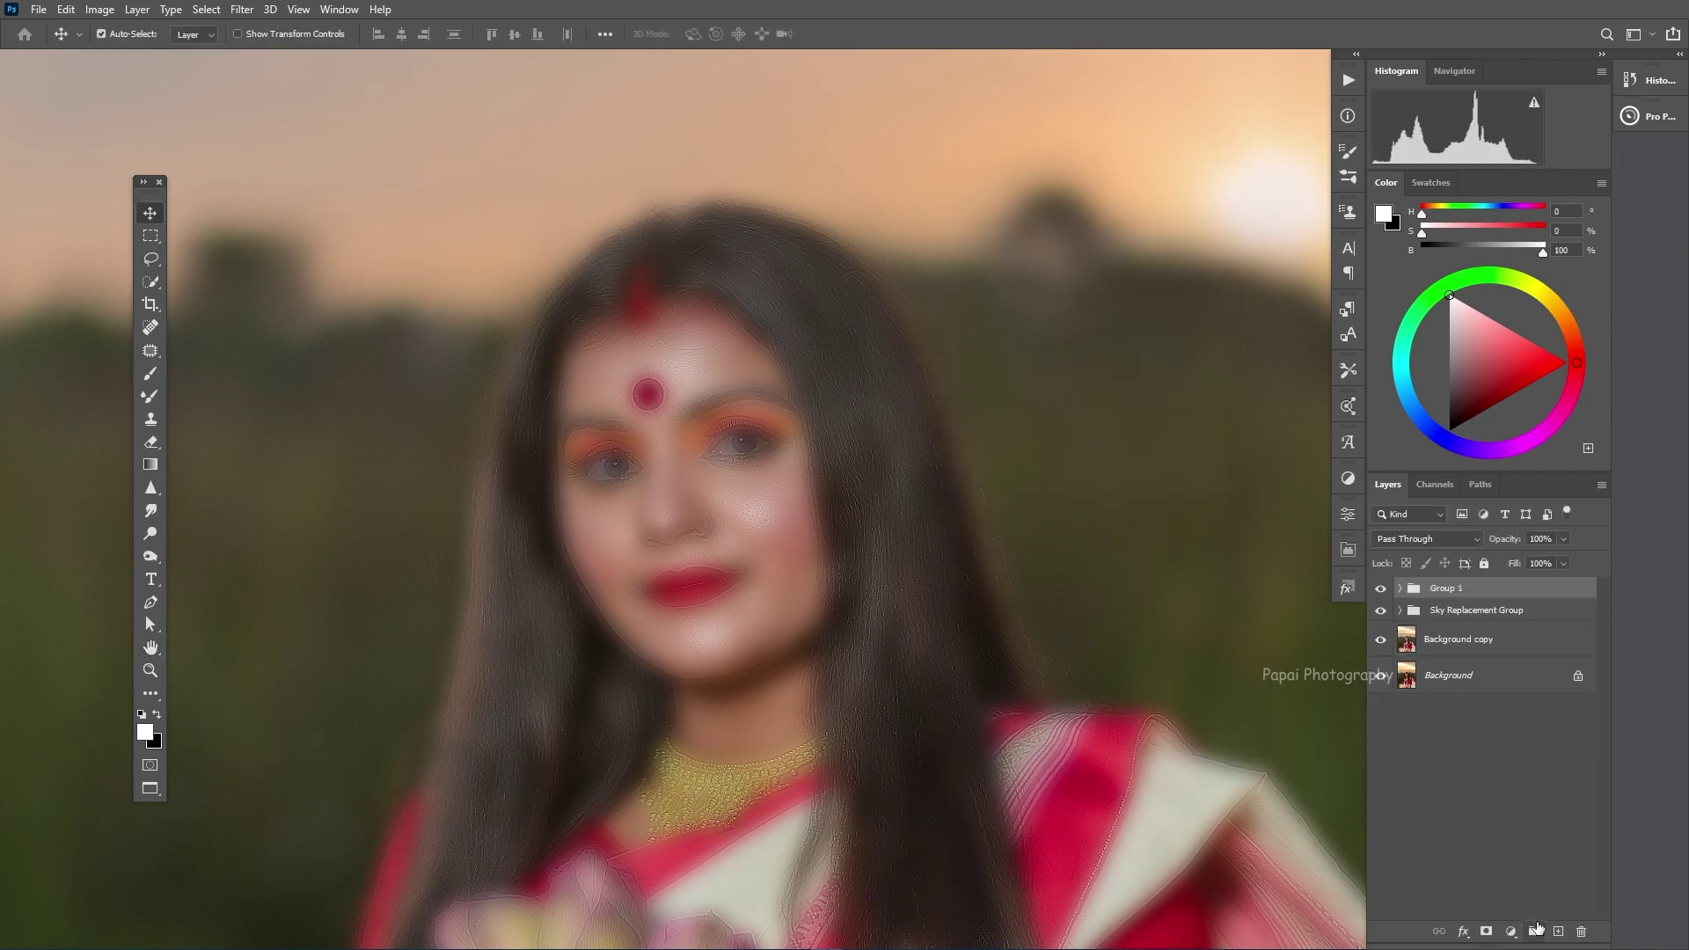
- Give Group 1 a black mask and set up an 86 px brush to paint on it
alt+click(1485, 932)
scroll(762, 558, up, 2)
scroll(762, 558, up, 3)
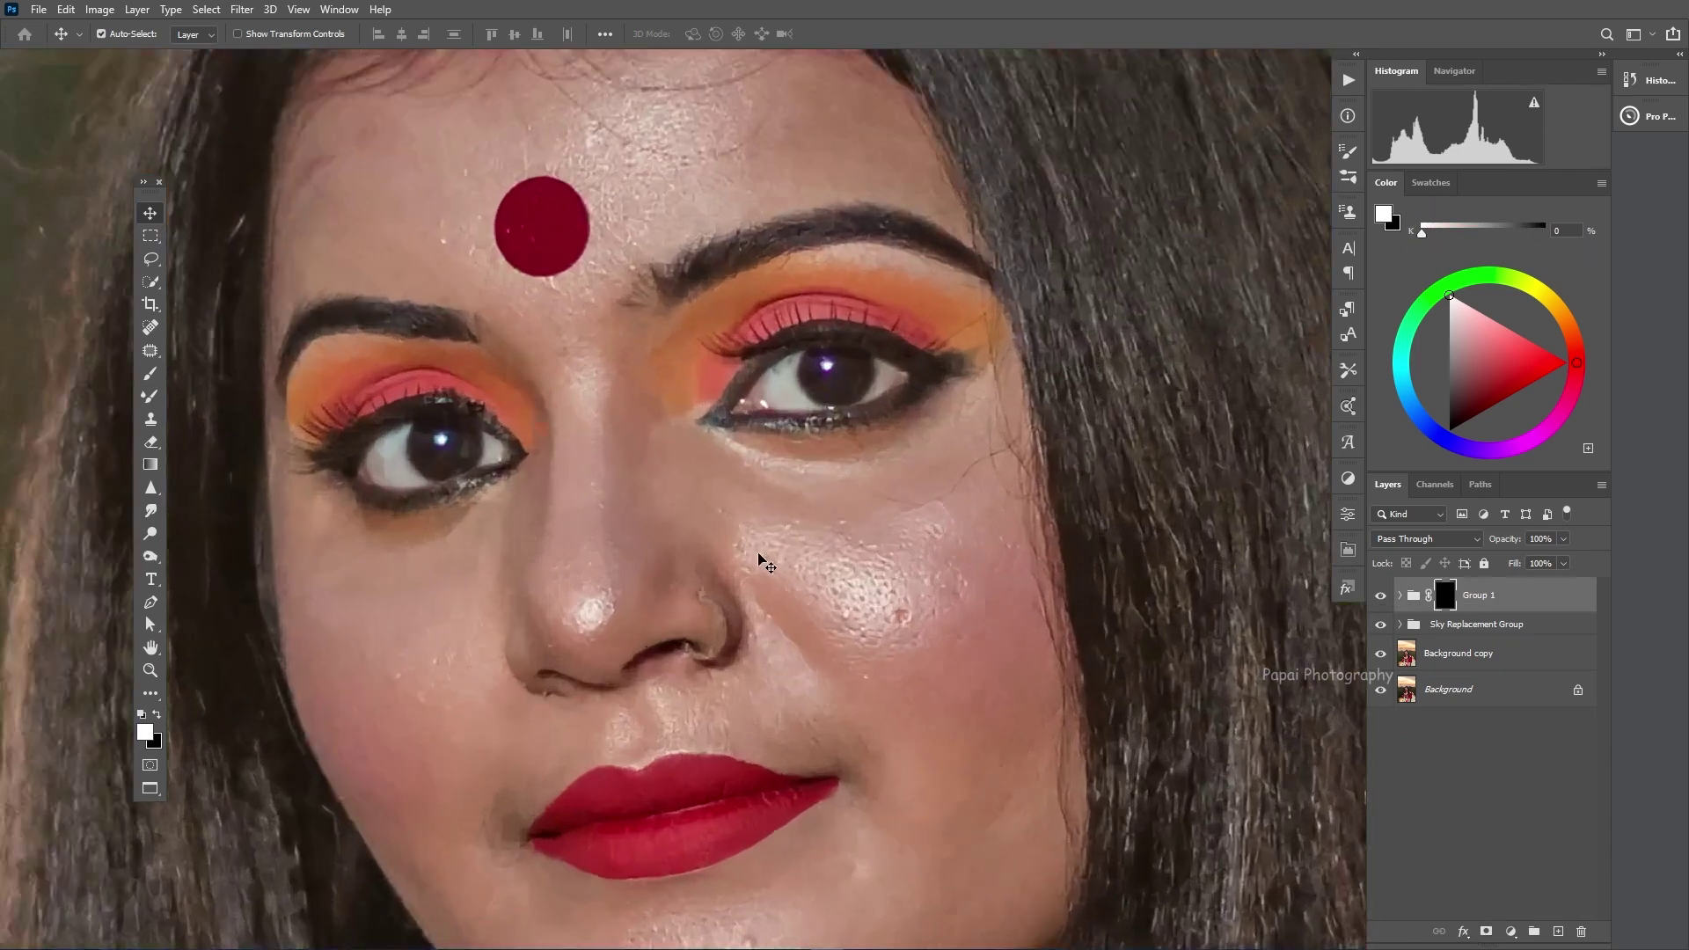
drag(872, 553, 890, 523)
click(150, 373)
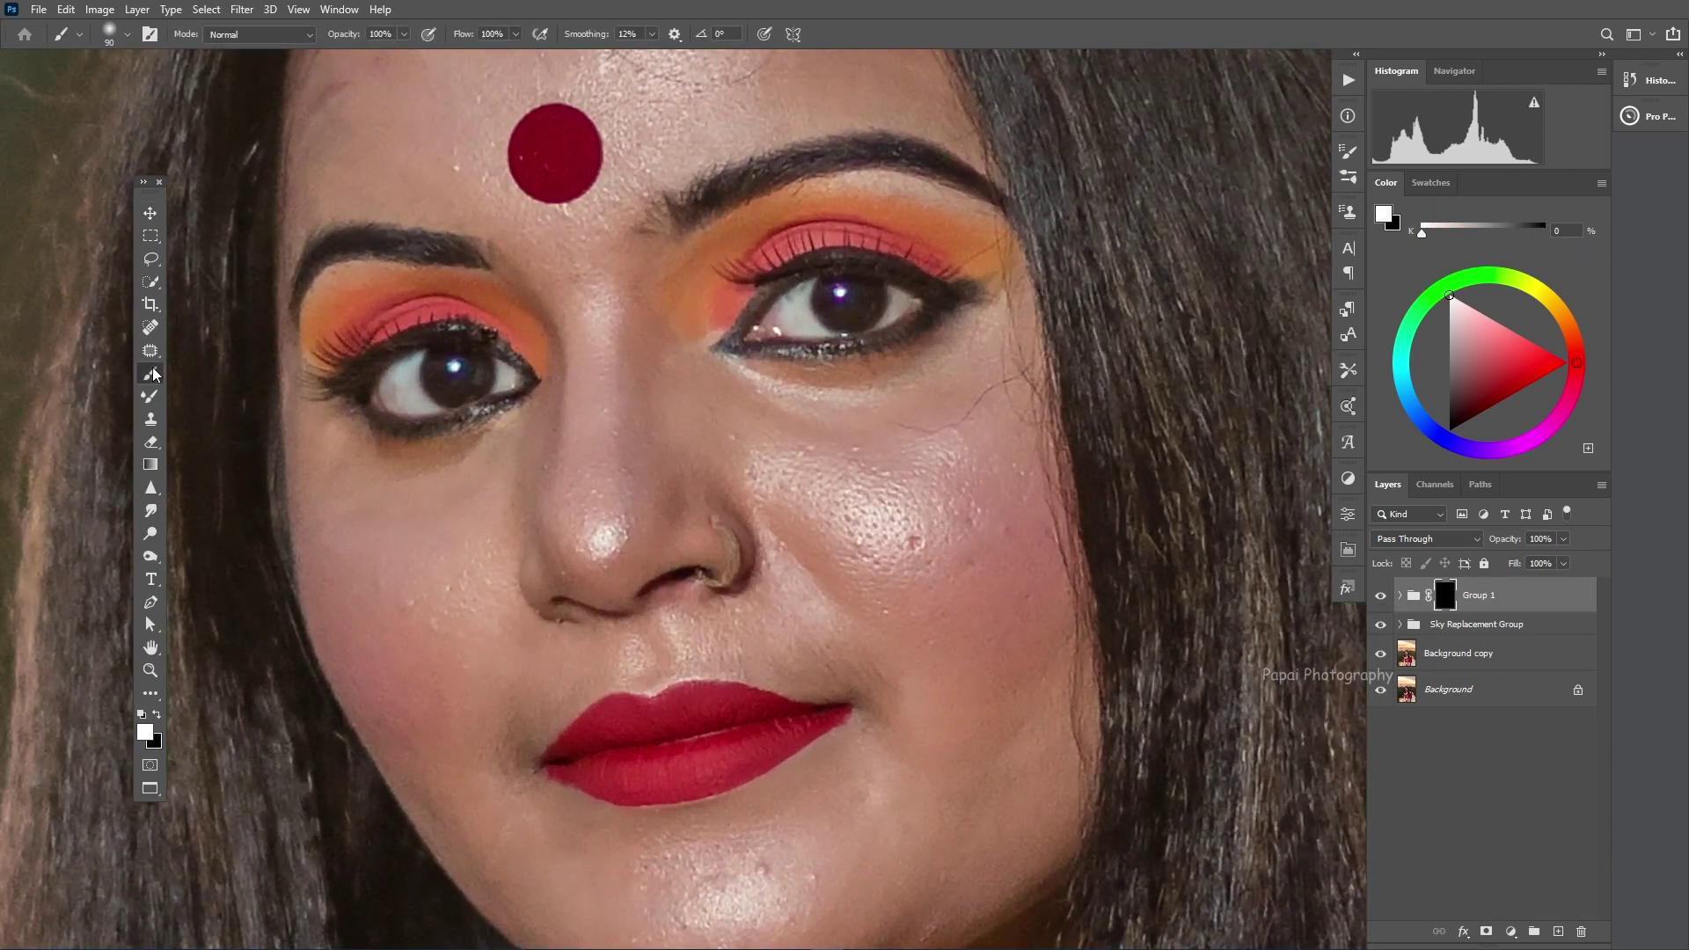
right_click(607, 275)
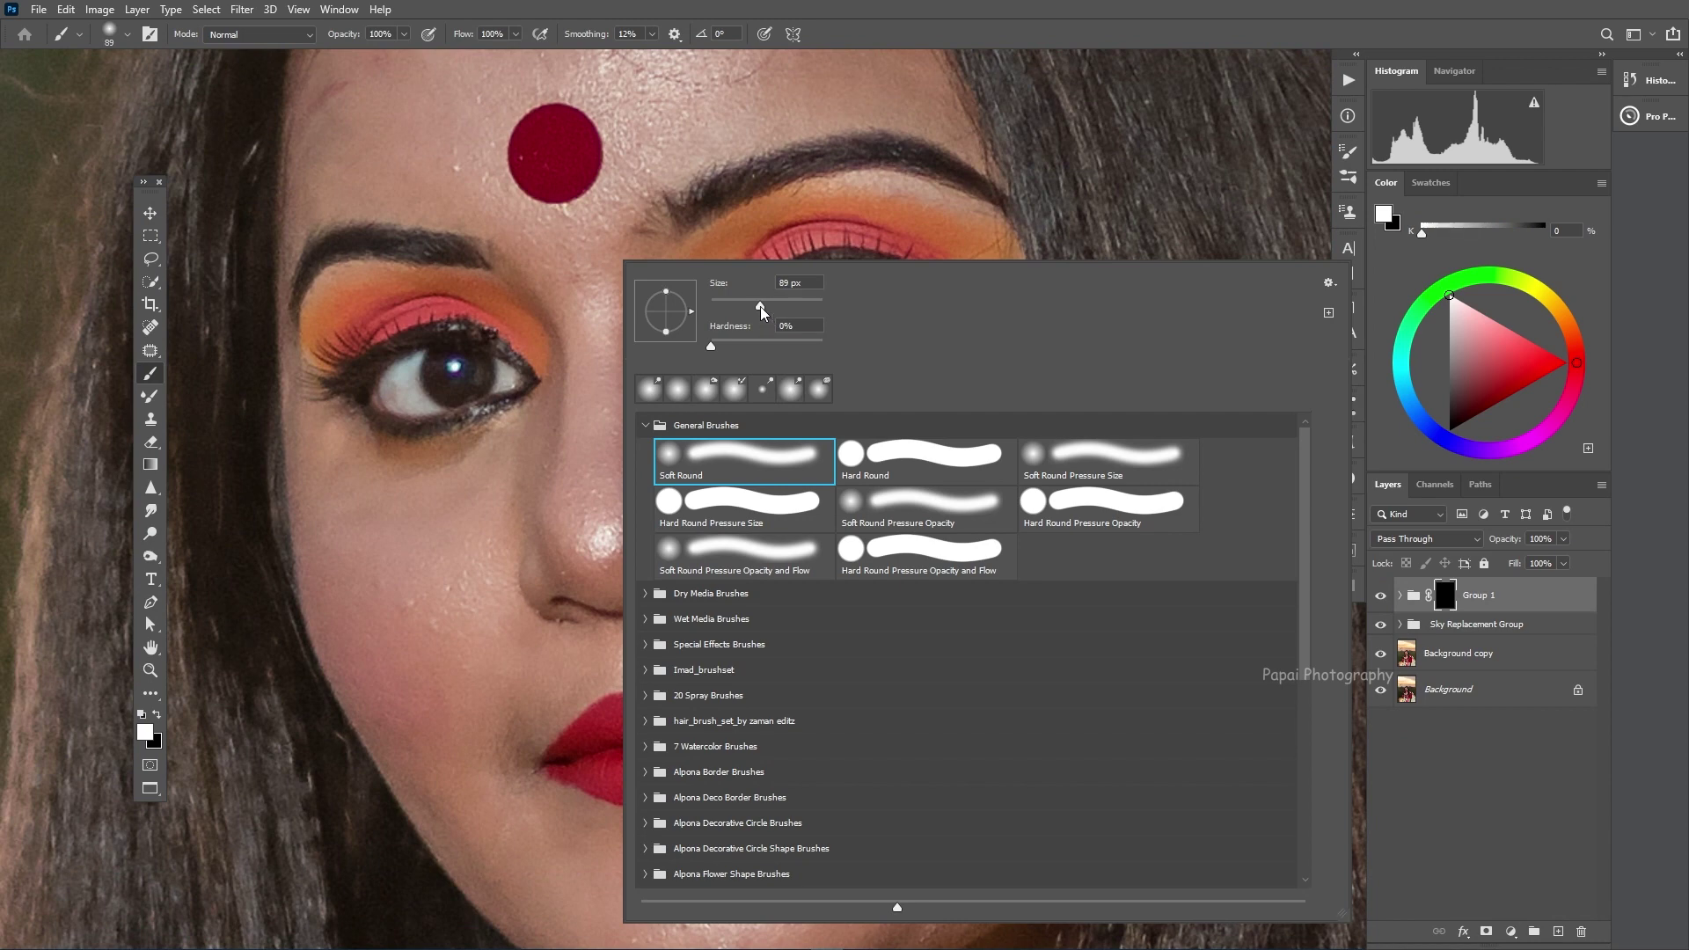
drag(760, 306, 757, 307)
click(888, 31)
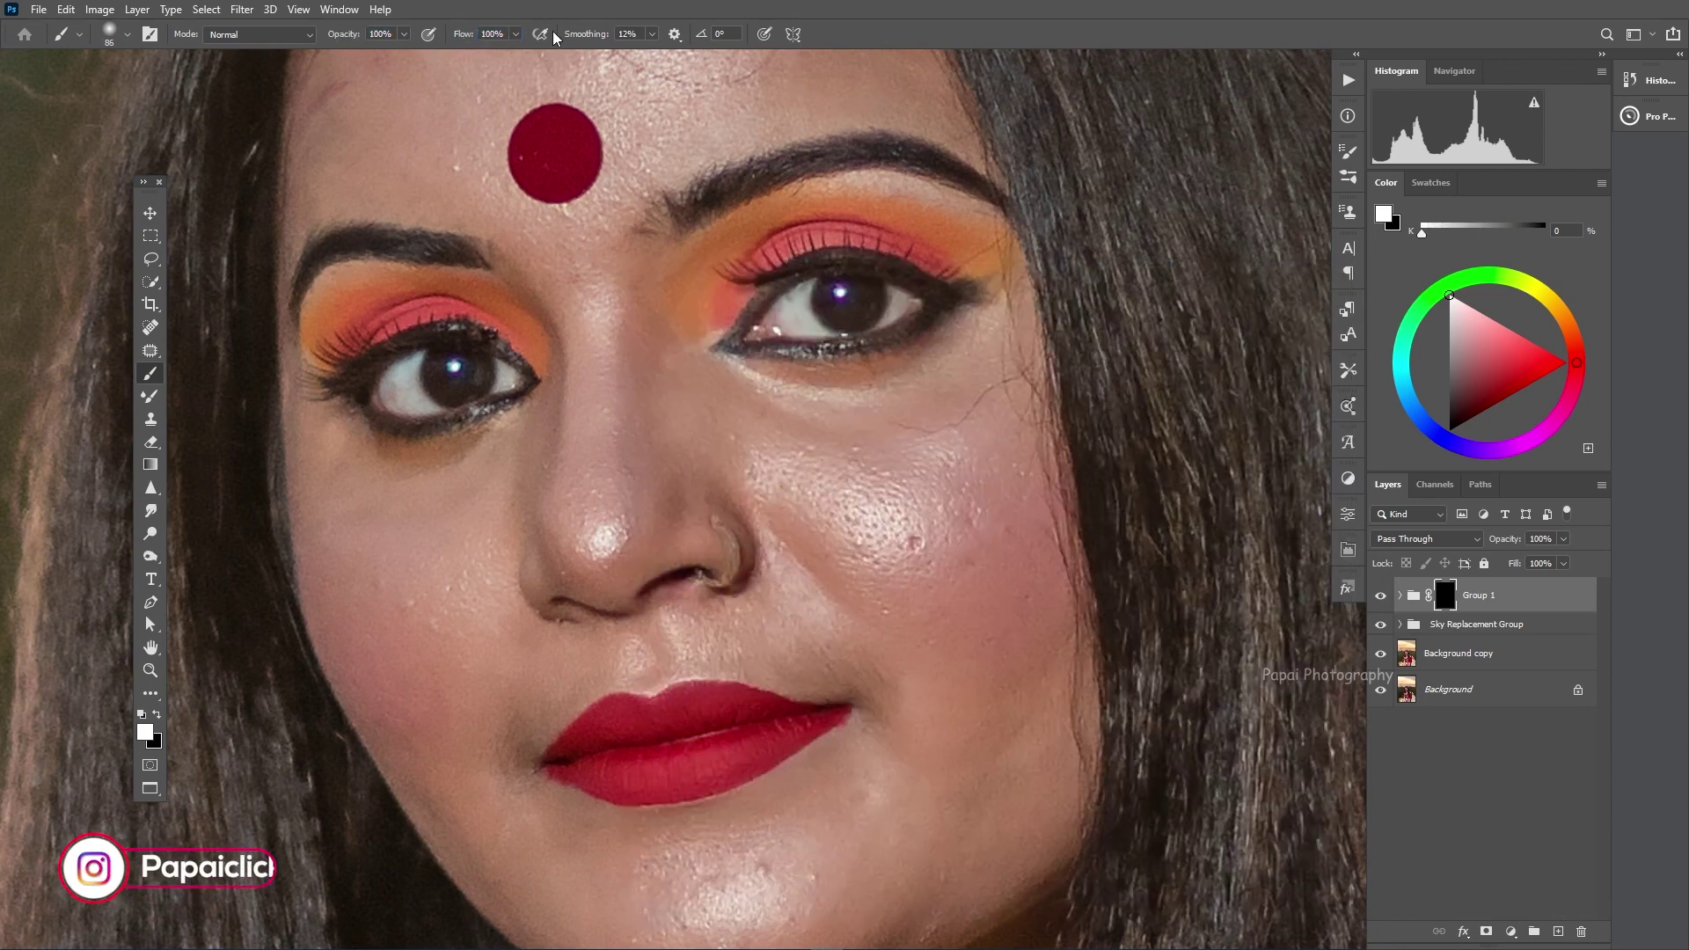
- Paint the smoothing back onto the right cheek with an 80-90 px brush
key(bracketleft)
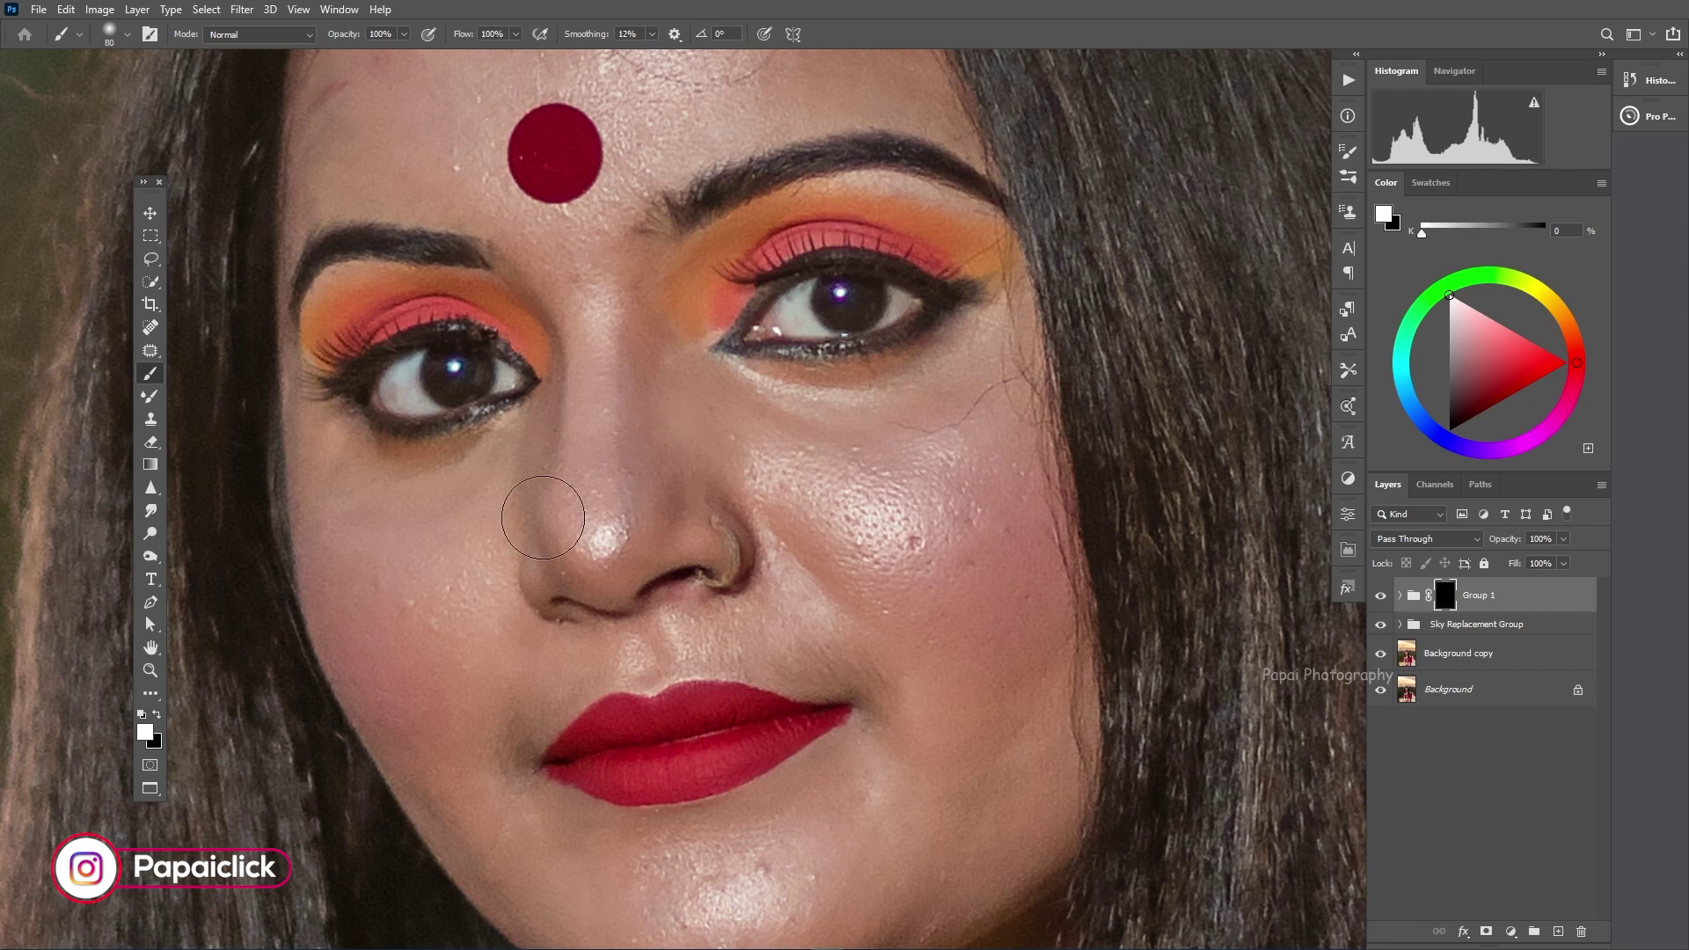
key(bracketright)
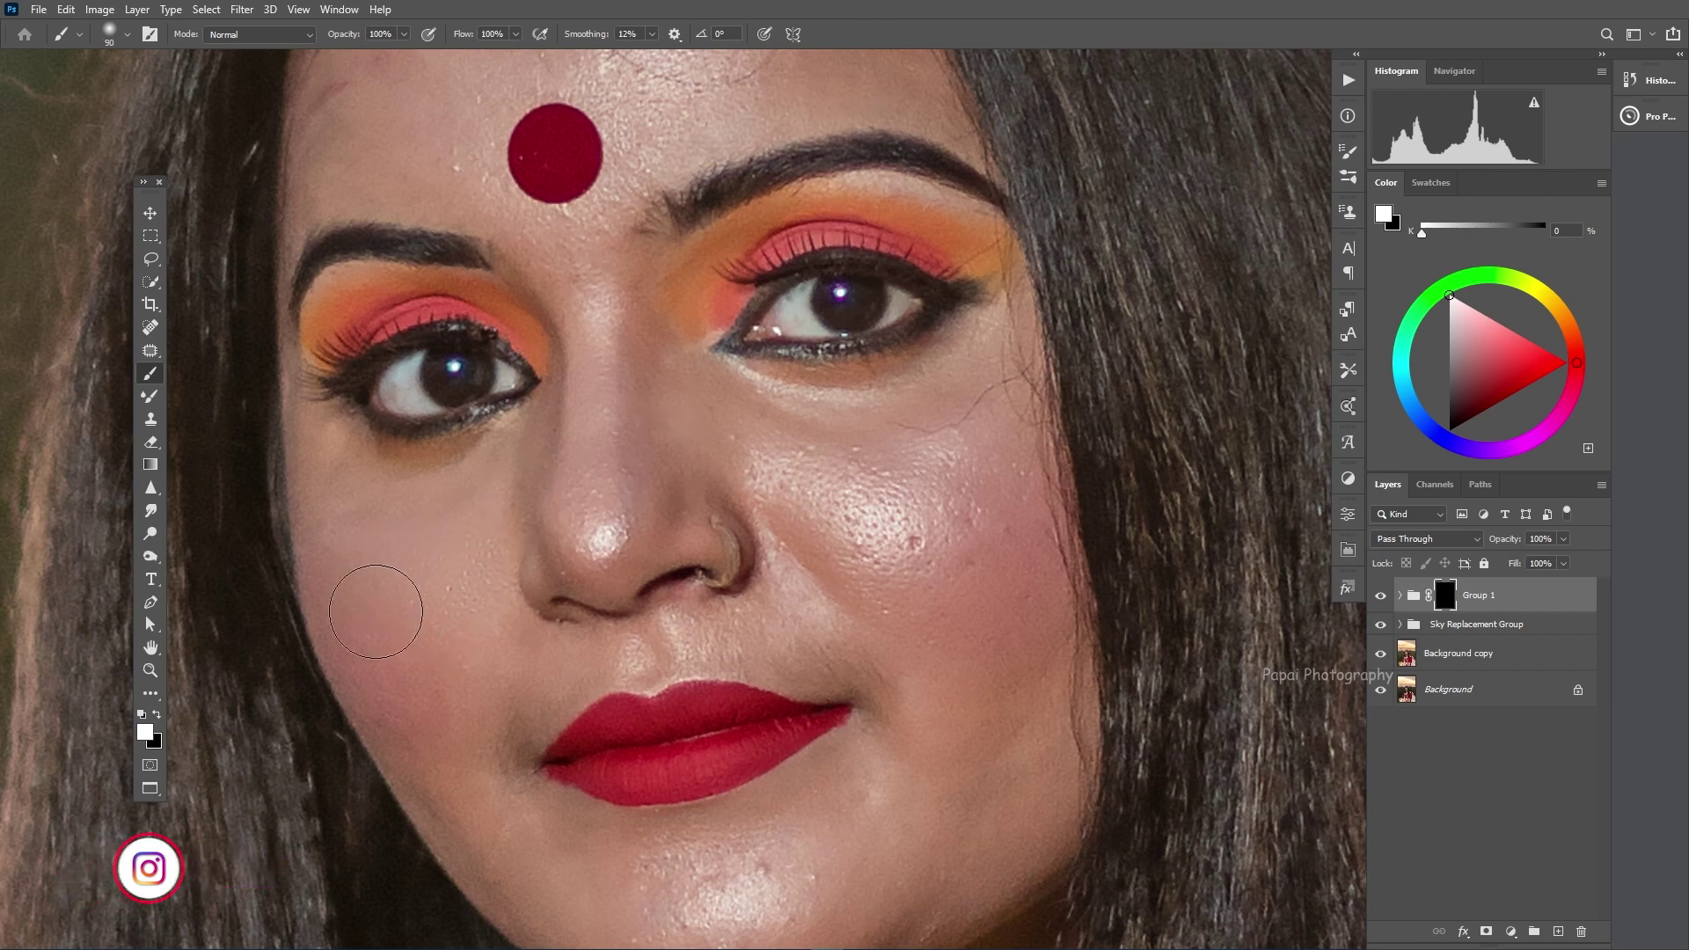
drag(946, 512, 971, 462)
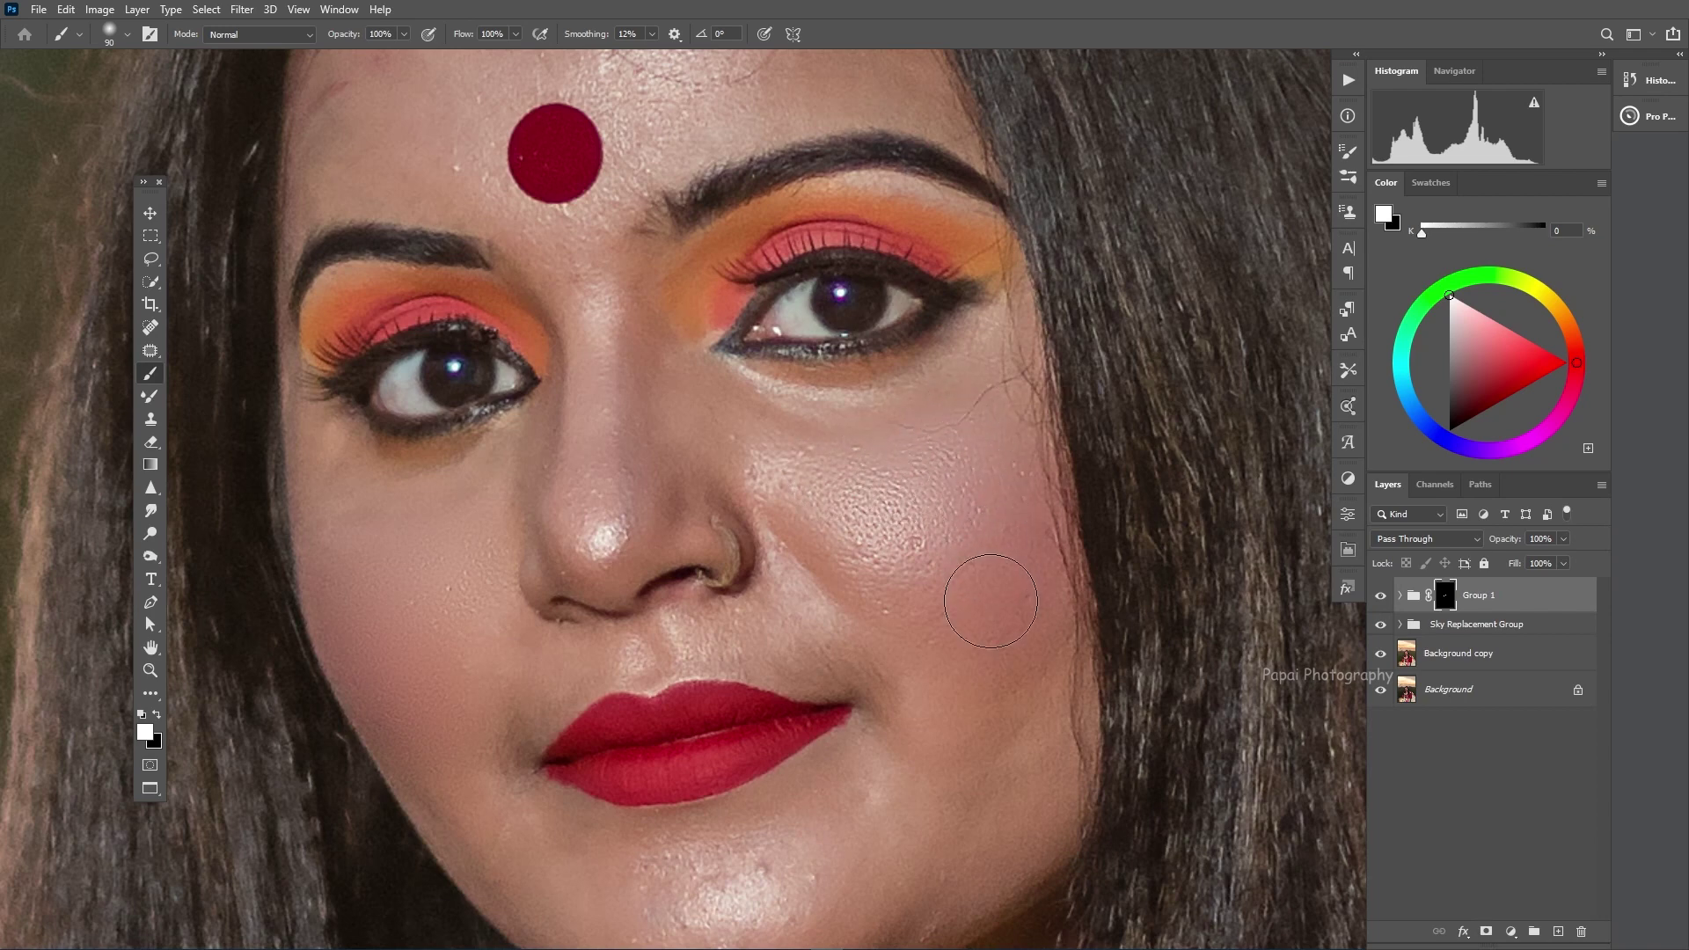
scroll(962, 641, down, 2)
scroll(961, 641, down, 1)
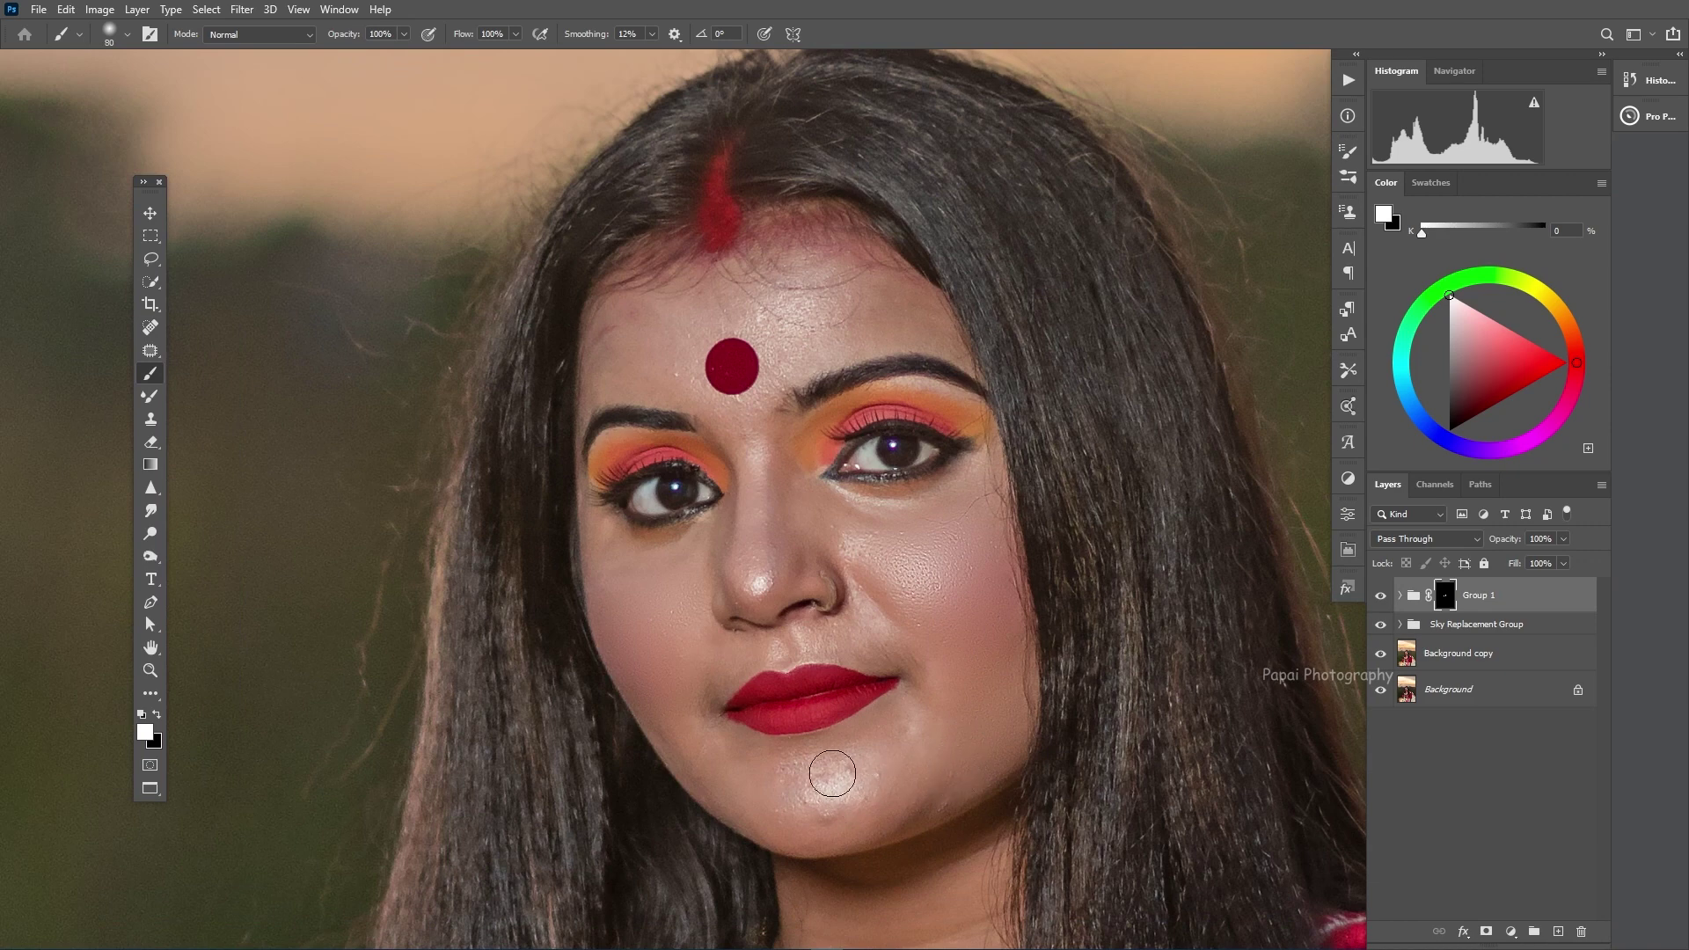
- Resize the brush between 45 and 80 px and smooth the bright patches on the chin
key(bracketleft)
key(bracketleft)
scroll(573, 313, up, 2)
scroll(614, 329, up, 1)
key(bracketright)
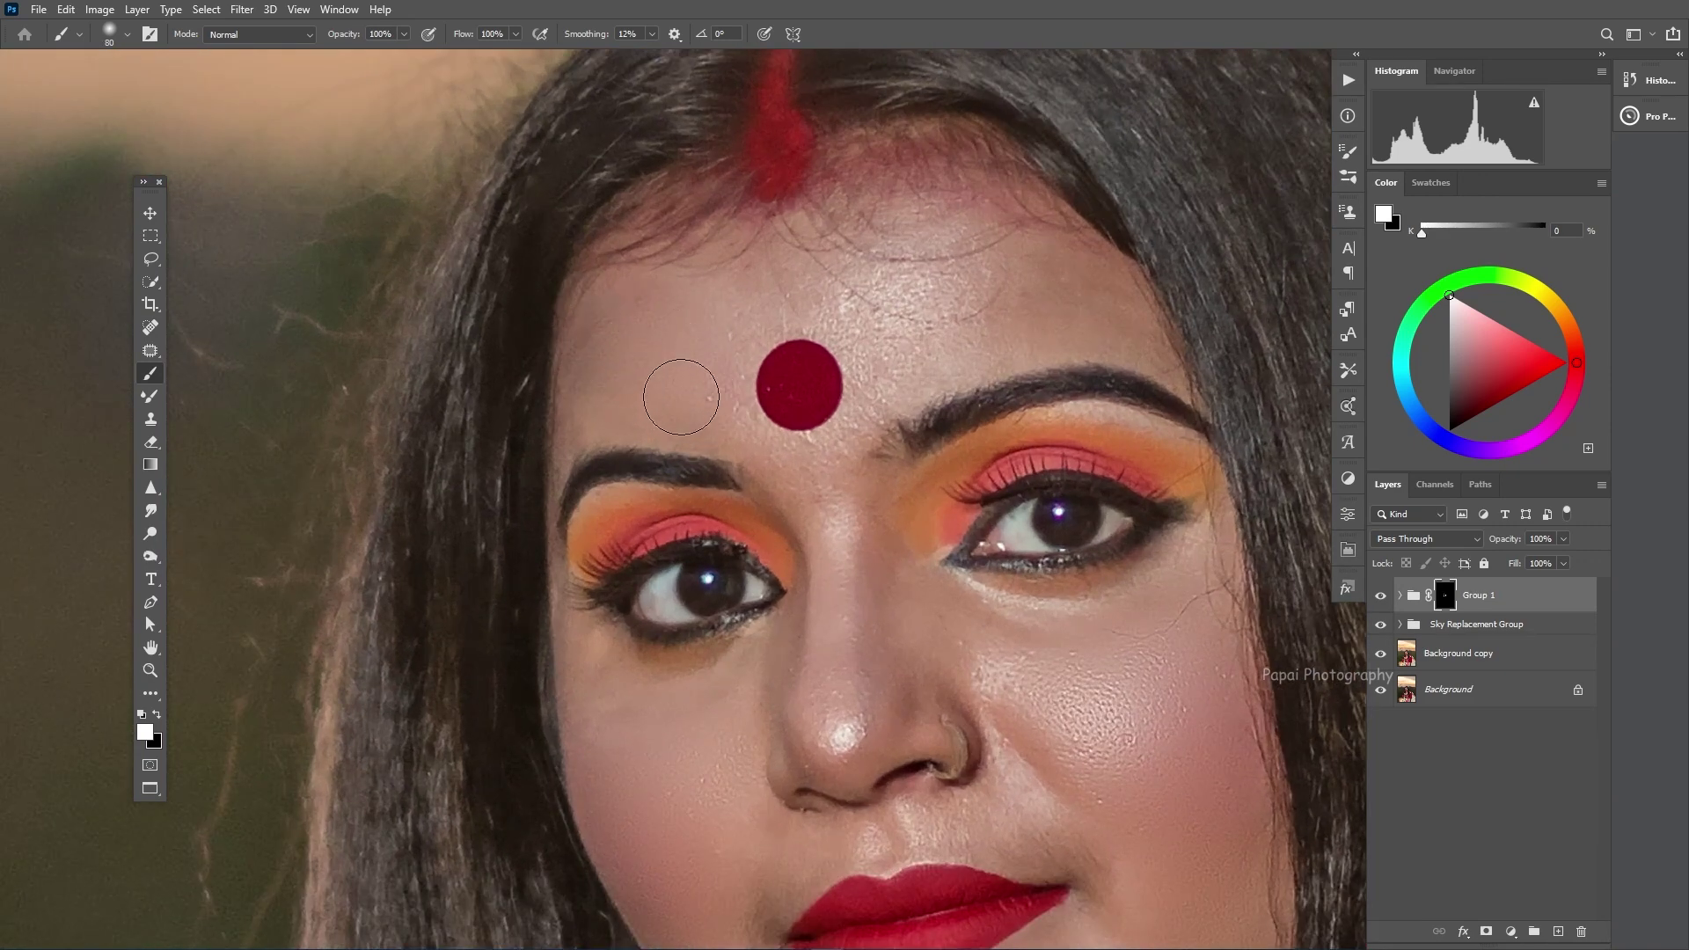
key(bracketleft)
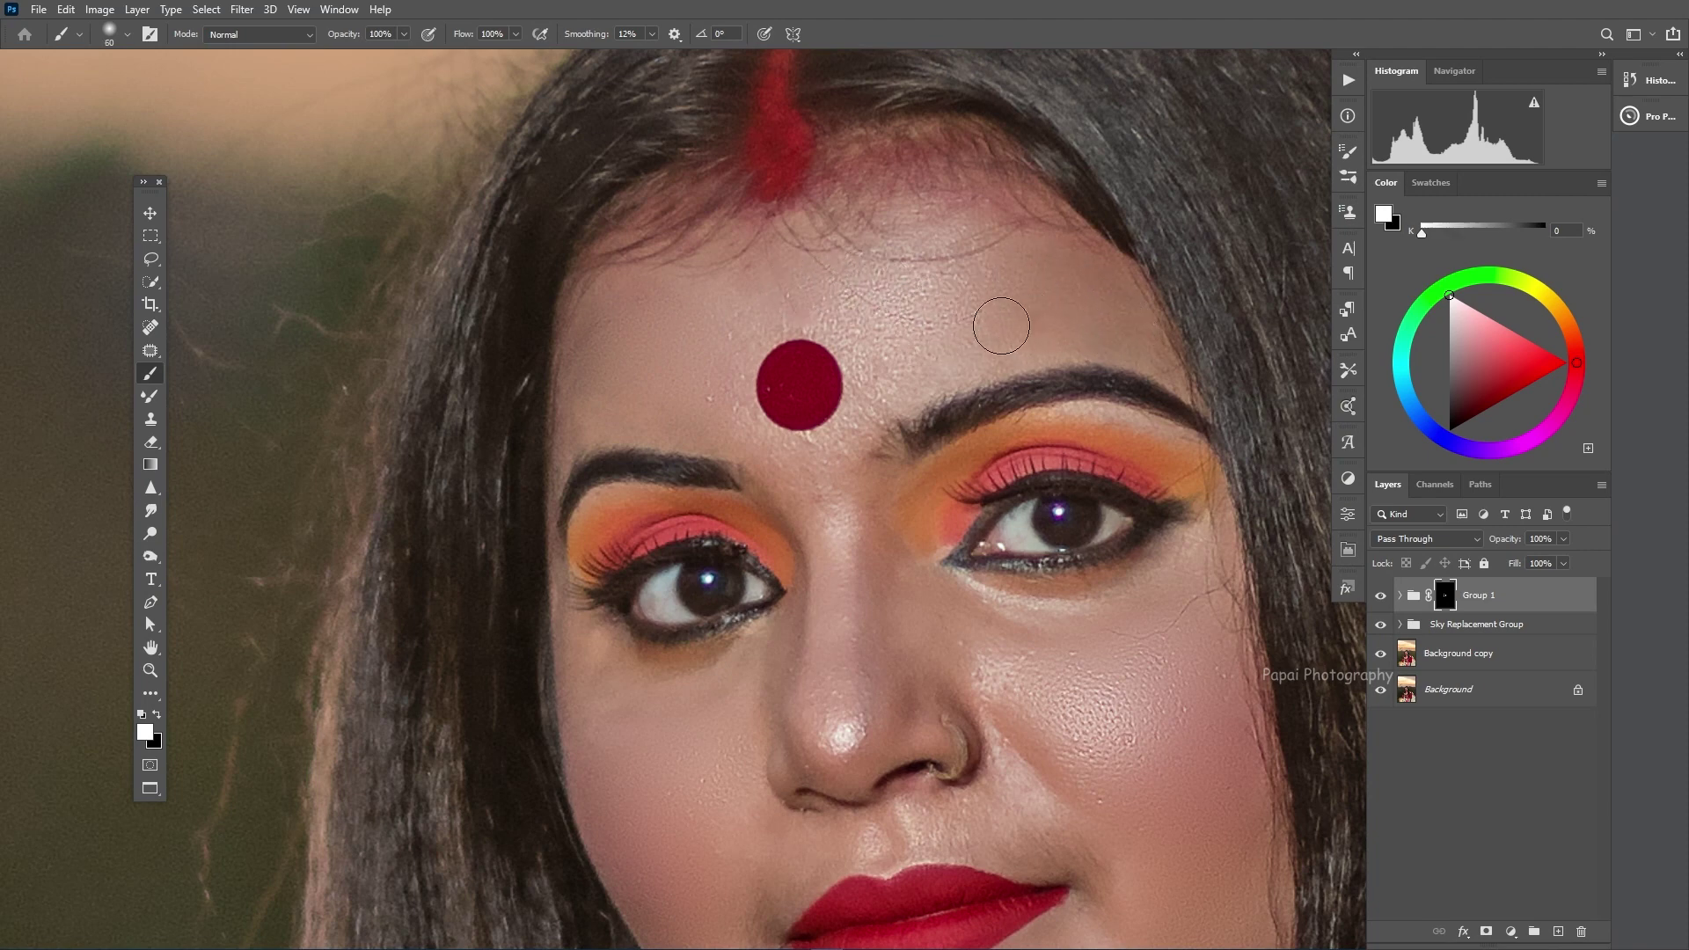
key(bracketleft)
key(bracketleft)
key(bracketleft)
key(bracketright)
key(bracketright)
scroll(1052, 638, down, 5)
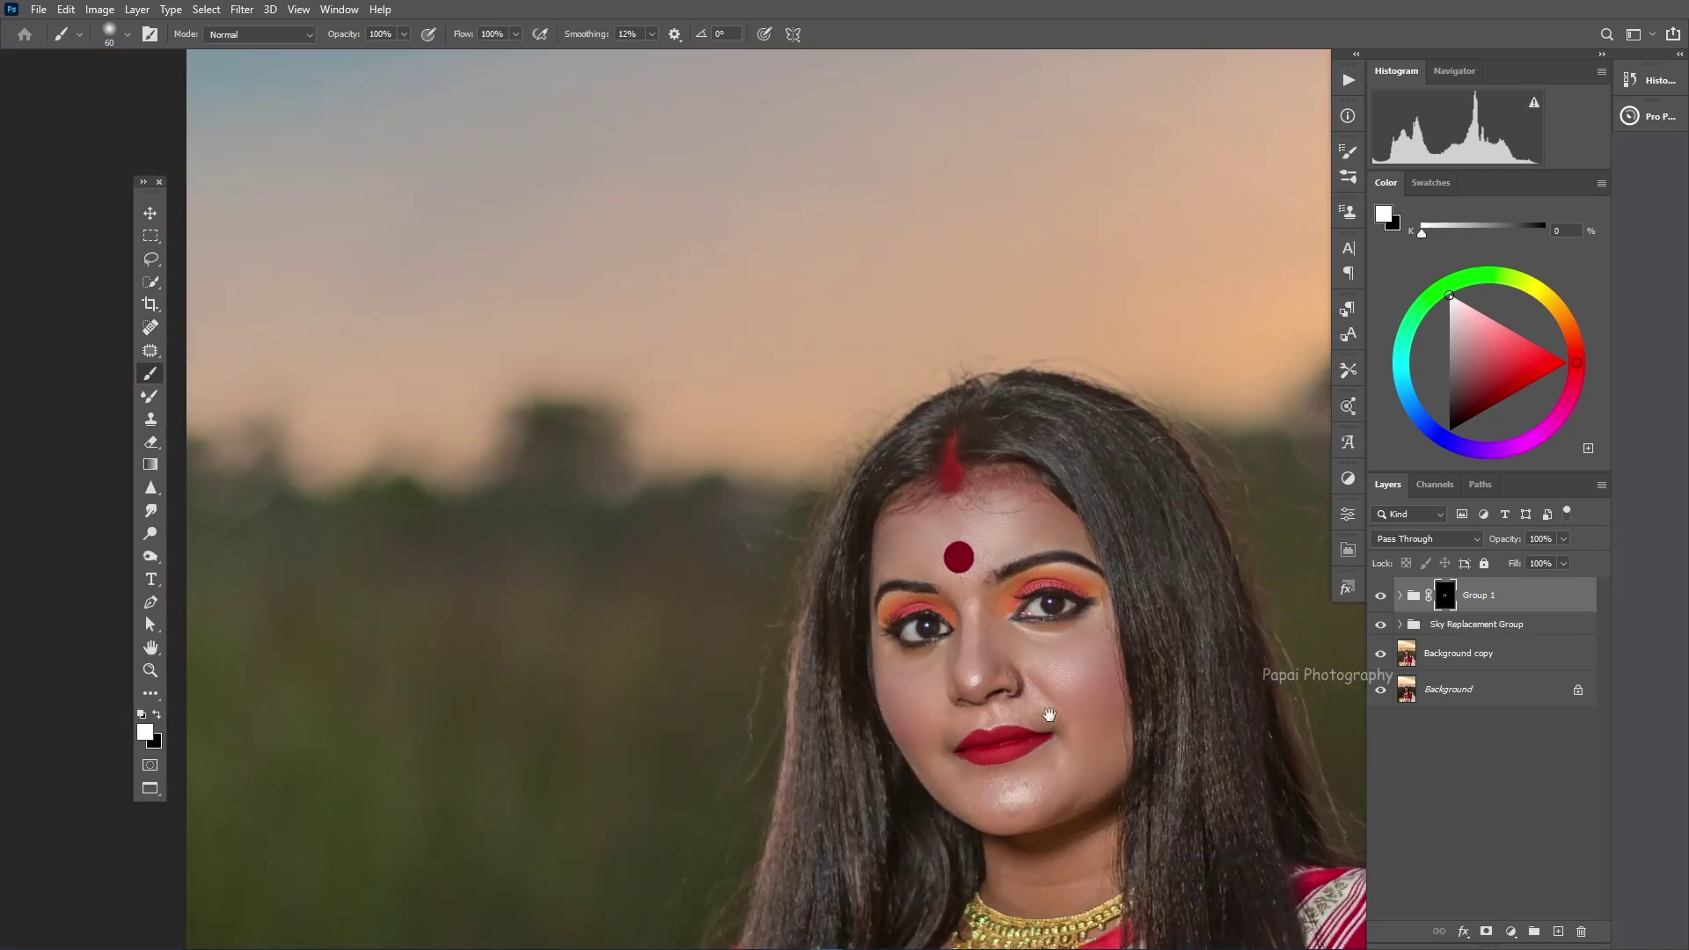
scroll(950, 642, up, 2)
scroll(942, 640, up, 2)
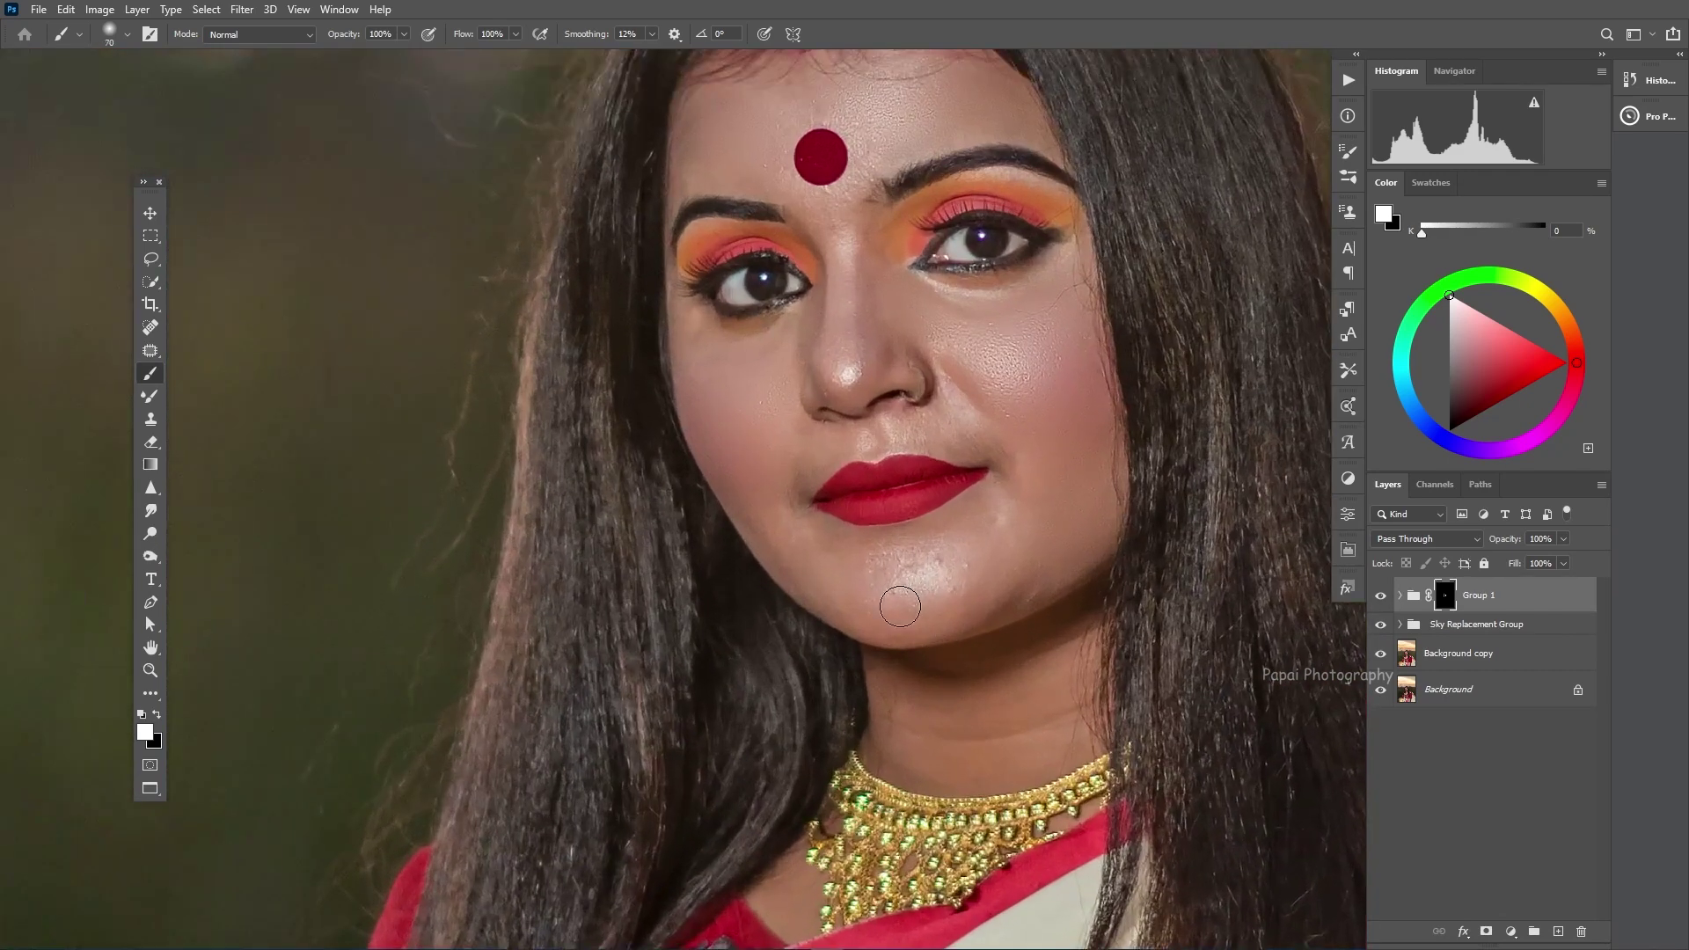
drag(905, 592, 955, 559)
- Move down to the arms and hands, resizing the mask brush between 45 and 125 px
key(bracketright)
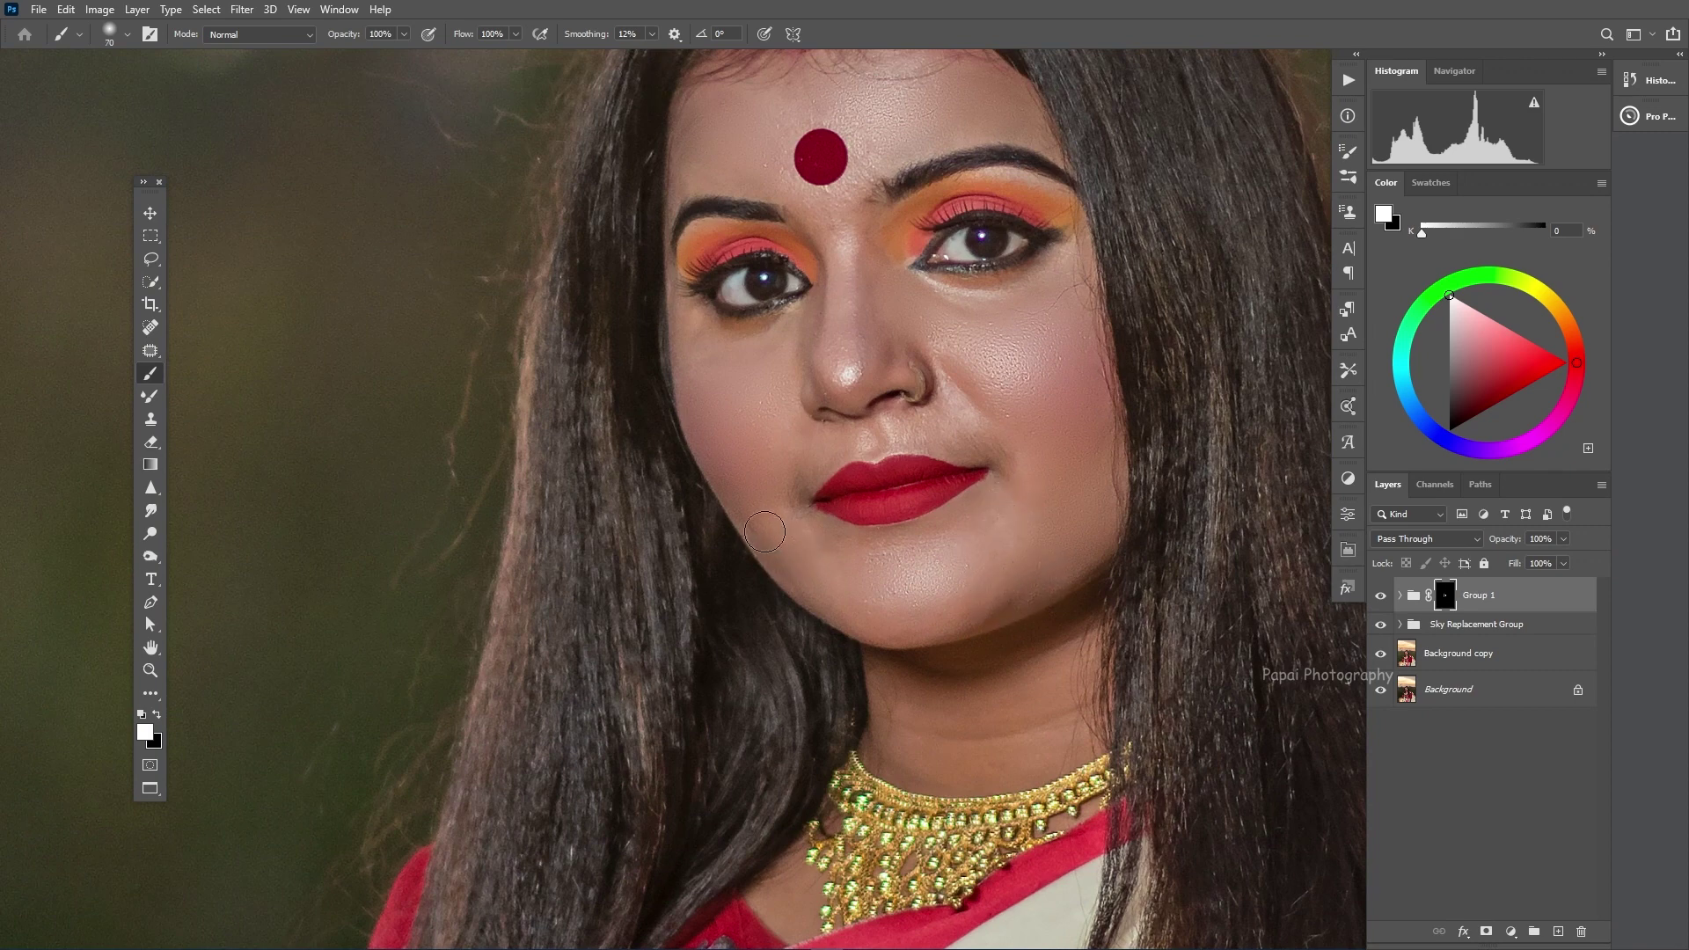
scroll(895, 592, down, 1)
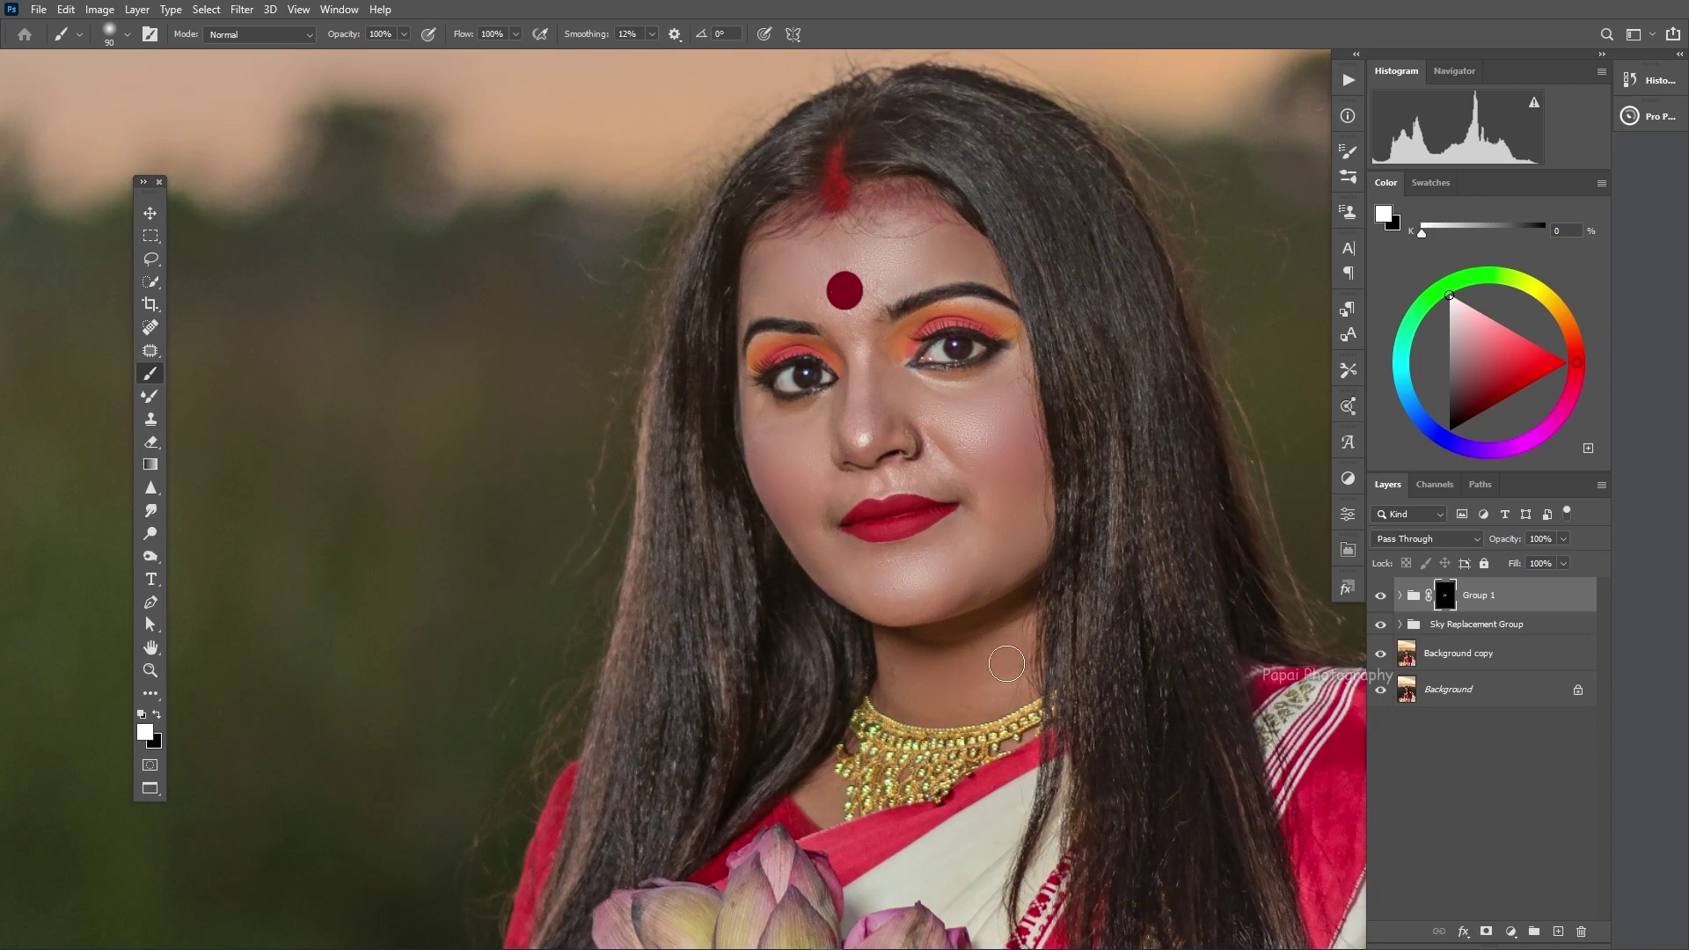
scroll(858, 225, up, 1)
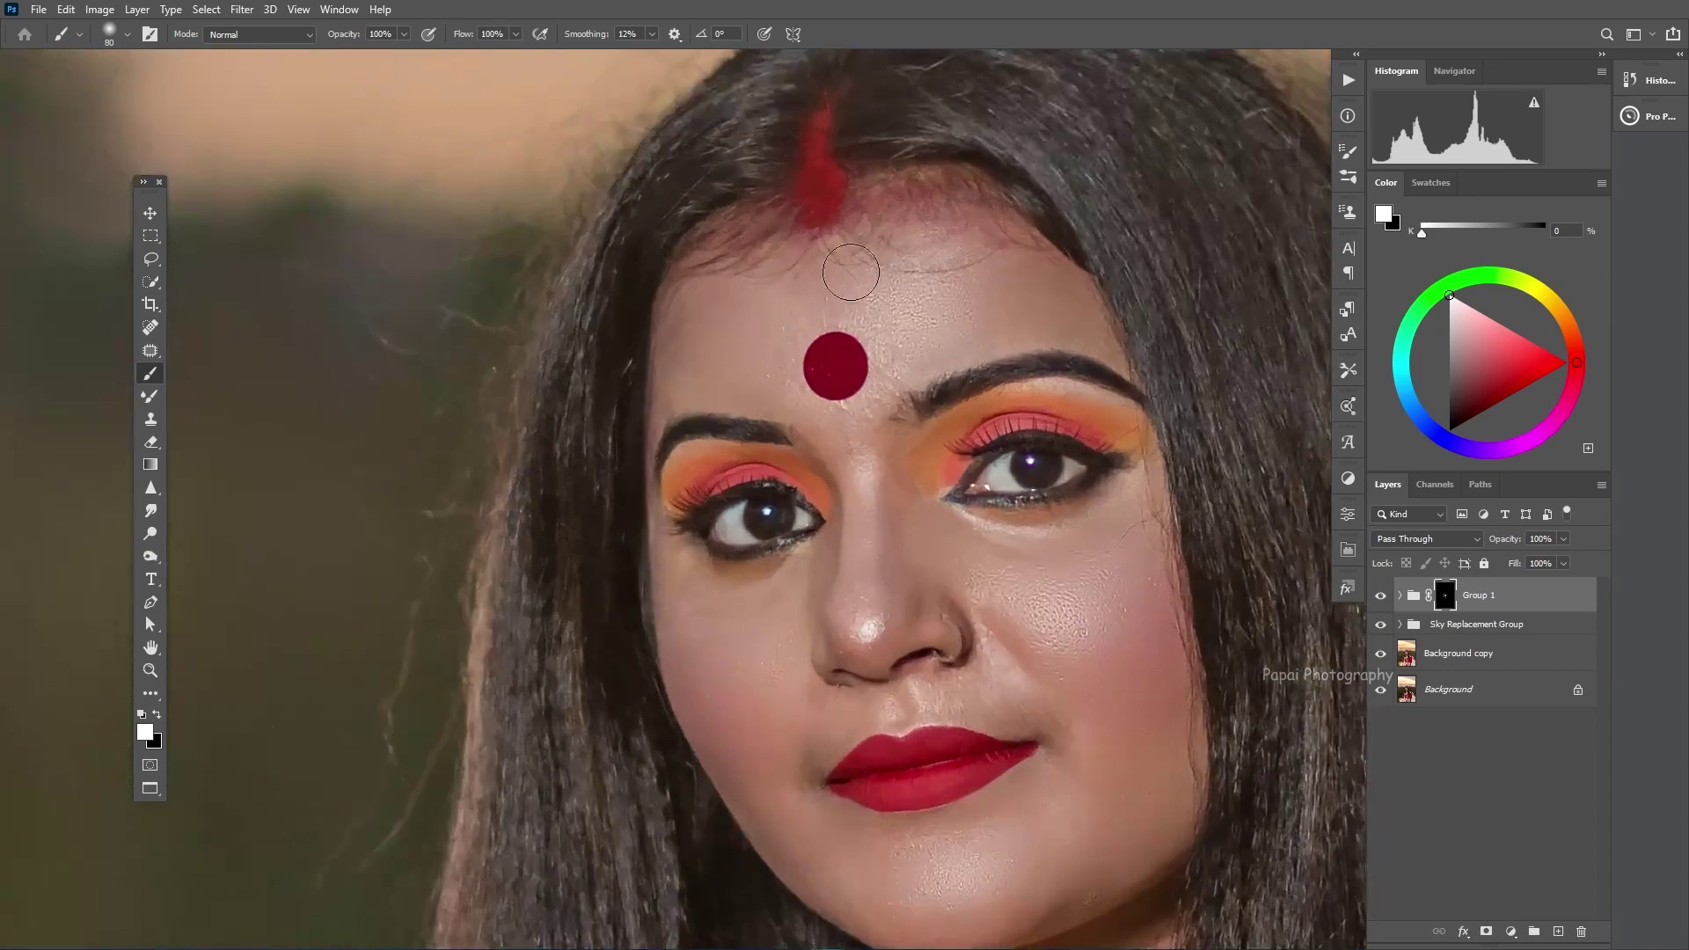
key(bracketleft)
key(bracketleft)
key(bracketleft)
scroll(827, 625, down, 1)
key(bracketright)
scroll(816, 683, down, 2)
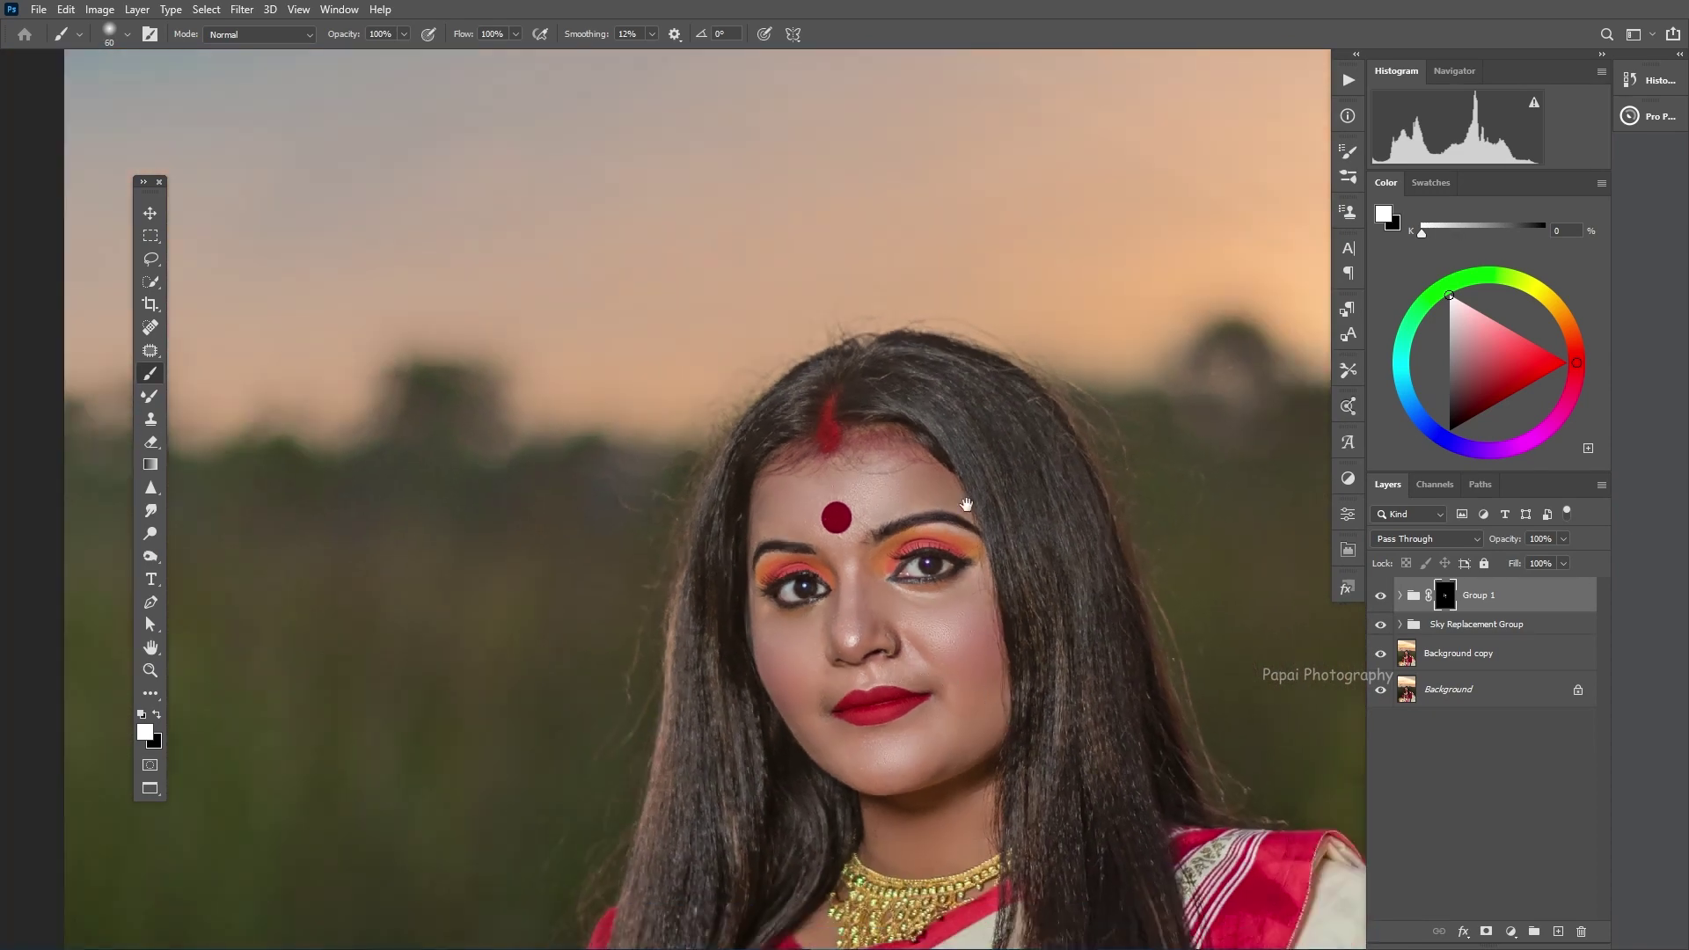
scroll(966, 505, down, 8)
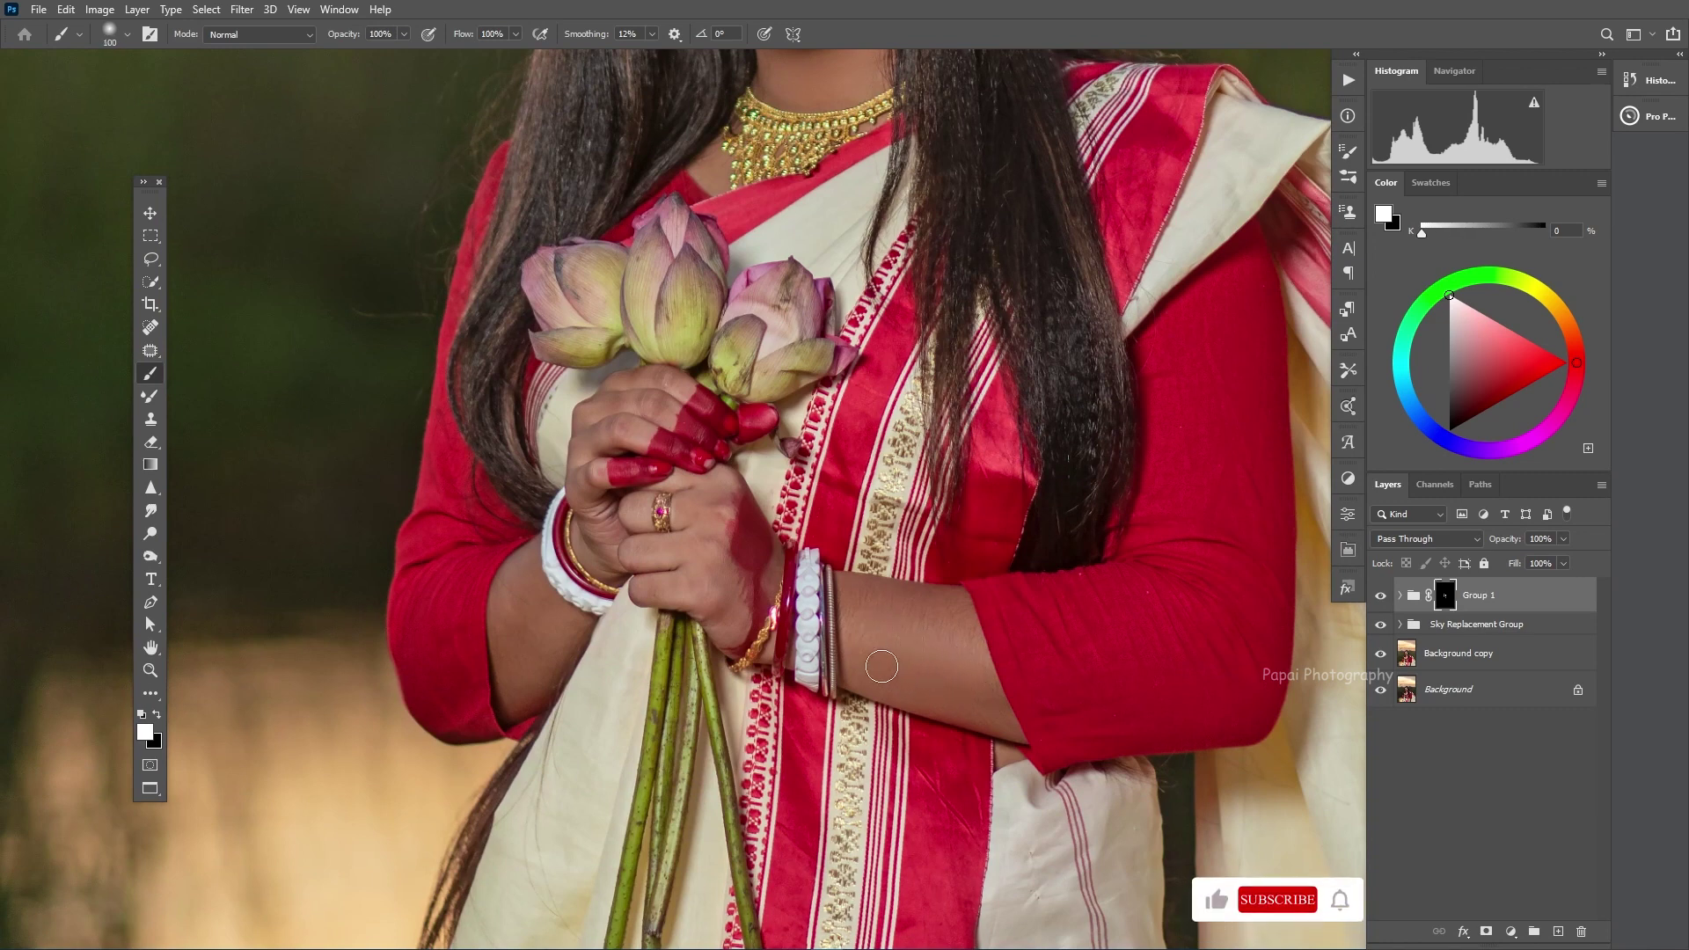
key(bracketright)
key(bracketleft)
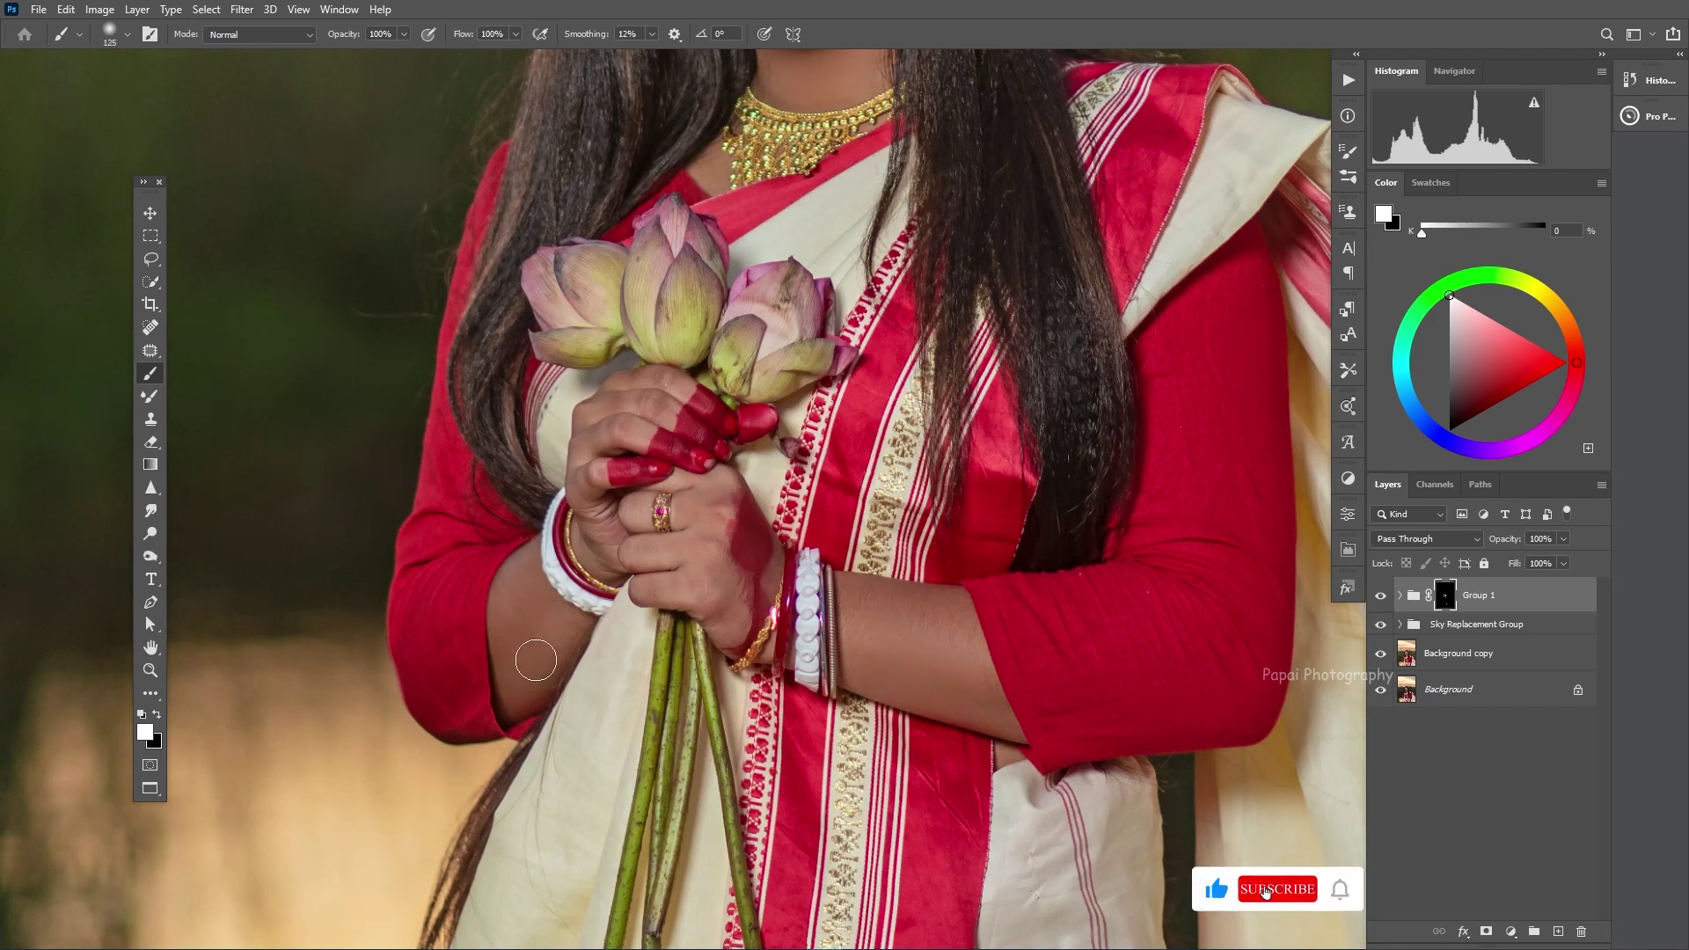
key(bracketleft)
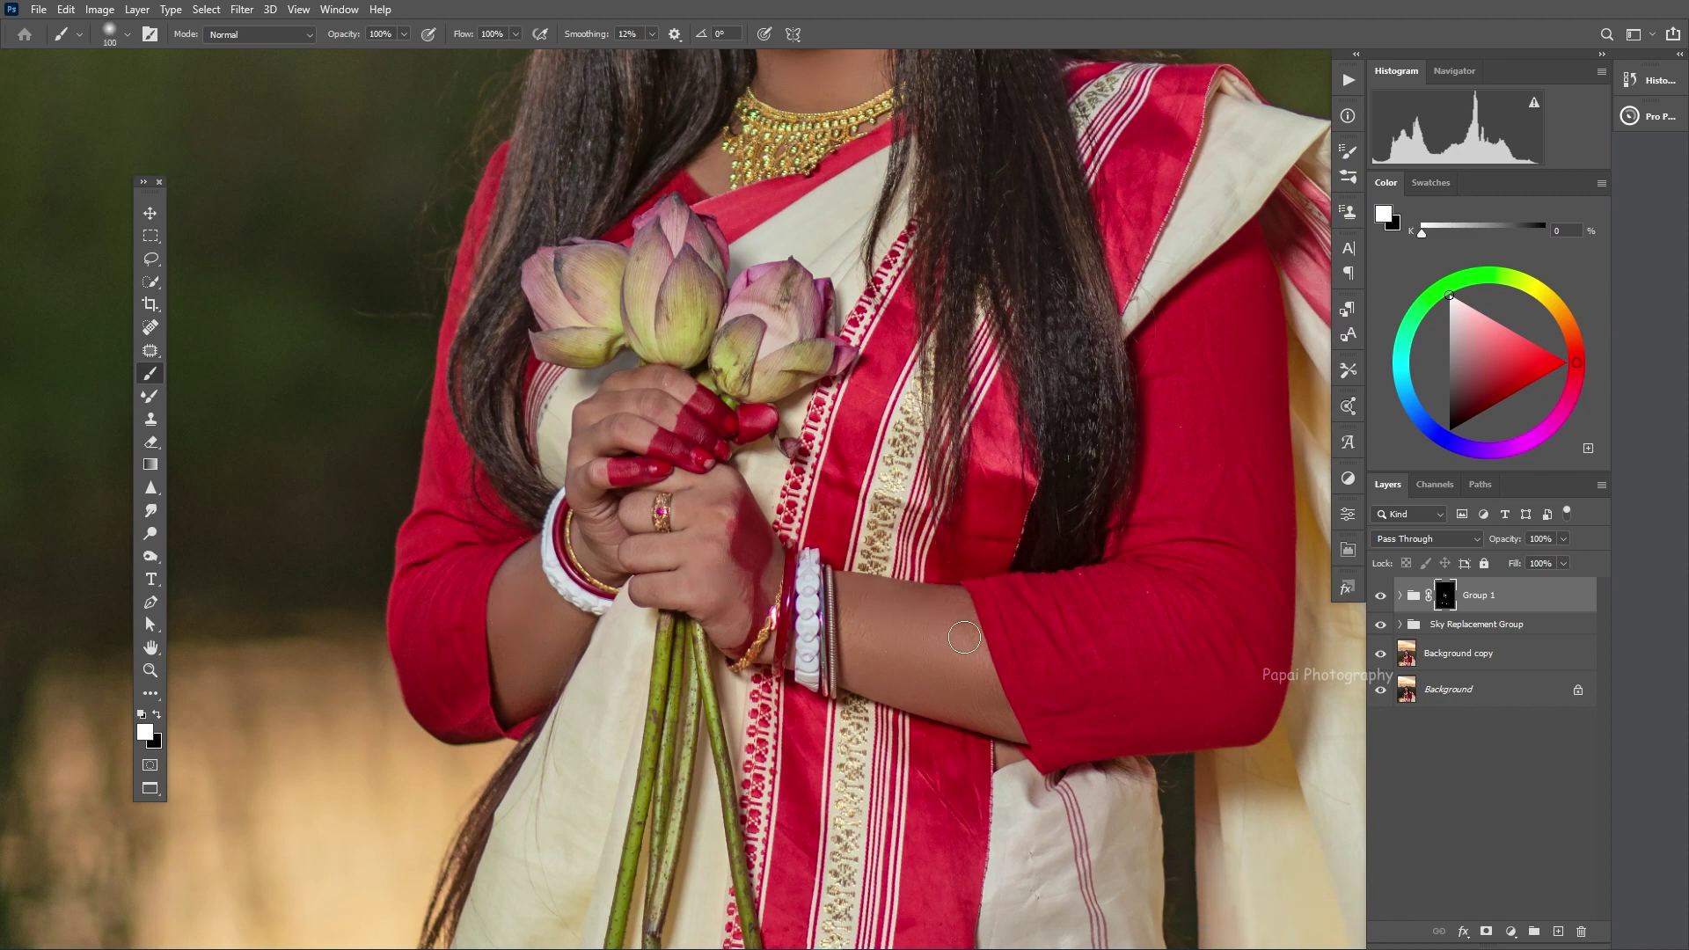
scroll(967, 641, down, 2)
scroll(971, 674, down, 3)
scroll(870, 369, up, 2)
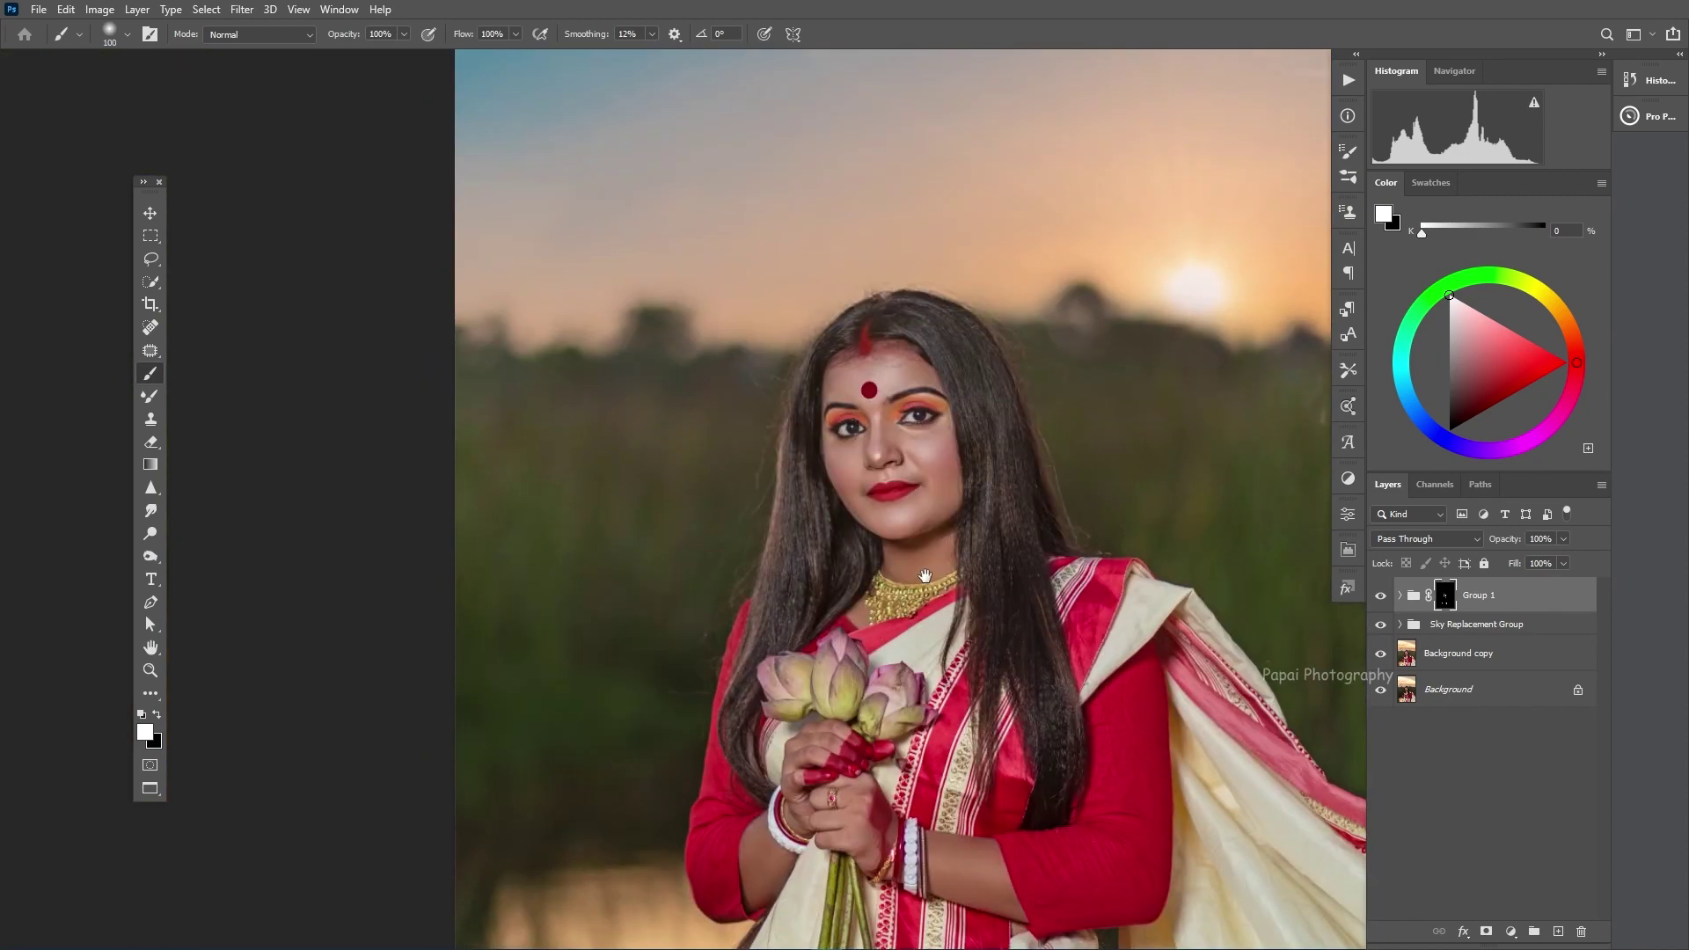
scroll(870, 369, up, 2)
scroll(871, 369, up, 2)
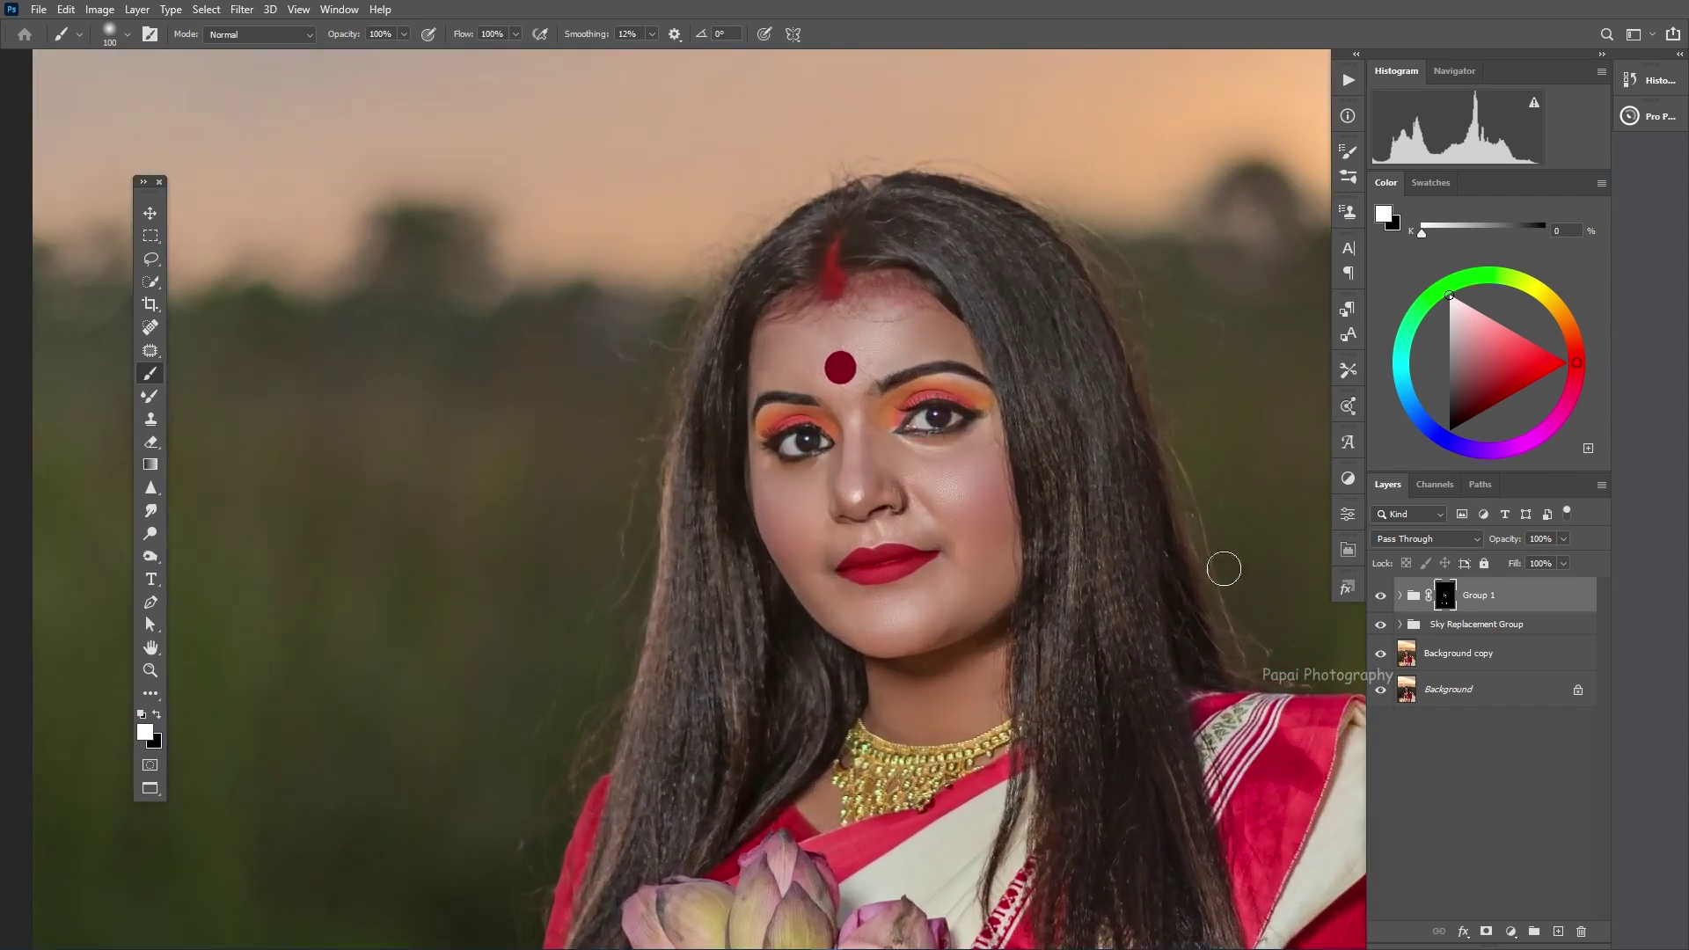
- Compare the photo with Group 1 hidden and shown, then stamp visible layers into Layer 2
click(1381, 595)
scroll(1279, 578, up, 1)
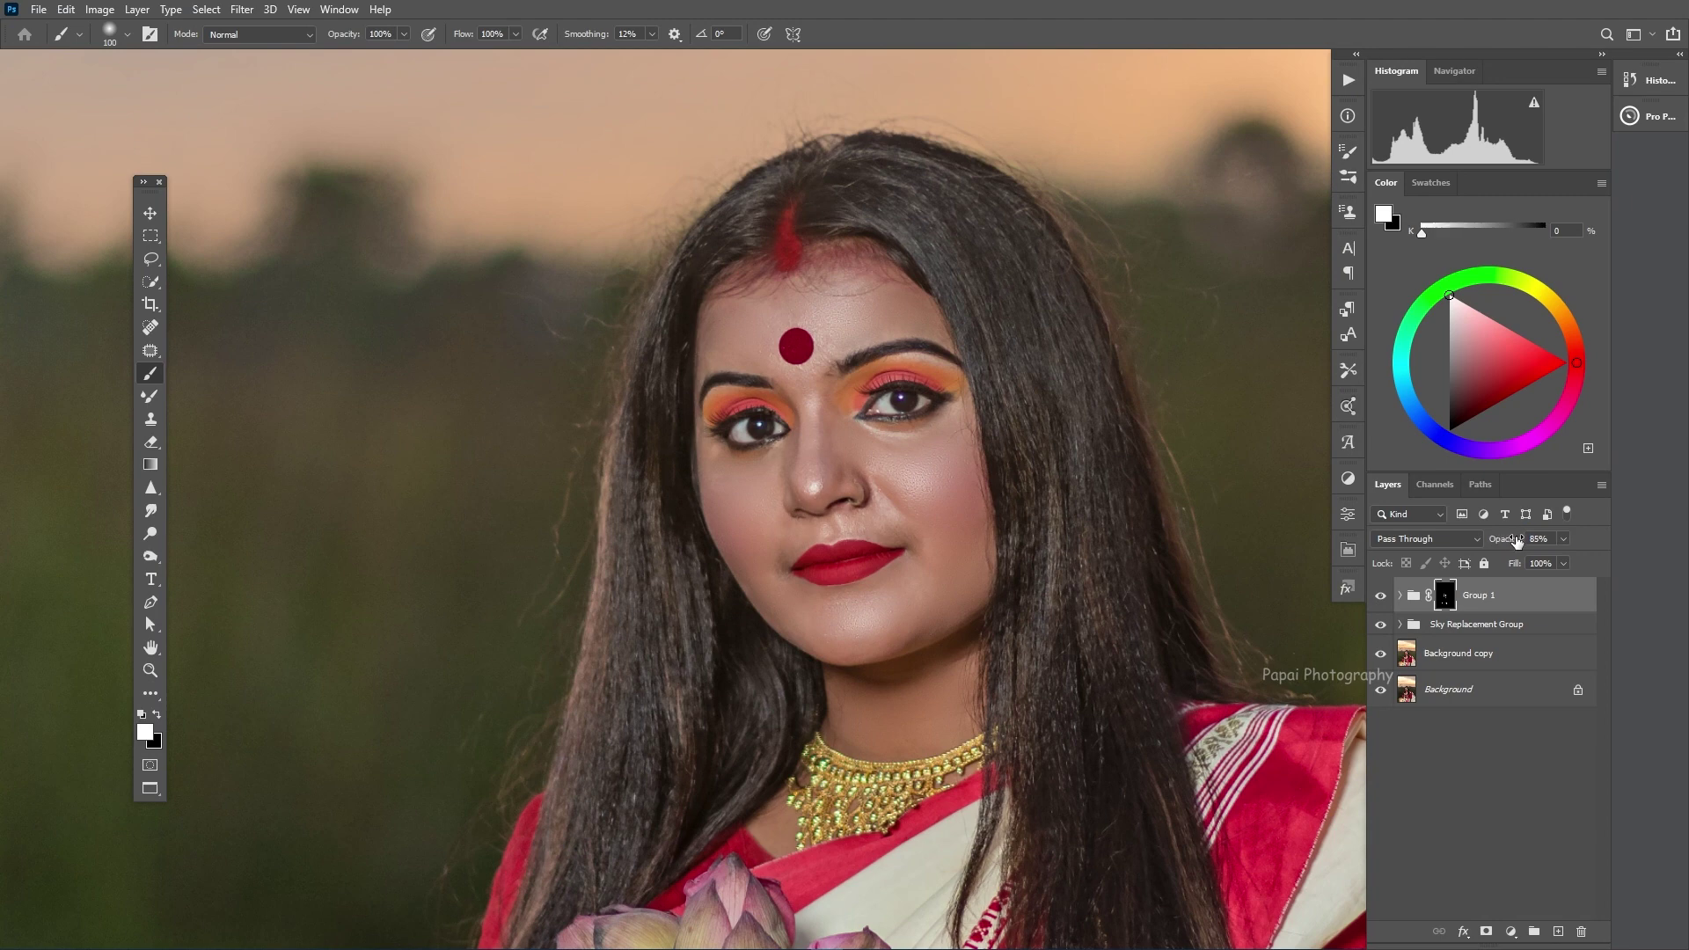
click(1381, 595)
scroll(1290, 585, down, 1)
drag(1158, 528, 1030, 507)
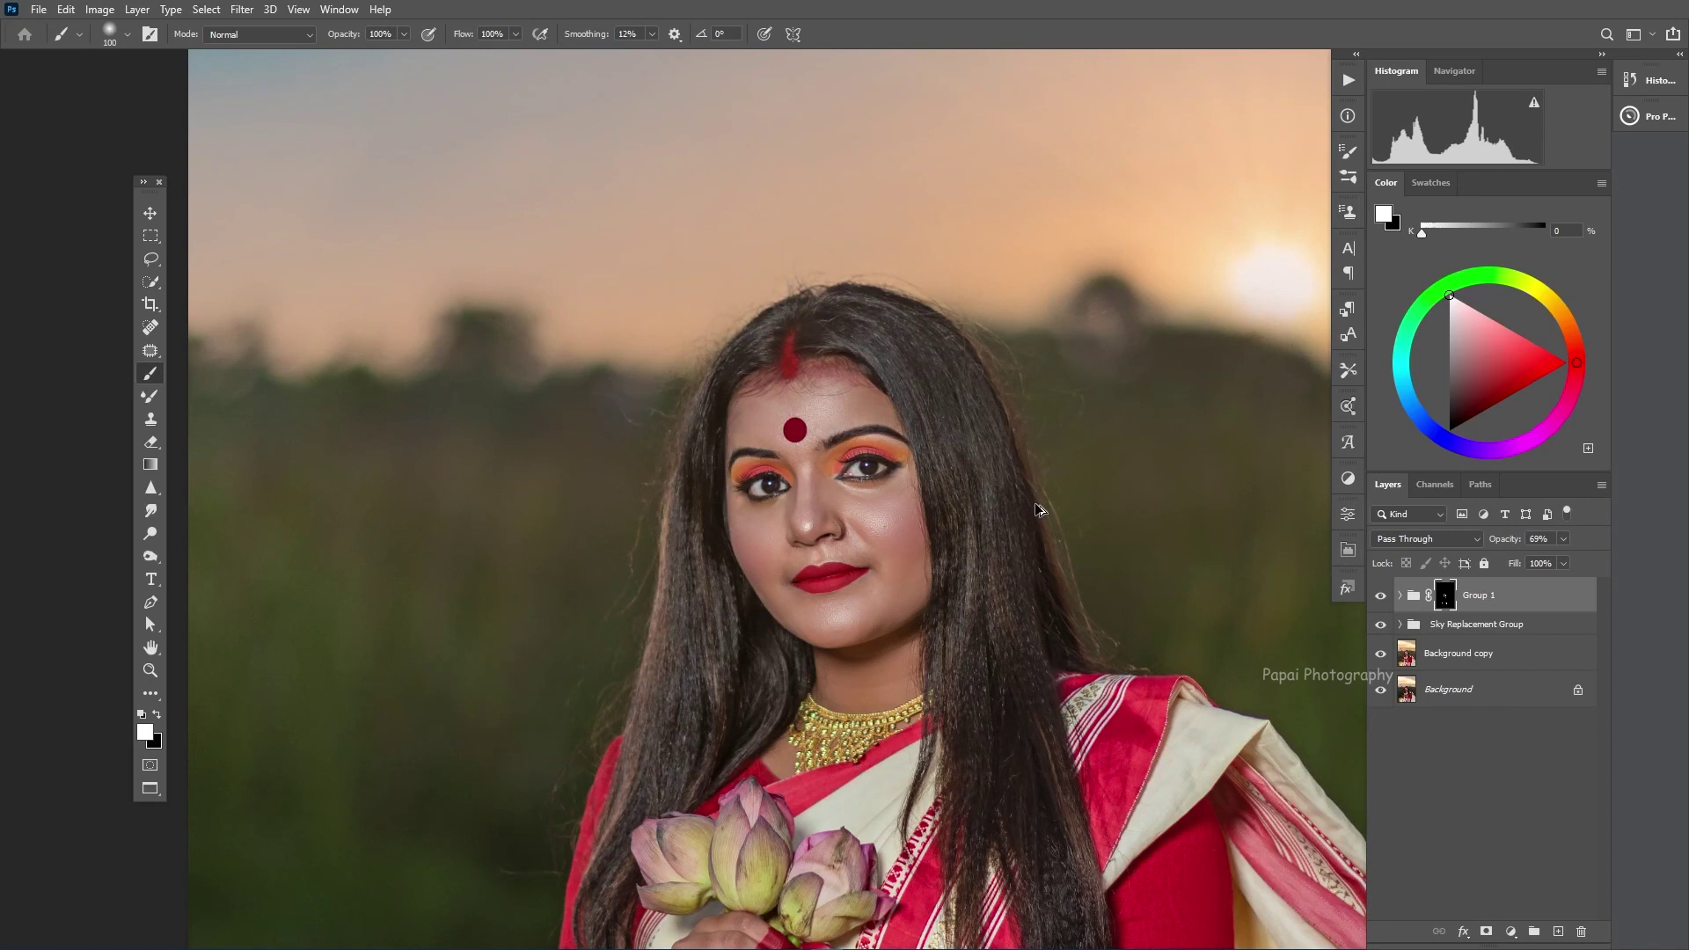
key(ctrl+shift+alt+e)
- Apply the SkinFiner filter to Layer 2 and duplicate it as Layer 2 copy
click(241, 9)
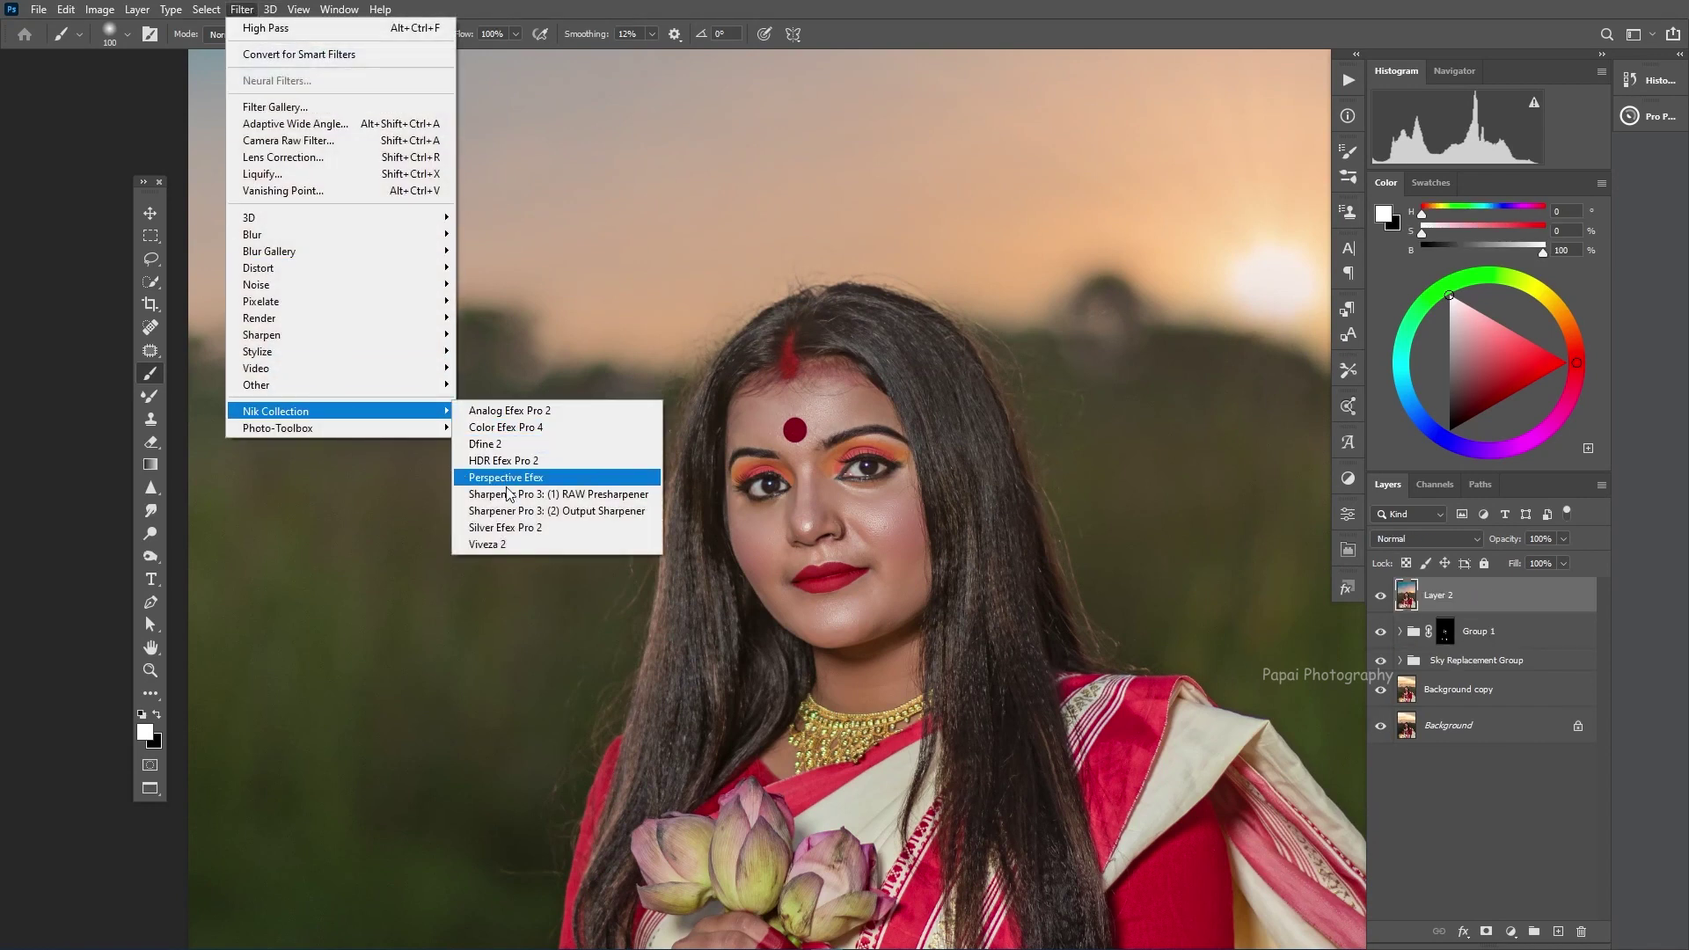
mouse_move(277, 428)
click(480, 427)
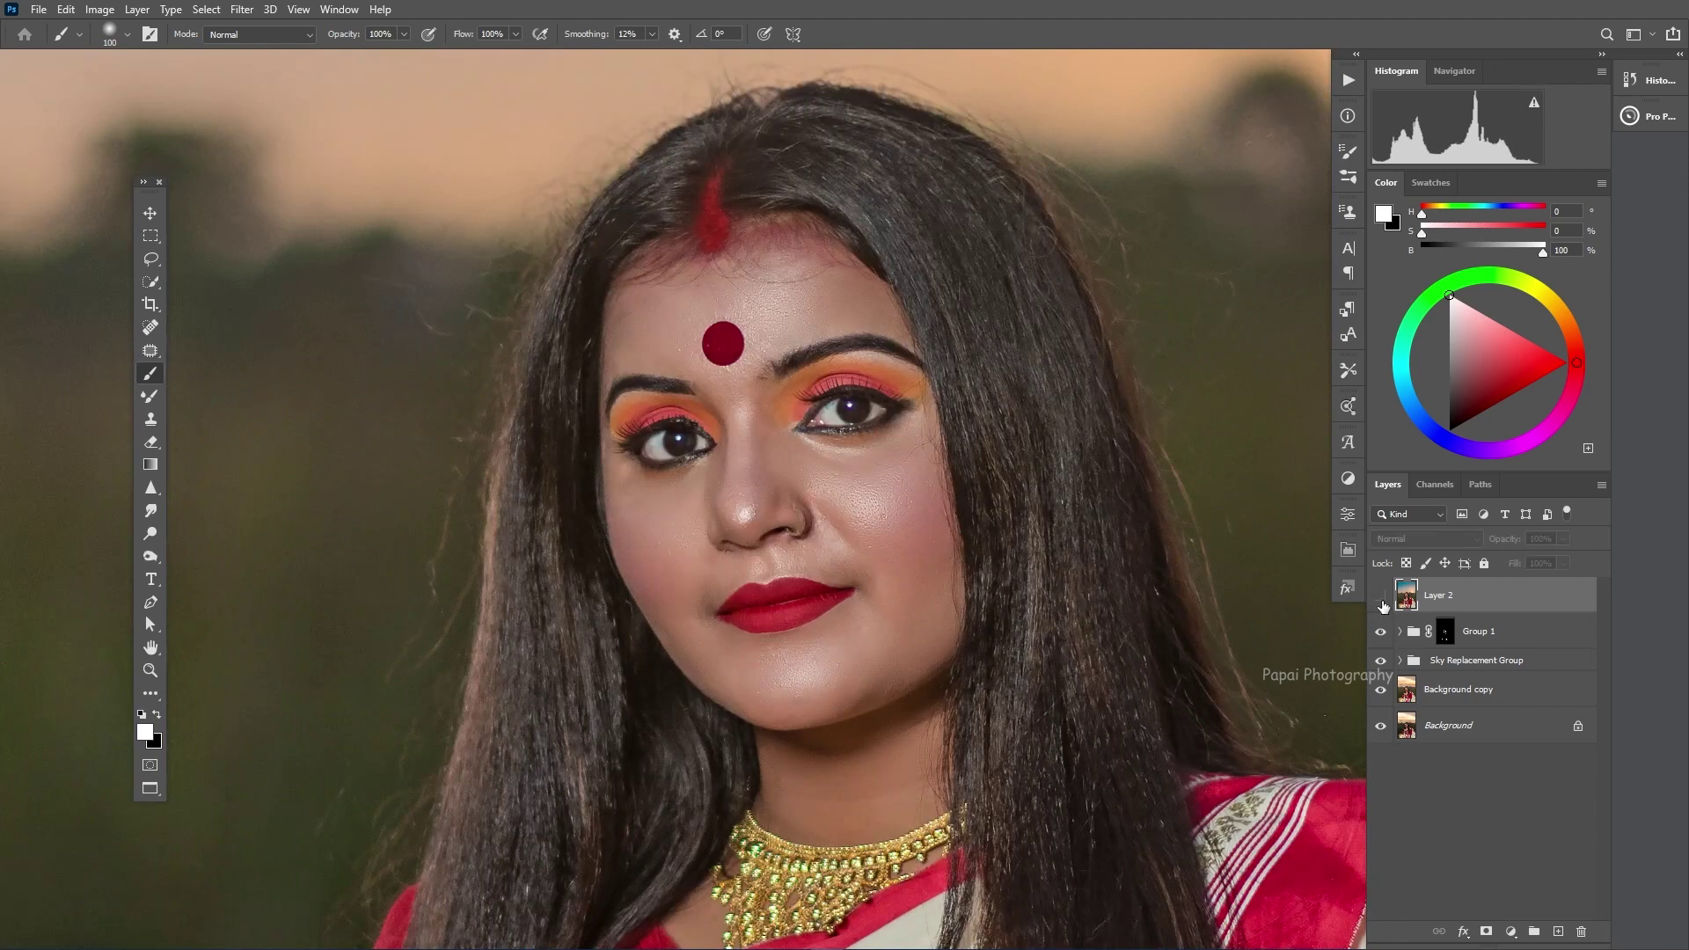
scroll(1145, 589, down, 2)
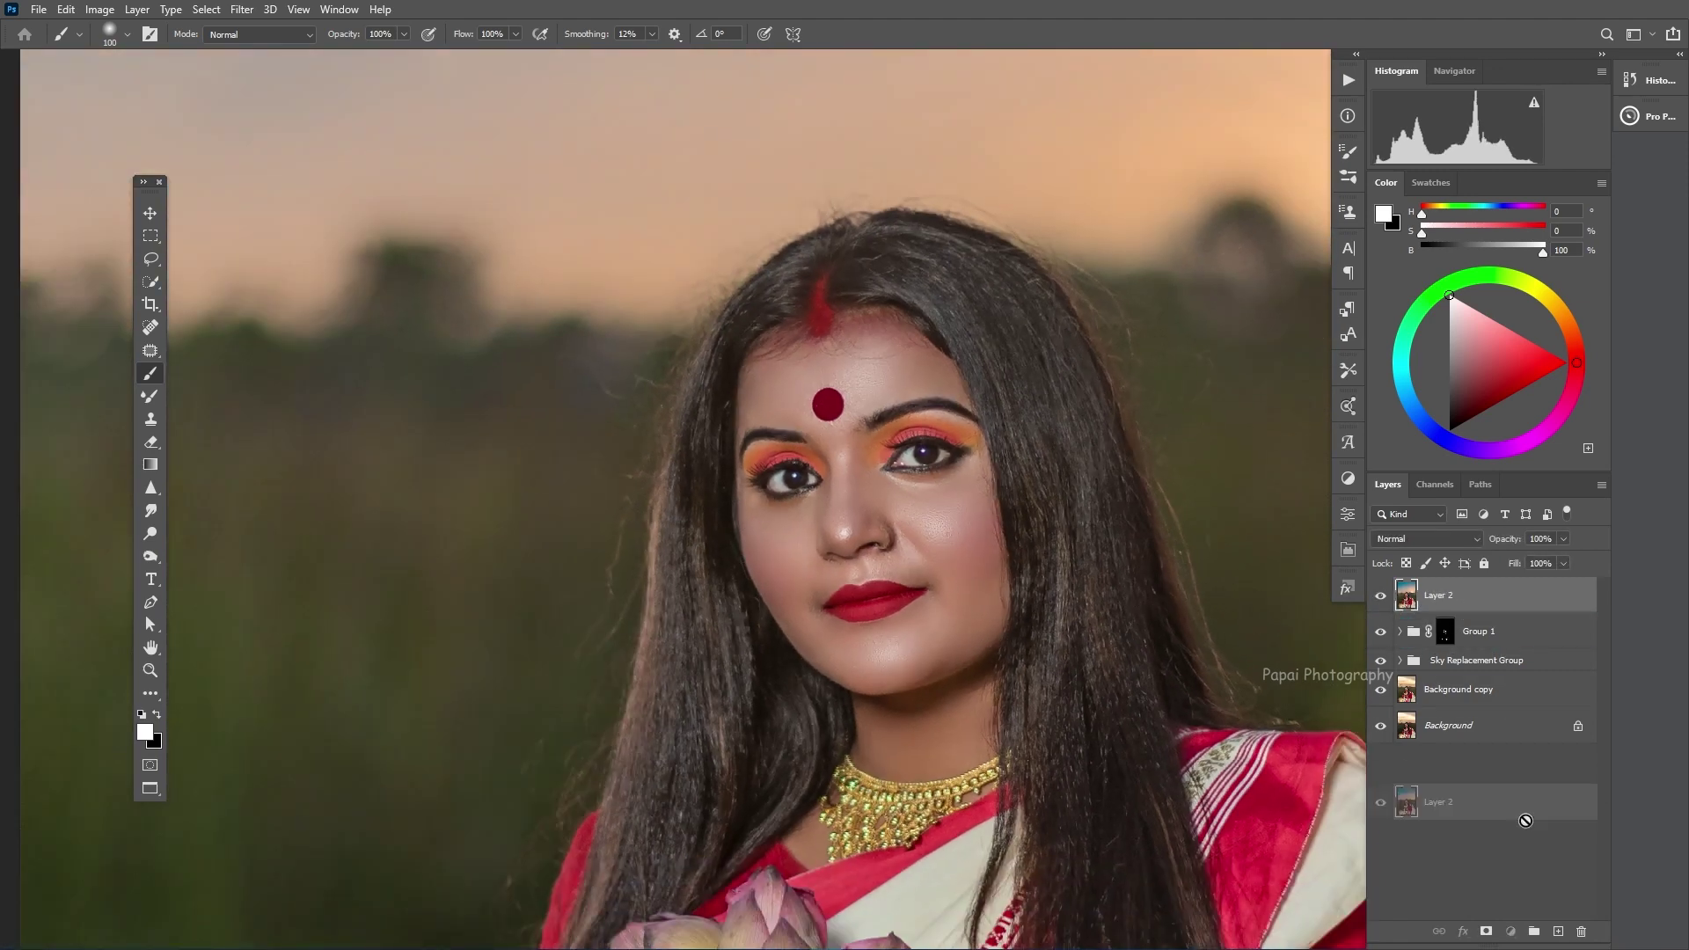
drag(1477, 607, 1558, 930)
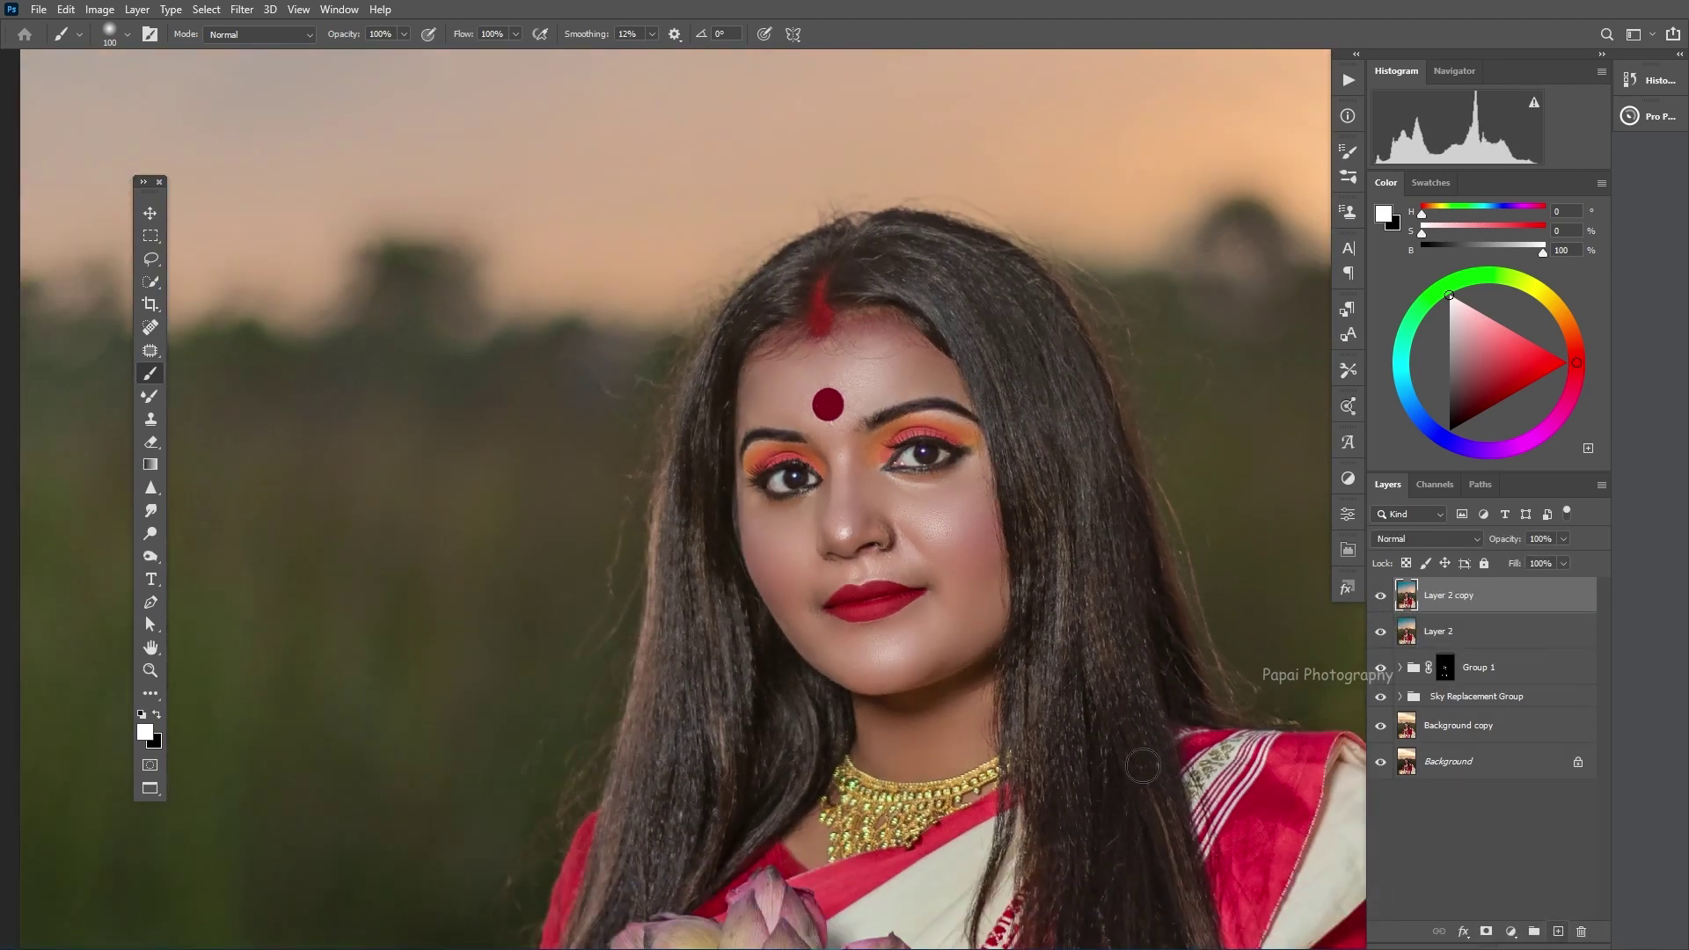
- Fill Layer 2 copy with 50% gray and set its blend mode to Overlay
click(66, 9)
click(76, 282)
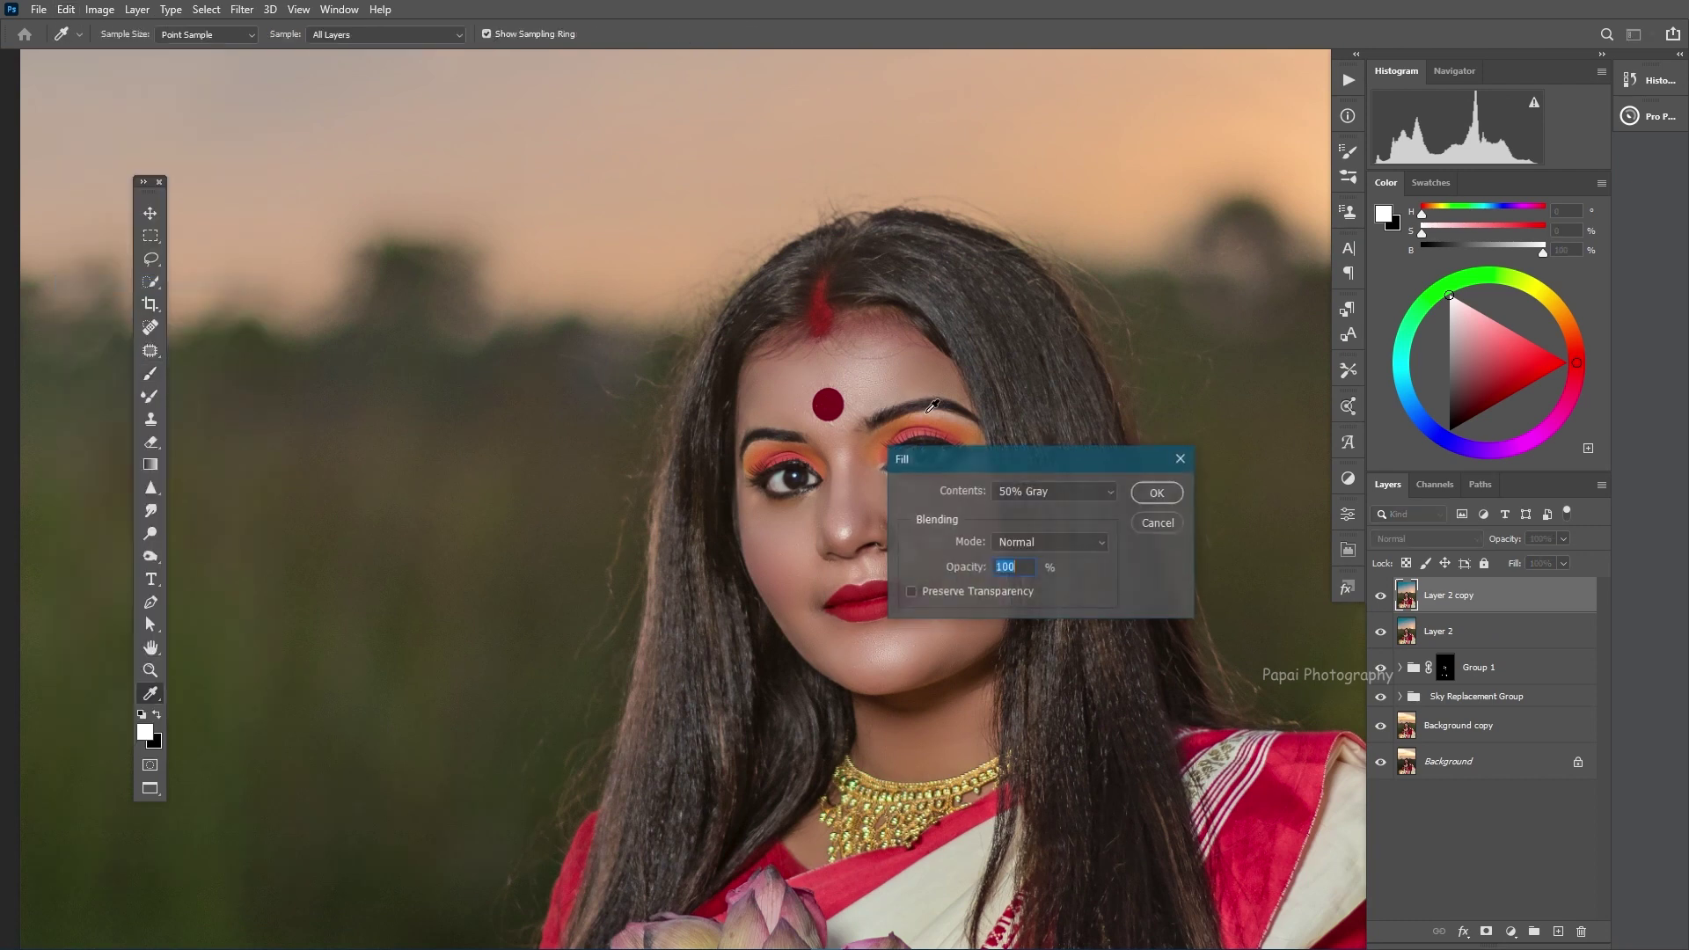
click(1145, 494)
key(b)
click(1415, 540)
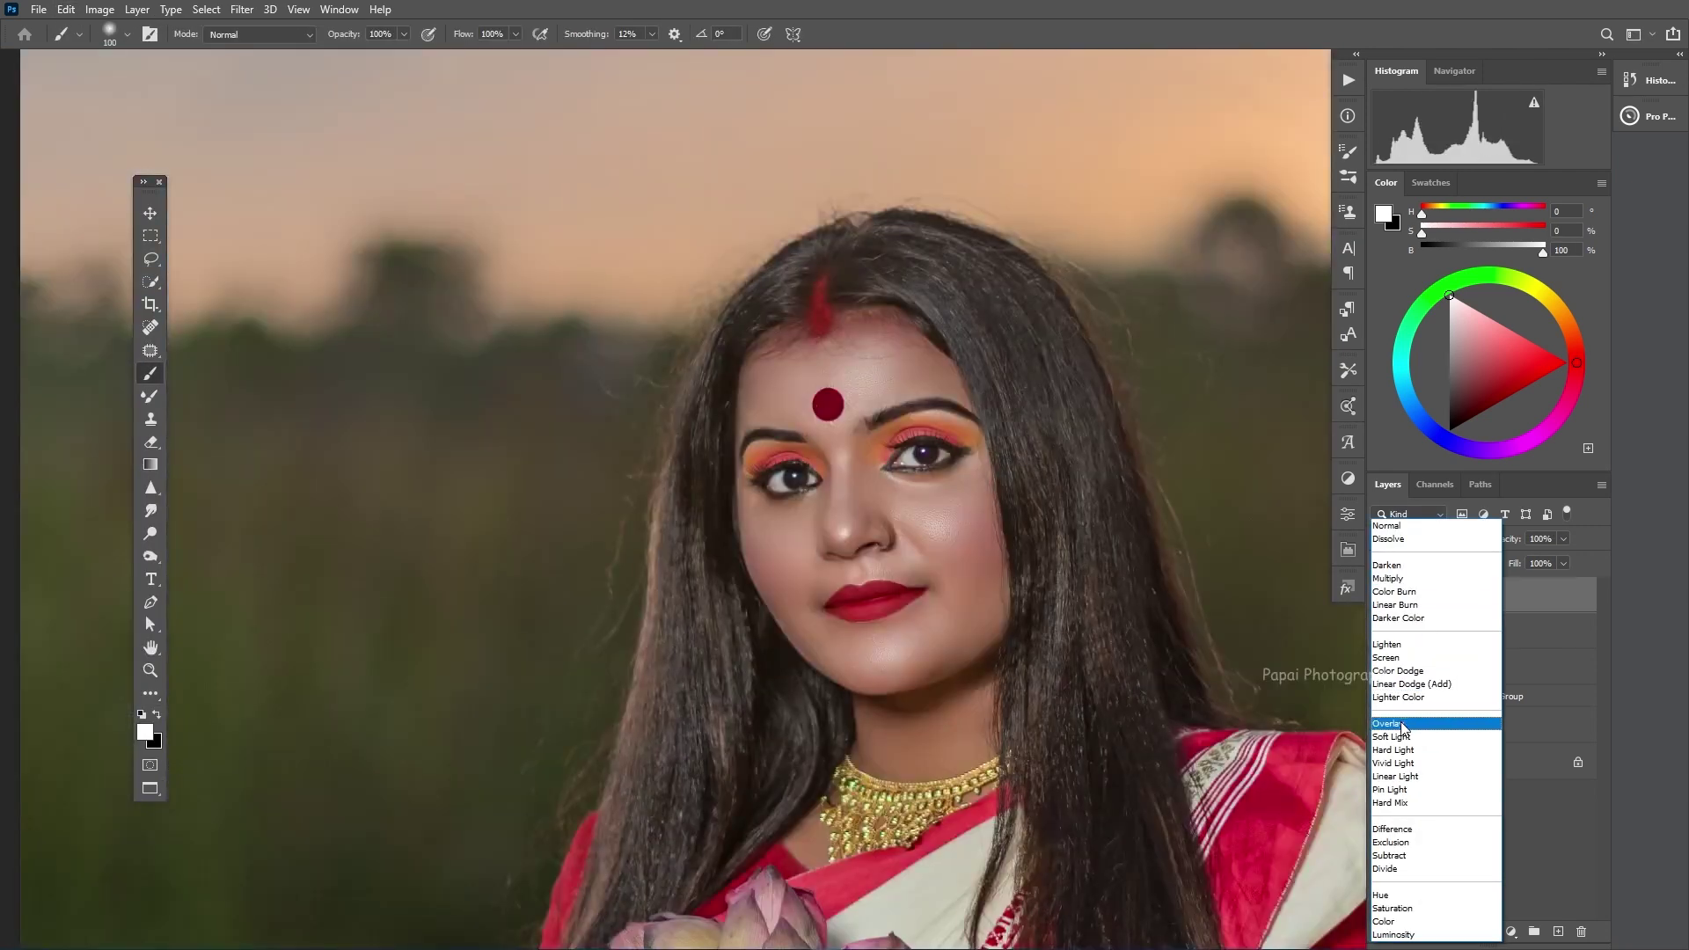
click(1388, 723)
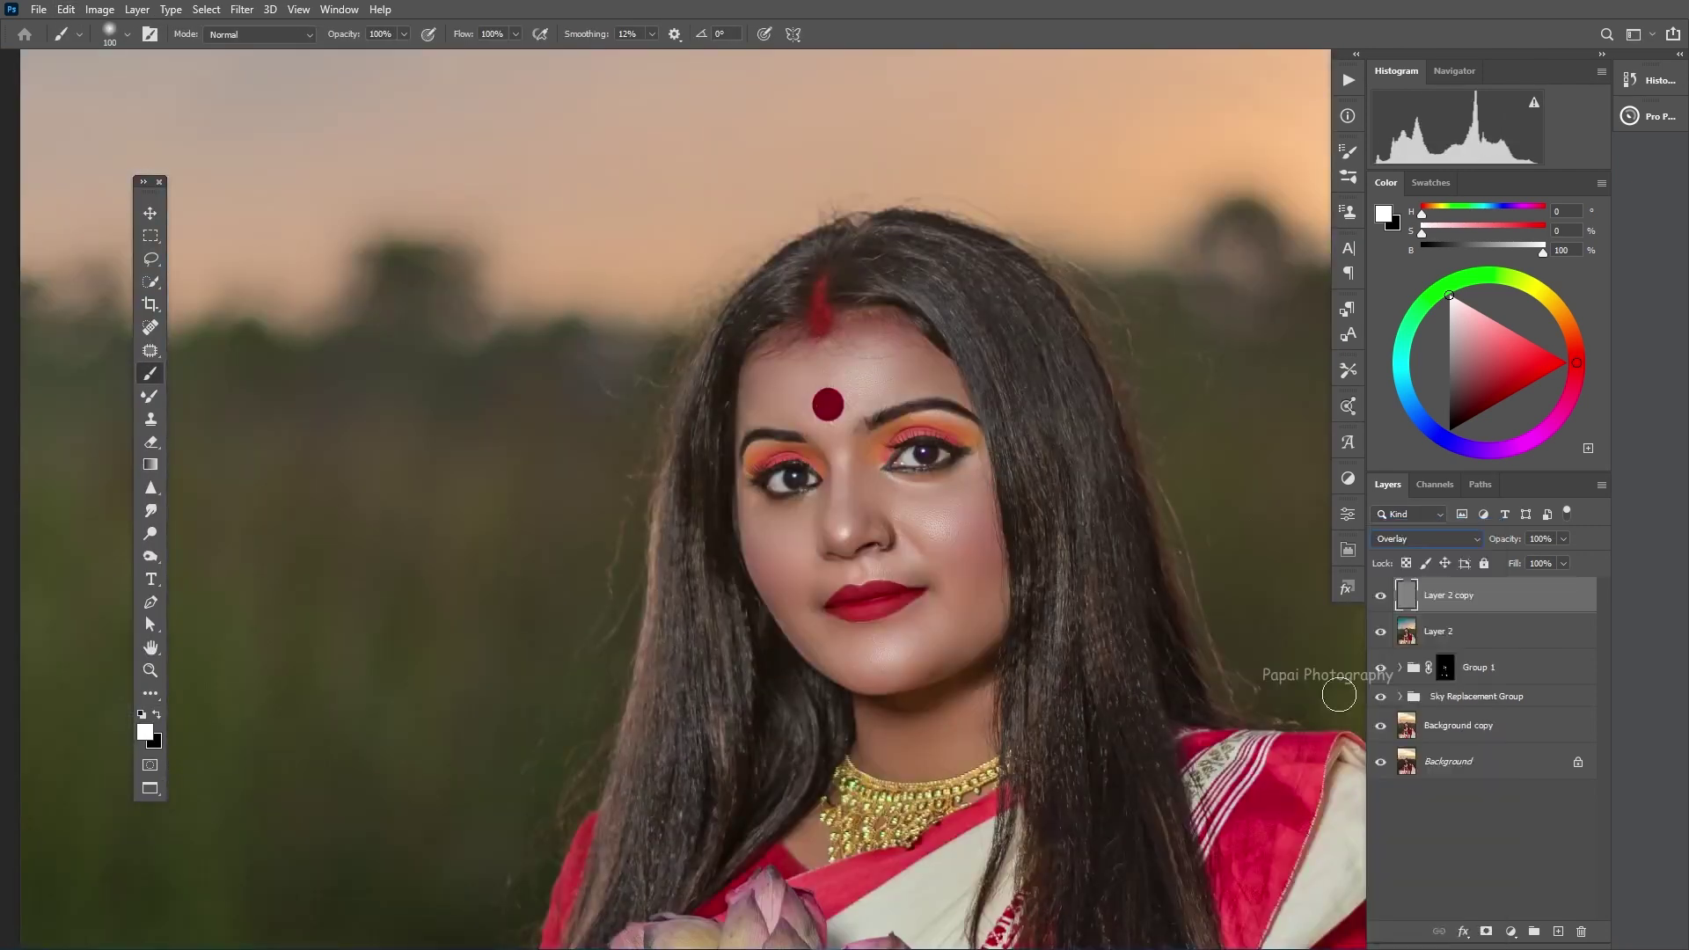
click(154, 538)
- Set the dodge range to Highlights and brighten her nose bridge and chin
click(244, 39)
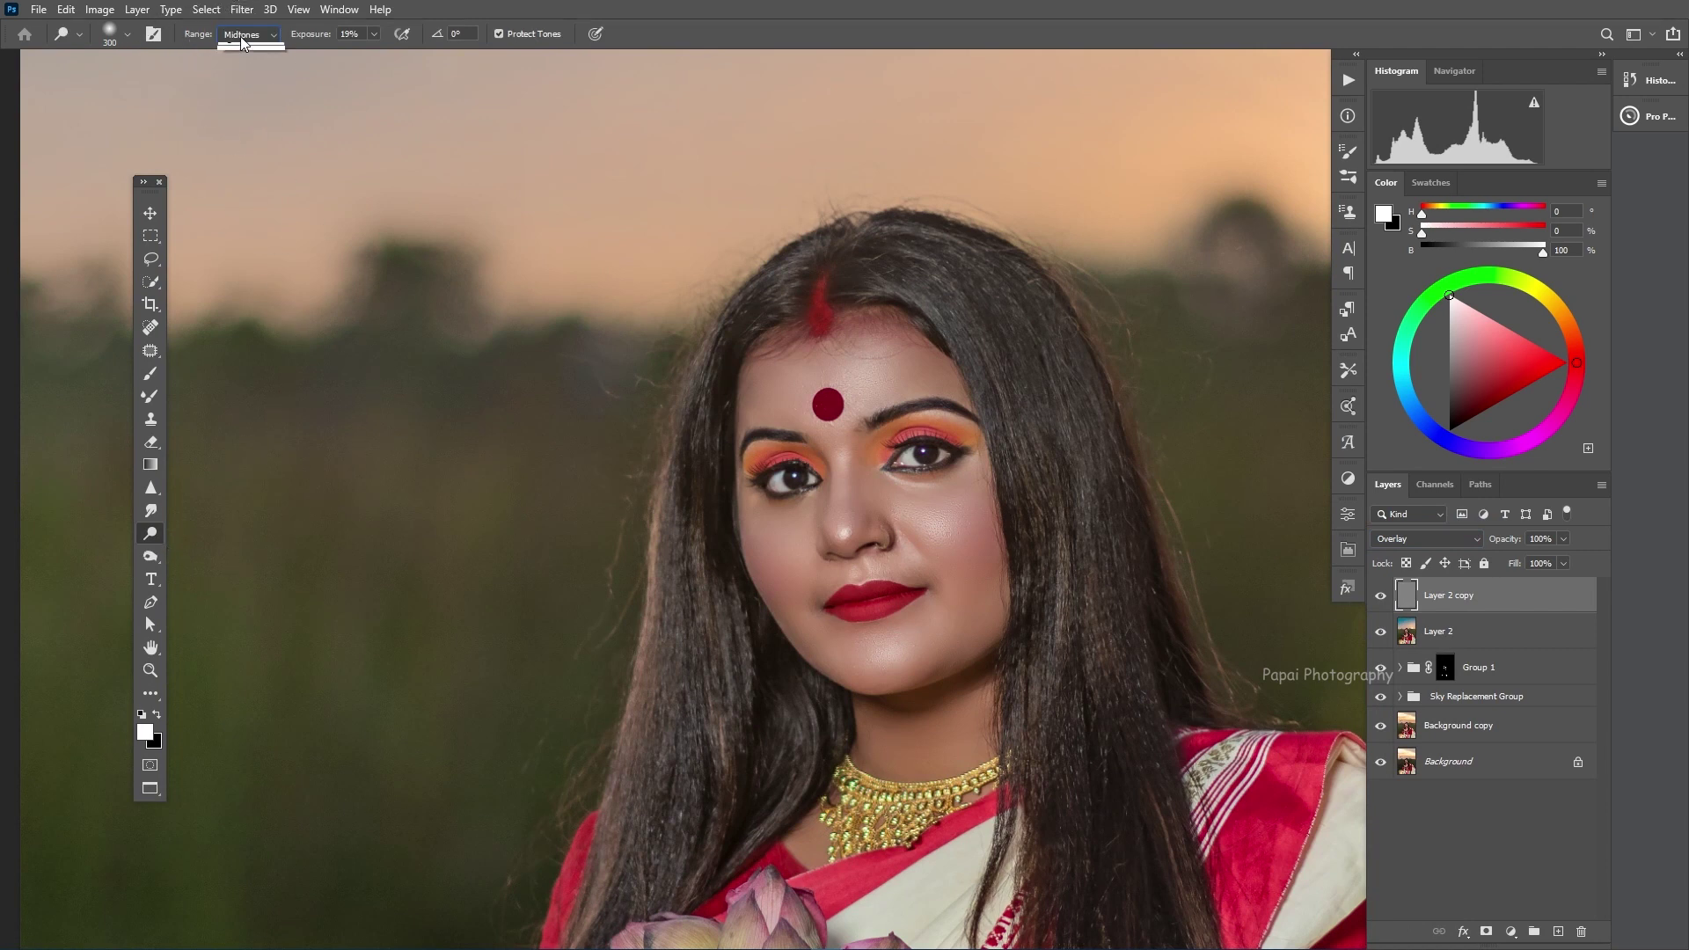
click(246, 70)
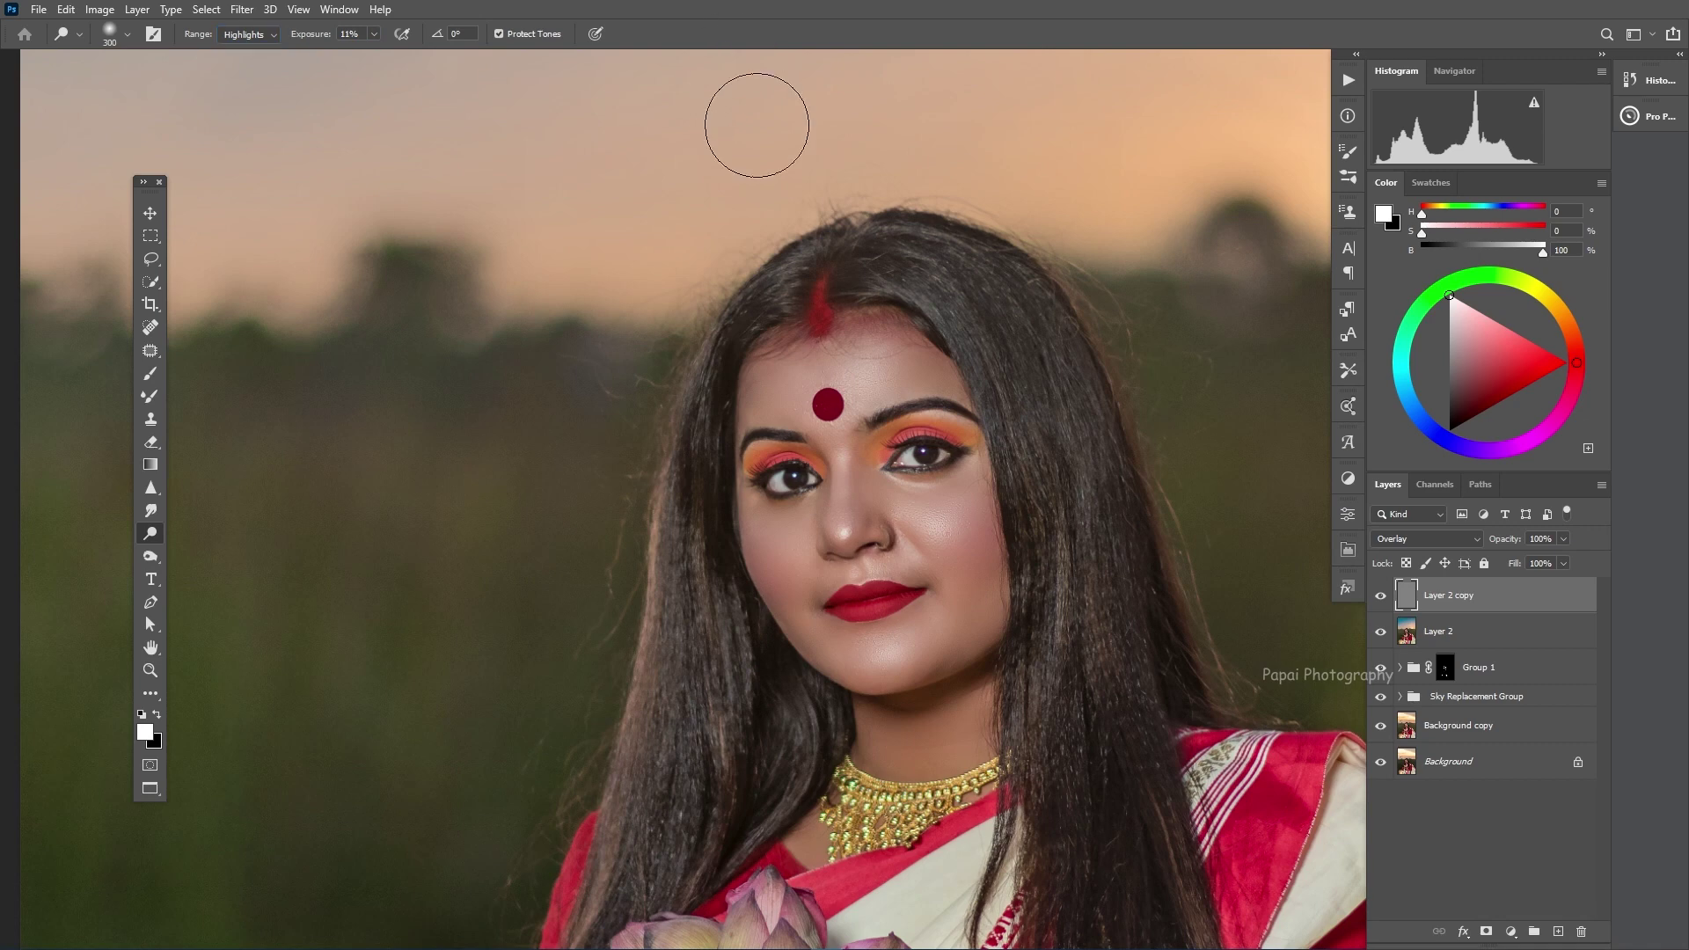
key(bracketleft)
key(bracketleft)
key(bracketleft)
key(bracketleft)
drag(840, 525, 846, 431)
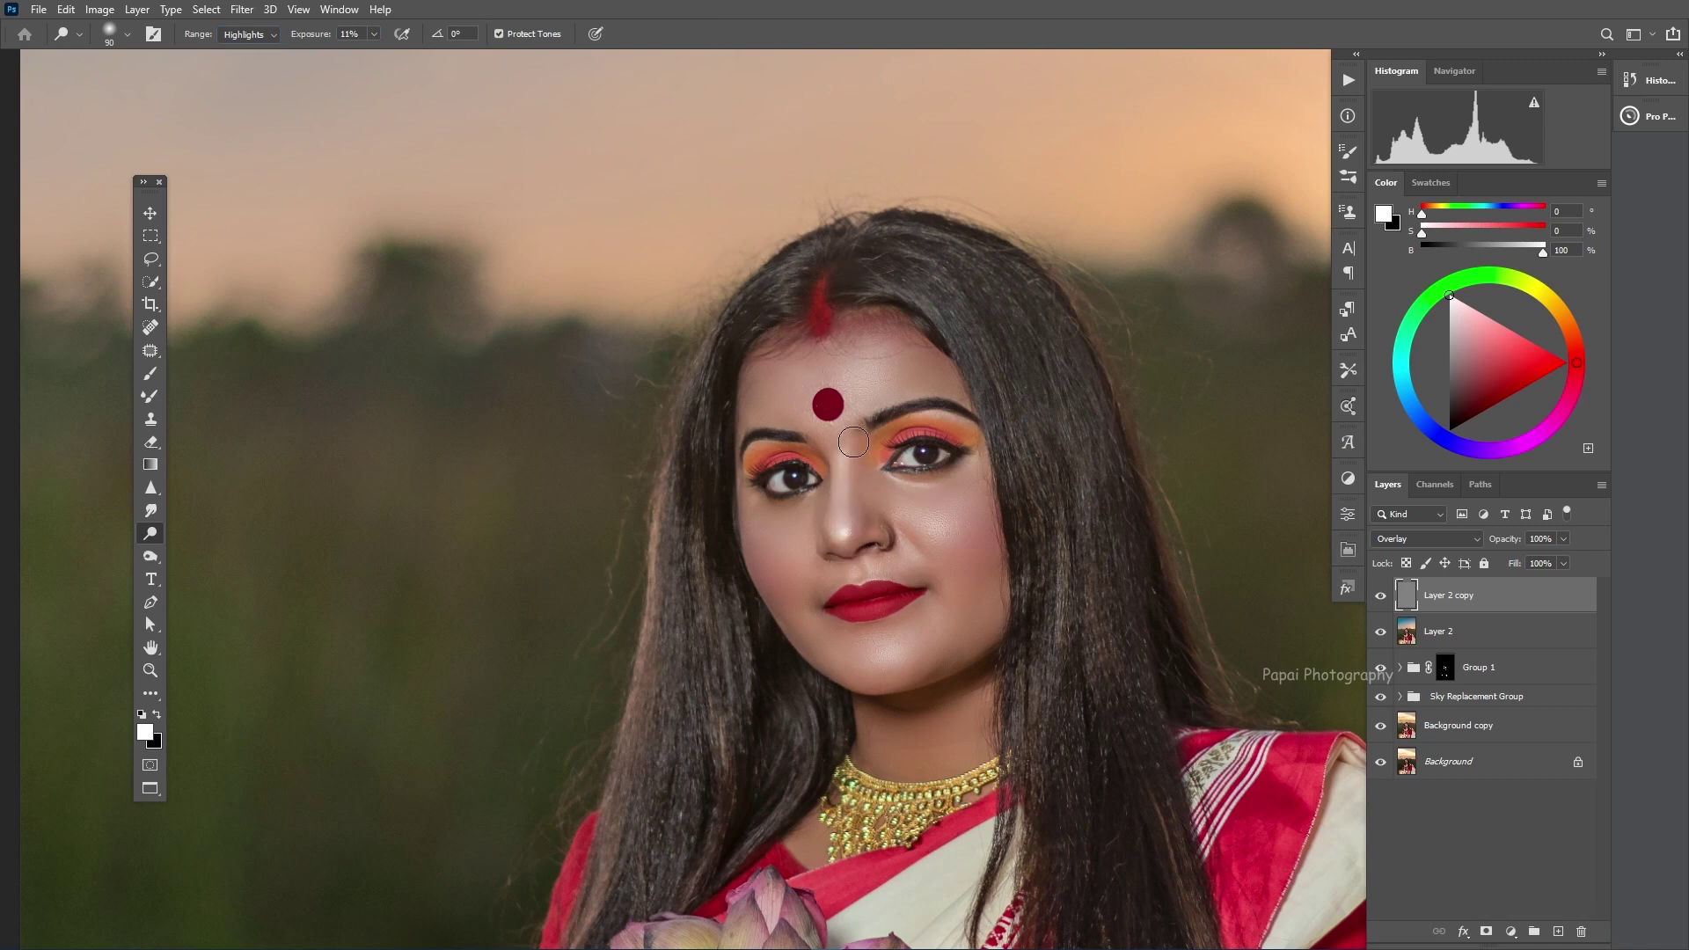
key(bracketright)
key(bracketright)
key(bracketright)
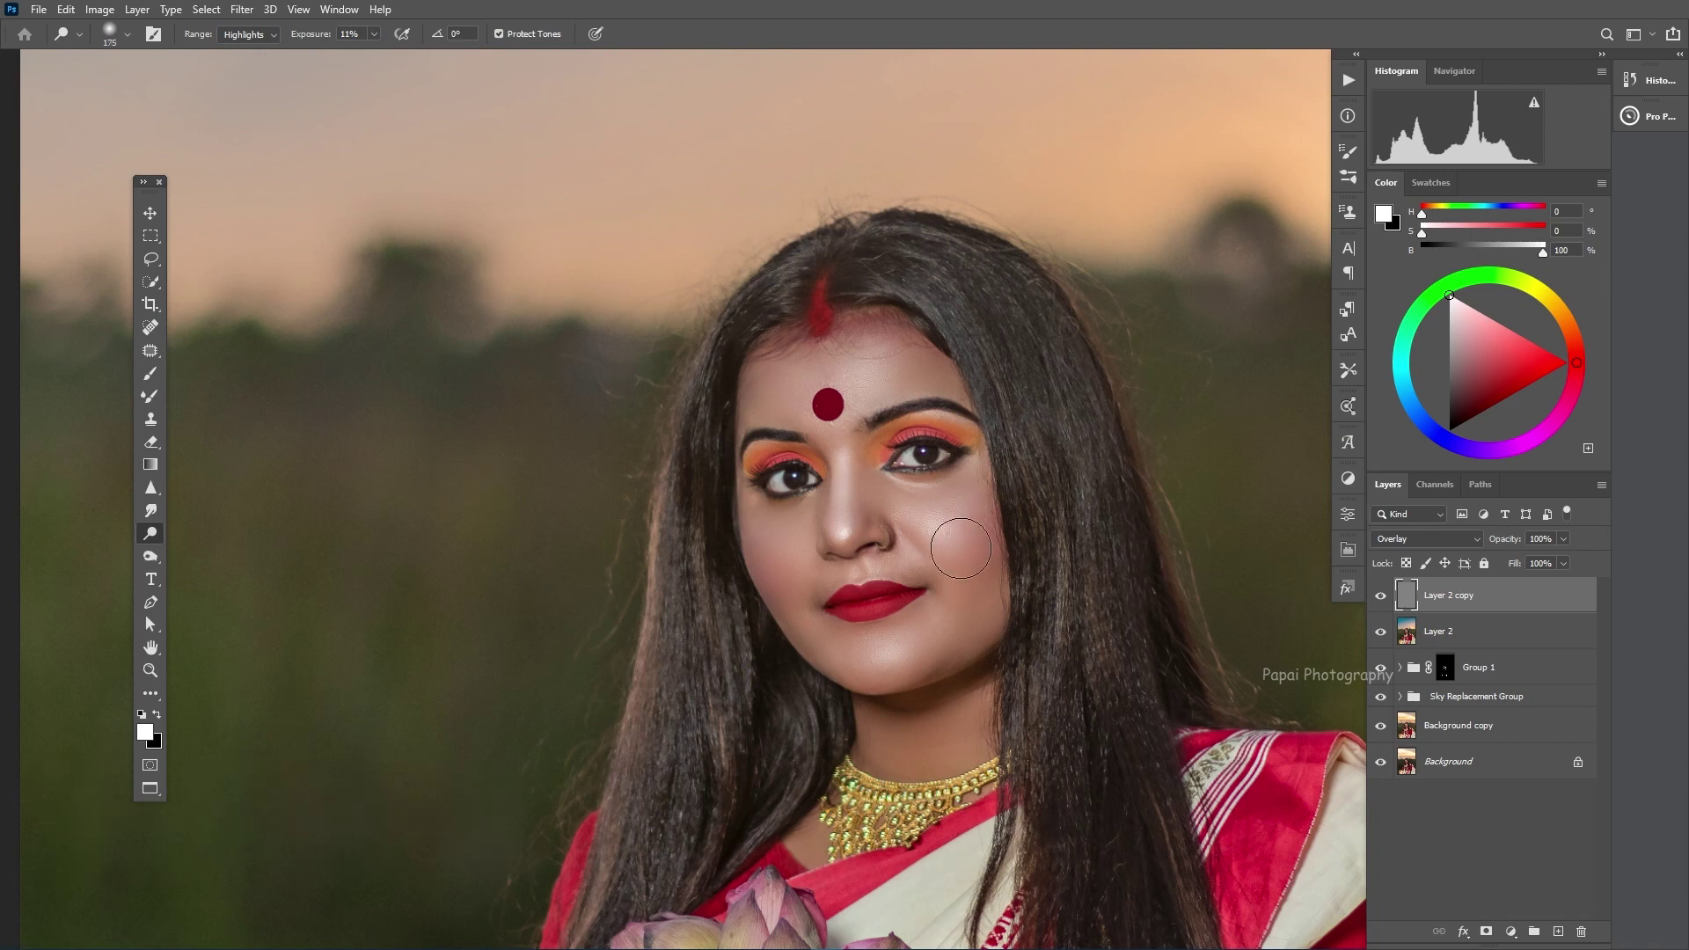
key(bracketright)
key(bracketright)
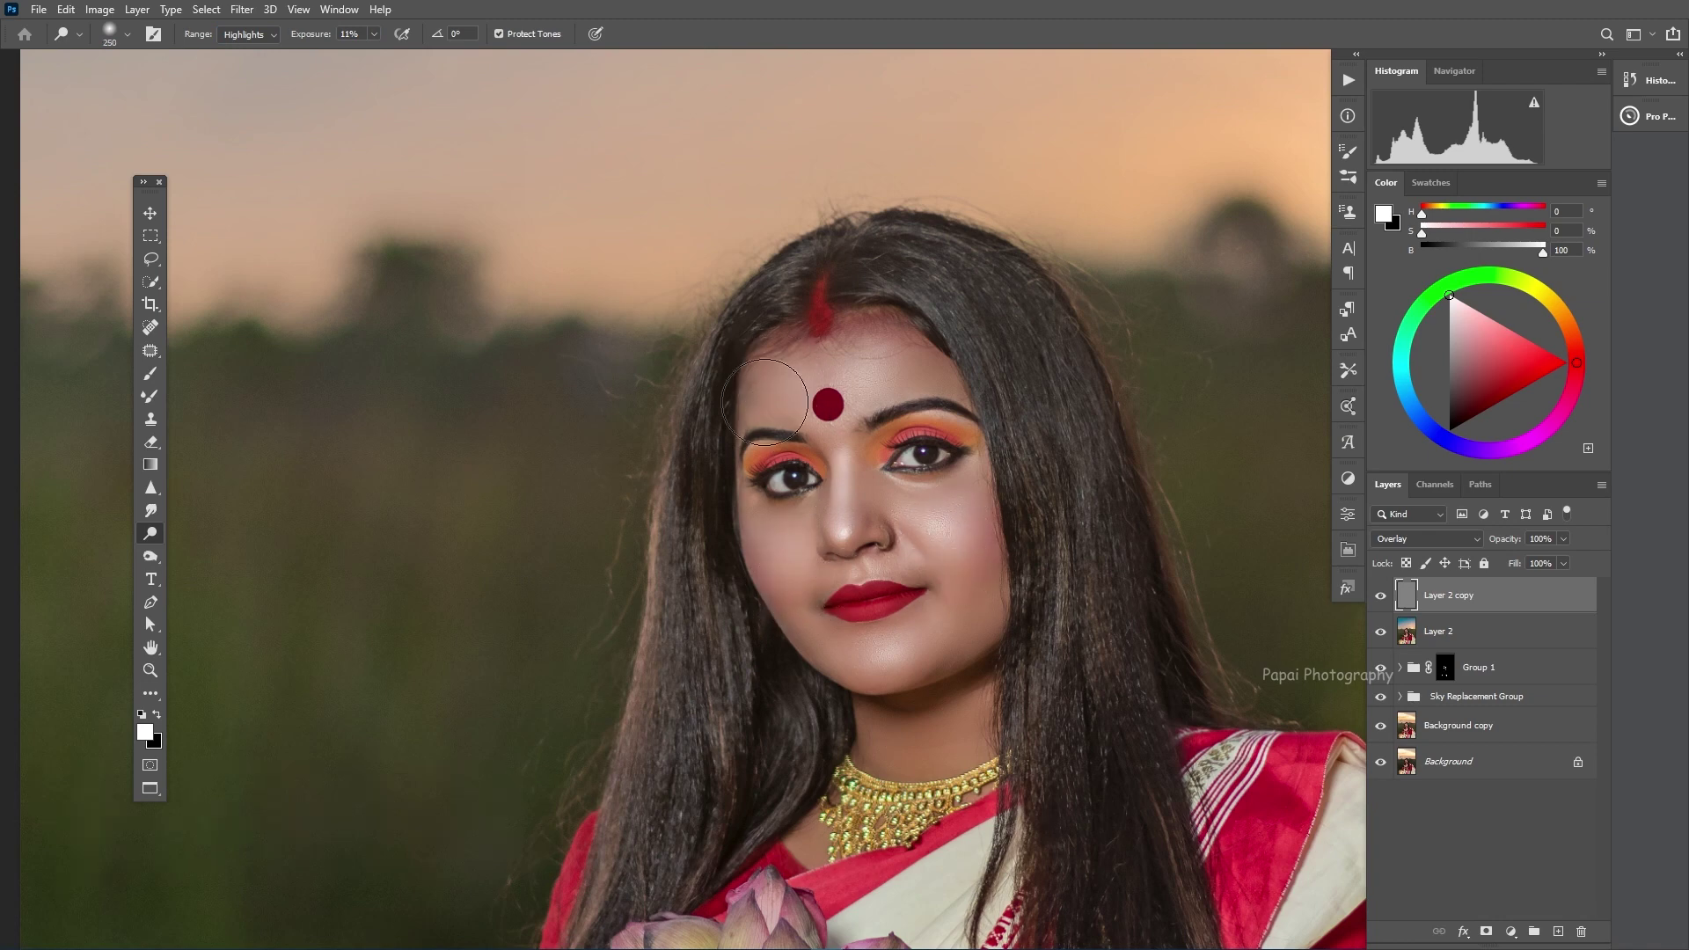
key(bracketright)
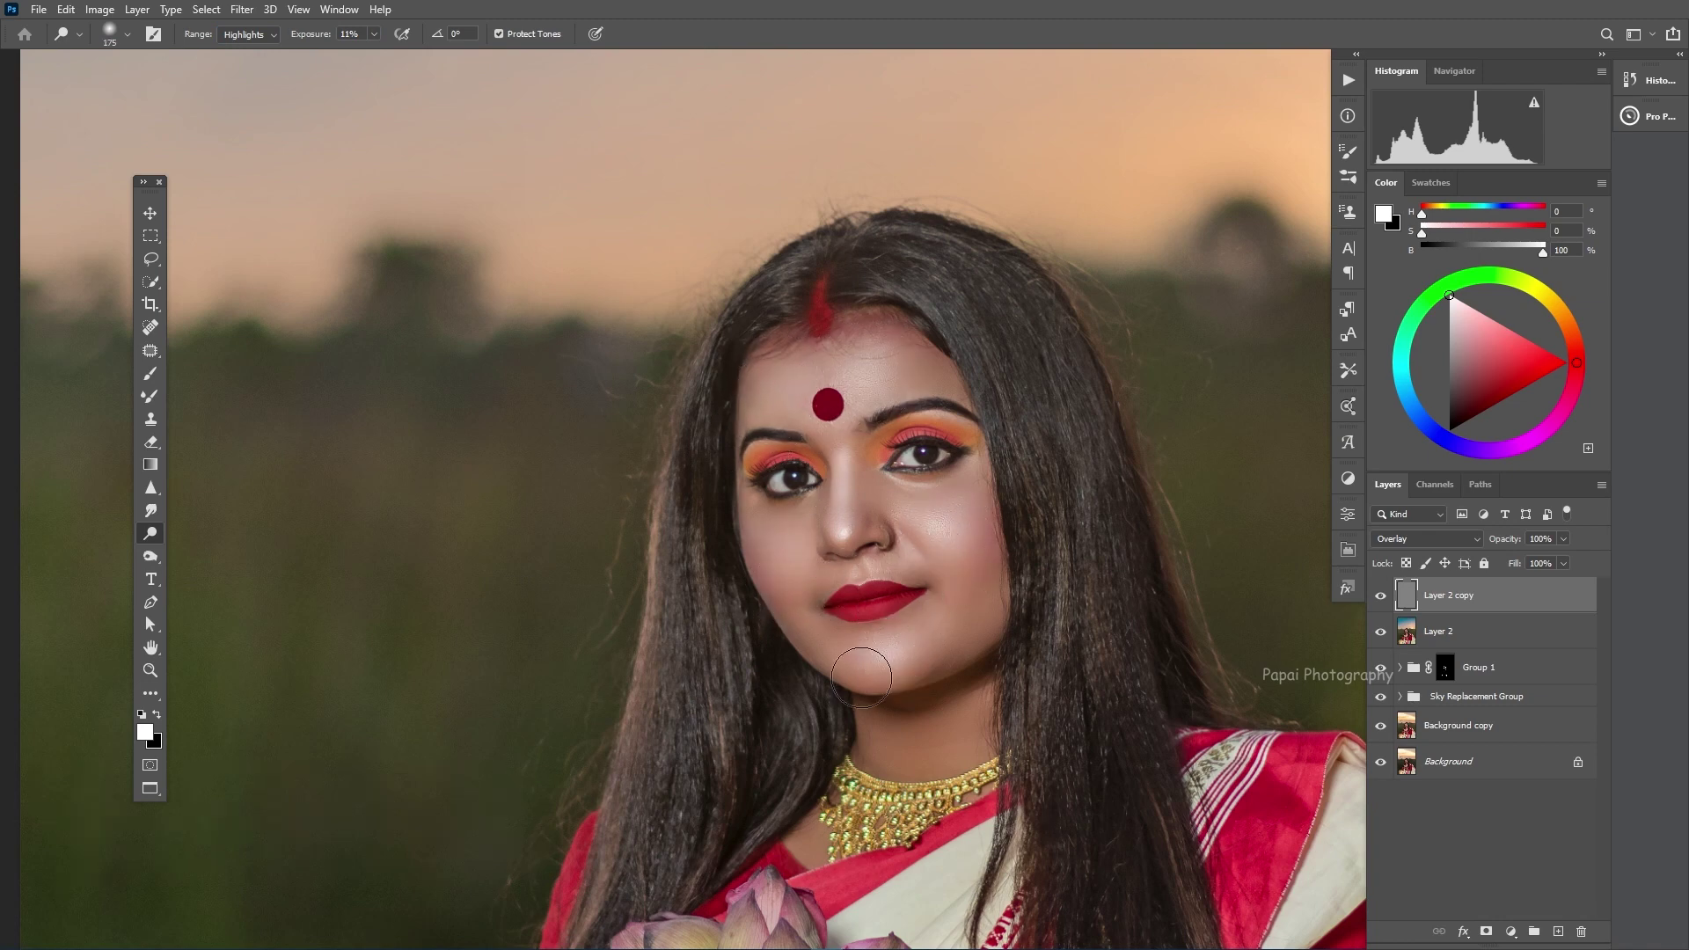
drag(867, 649, 846, 664)
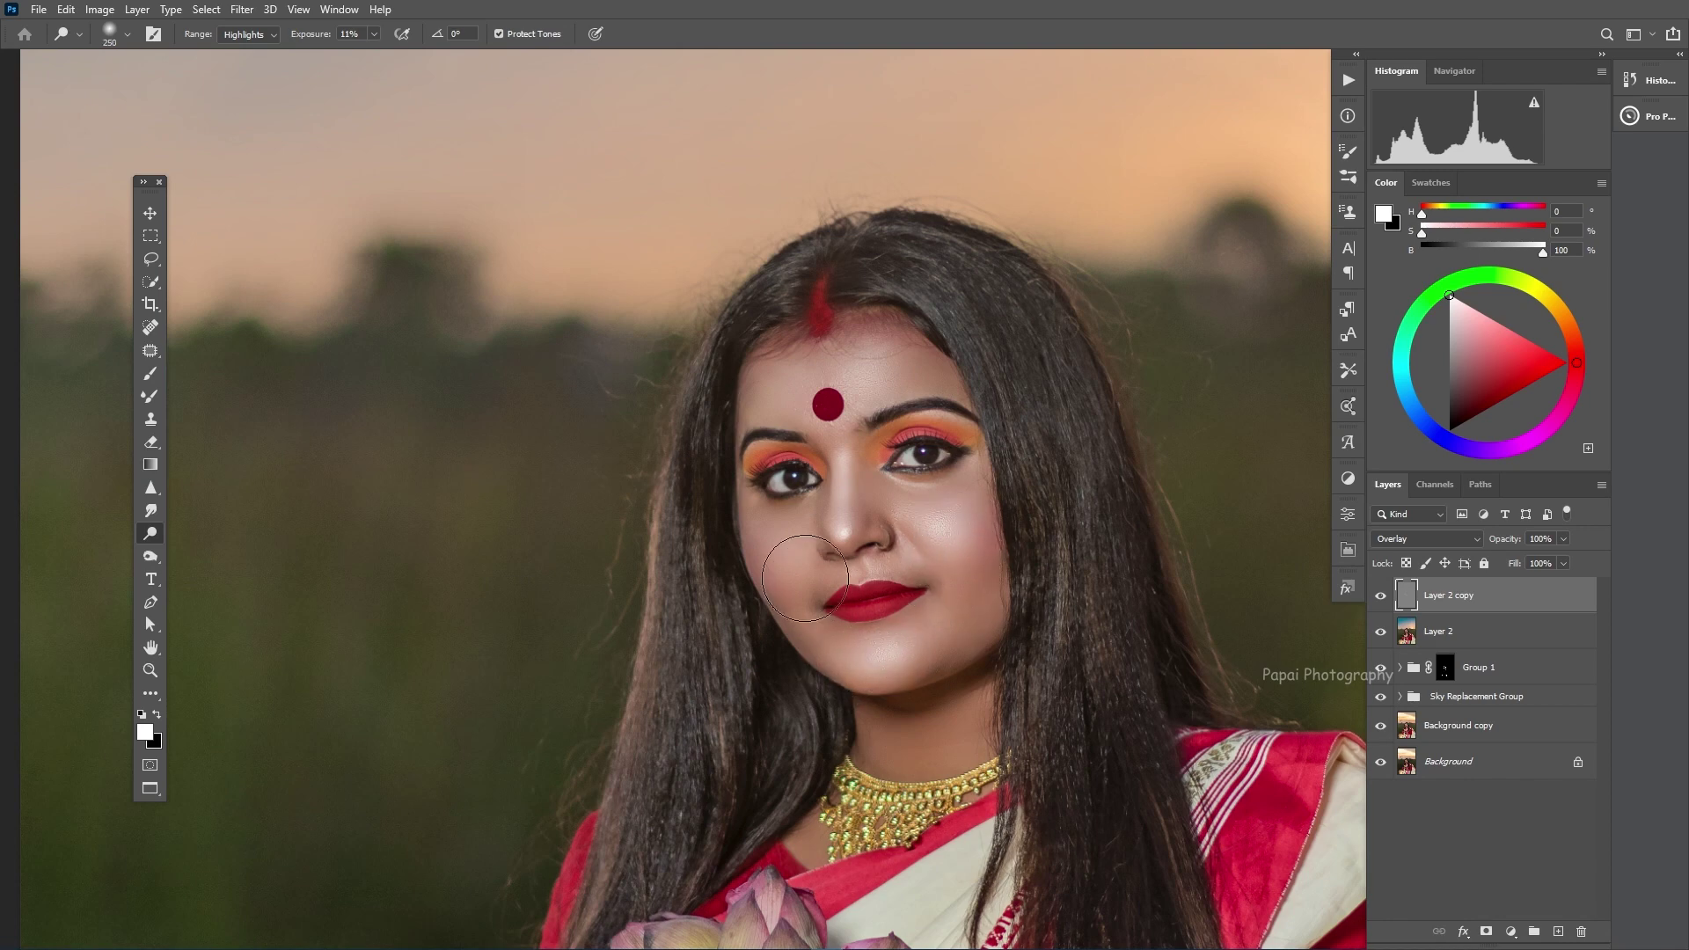
- Move down to her torso with a 80-250 px dodge brush, then zoom out to the whole photo
key(bracketleft)
key(bracketright)
key(bracketleft)
key(bracketleft)
key(bracketleft)
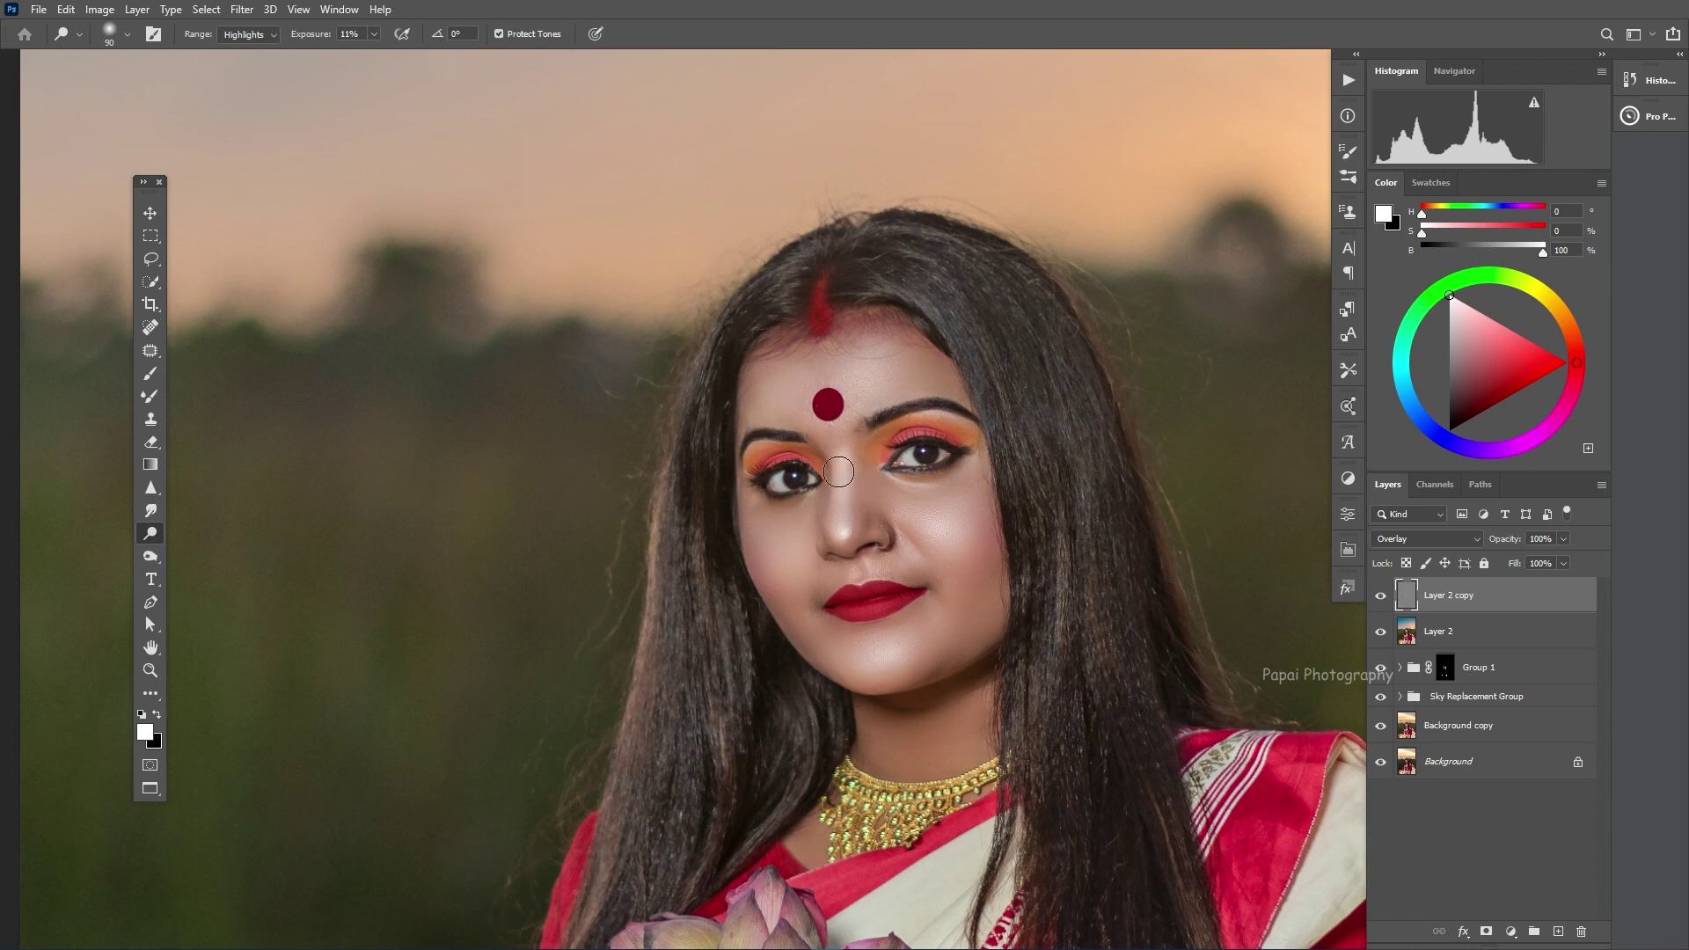
scroll(895, 577, down, 3)
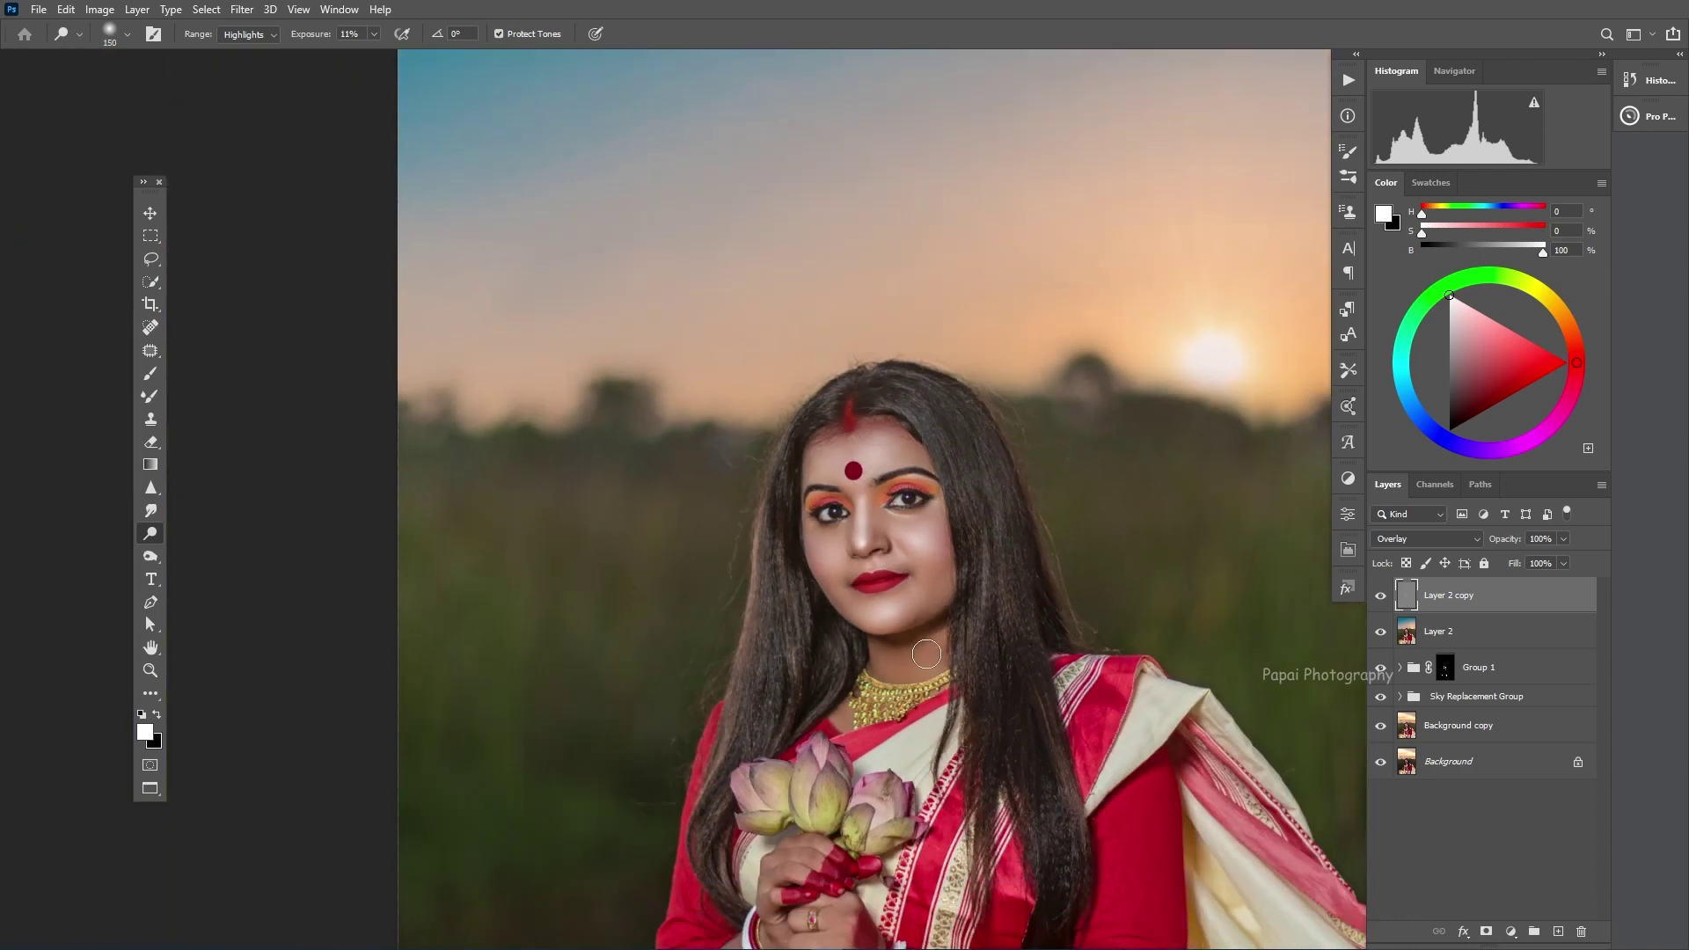
key(bracketright)
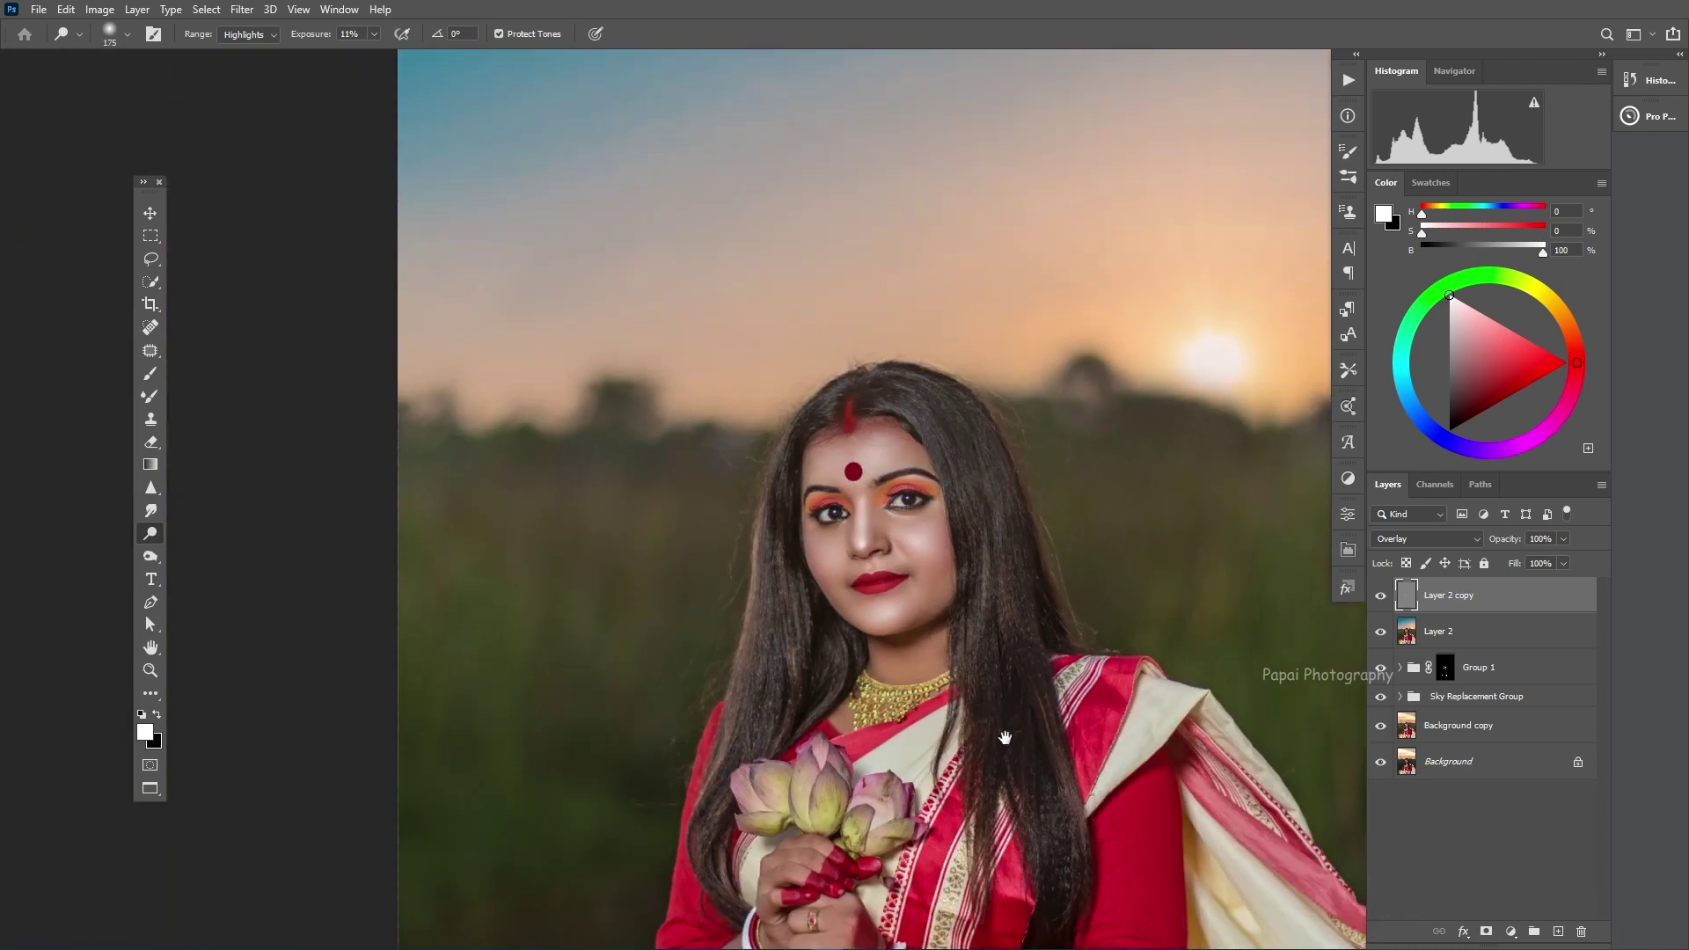
drag(1003, 733, 930, 479)
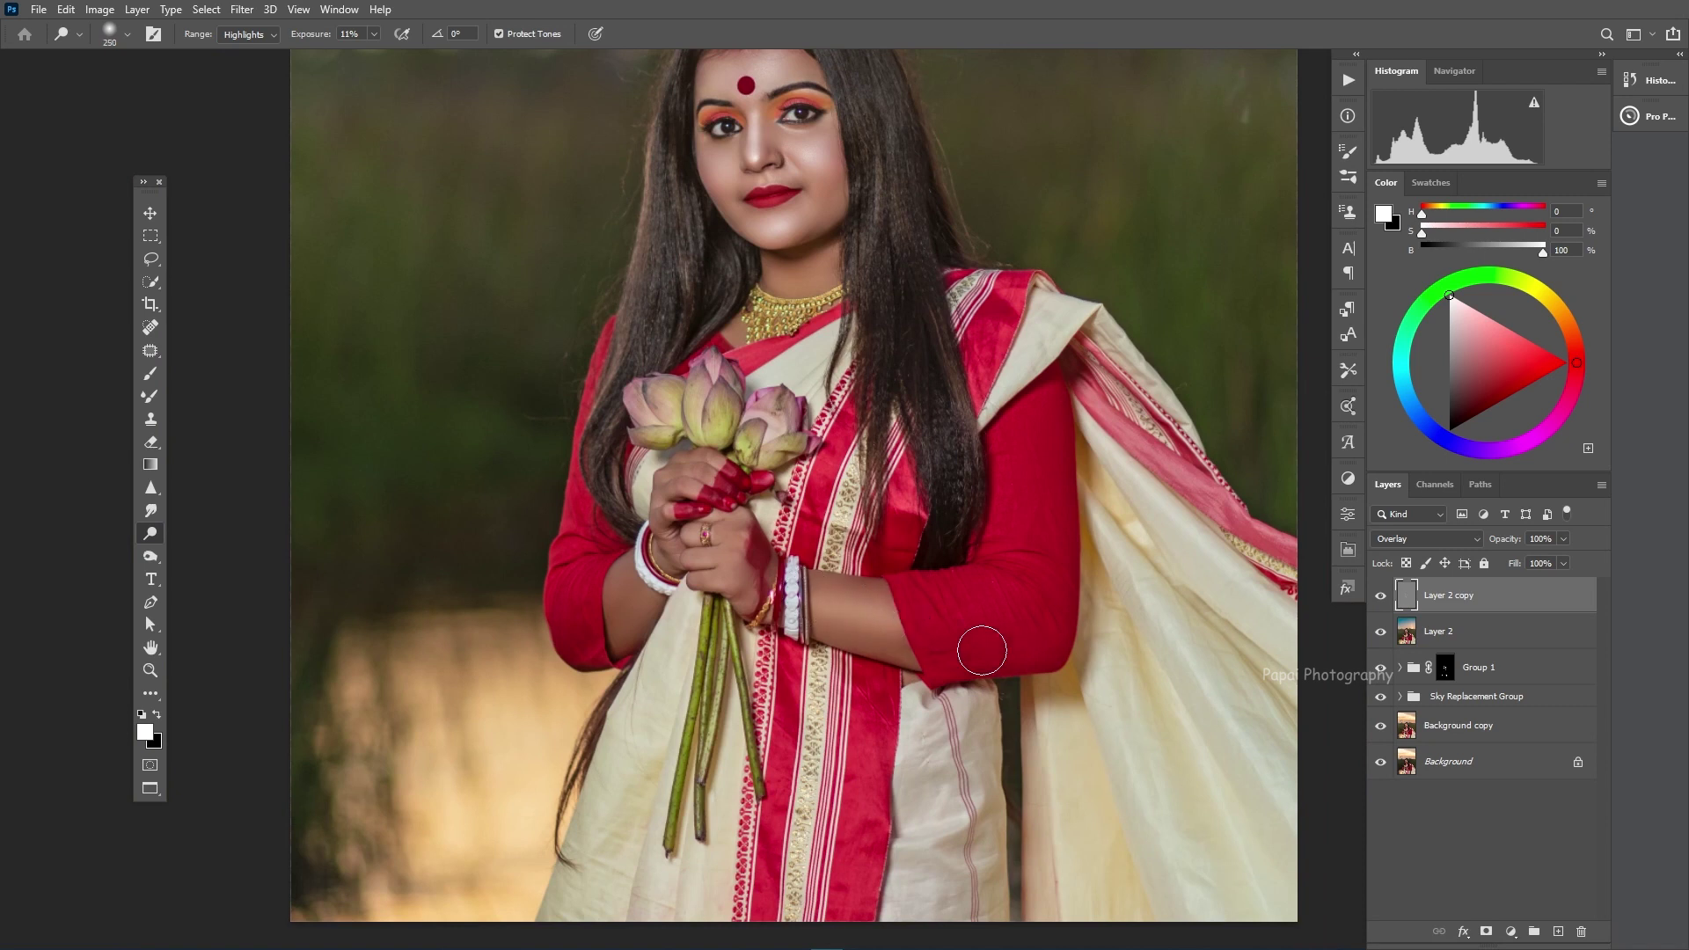
key(bracketright)
key(bracketright)
key(bracketleft)
key(bracketleft)
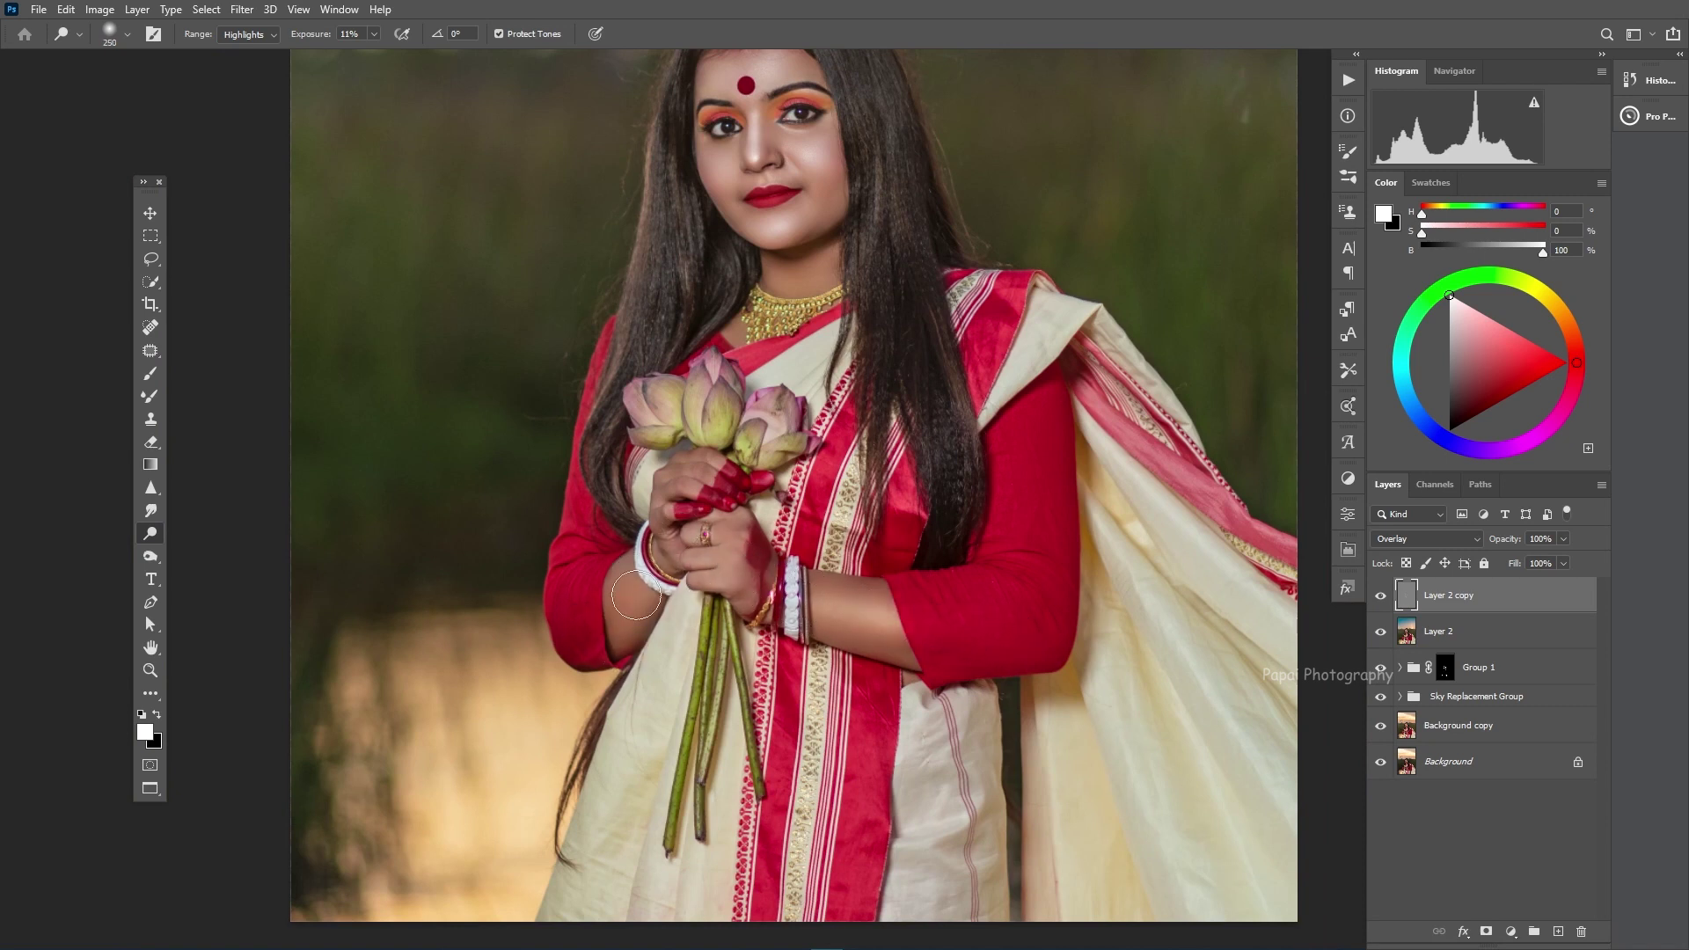
key(ctrl+minus)
key(bracketright)
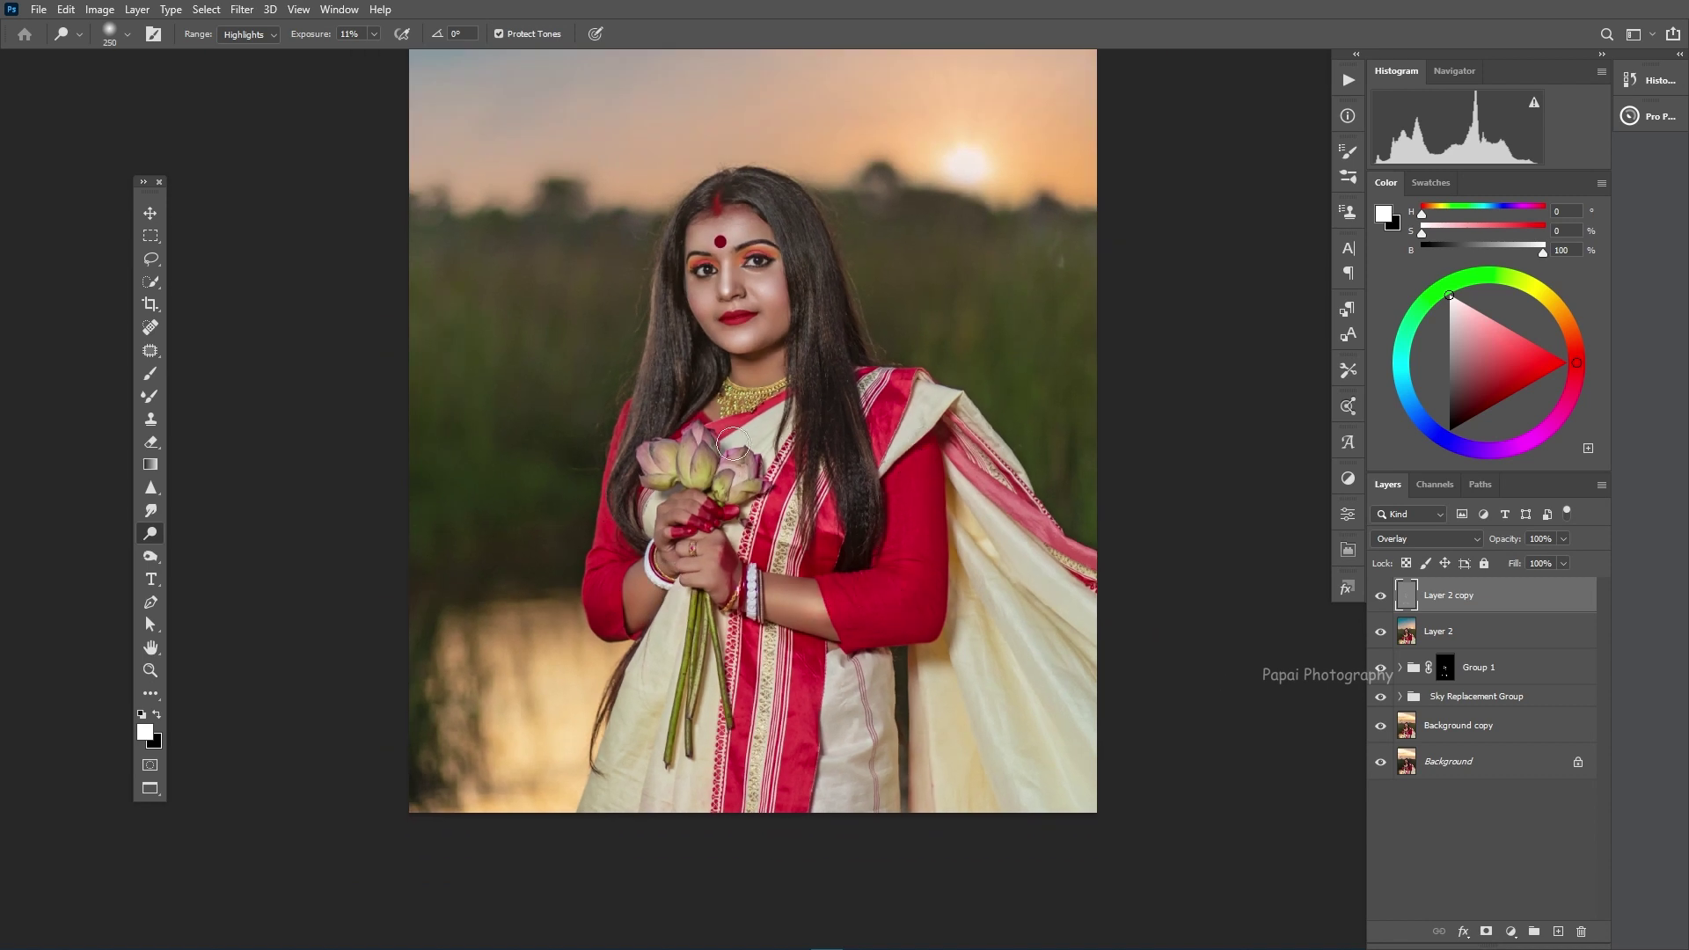
key(ctrl+minus)
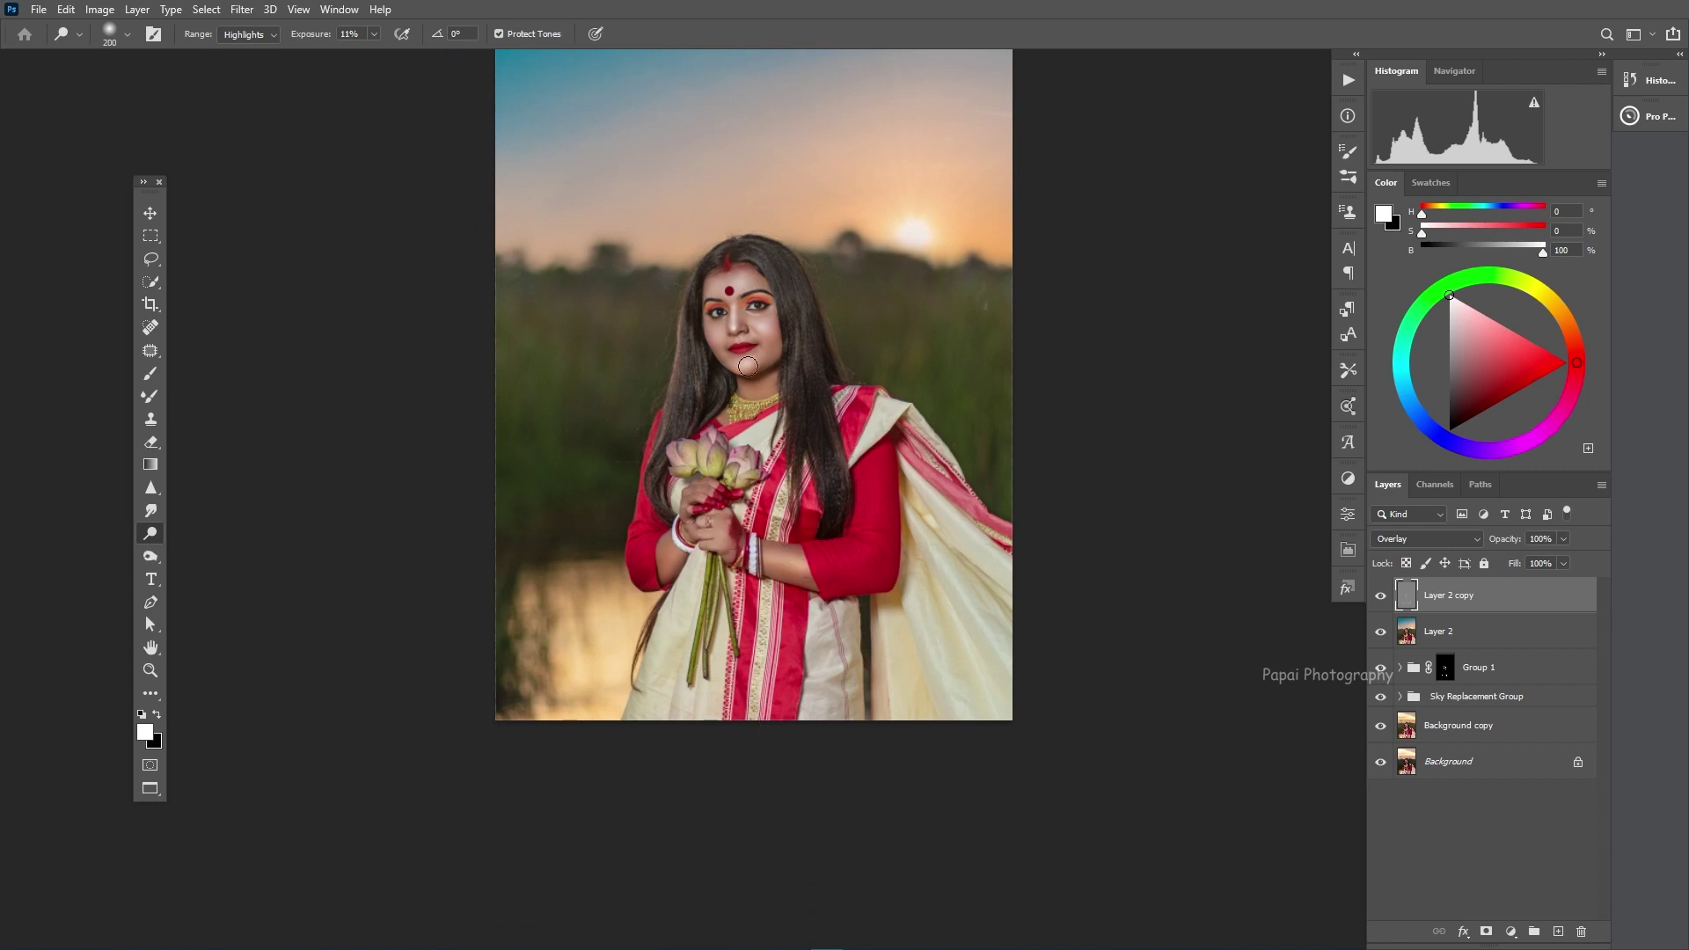
scroll(727, 154, up, 1)
- Switch the dodge range to Midtones and brighten the whites of both eyes
scroll(734, 202, up, 1)
scroll(743, 307, up, 1)
scroll(754, 433, up, 1)
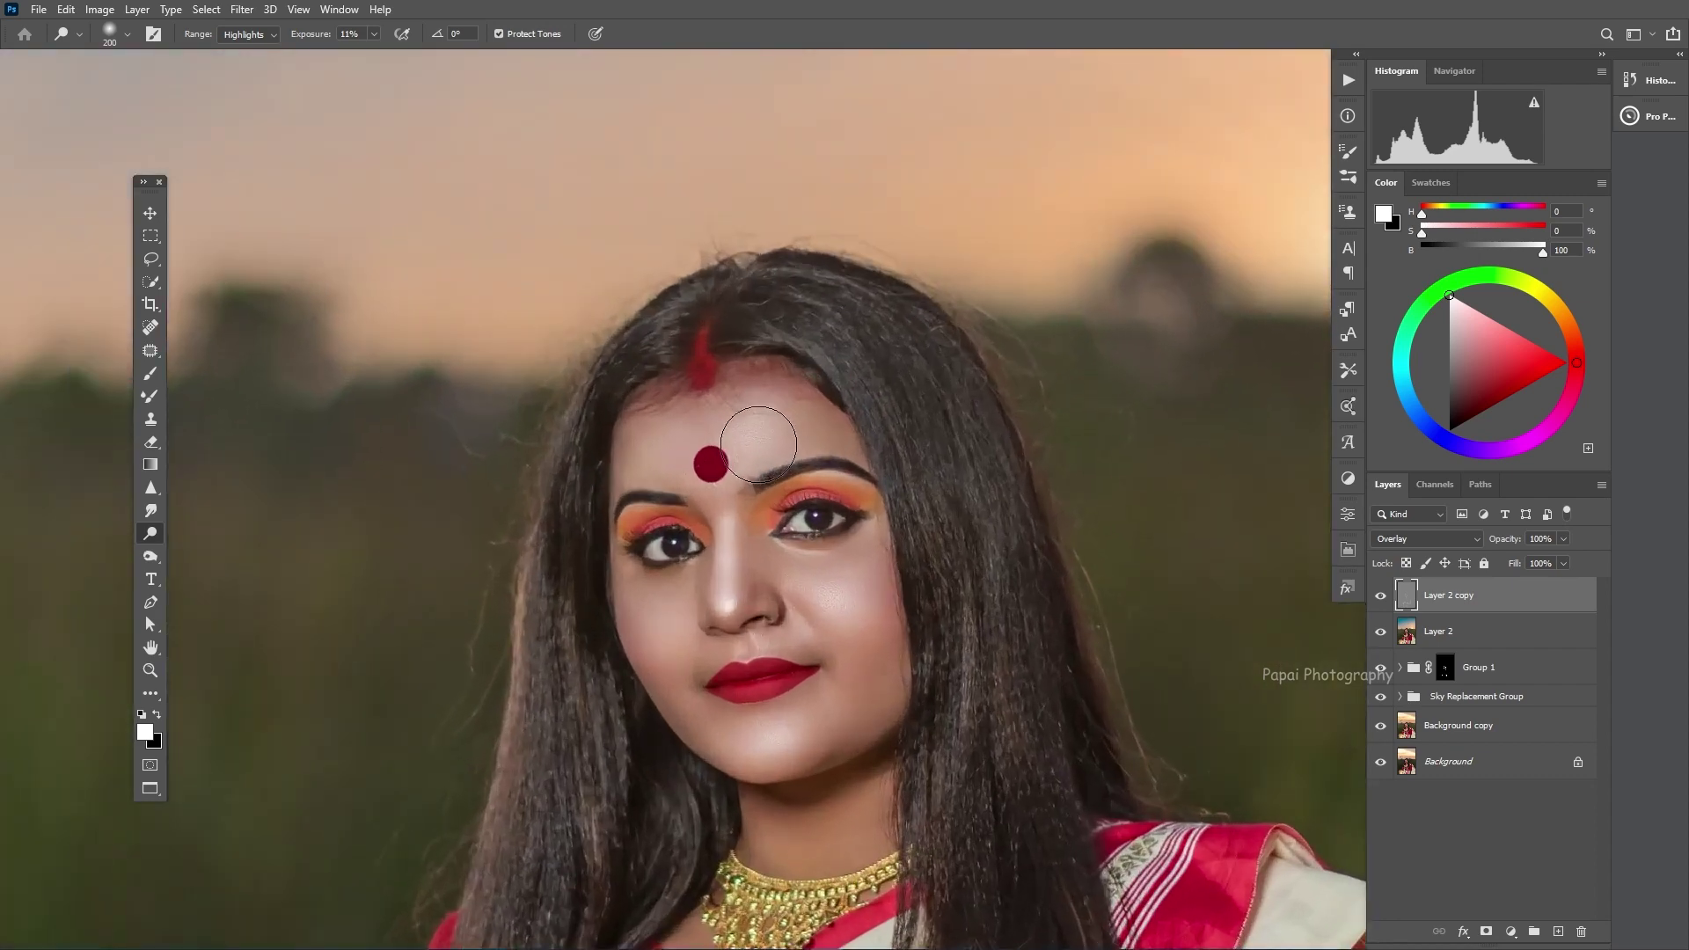
scroll(758, 444, up, 2)
key(bracketleft)
key(bracketleft)
key(bracketleft)
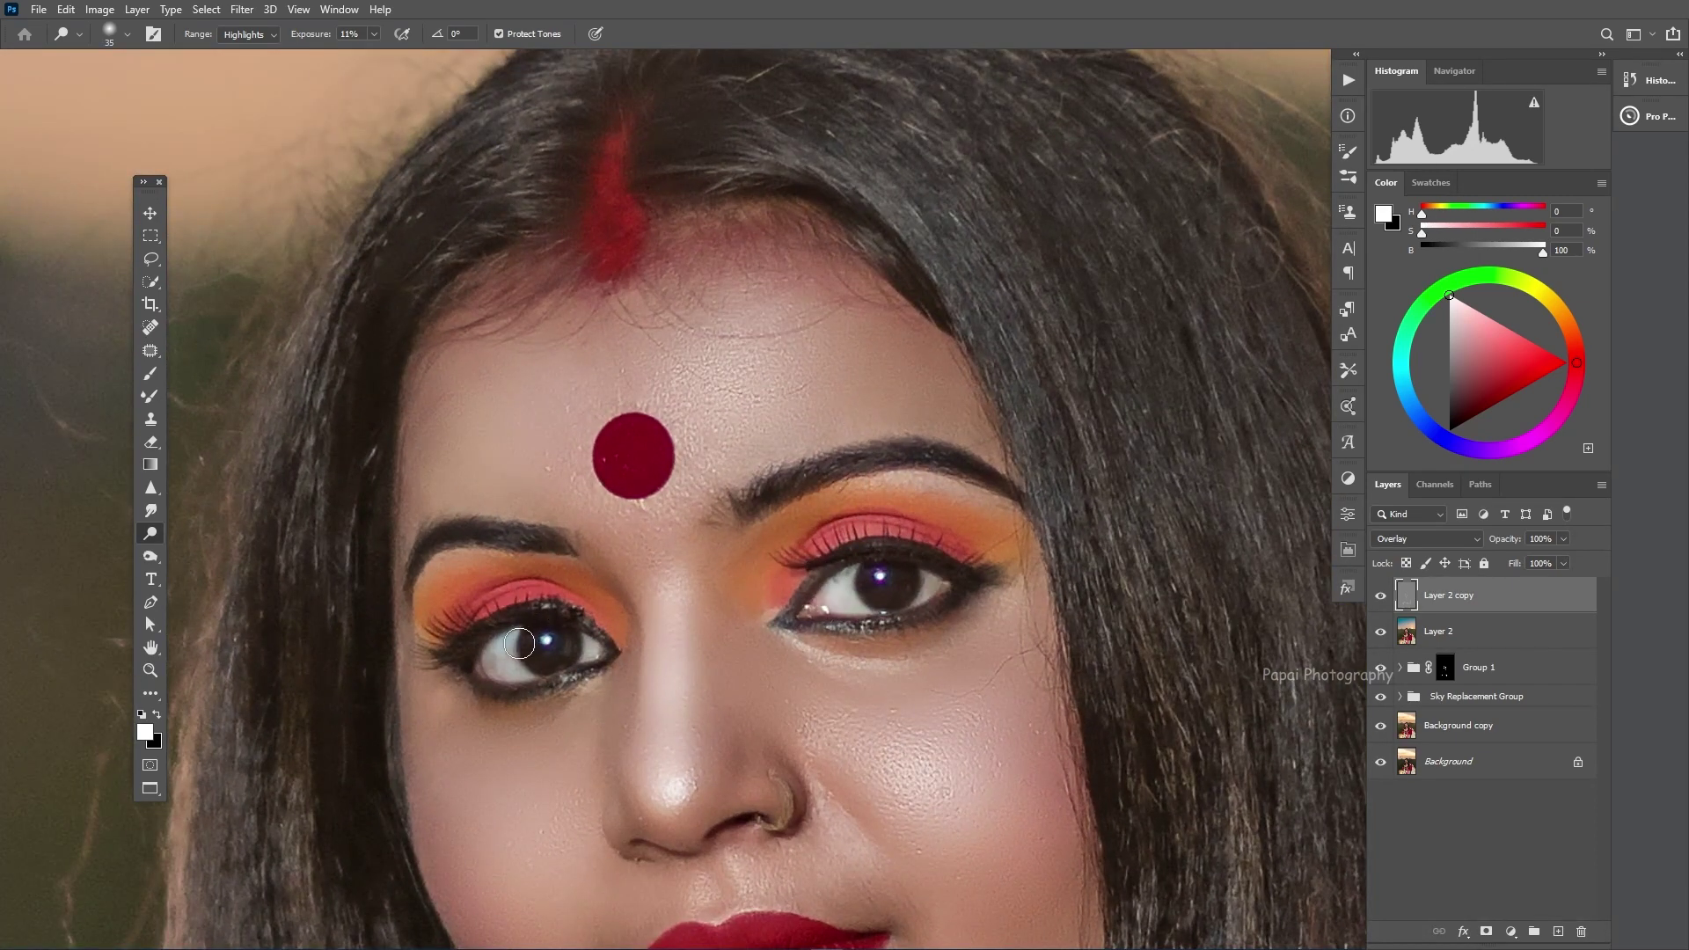
click(236, 39)
drag(507, 652, 494, 658)
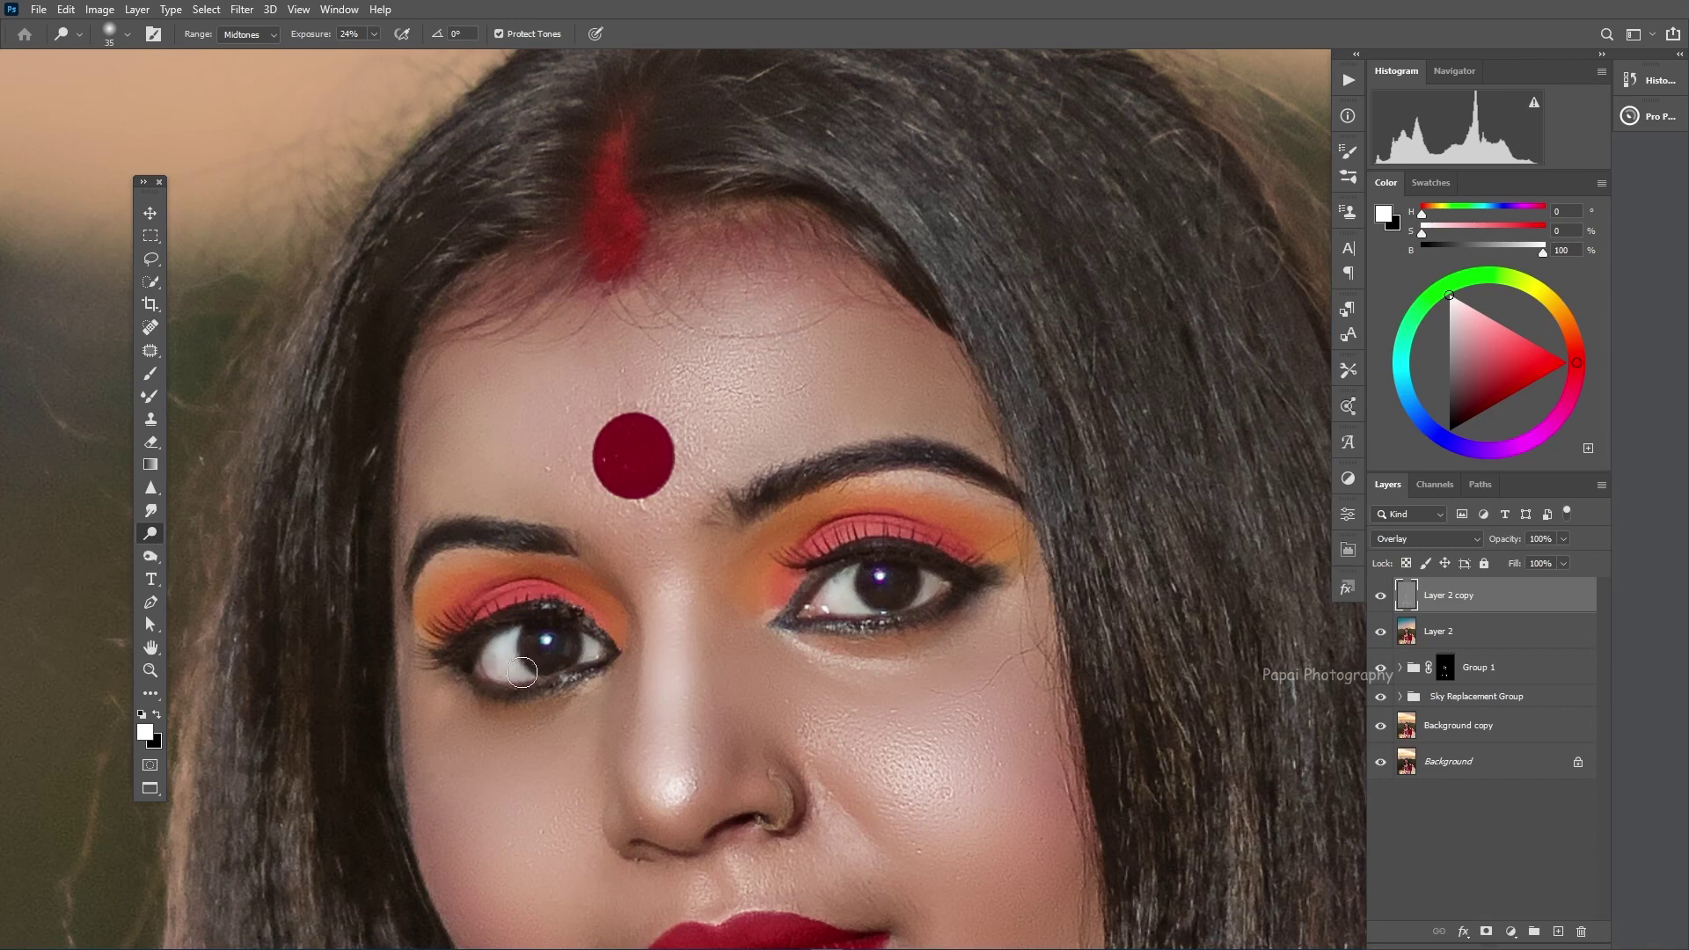
drag(850, 585, 894, 589)
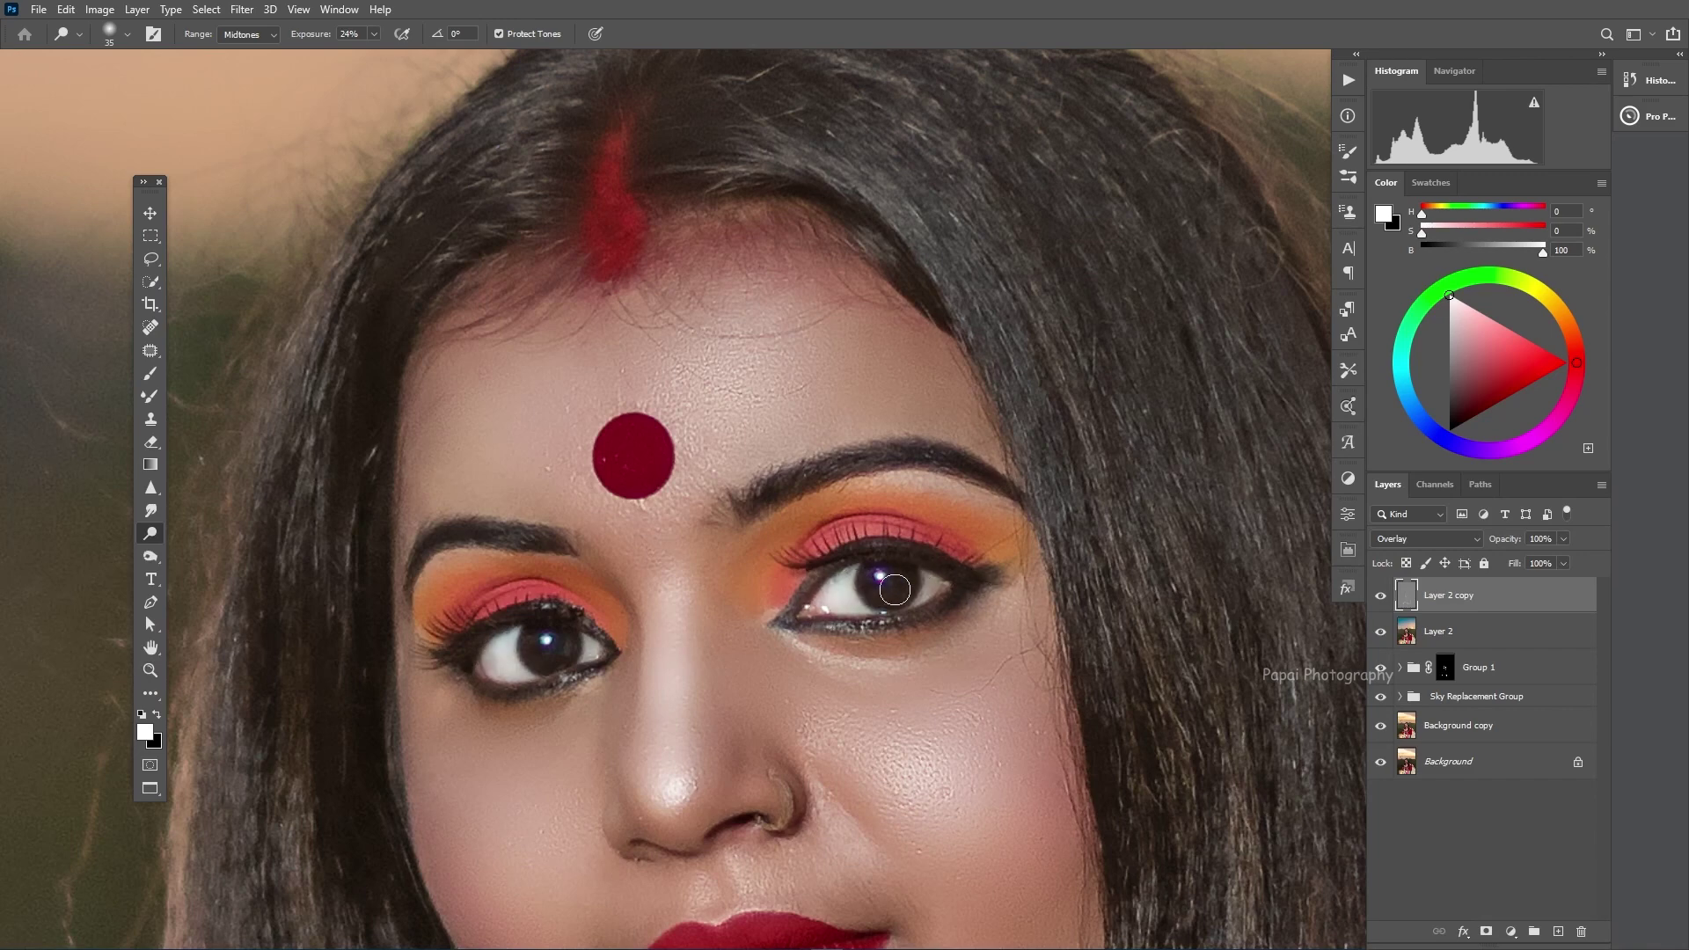
- Hide and show Layer 2 copy to compare the face before and after
scroll(866, 597, down, 3)
scroll(867, 597, down, 2)
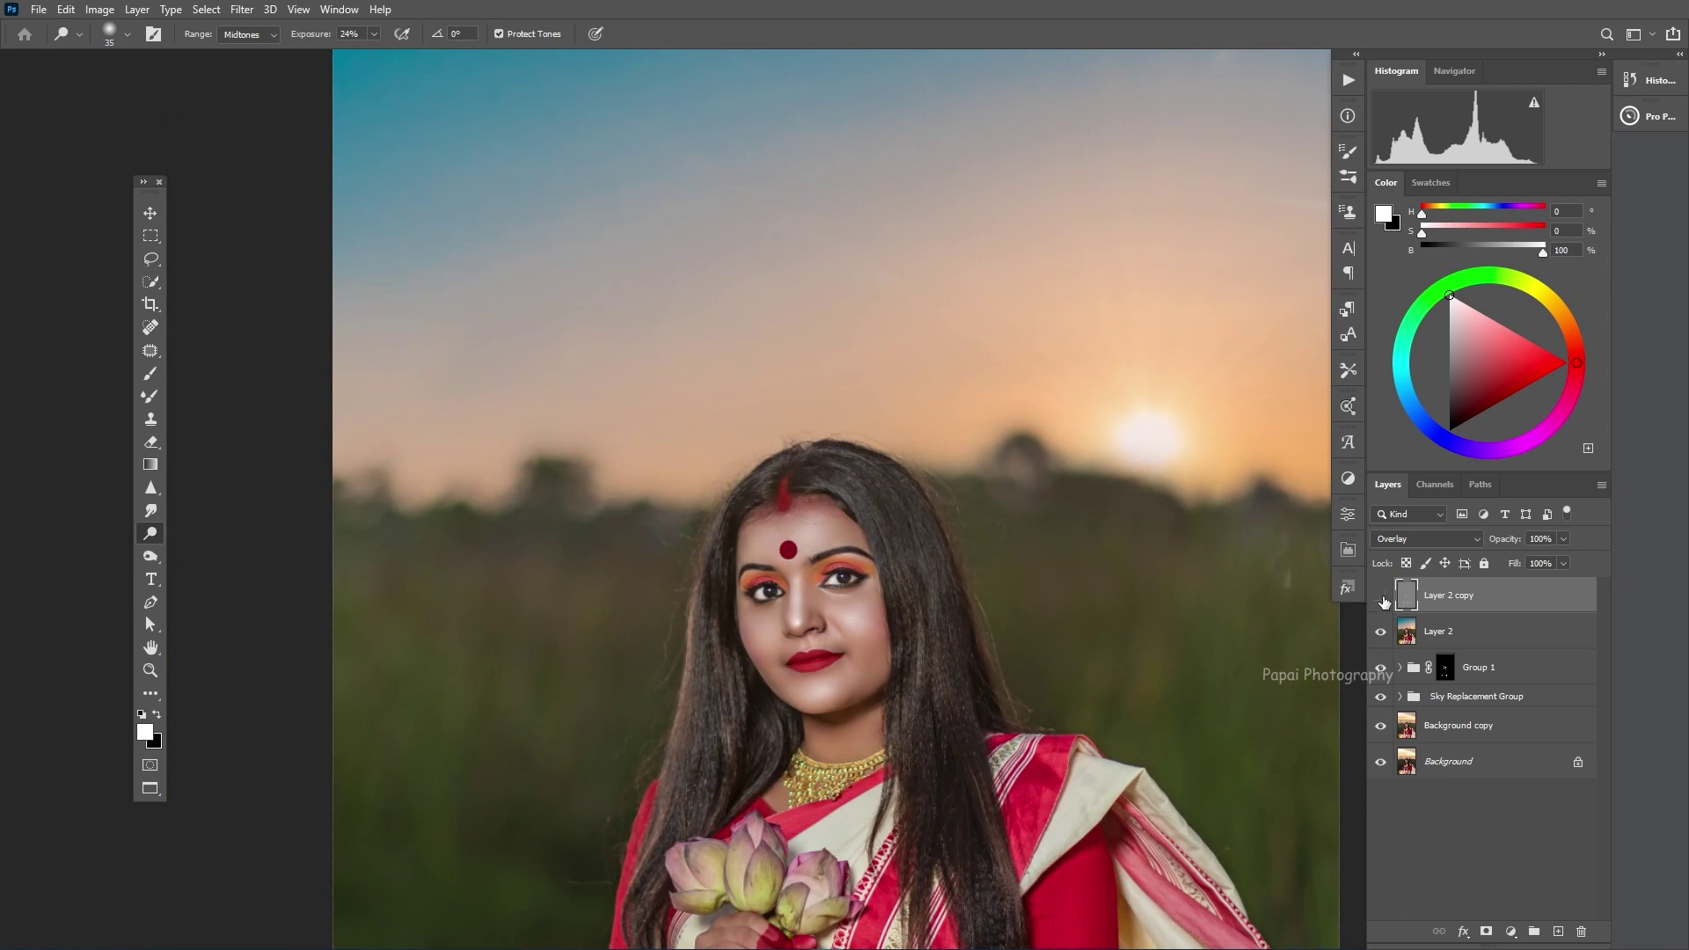
click(1381, 597)
click(1380, 597)
scroll(1091, 612, down, 2)
scroll(1091, 612, down, 3)
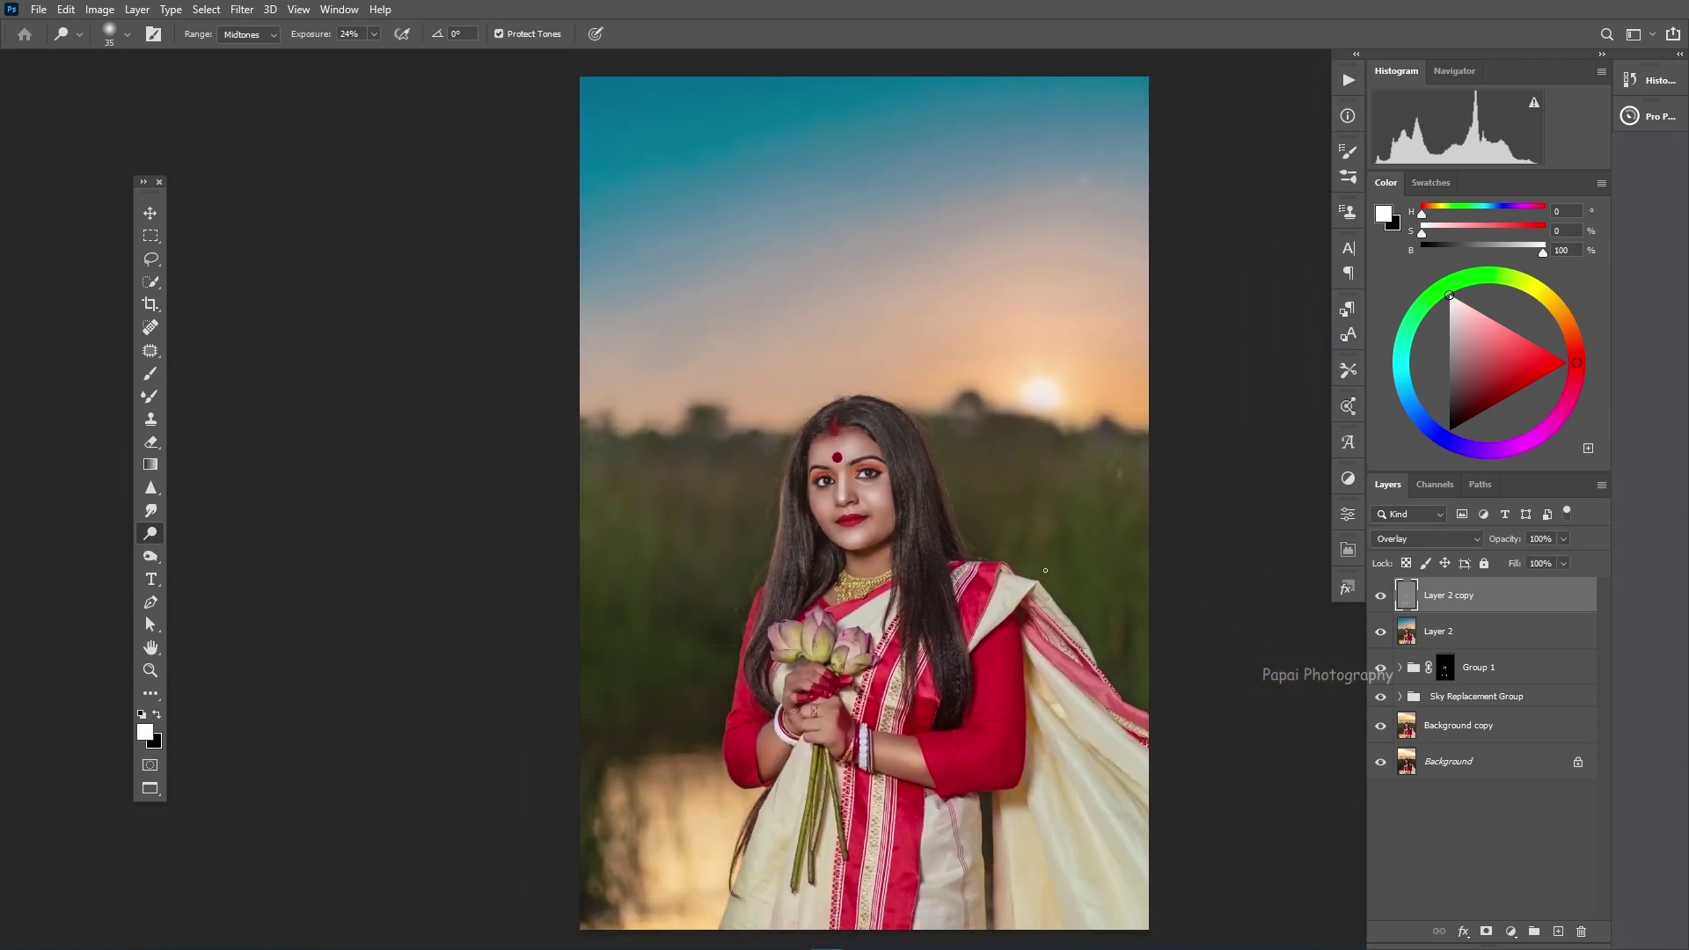
- Add a Selective Color layer with Yellows cyan -17 and Greens magenta +91, black -59
click(1510, 931)
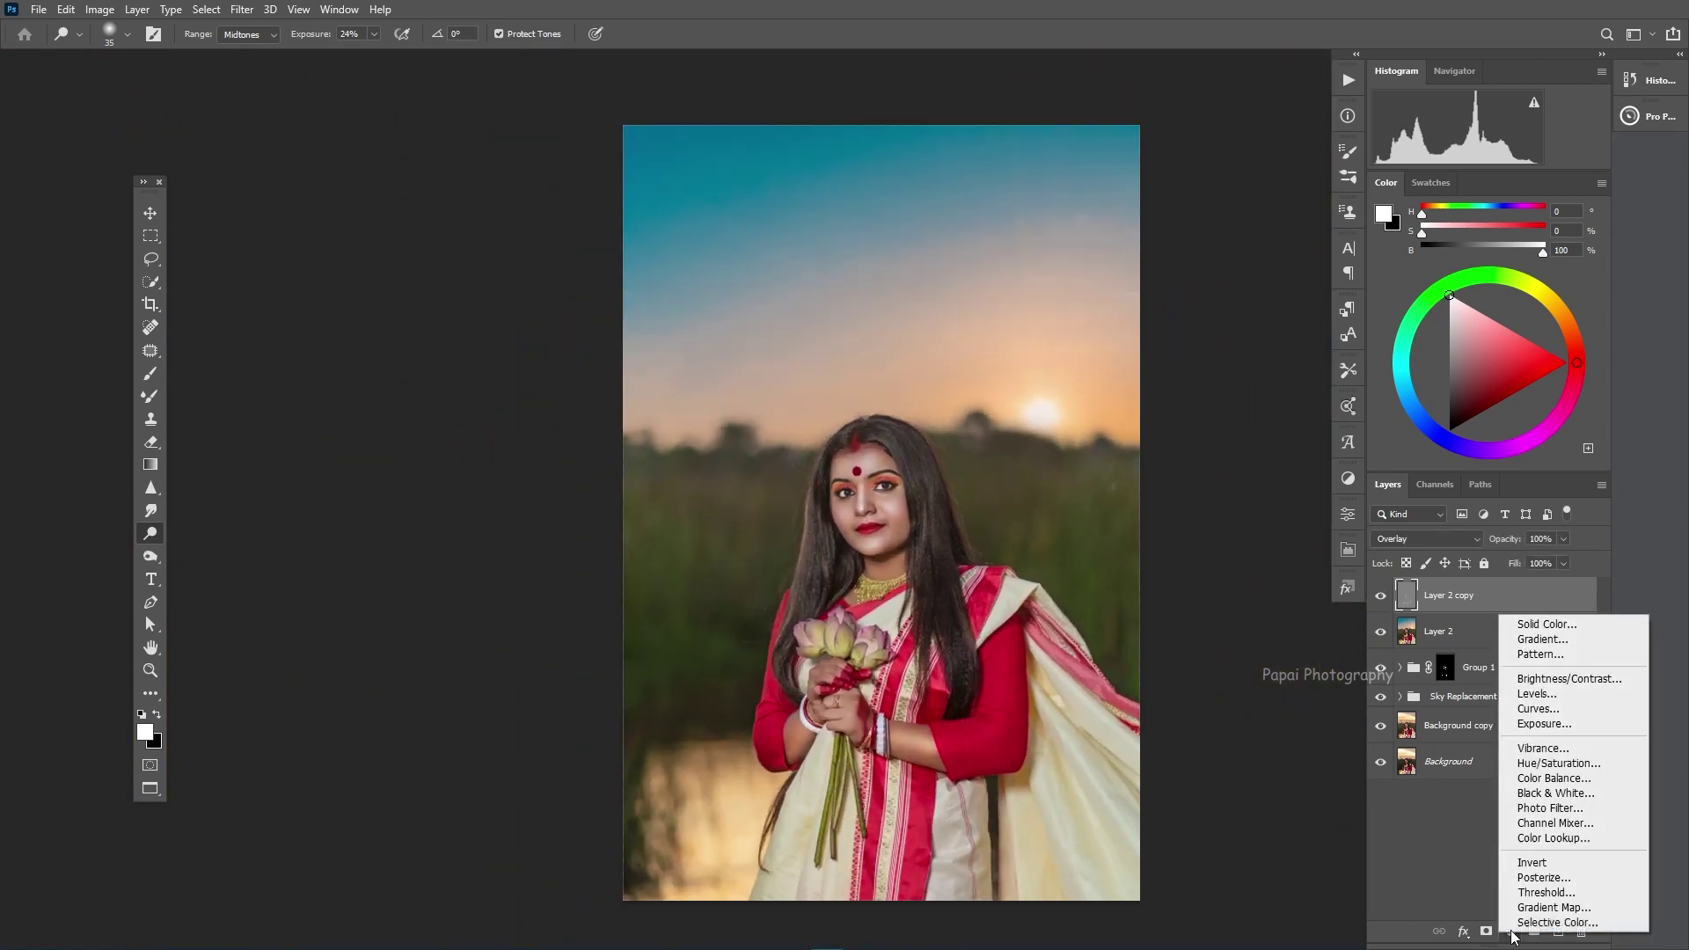
click(1183, 586)
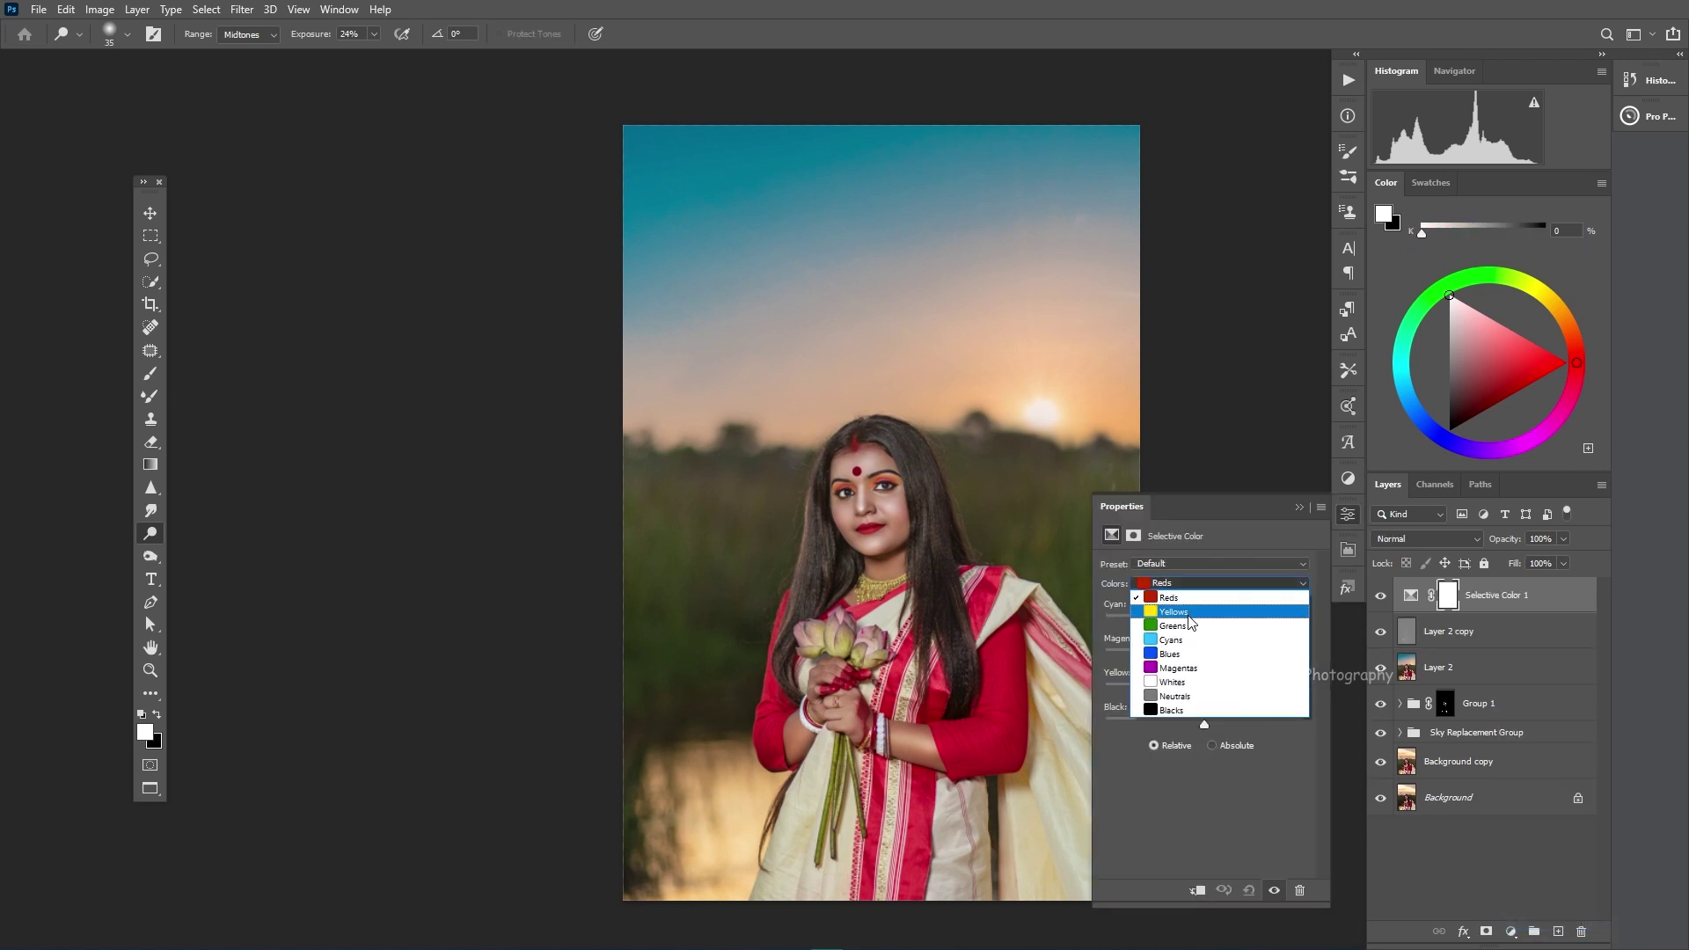
mouse_move(1248, 616)
mouse_down()
mouse_move(1272, 619)
mouse_move(1185, 656)
mouse_move(1176, 691)
mouse_move(1226, 686)
mouse_move(1206, 681)
mouse_move(1174, 719)
mouse_move(1207, 718)
mouse_move(1182, 720)
mouse_up()
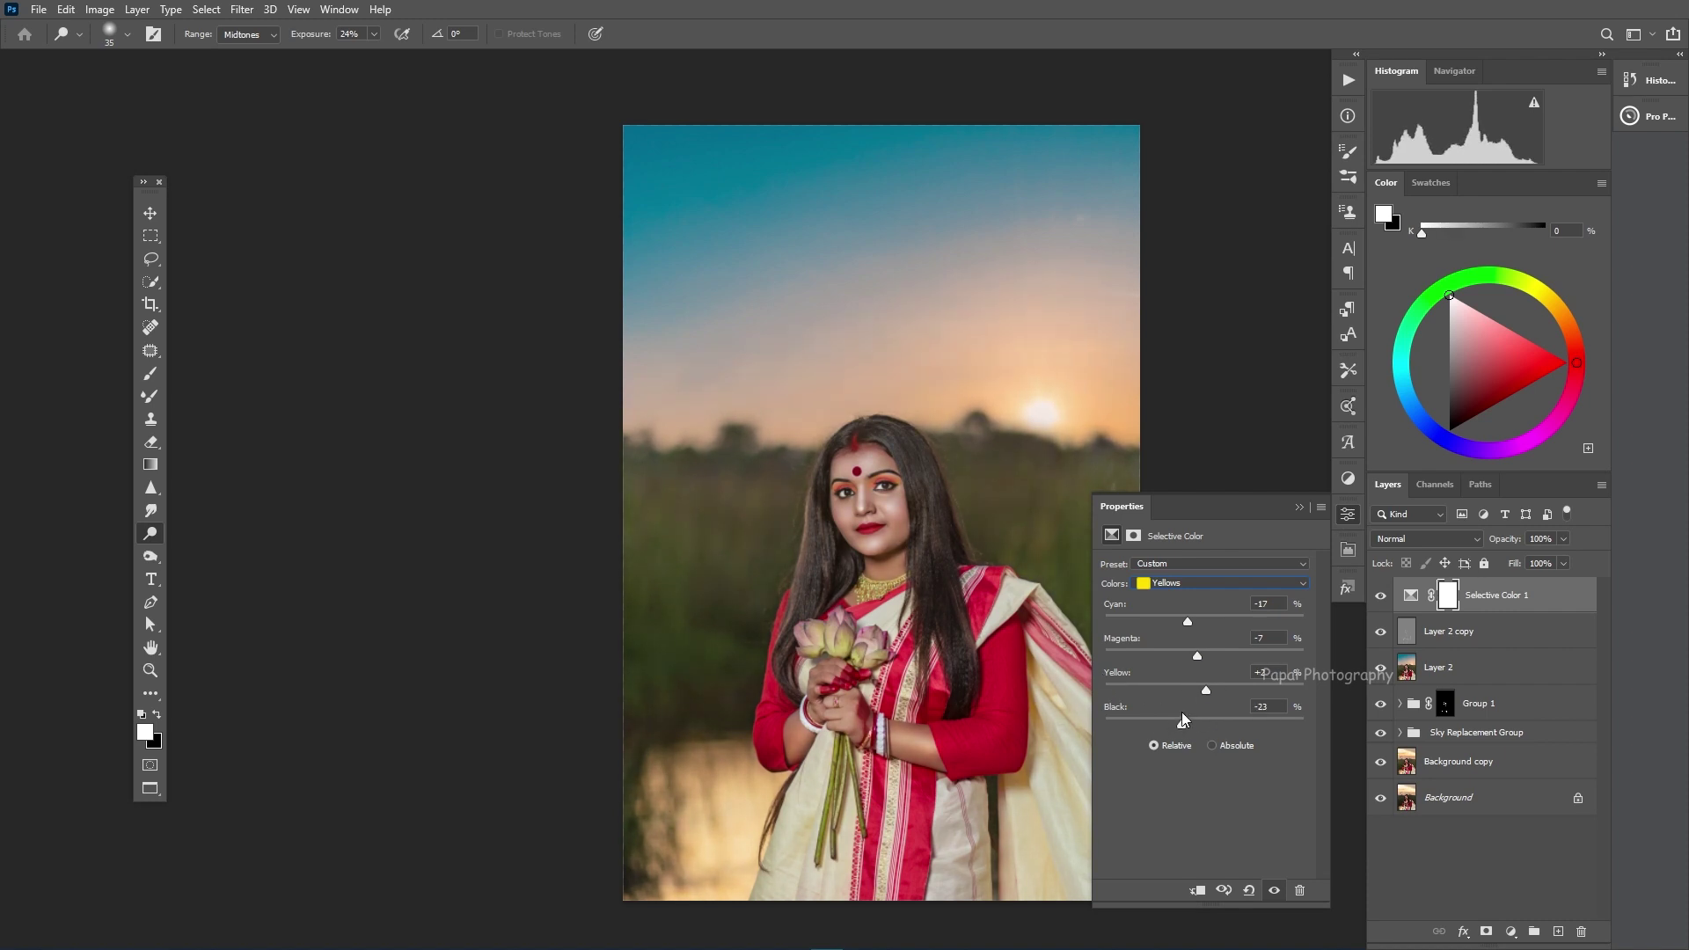
click(1210, 584)
drag(1122, 655, 1295, 656)
- Collapse the Selective Color properties and make Layer 2 the active layer
click(1299, 510)
scroll(758, 459, up, 3)
scroll(757, 459, up, 3)
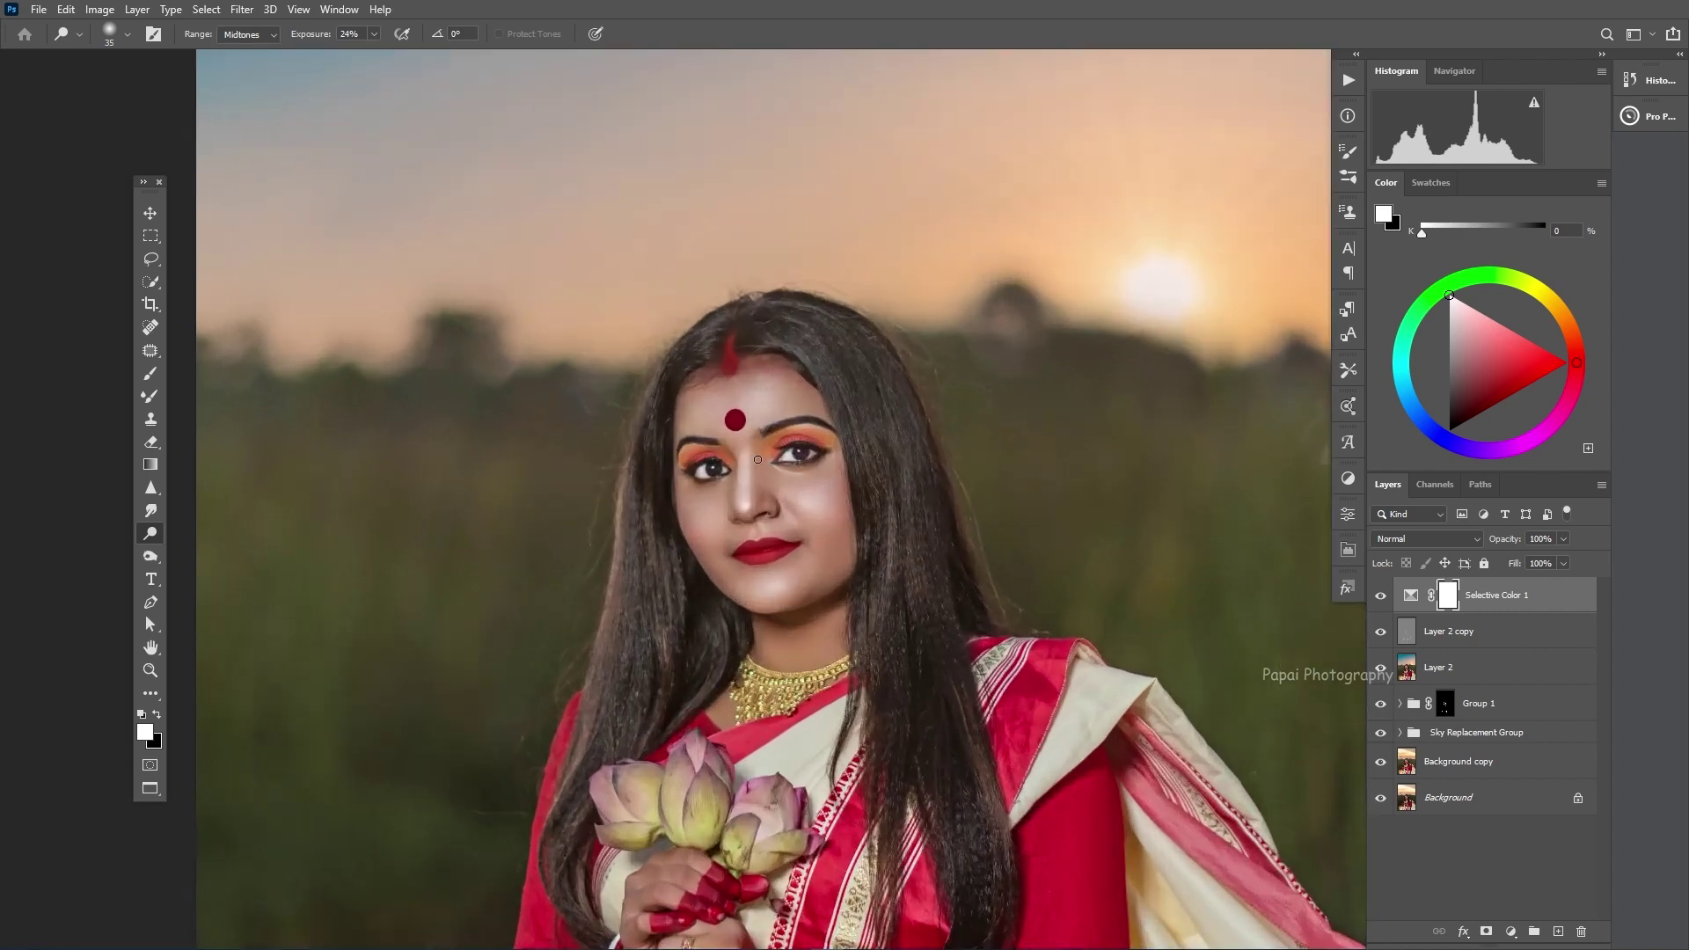
scroll(806, 468, up, 2)
scroll(806, 468, up, 2)
scroll(805, 467, up, 2)
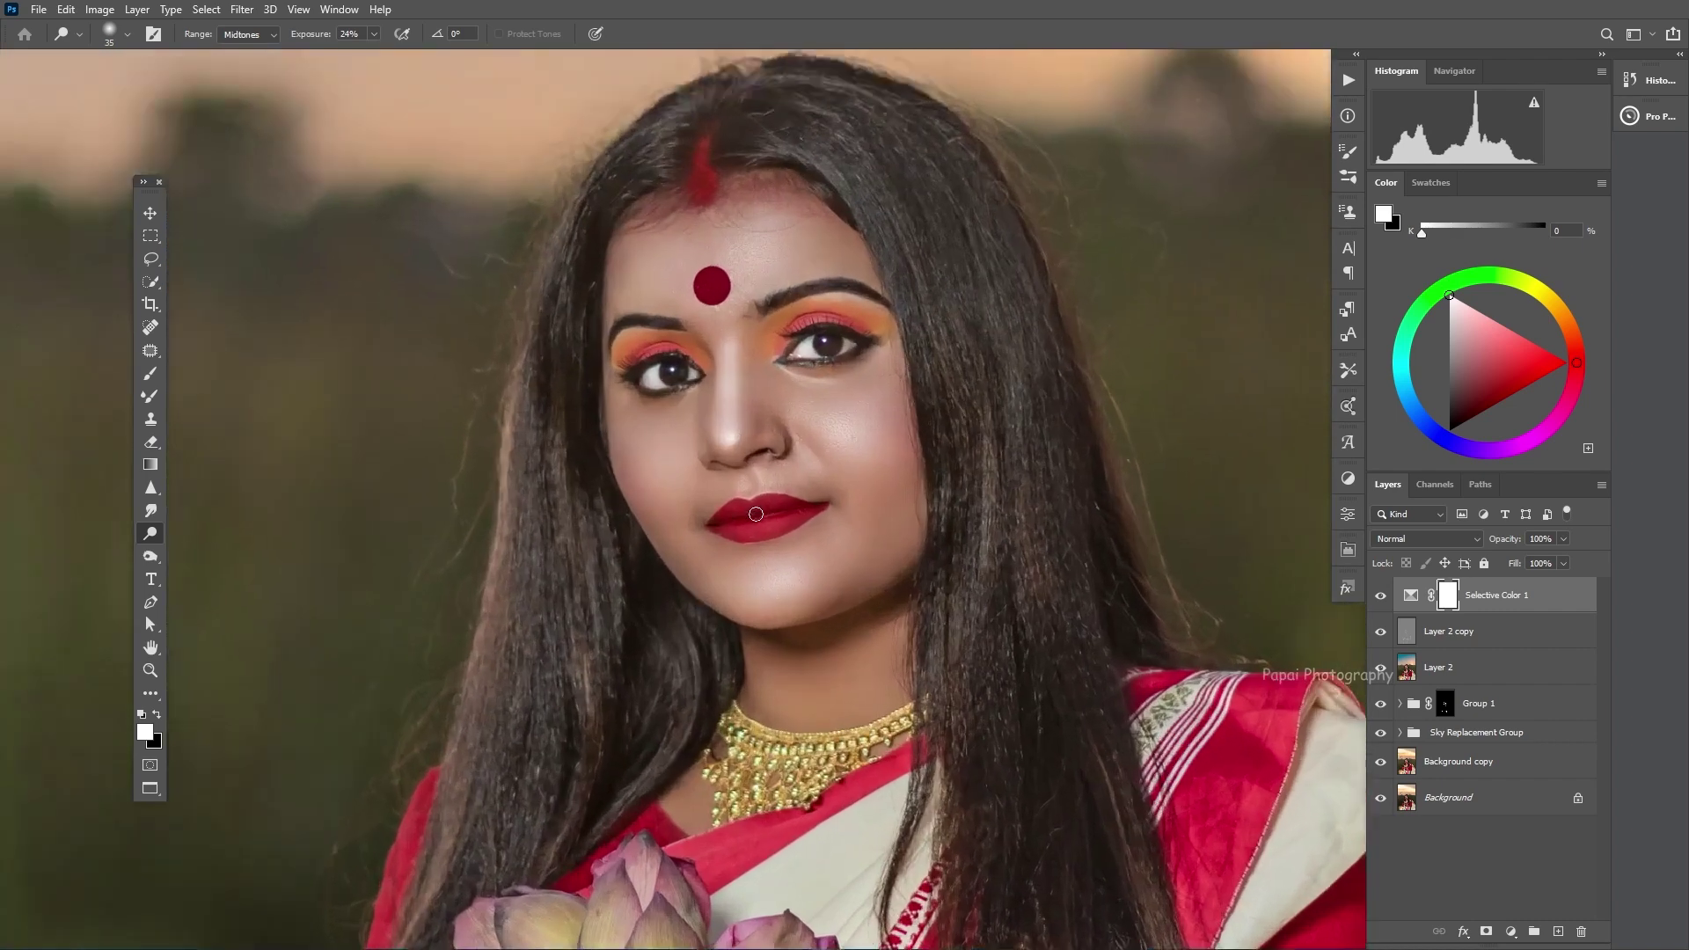
scroll(806, 468, up, 2)
click(1442, 630)
scroll(760, 518, up, 3)
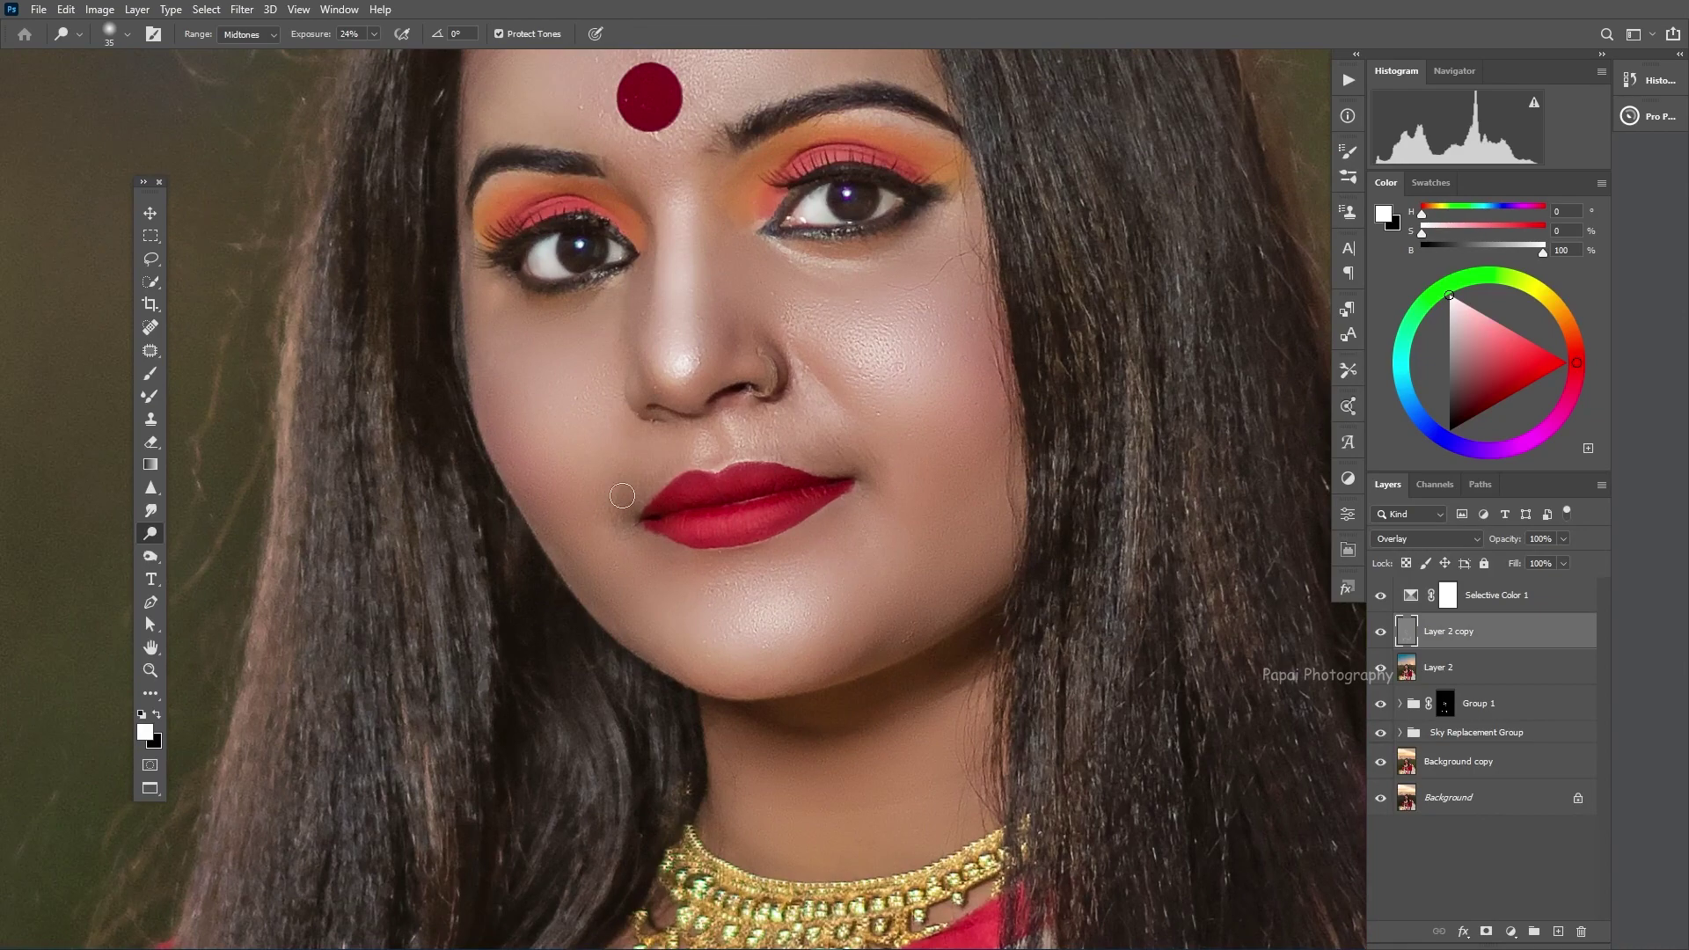
scroll(622, 495, down, 3)
scroll(622, 495, down, 2)
scroll(845, 621, up, 1)
scroll(845, 621, up, 2)
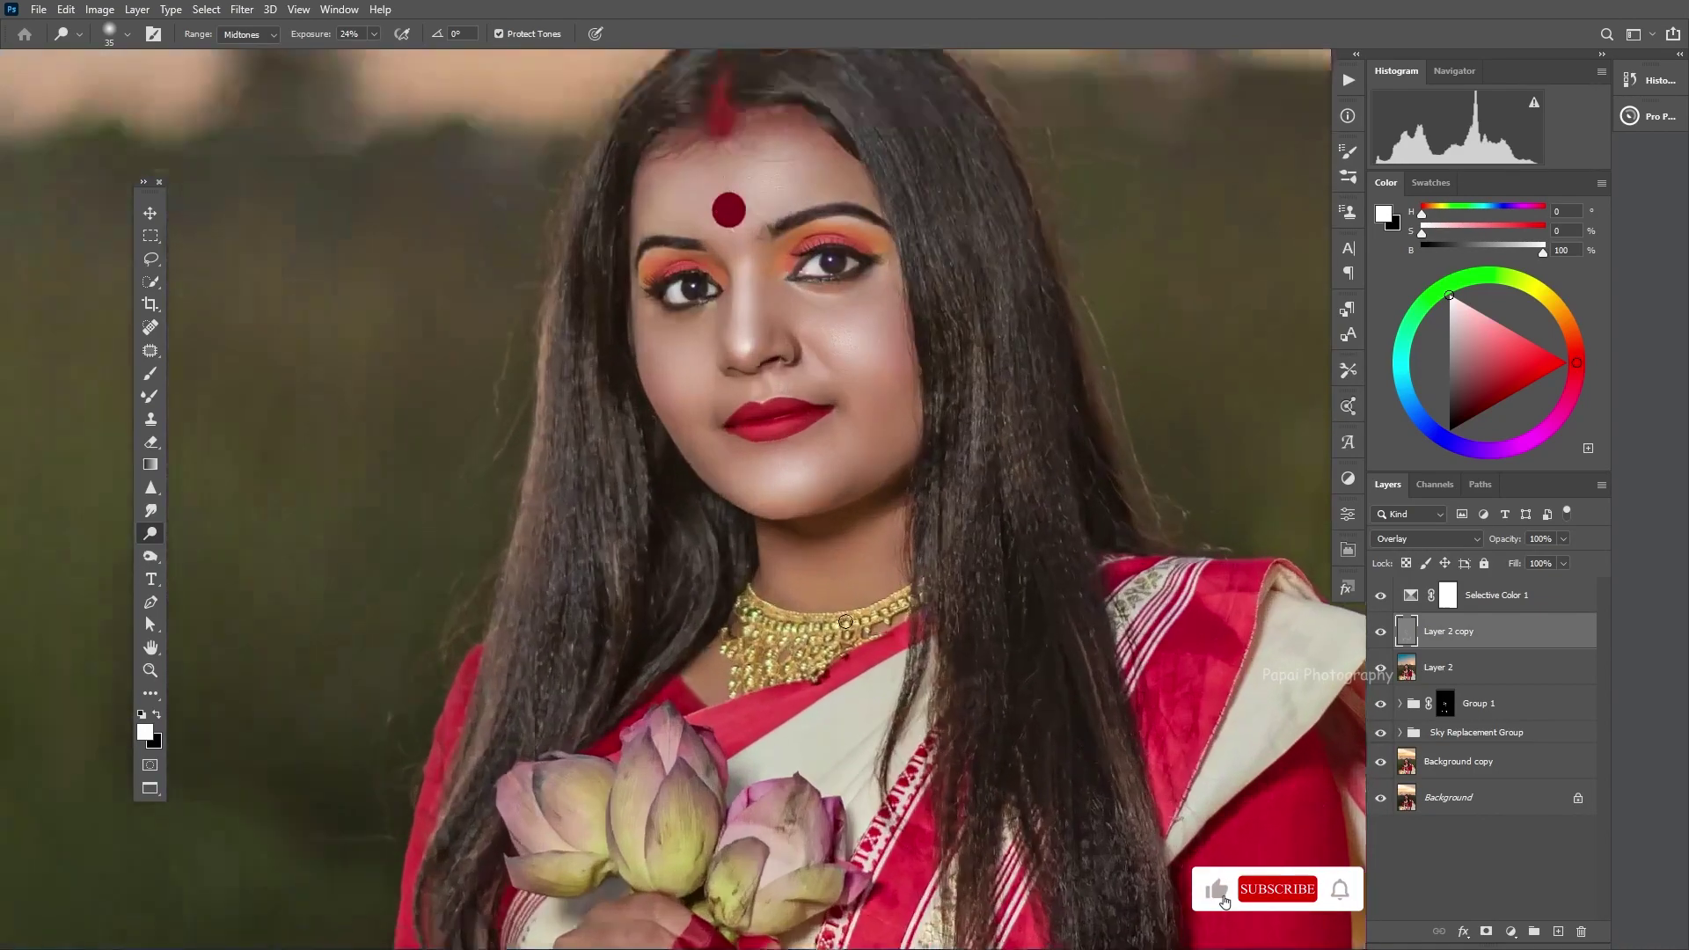
scroll(845, 621, up, 1)
key(alt+bracketleft)
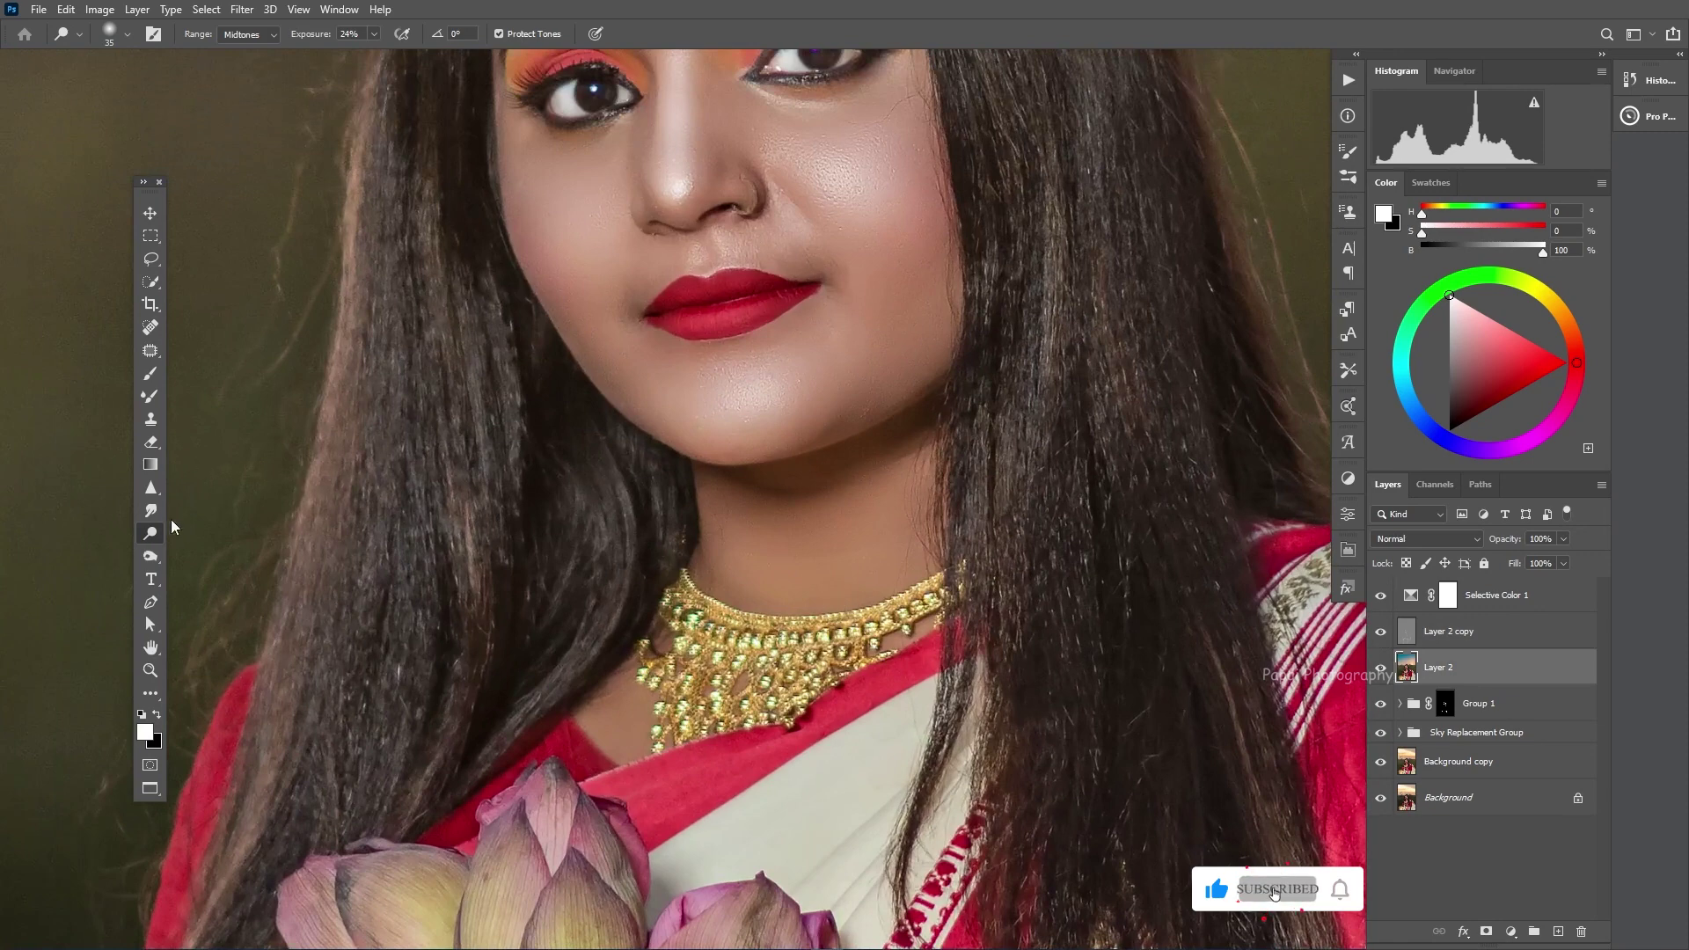
- Choose the Sponge tool on Saturate at 38% flow, then target the Selective Color 1 mask
right_click(150, 555)
click(212, 578)
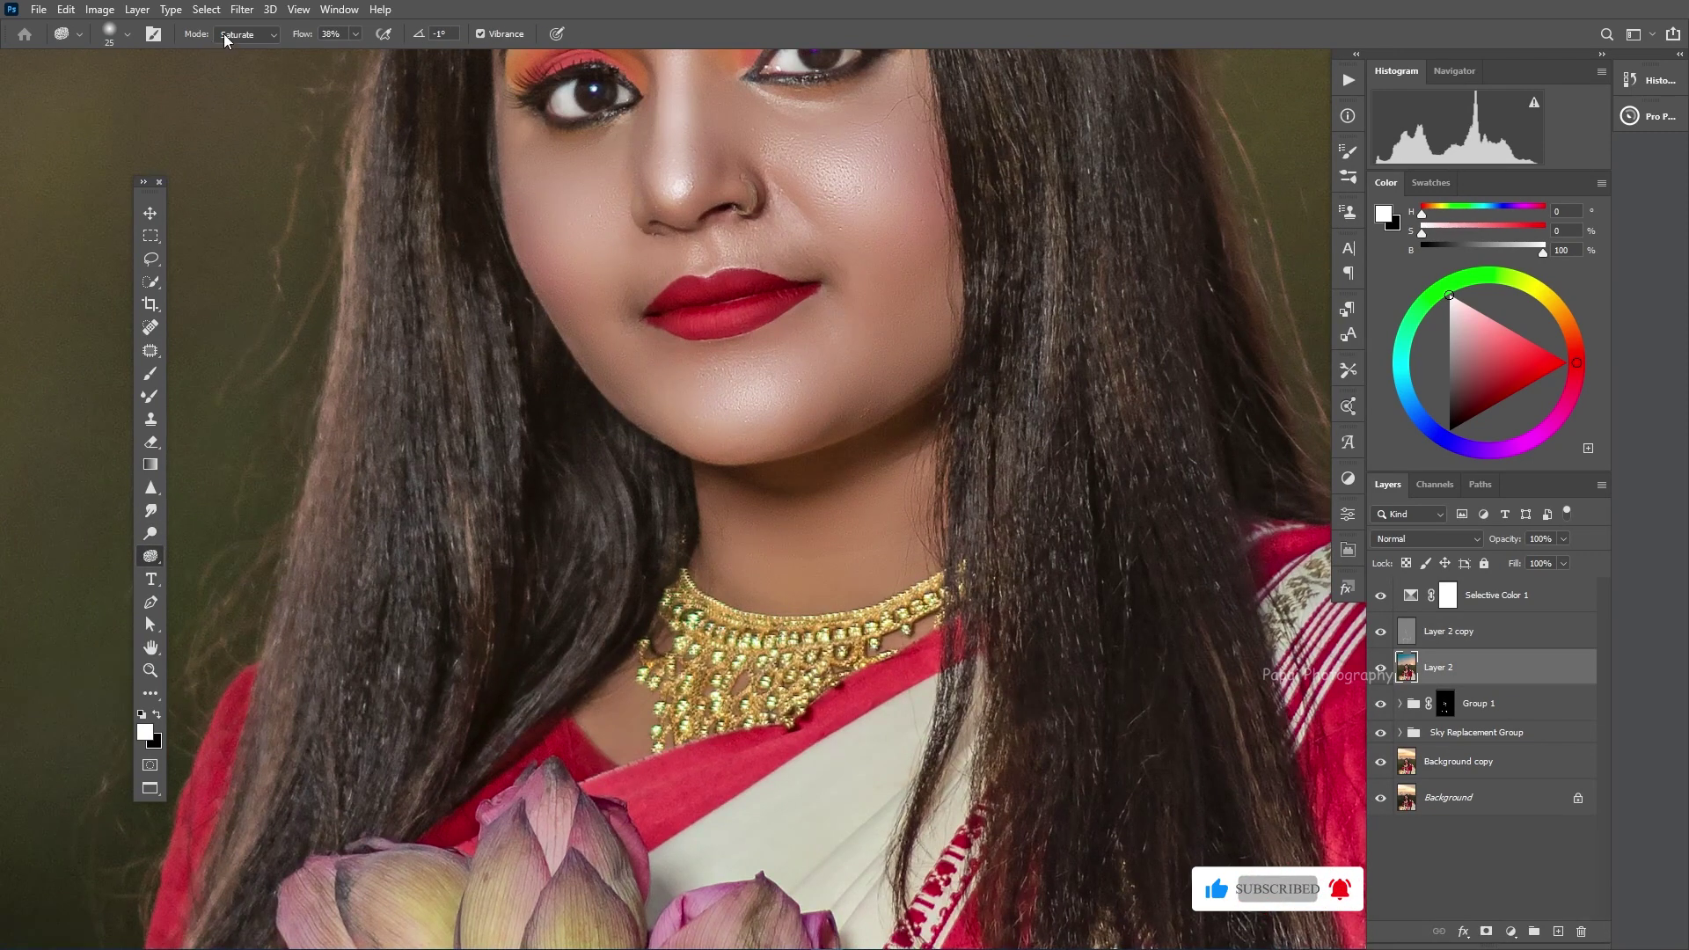
scroll(758, 778, up, 1)
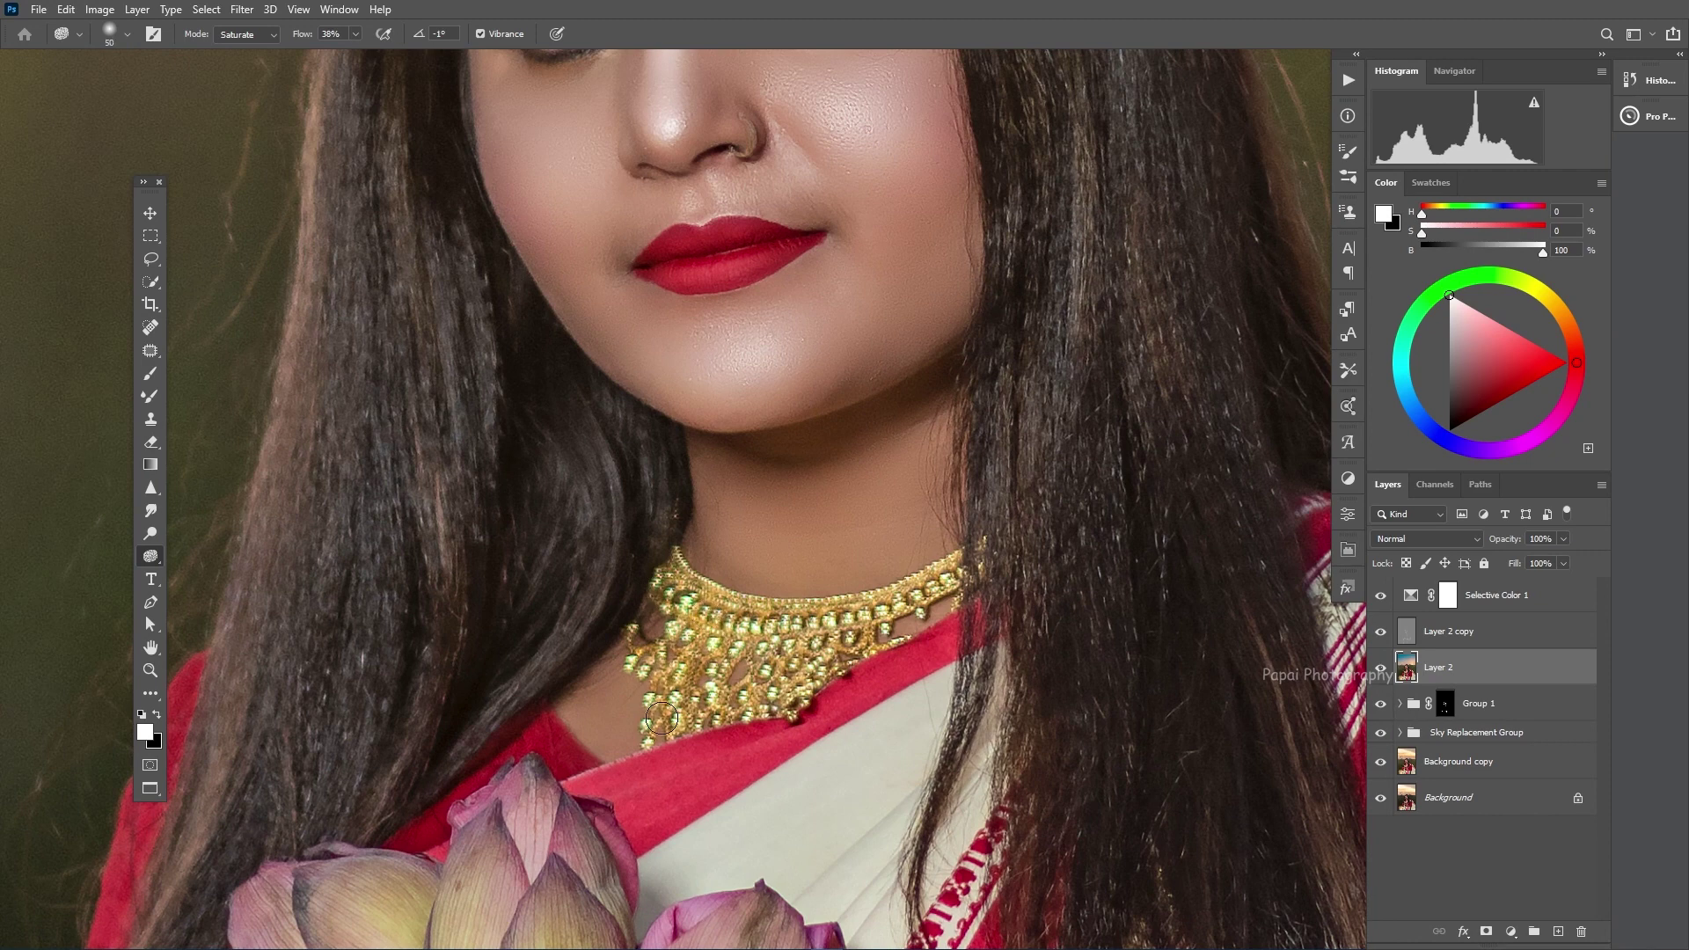
key(bracketright)
click(1446, 597)
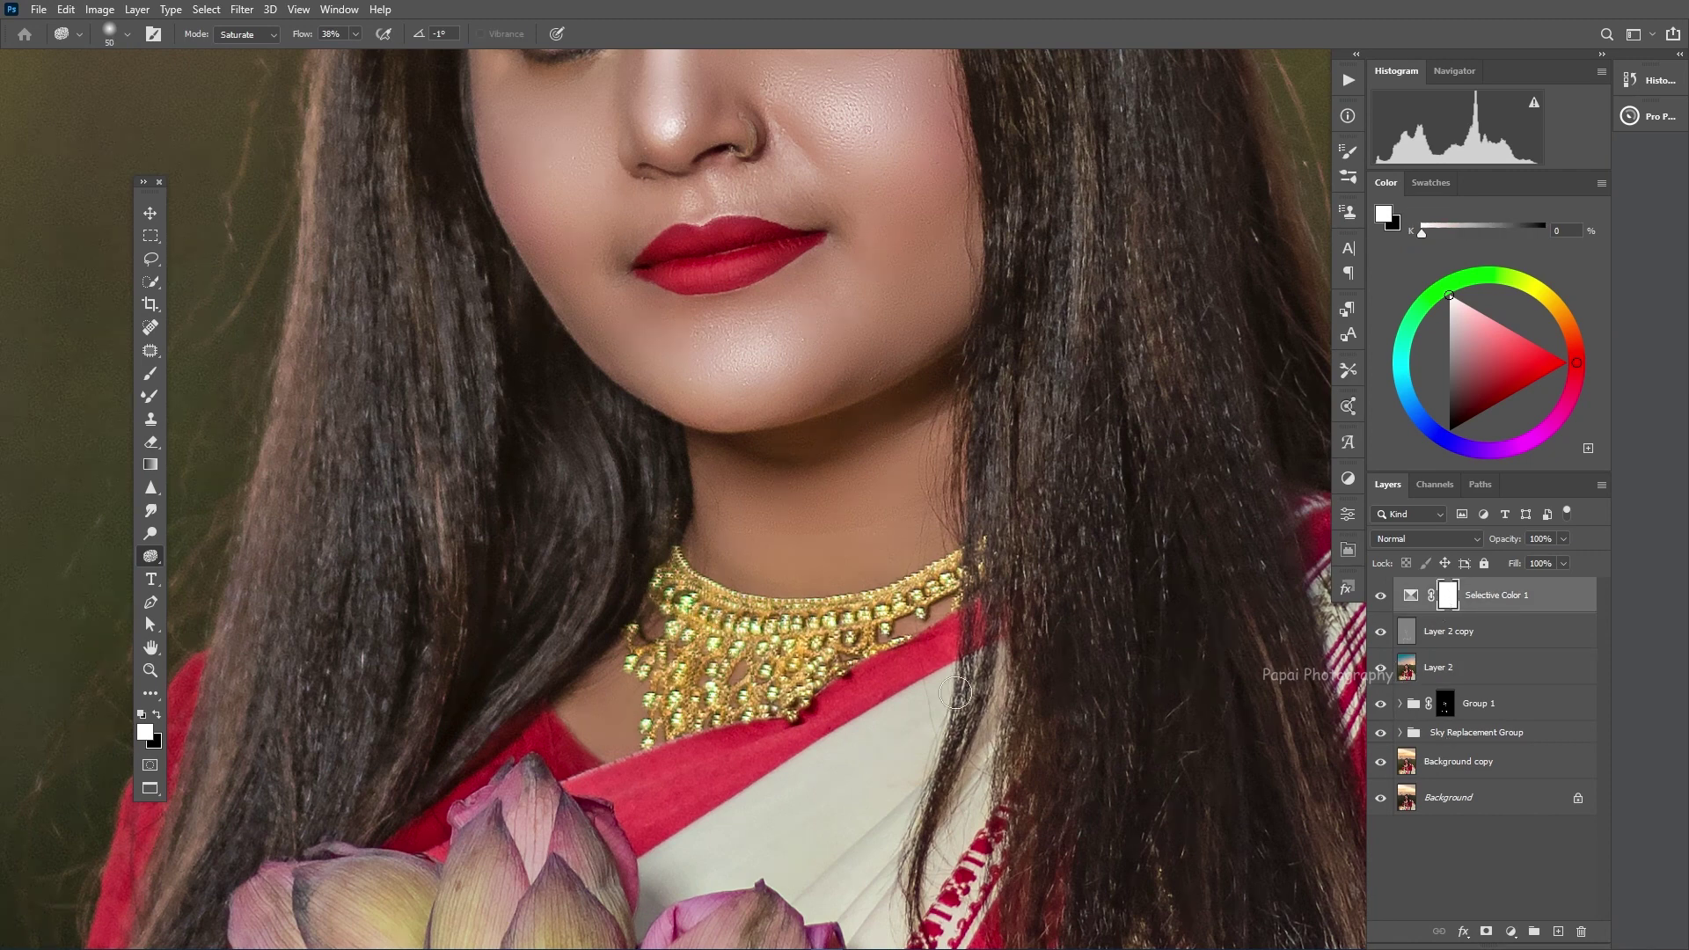
- Switch to the Brush with black foreground and add a second mask to Selective Color 1
click(150, 374)
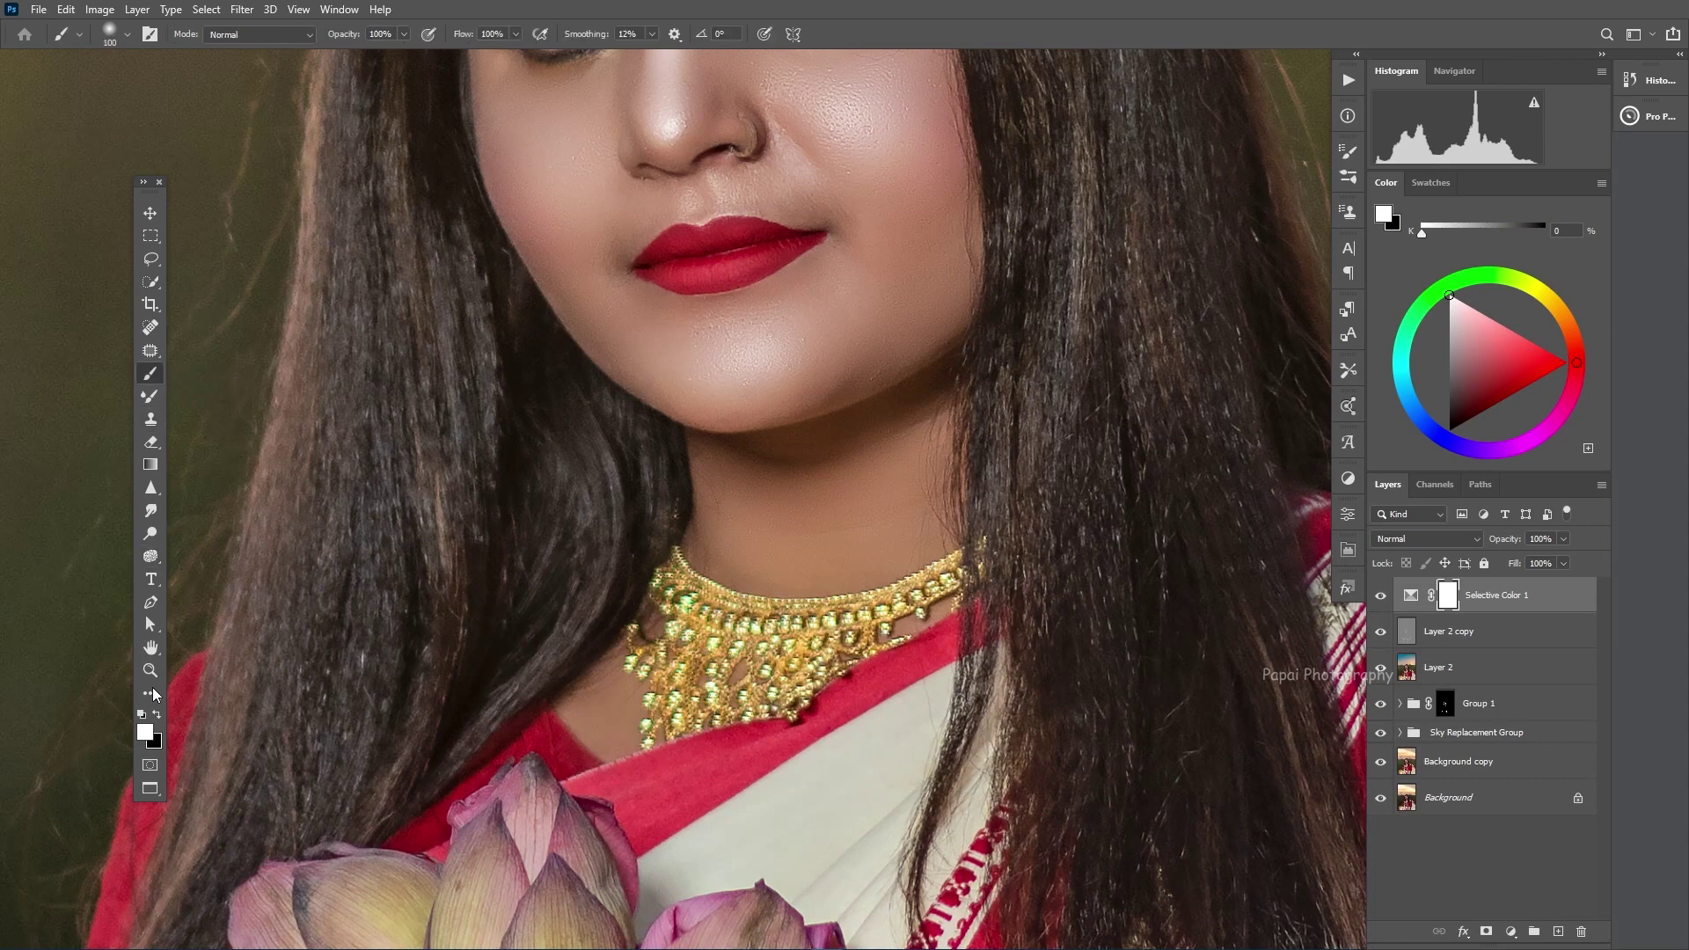
click(157, 715)
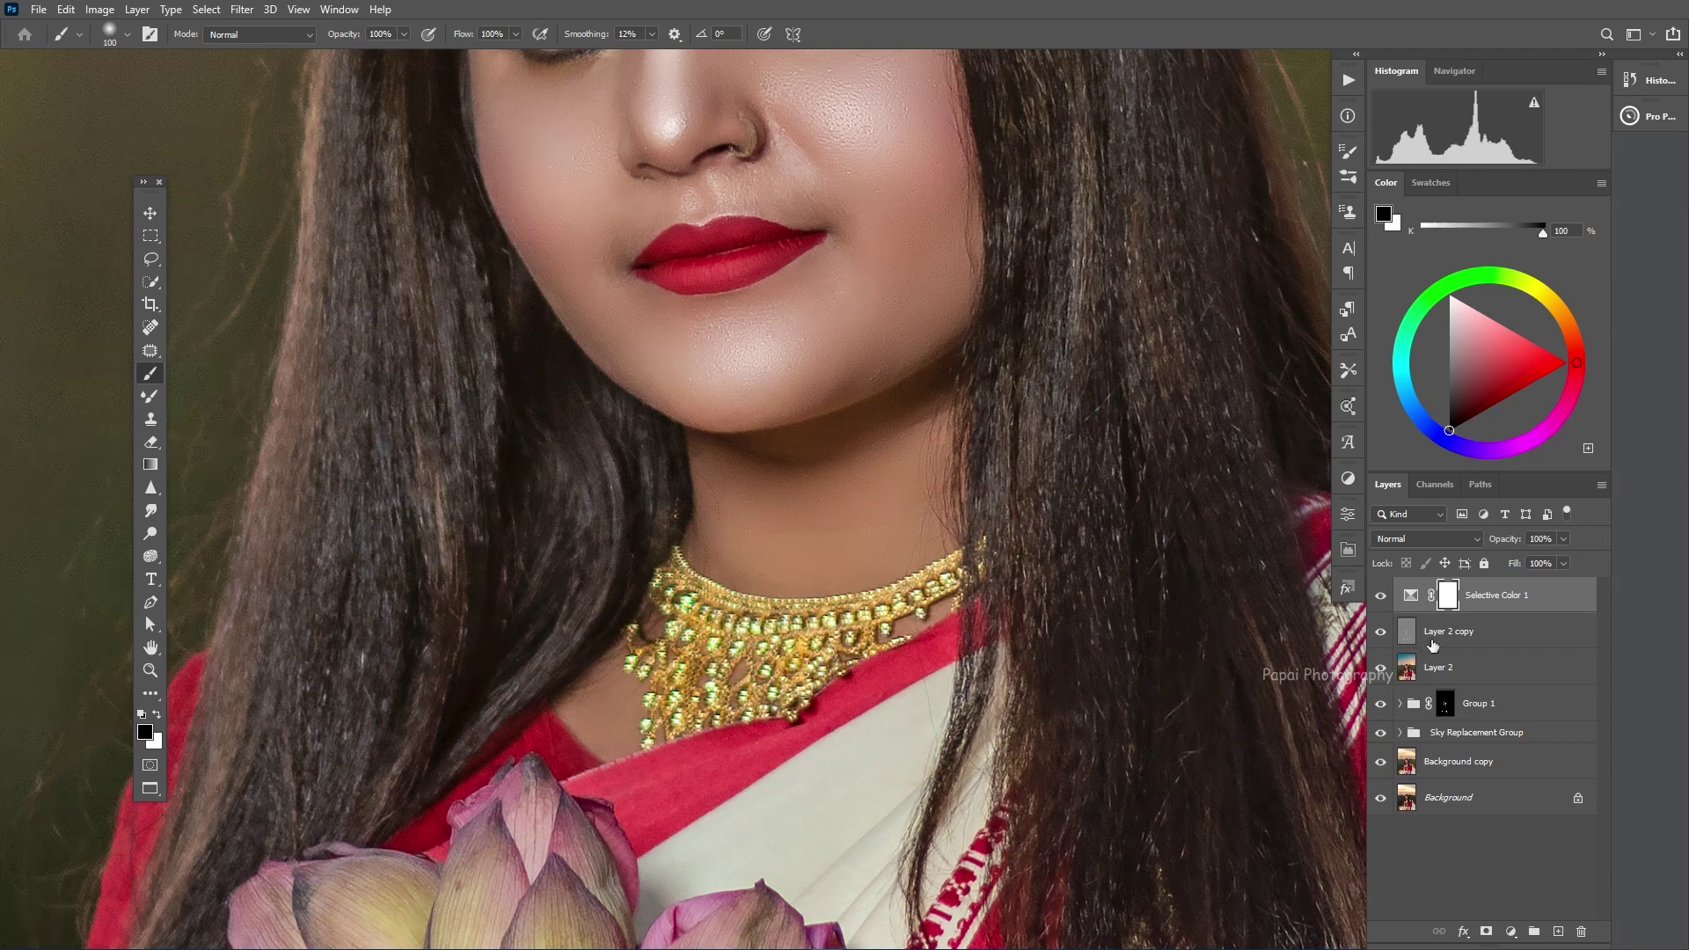
click(1485, 930)
- Toggle between the original Background alone and all edited layers to compare the portrait
alt+click(1381, 800)
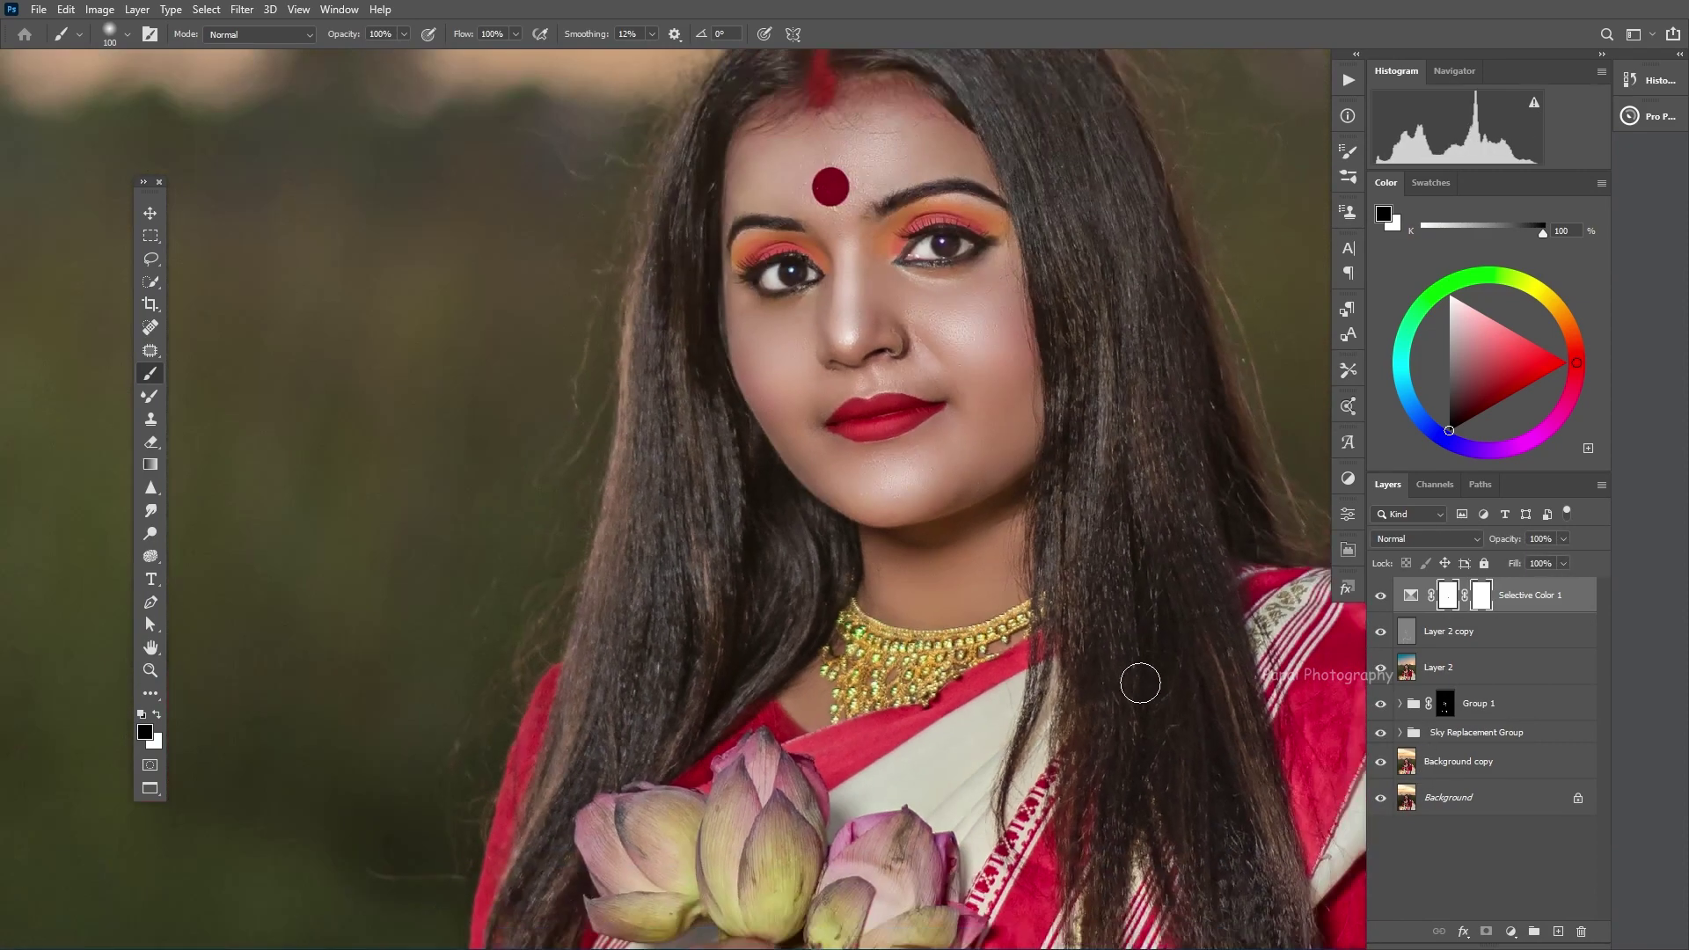
scroll(1140, 694, down, 2)
scroll(968, 557, down, 2)
scroll(950, 580, down, 2)
scroll(932, 613, down, 2)
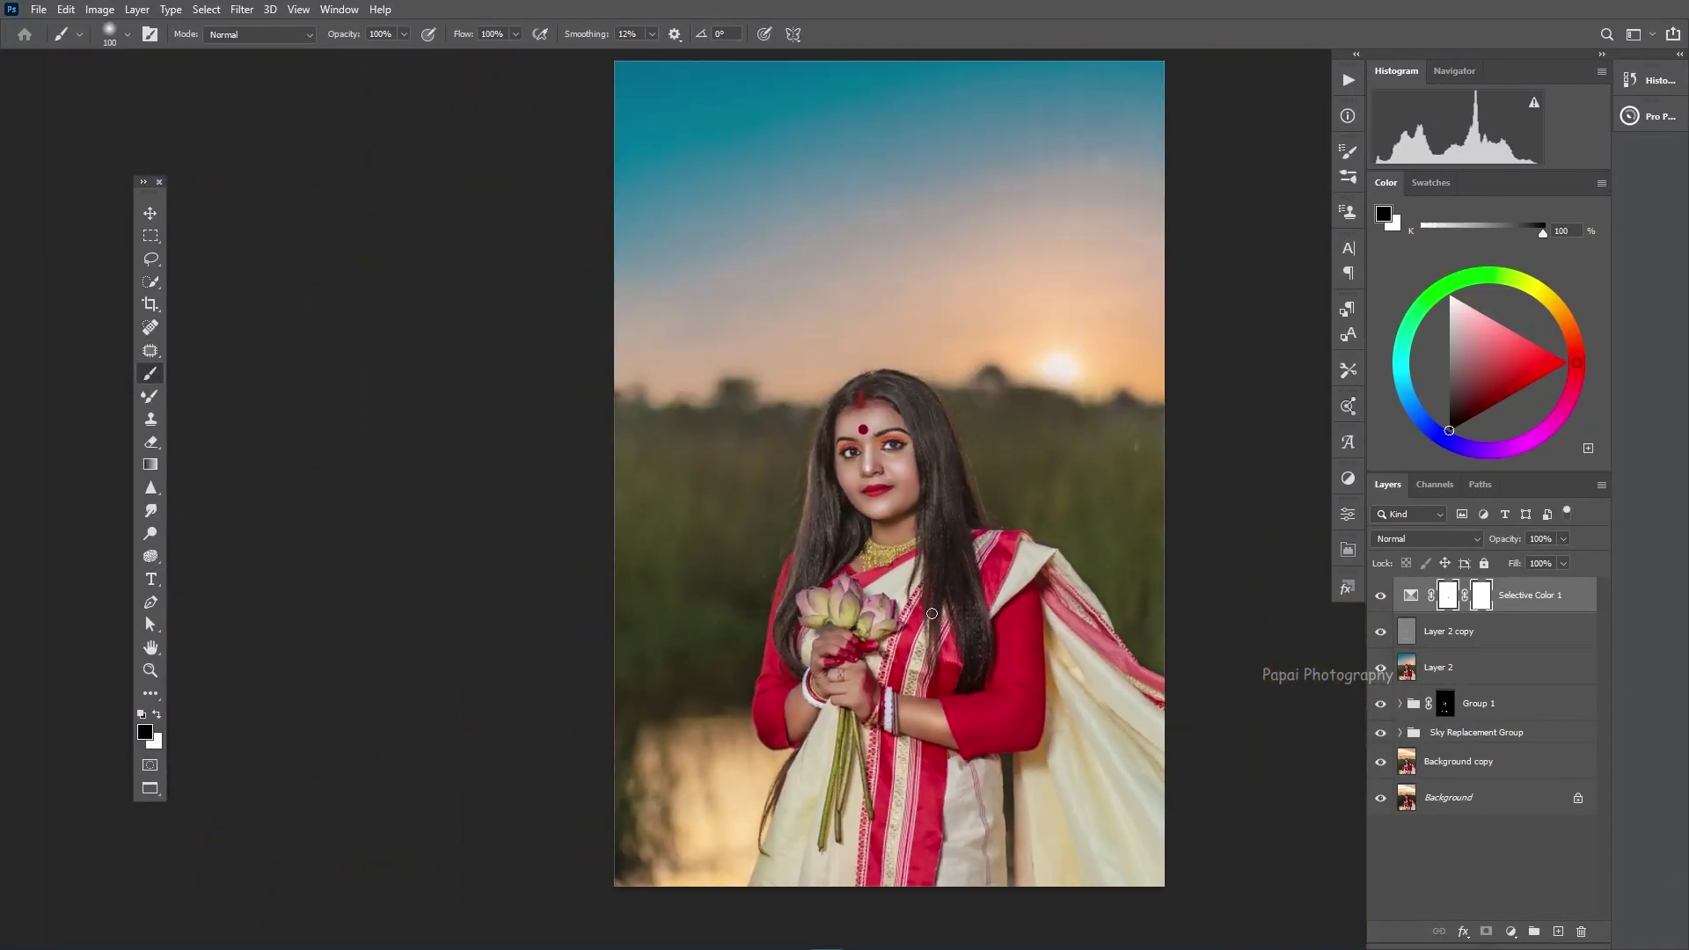
drag(1056, 563, 1009, 634)
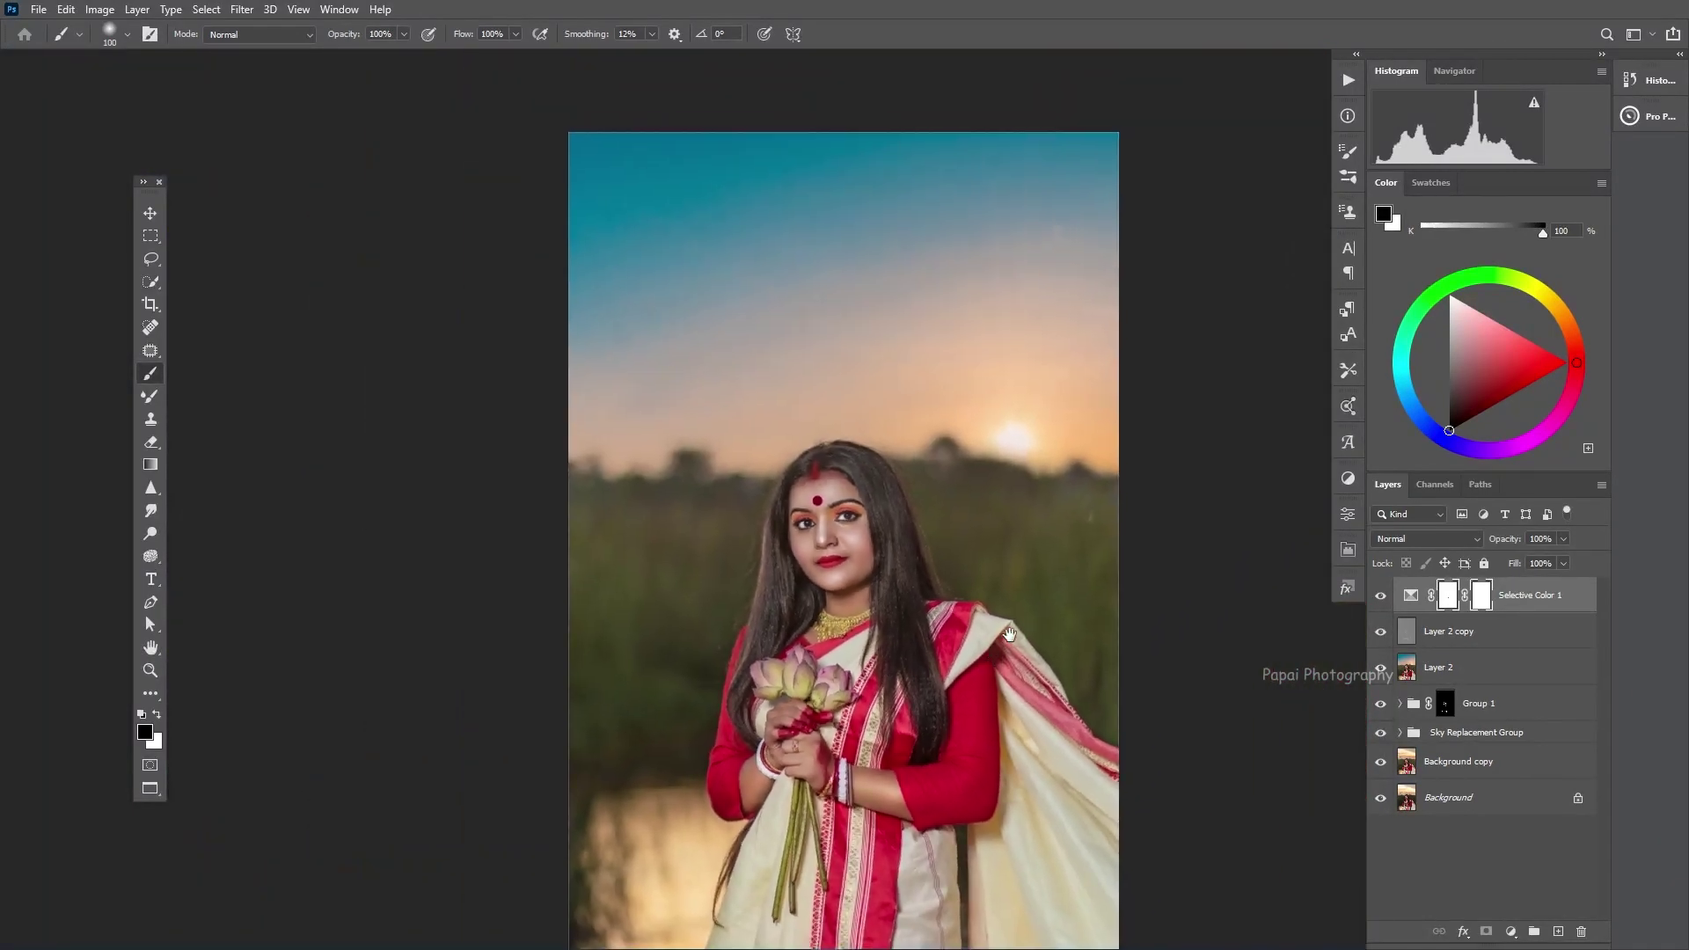
alt+click(1382, 799)
alt+click(1382, 799)
scroll(1197, 713, down, 2)
drag(1153, 689, 1100, 675)
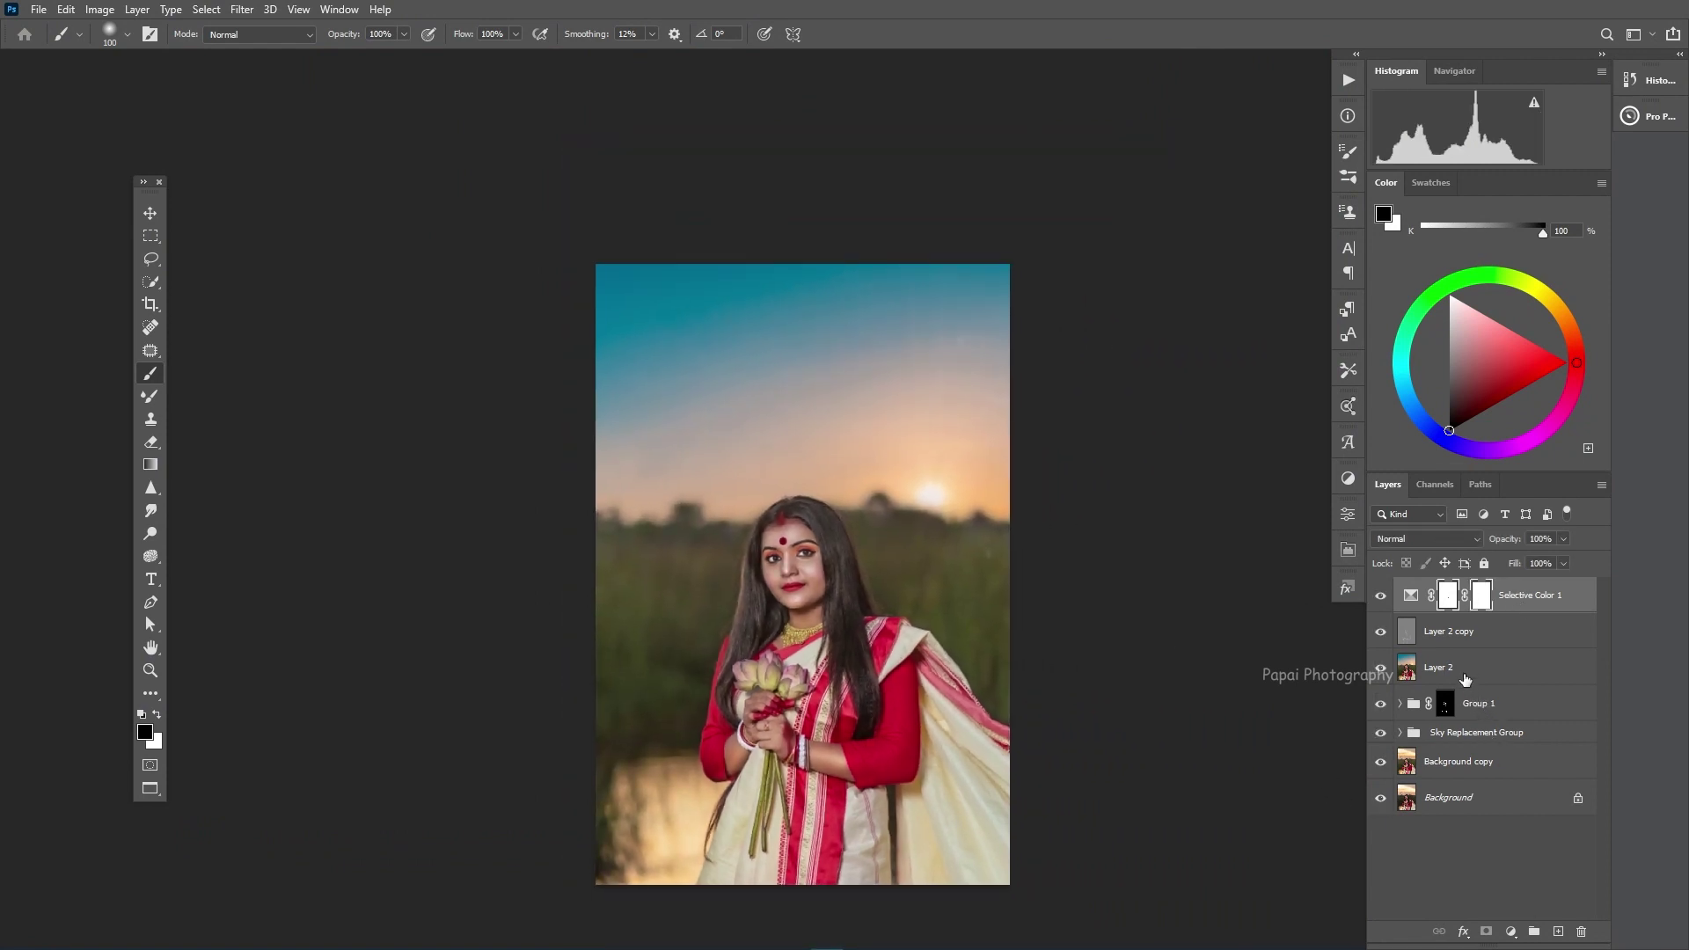
- Stamp all visible edits into a new top Layer 3 and reset the foreground to white
key(ctrl+shift+alt+e)
key(x)
click(1509, 932)
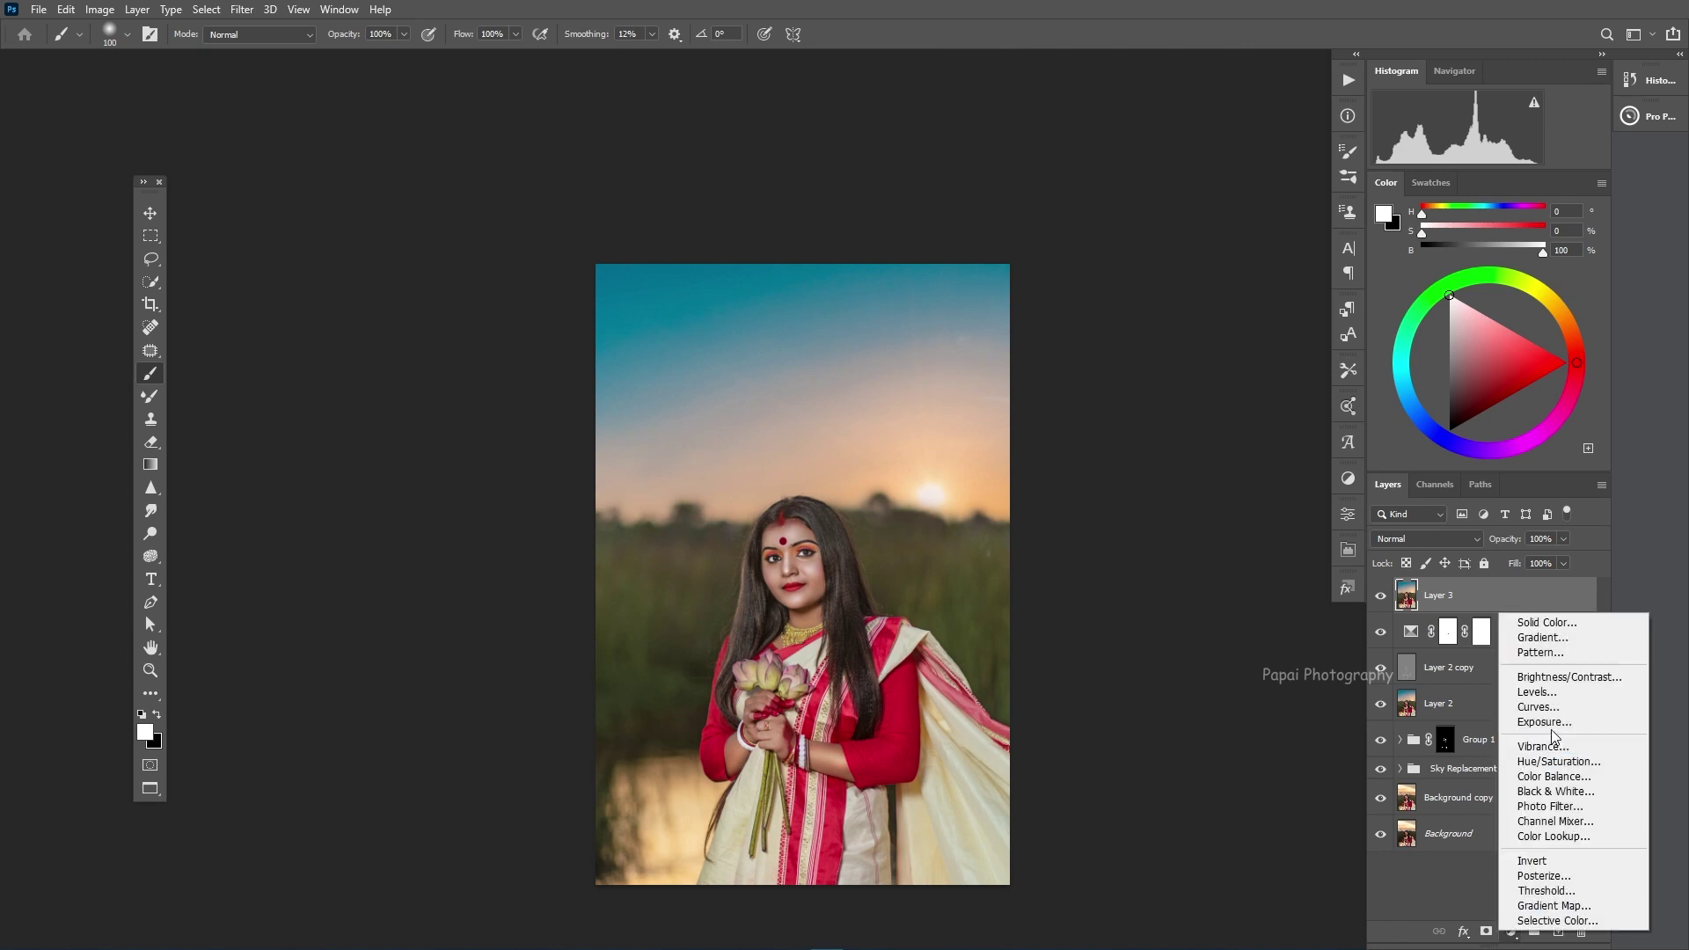
key(Escape)
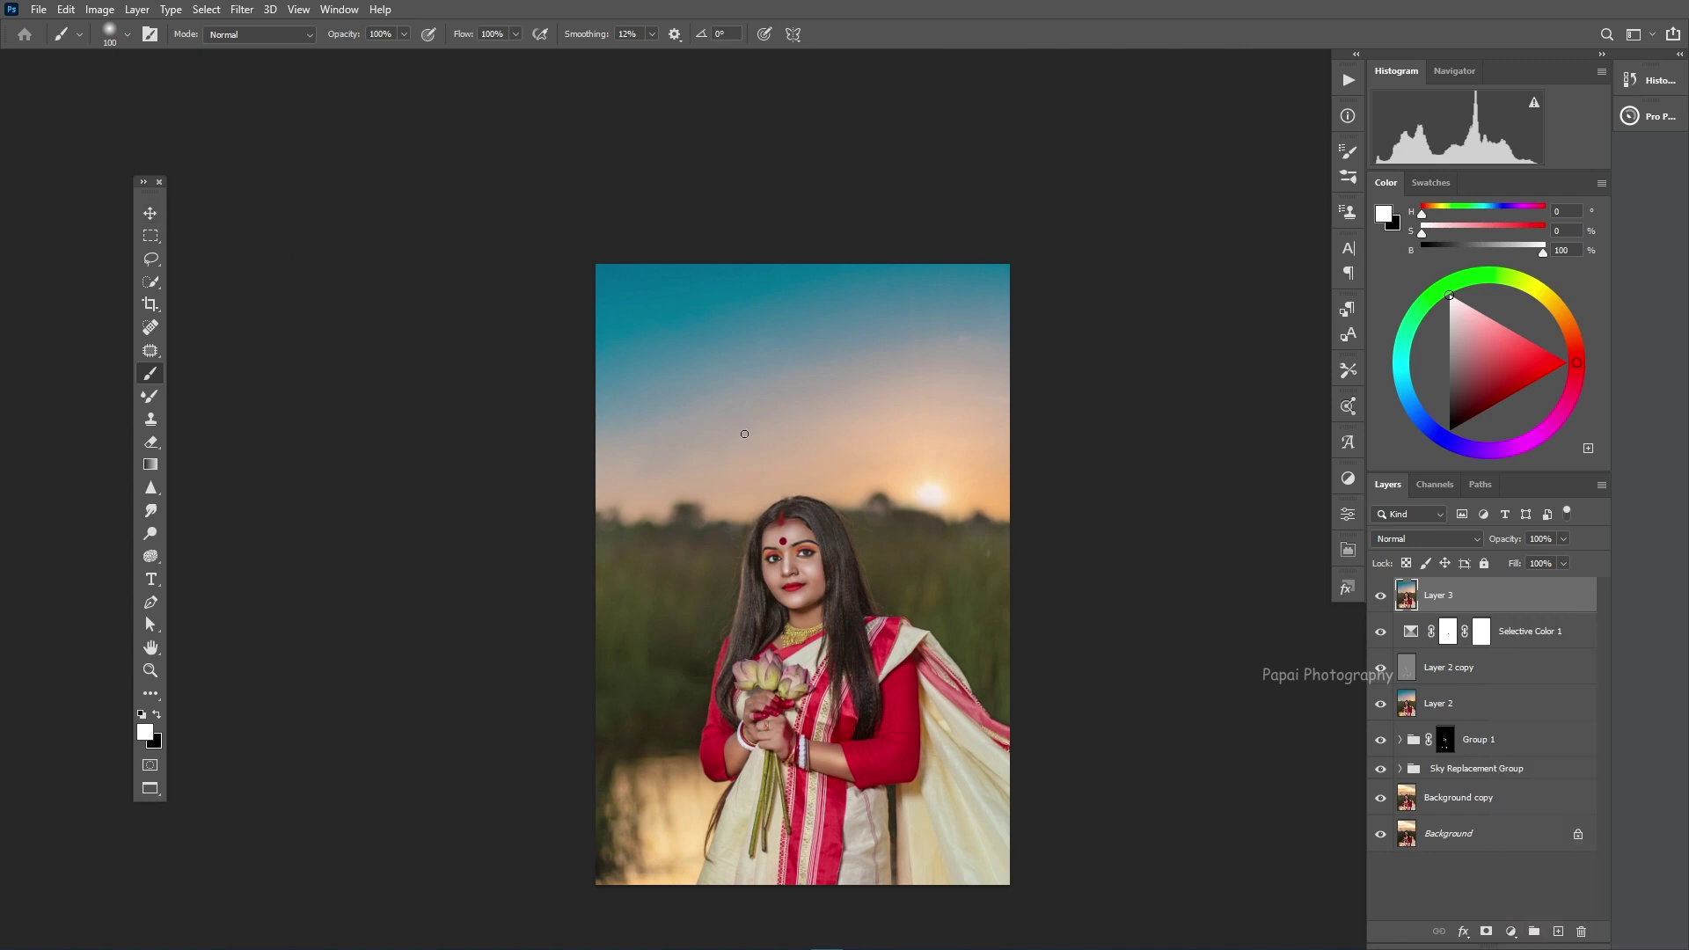
scroll(753, 473, up, 1)
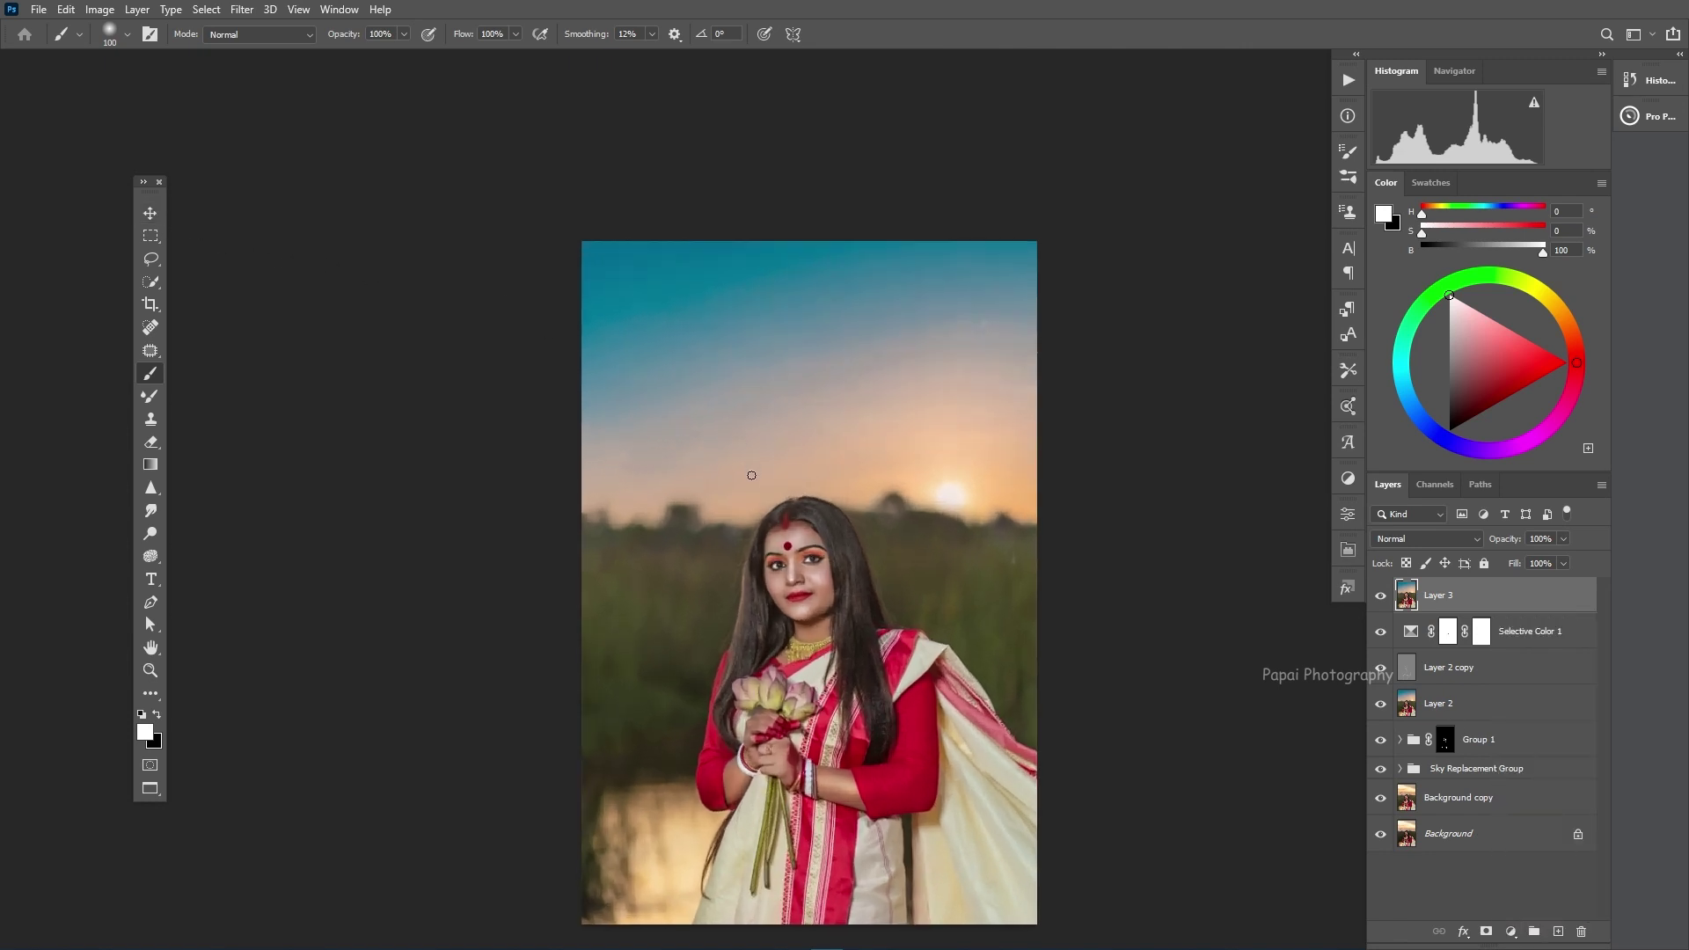
drag(811, 547, 776, 523)
scroll(777, 520, up, 2)
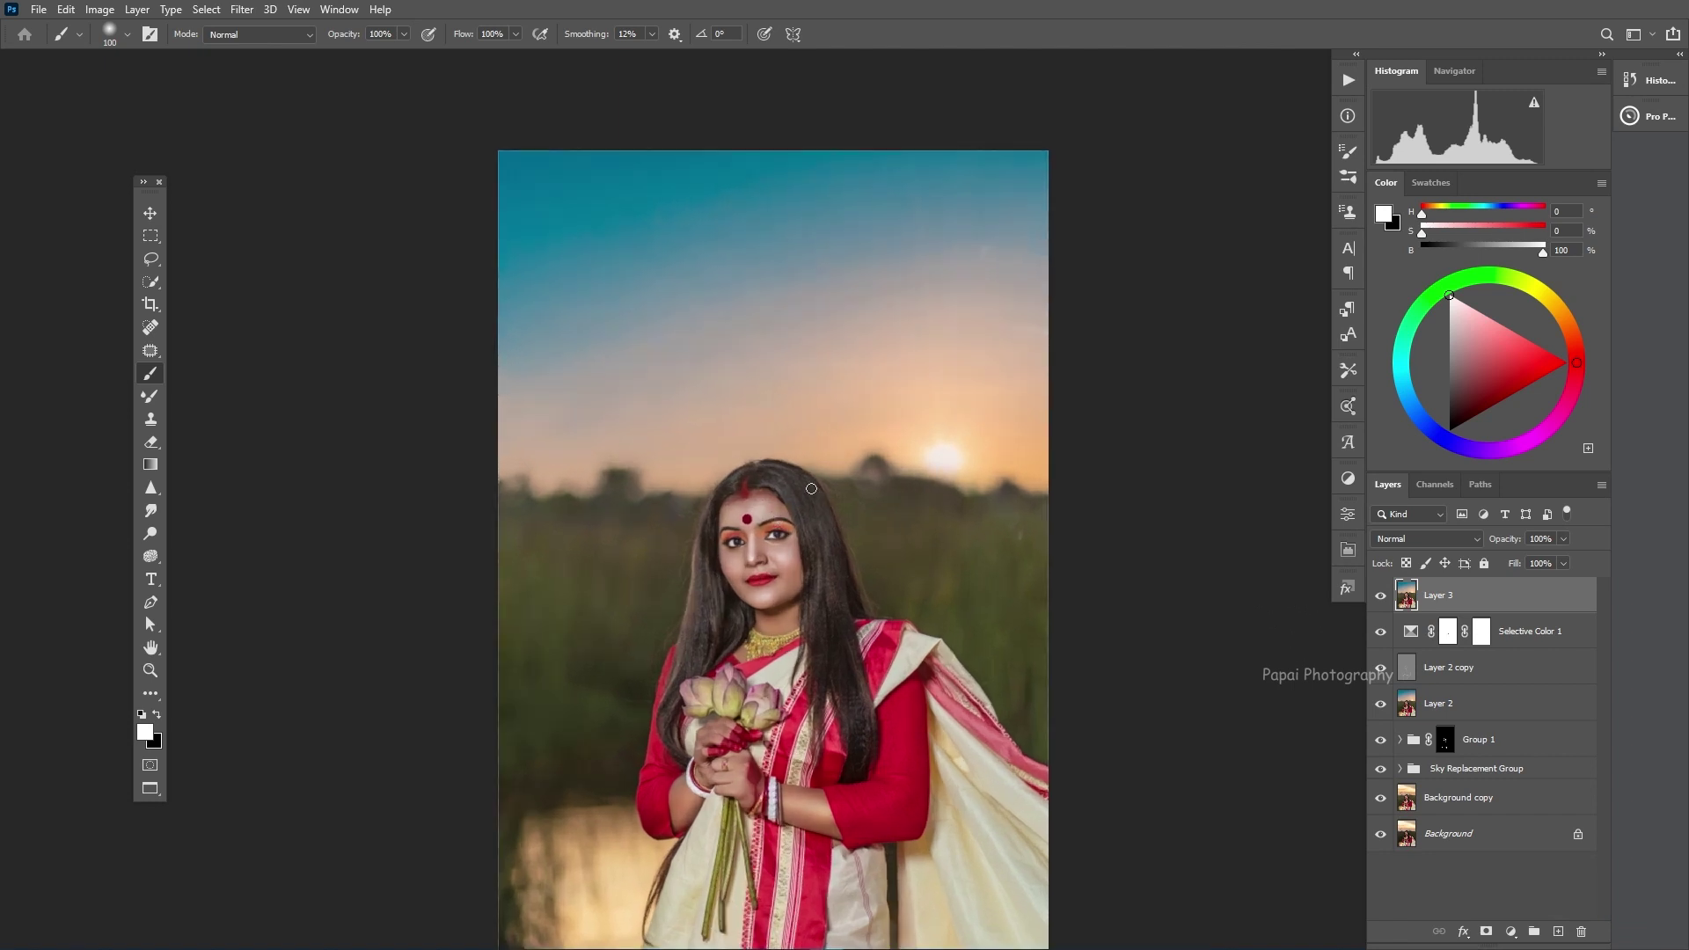